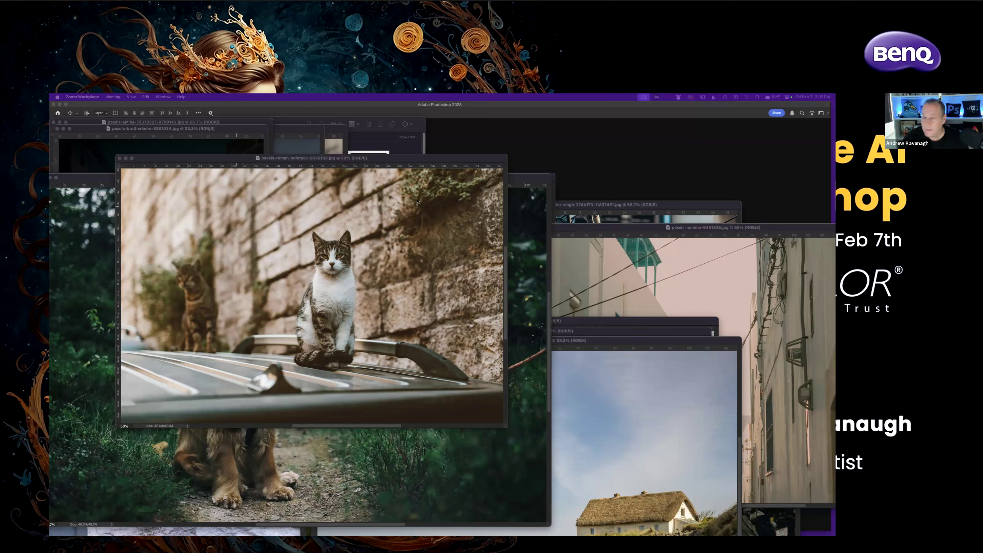
Reposition the floating cat photo window and place the contextual task bar near the bottom of the workspace.
left_click_drag(449, 160, 453, 163)
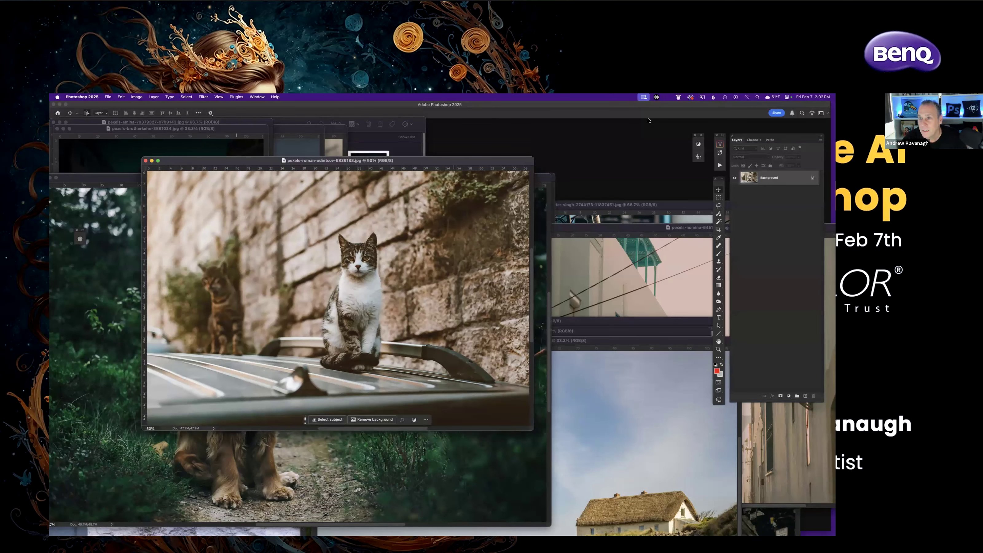
mouse_move(447, 164)
left_mouse_down()
mouse_move(495, 198)
mouse_move(444, 146)
left_mouse_up()
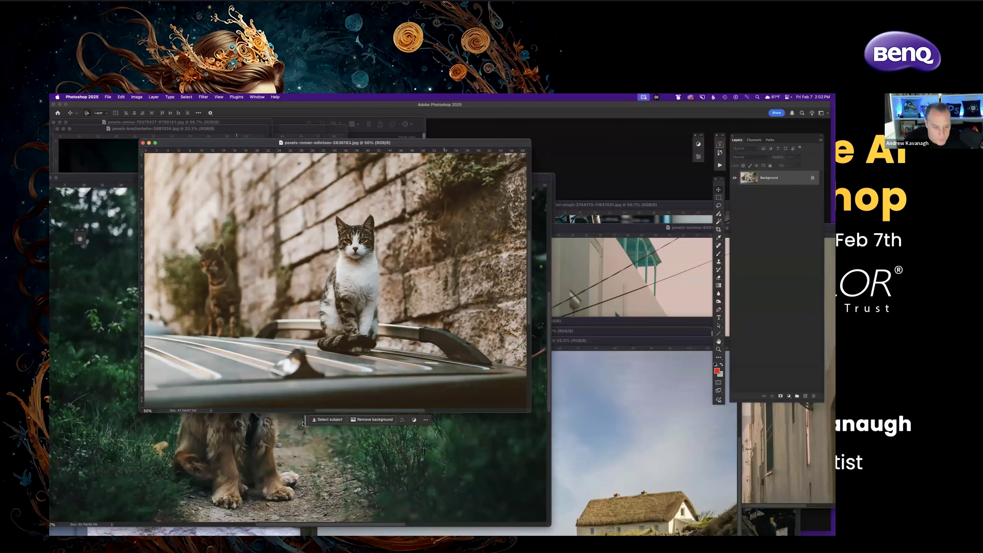
left_click_drag(305, 422, 391, 499)
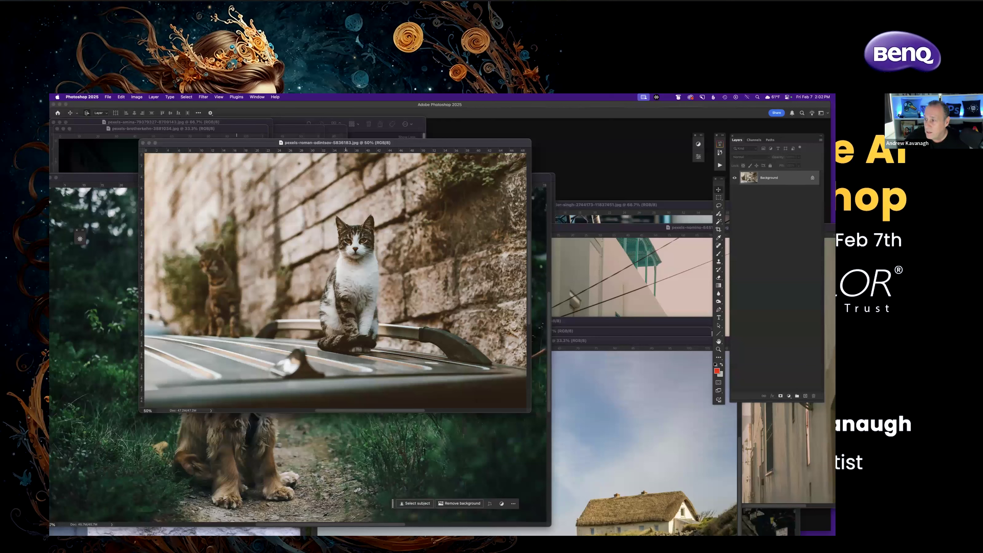
key("super+Tab")
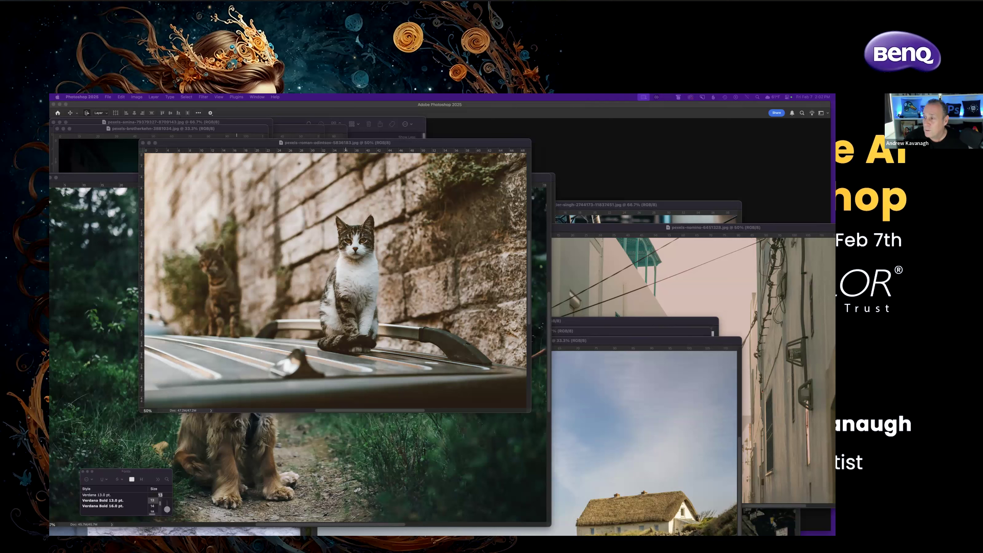
left_click_drag(444, 147, 469, 157)
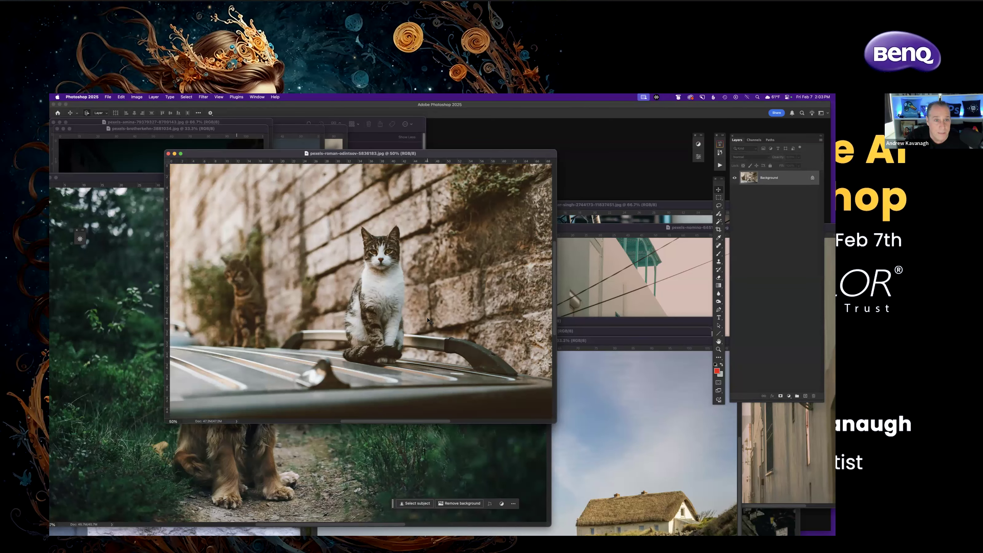
Show the cat photo in full-screen mode with menu bar, with the image centred in the workspace.
key("f")
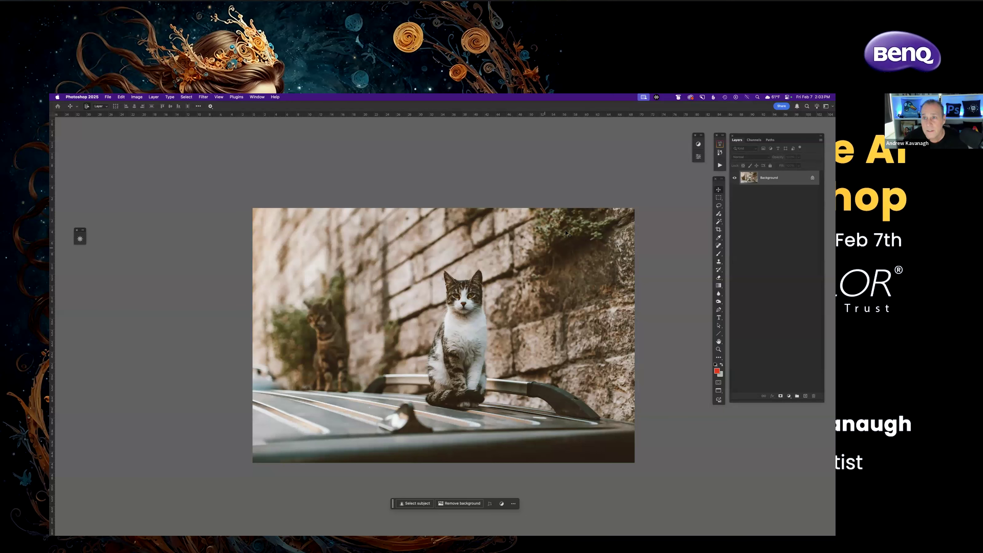
scroll(655, 120, "down", 3)
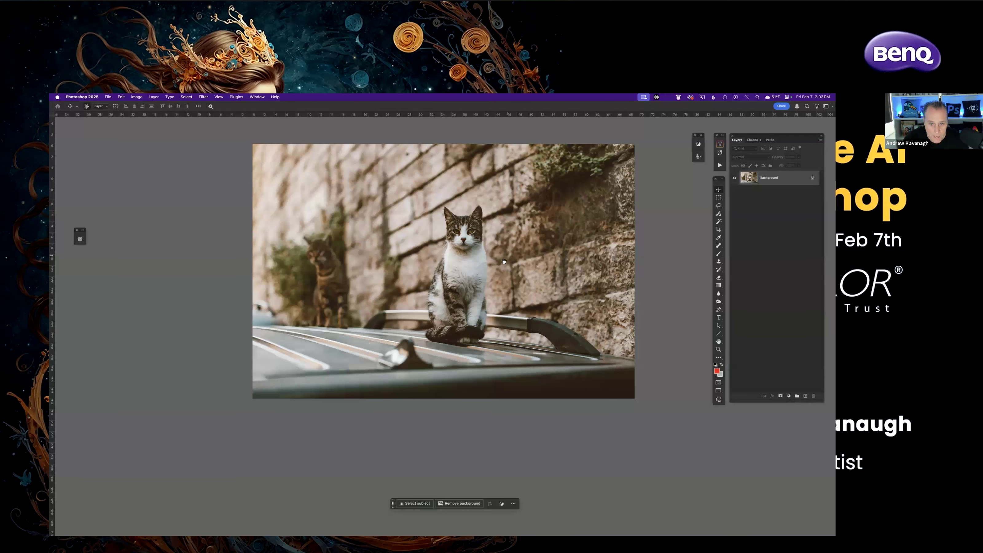
scroll(504, 262, "up", 3)
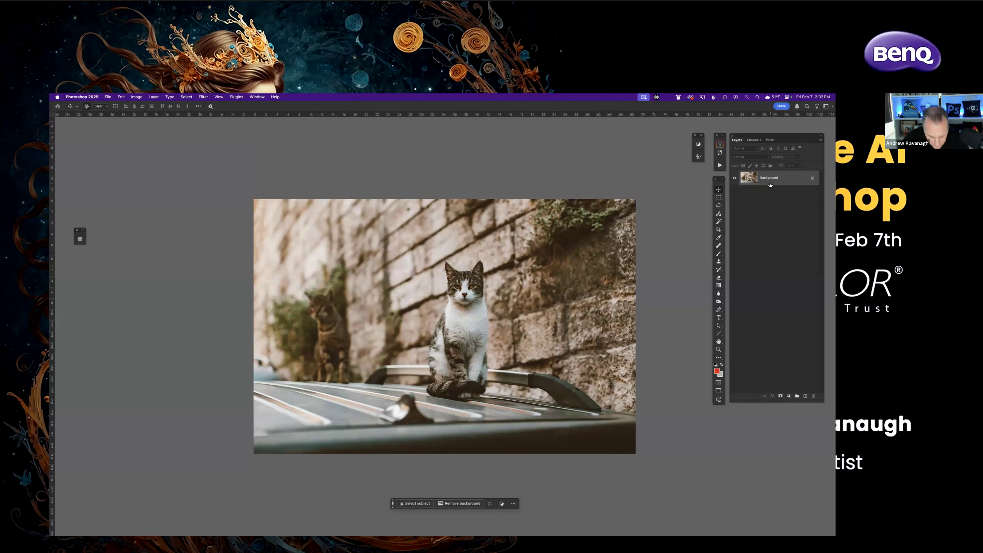
Duplicate the Background layer and choose the Remove Tool for the copy.
key("super+j")
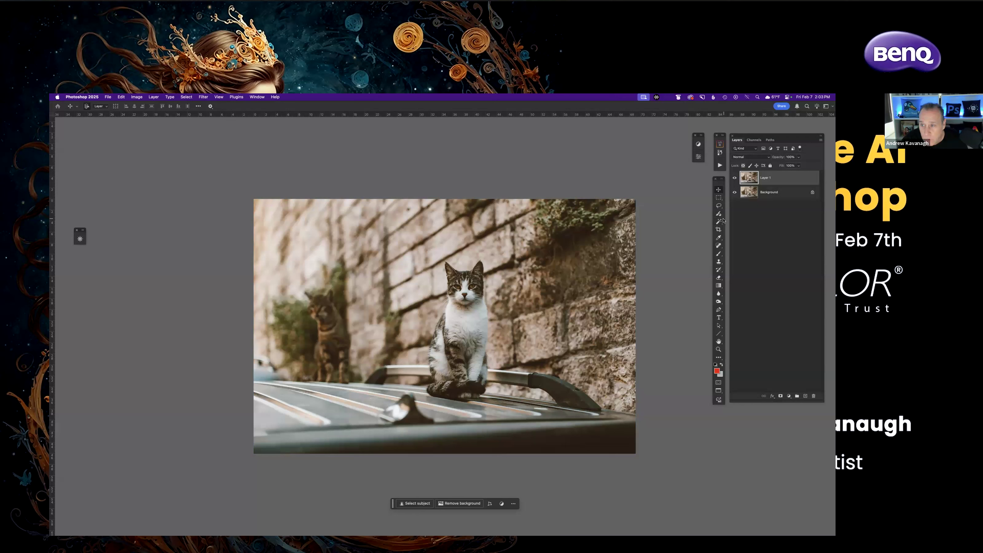
left_click(719, 246)
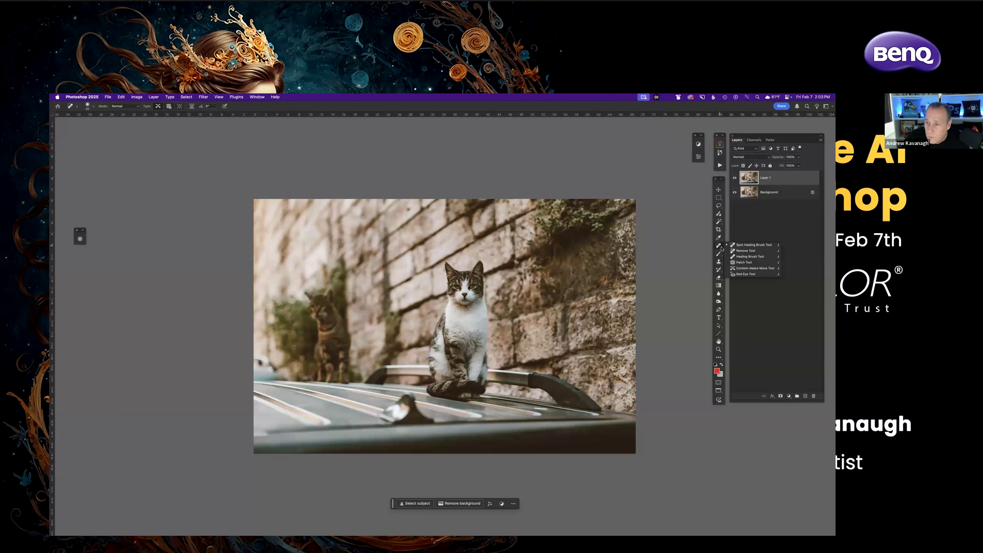
left_click(752, 251)
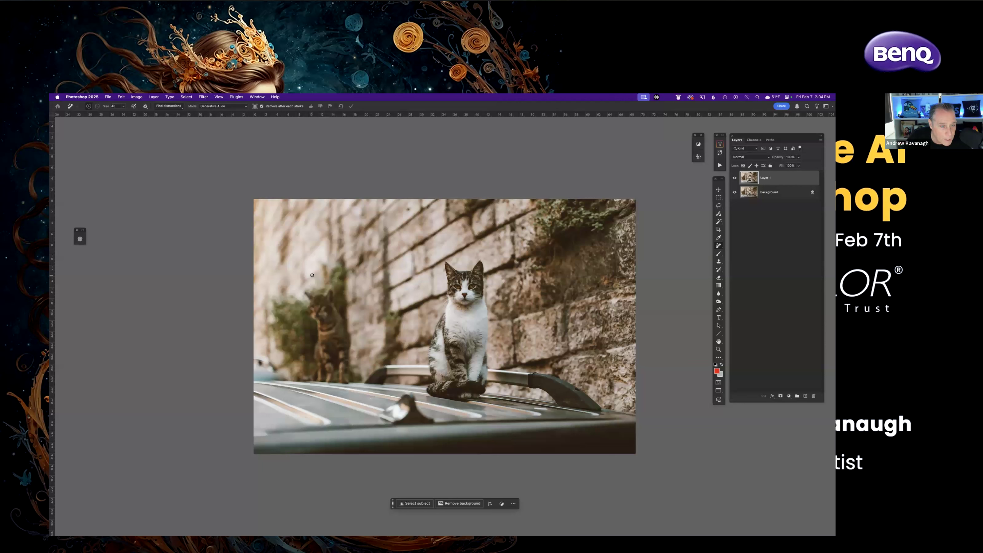
Enlarge the Remove Tool brush and paint over the blurred background cat to remove it from Layer 1.
key("bracketright")
key("bracketright")
key("bracketright")
key("bracketright")
key("bracketright")
key("bracketright")
key("bracketright")
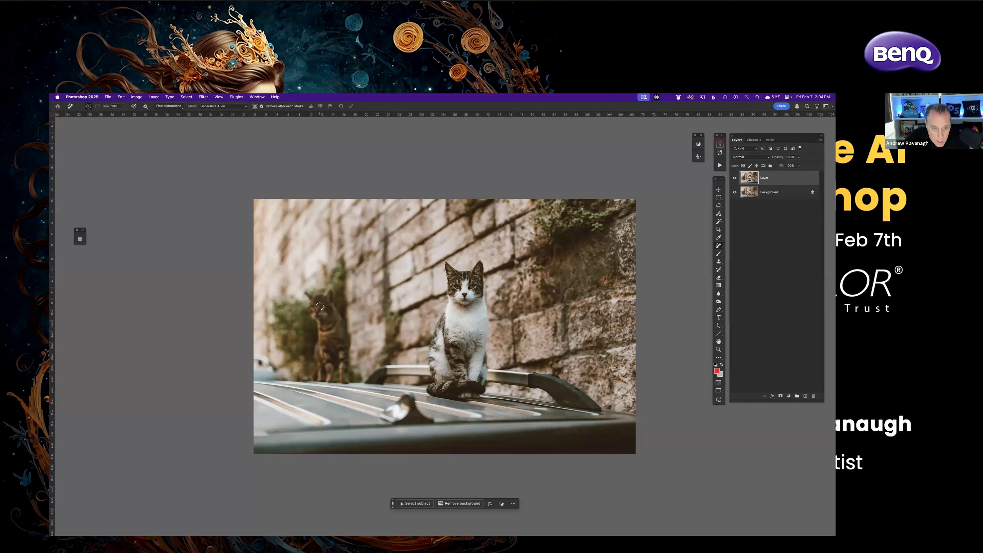
key("bracketright")
key("bracketright")
key("bracketright")
key("bracketright")
key("bracketright")
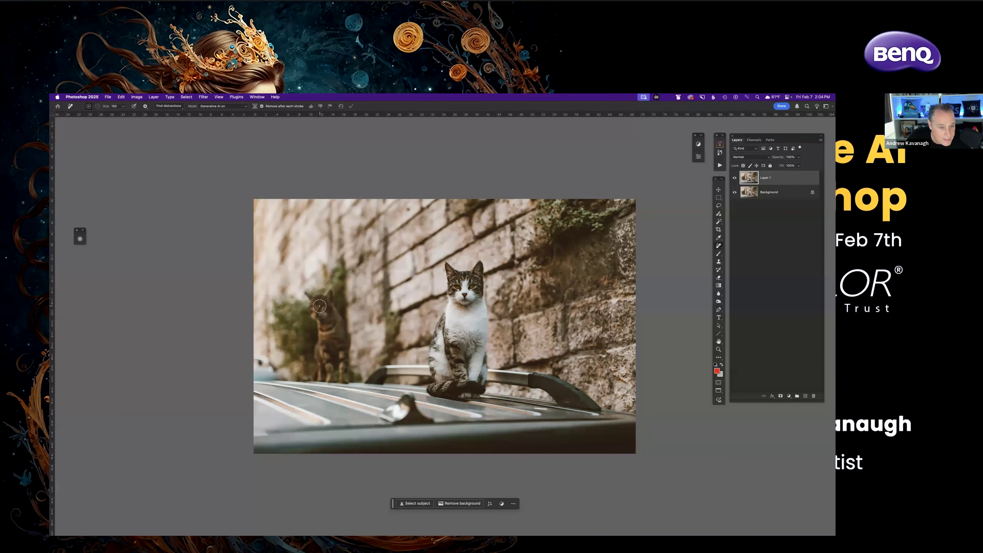
key("bracketright")
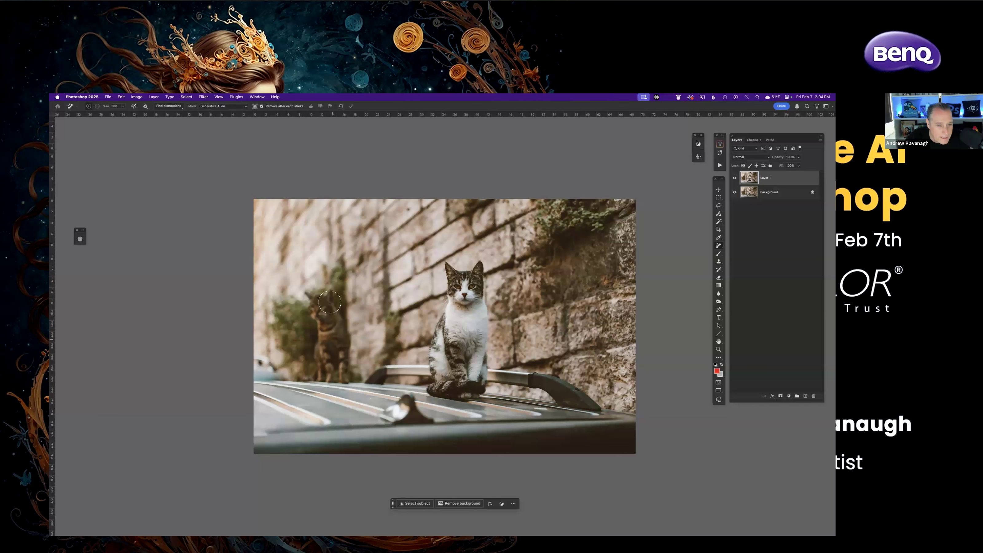
mouse_move(328, 302)
left_mouse_down()
mouse_move(334, 311)
mouse_move(332, 294)
mouse_move(309, 297)
mouse_move(317, 373)
mouse_move(333, 380)
mouse_move(349, 360)
mouse_move(332, 302)
mouse_move(340, 298)
mouse_move(315, 304)
mouse_move(323, 339)
left_mouse_up()
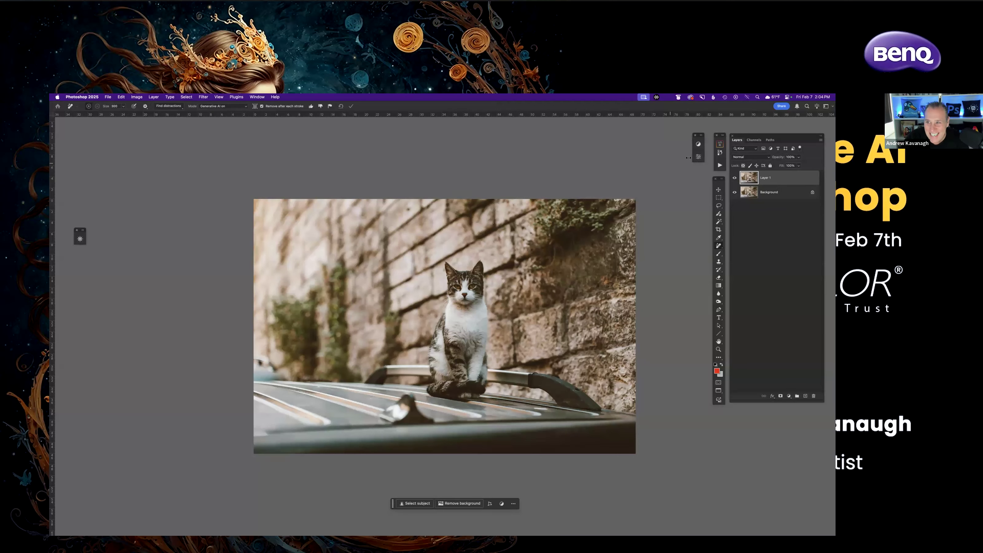
Look through the available Quick Actions for Layer 1, and compare the image with that layer hidden and shown.
left_click(699, 157)
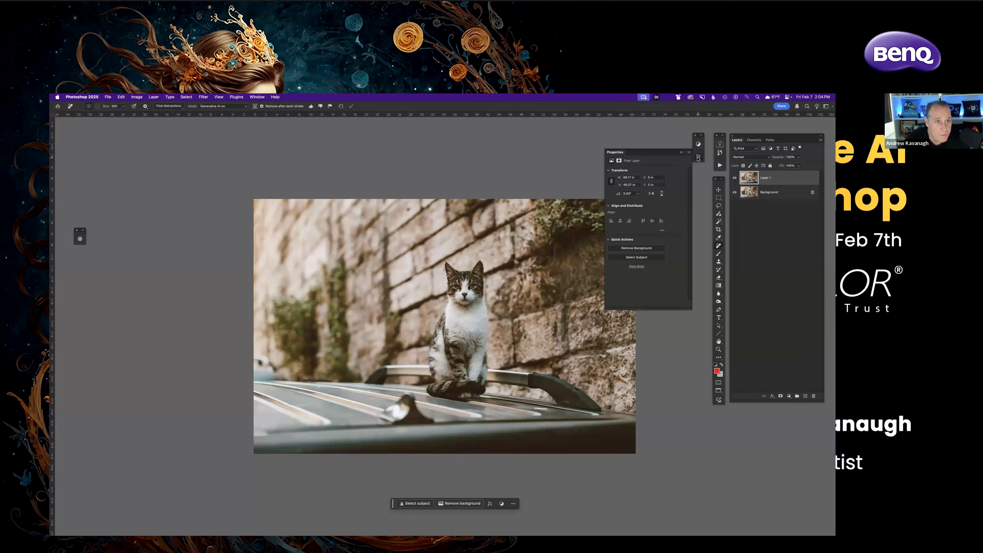
left_click(641, 267)
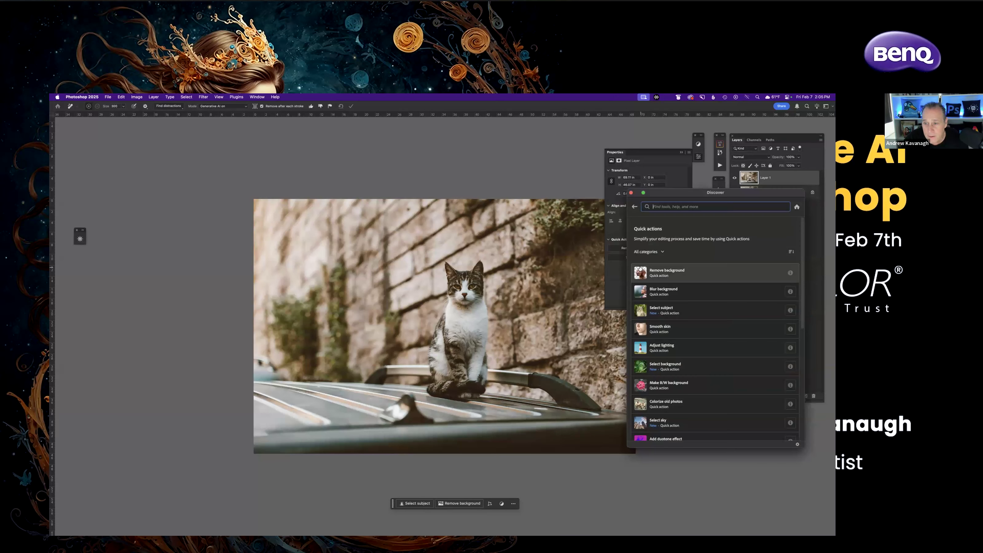
left_click(631, 193)
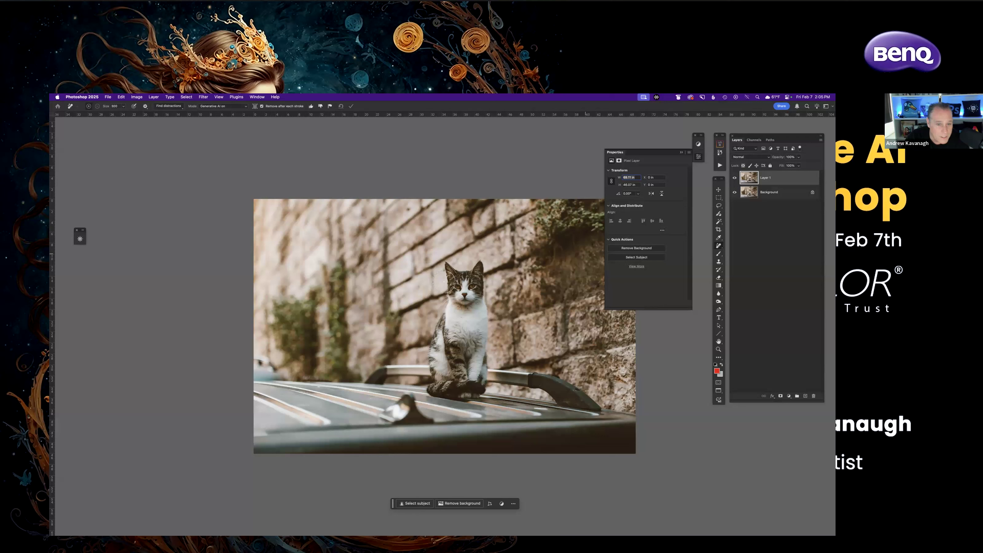
left_click(717, 246)
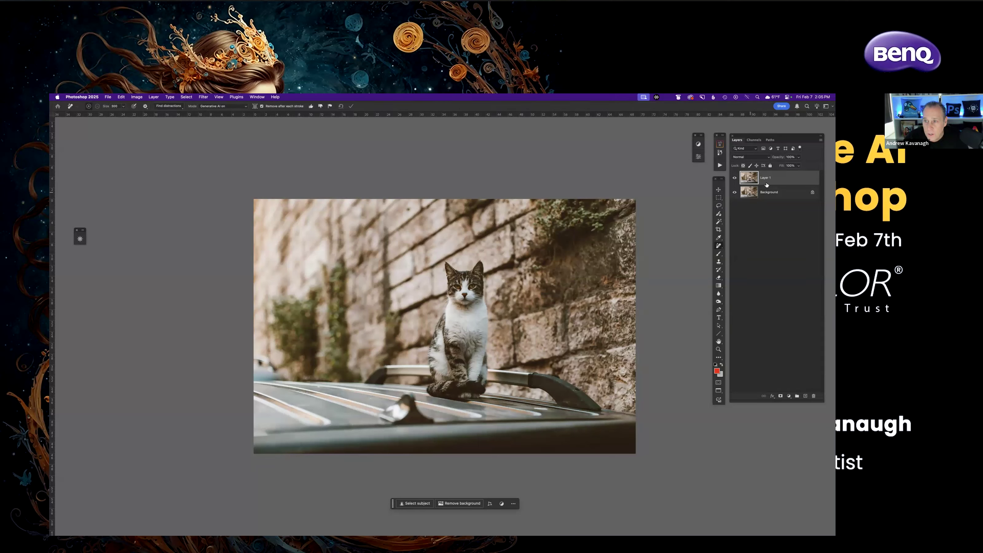
left_click(734, 179)
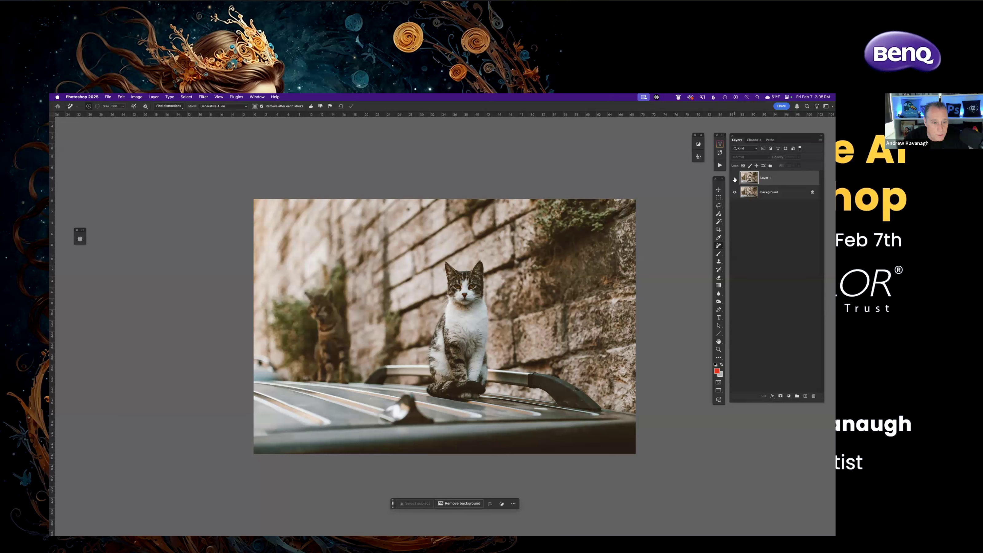
left_click(734, 178)
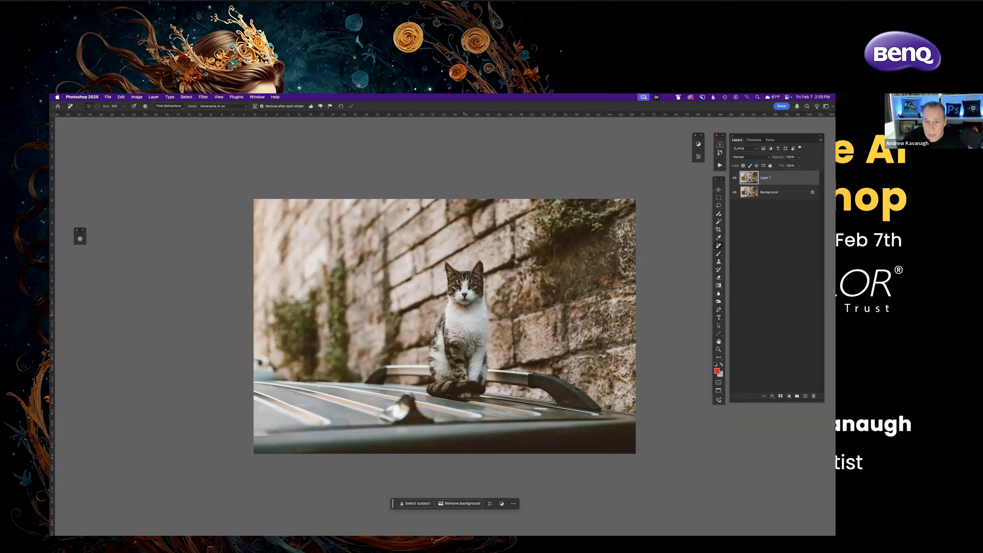
Draw a loose freehand Lasso selection around the black-and-white cat on the car roof.
left_click(719, 207)
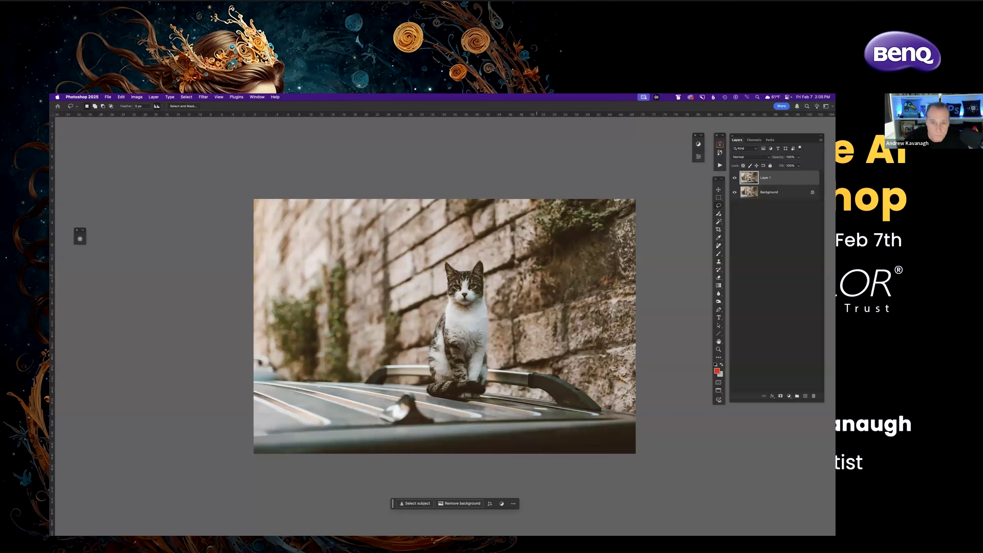
mouse_move(495, 284)
left_mouse_down()
mouse_move(490, 257)
mouse_move(437, 260)
mouse_move(421, 385)
left_mouse_up()
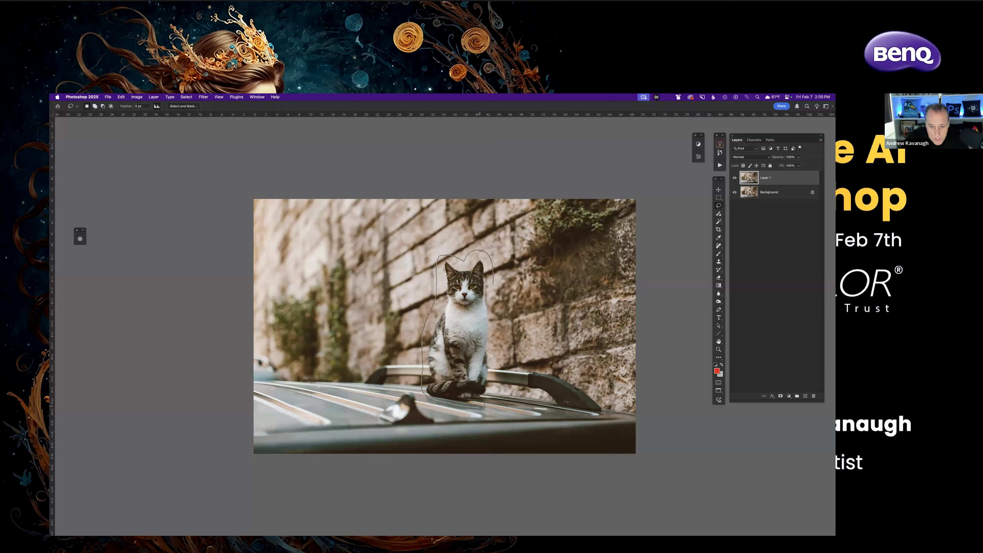
left_click_drag(489, 392, 493, 370)
left_click_drag(494, 285, 493, 281)
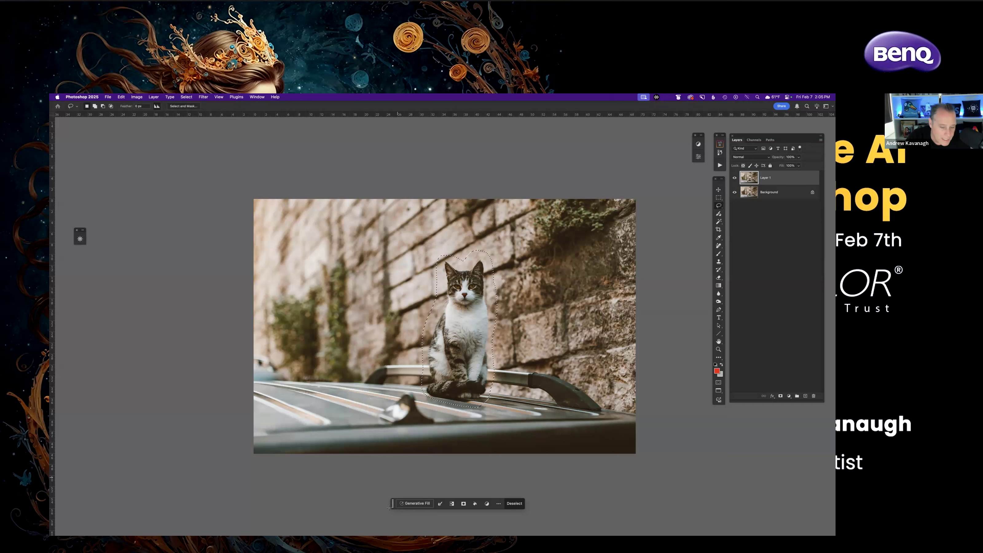
Move the contextual task bar just below the photo and run Generative Fill on the selected cat with an empty prompt.
left_click_drag(390, 502, 390, 478)
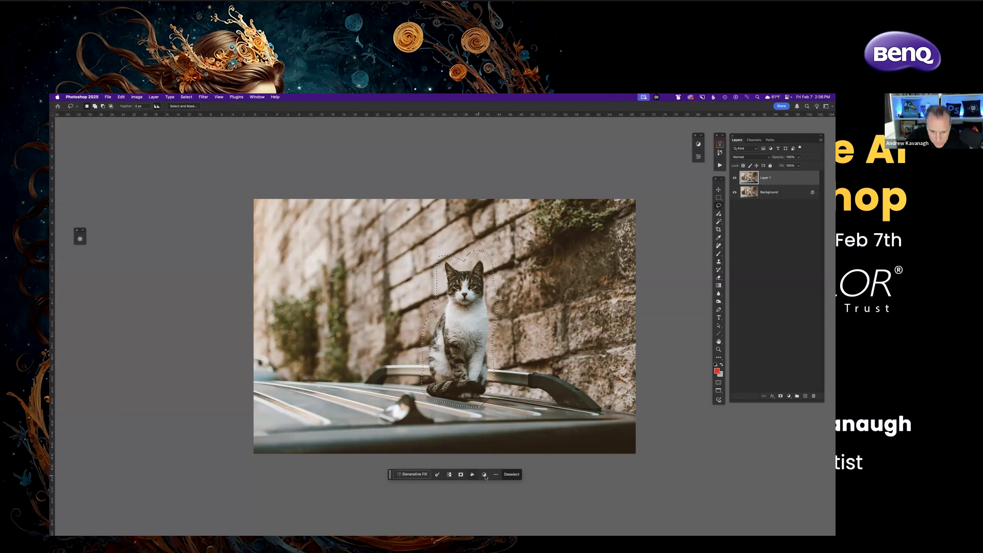
left_click(496, 474)
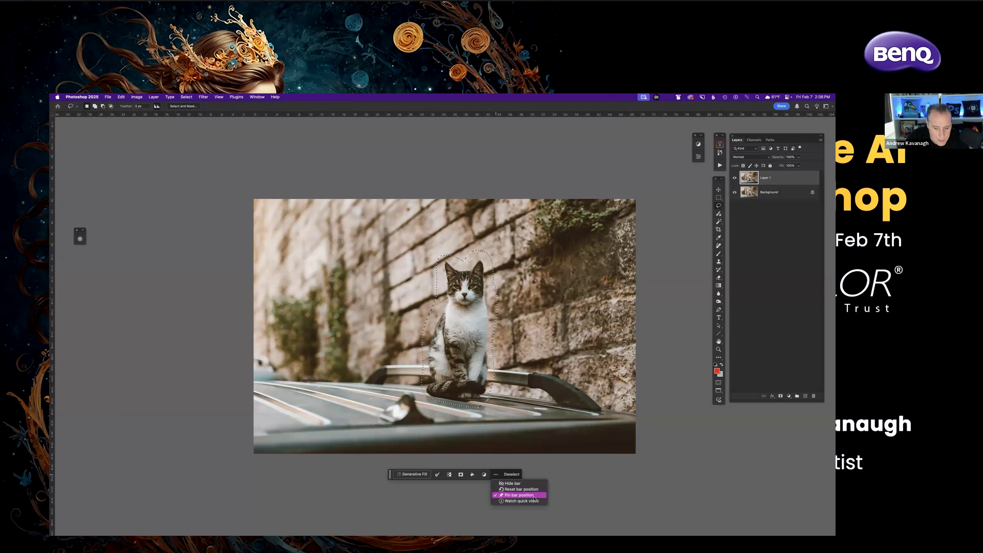
left_click(418, 476)
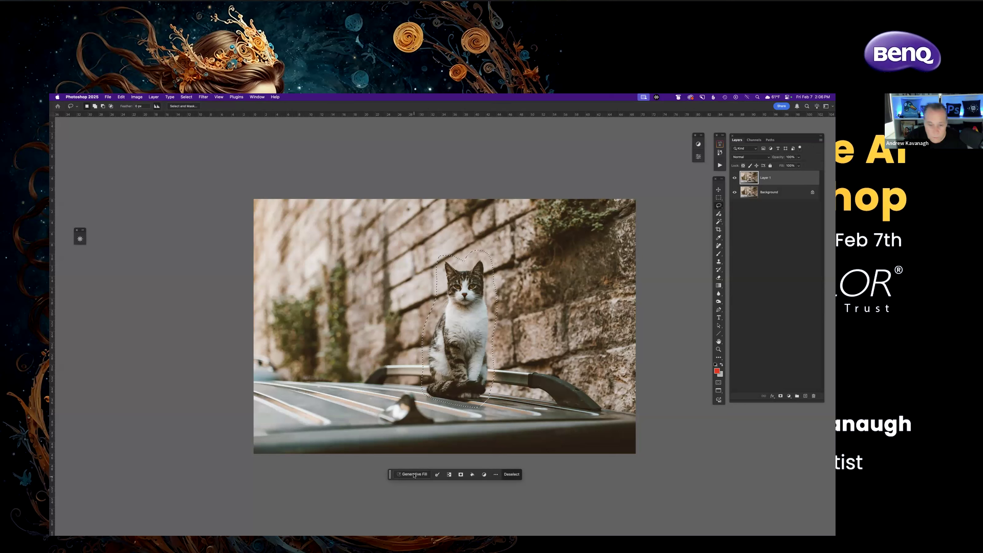
left_click(413, 475)
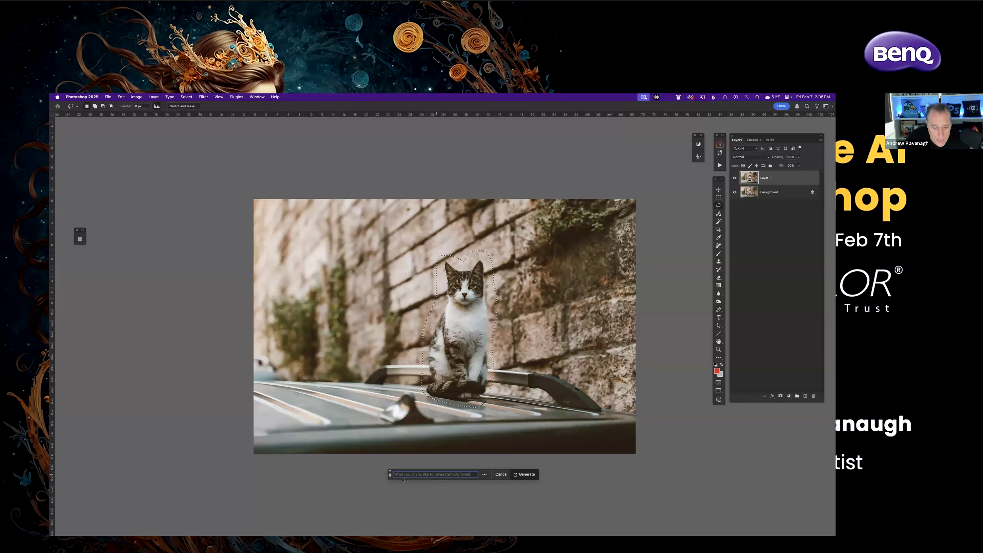
left_click(529, 476)
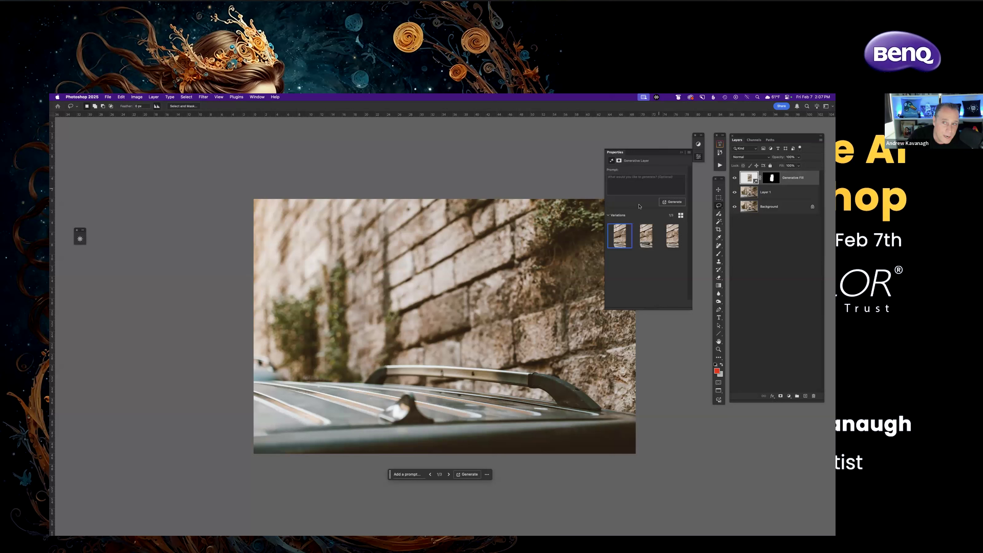
Compare the three Generative Fill variations of the empty car roof and leave the third one selected.
left_click(646, 235)
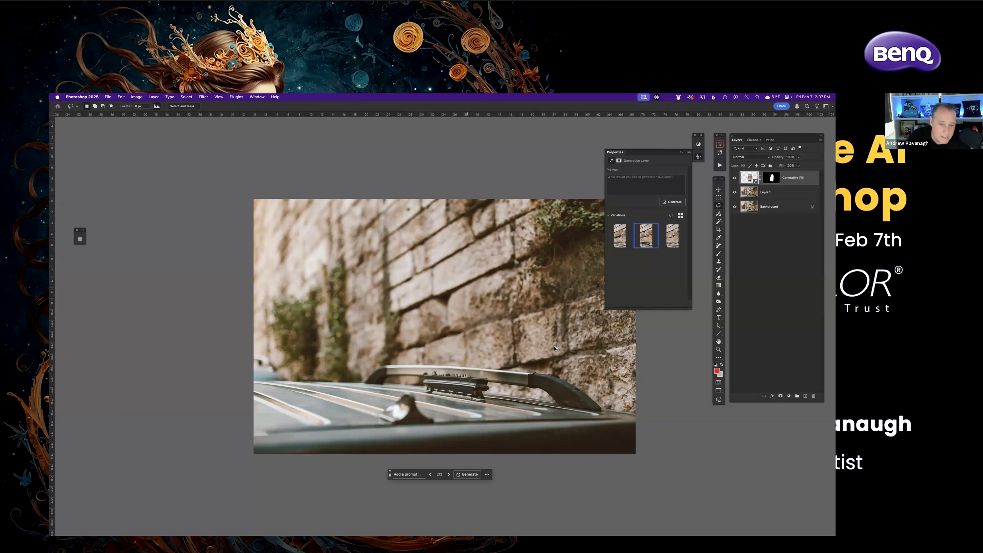
left_click(620, 240)
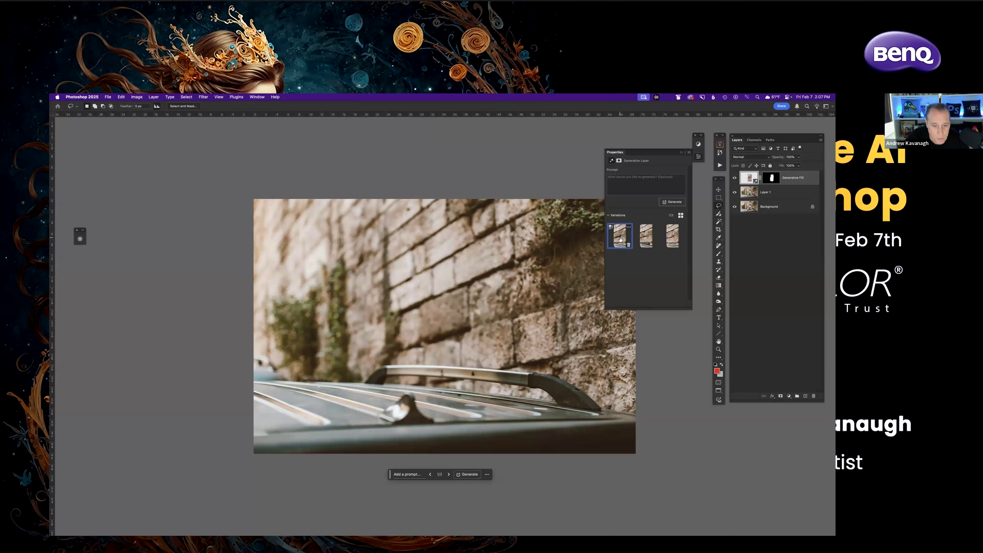
left_click(646, 235)
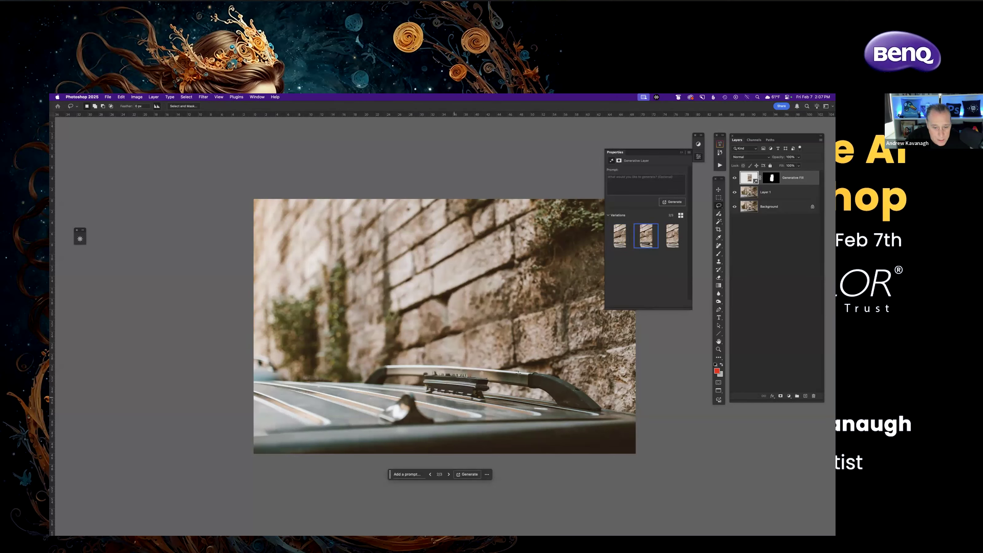
left_click(669, 238)
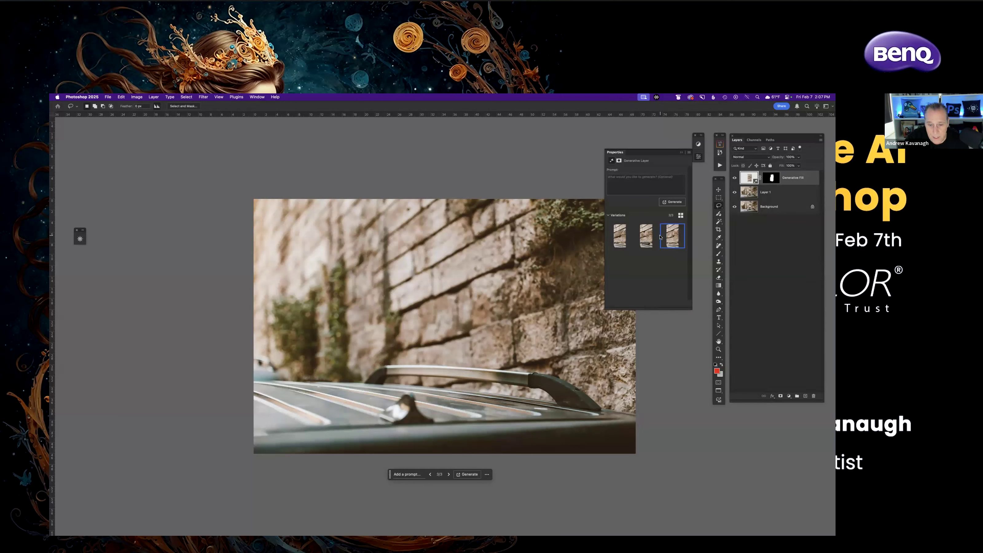
left_click(621, 237)
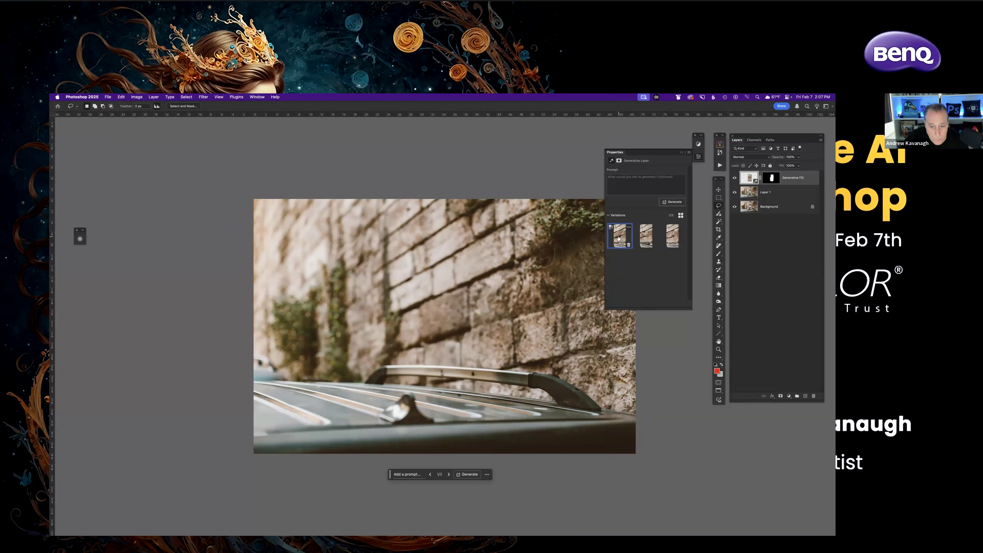
left_click(449, 475)
left_click(448, 475)
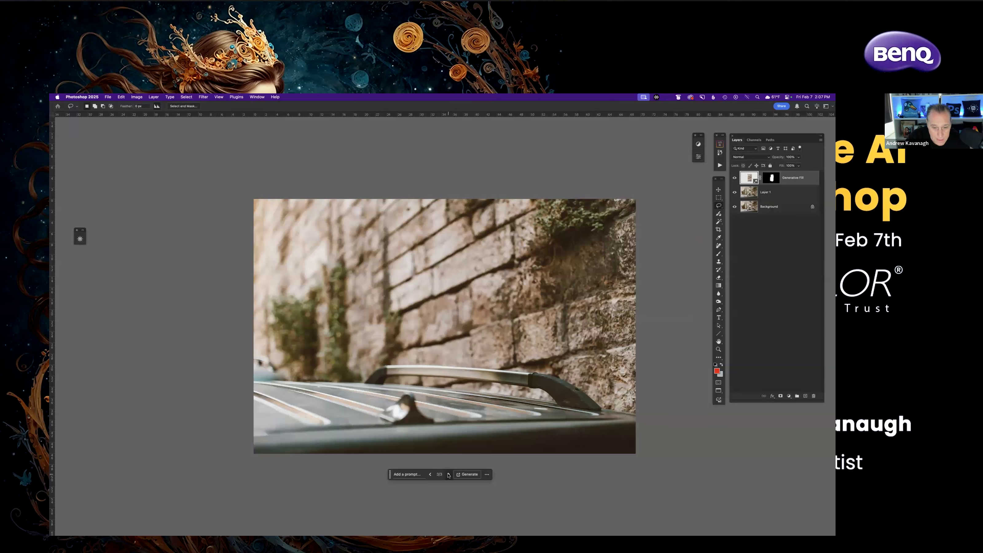
Compare the Generative Fill variations again, return to the third one, and check the image with the Generative Fill layer hidden and shown.
left_click(431, 474)
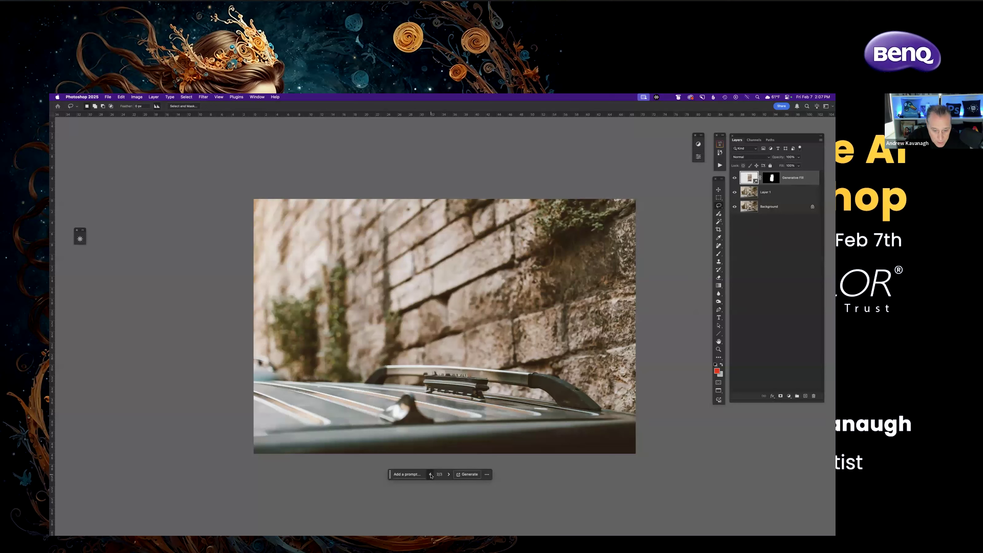
left_click(431, 475)
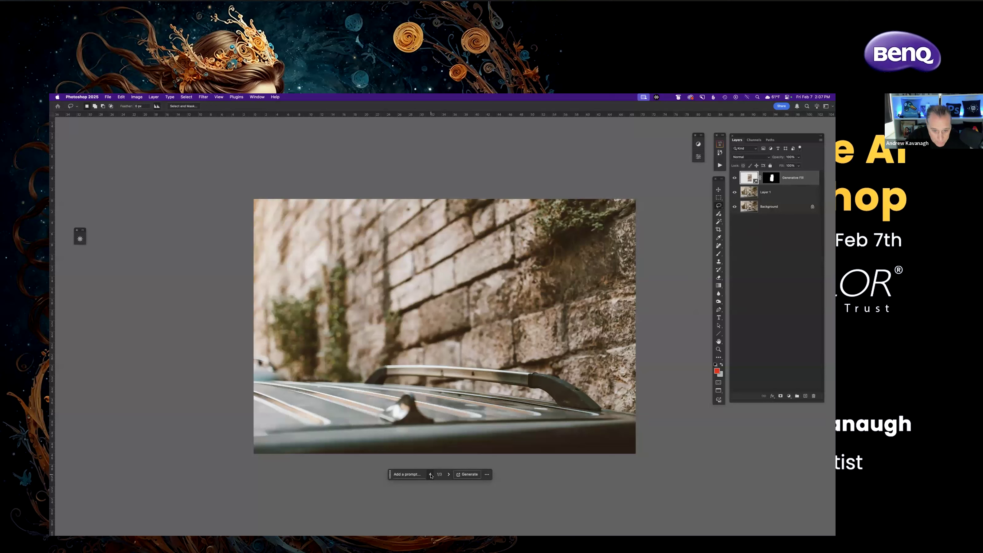
left_click(448, 474)
left_click(448, 474)
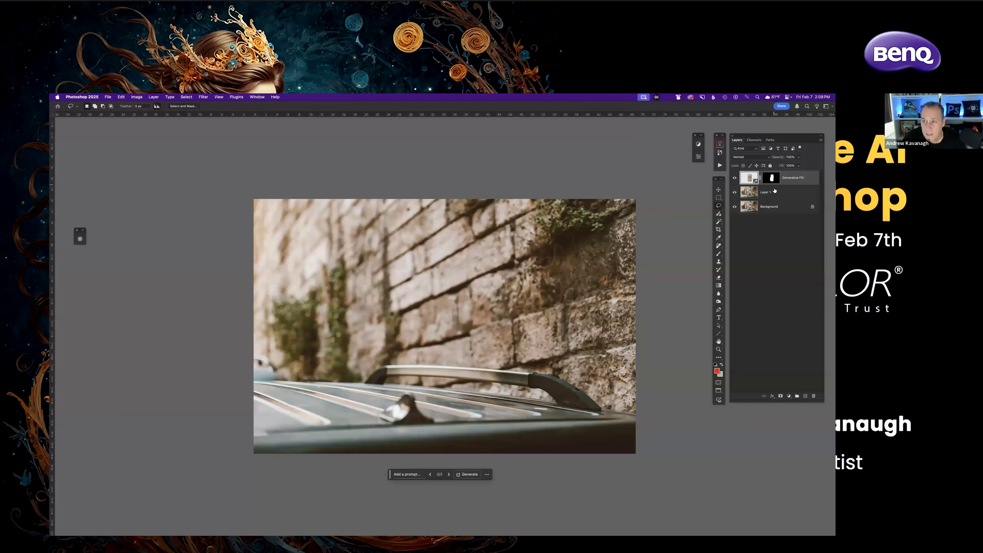
left_click(735, 178)
left_click(735, 178)
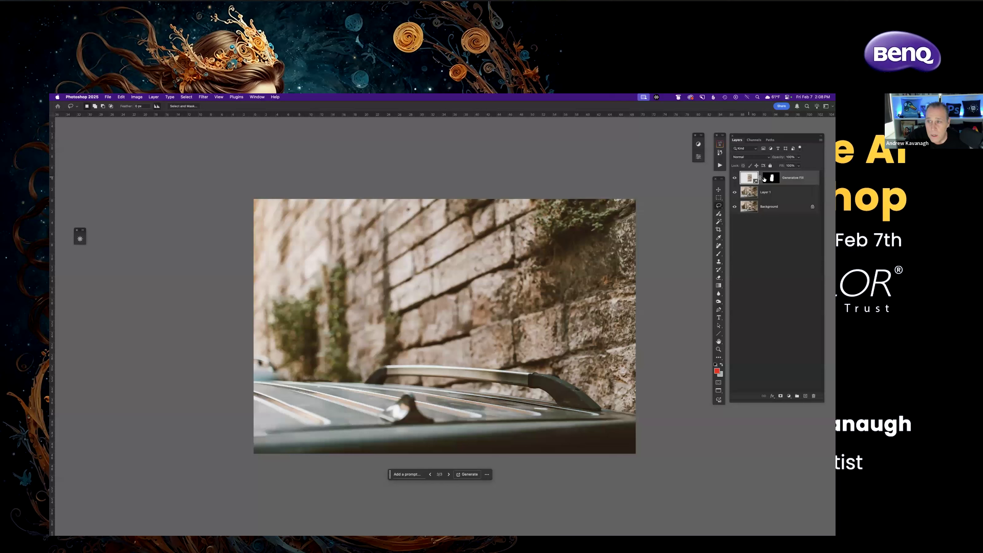
left_click(735, 178)
left_click(735, 178)
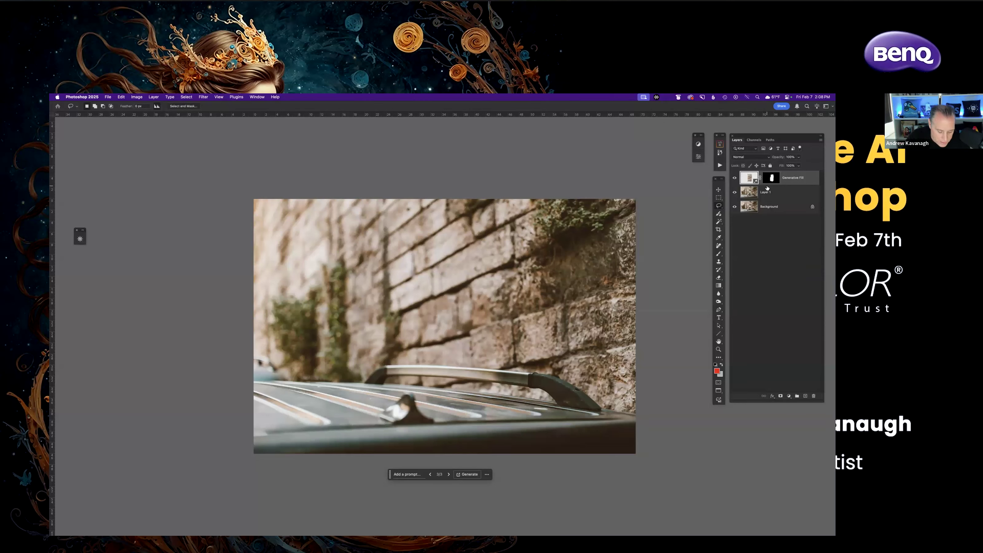
Merge the Generative Fill layer down into Layer 1, and compare the image with Layer 1 hidden and shown.
key("Delete")
left_click(734, 178)
left_click(734, 178)
left_click(735, 178)
left_click(735, 178)
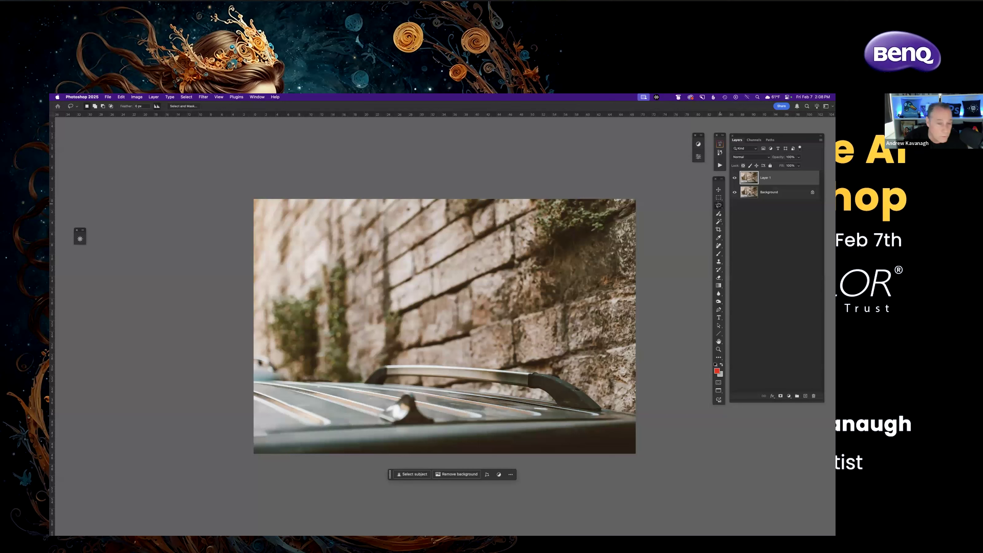
Draw a freehand Lasso selection in a sitting-animal shape on the car roof and run Generative Fill with the prompt "Dog".
mouse_move(337, 282)
left_mouse_down()
mouse_move(316, 294)
mouse_move(300, 351)
mouse_move(310, 397)
mouse_move(353, 404)
mouse_move(371, 393)
mouse_move(372, 347)
mouse_move(354, 317)
left_mouse_up()
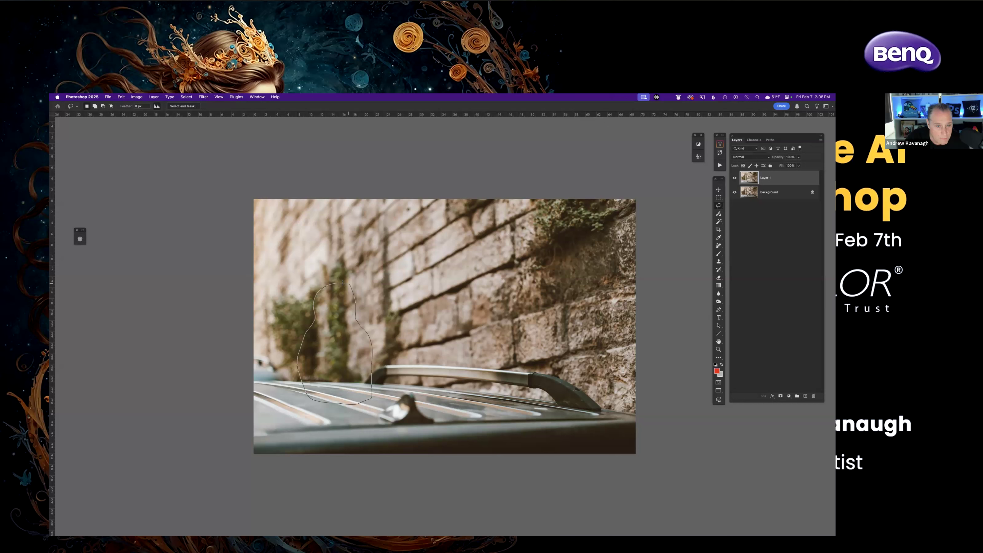
left_click_drag(336, 283, 337, 282)
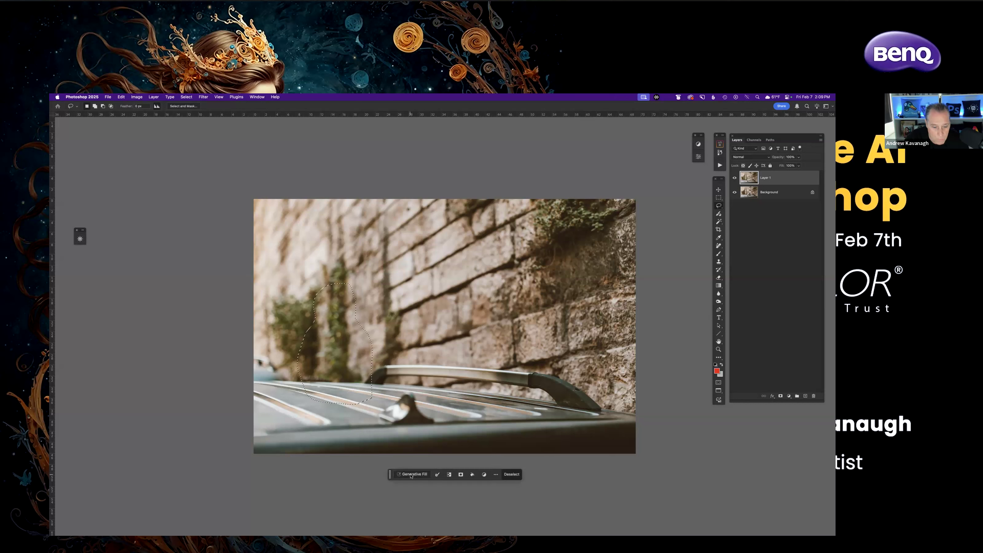
left_click(414, 475)
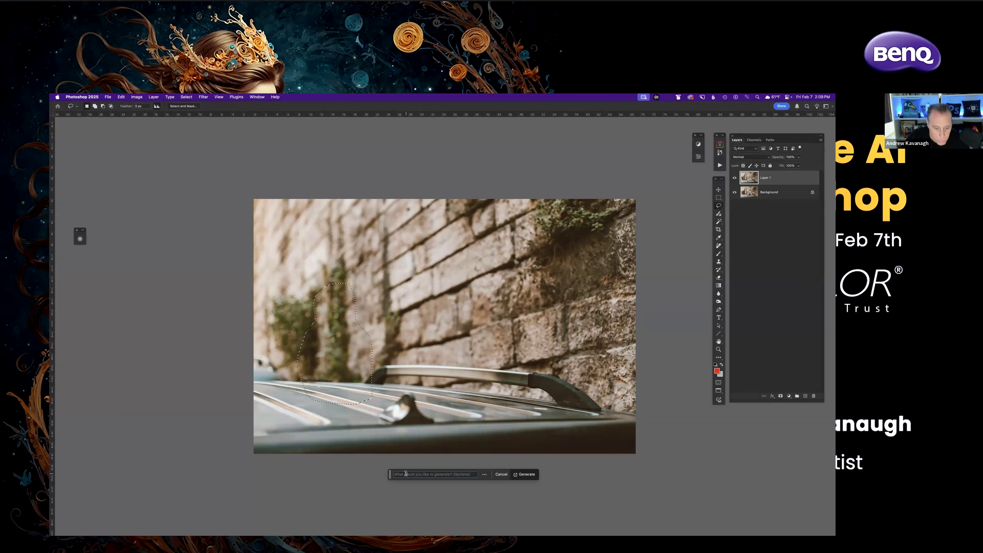
type("Dog")
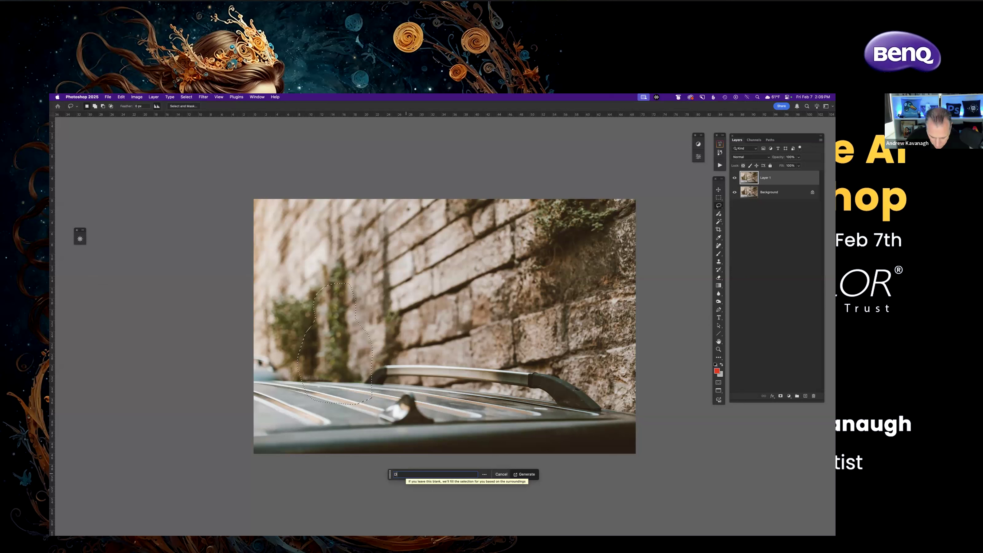
left_click(526, 474)
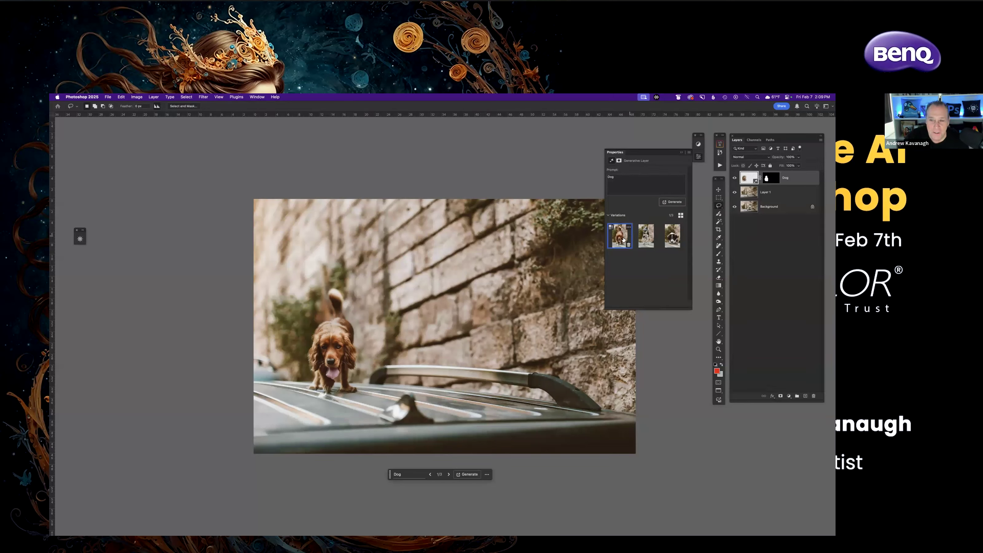
Compare the three generated dog variations and leave the third one, the black-and-white puppy lying on the roof, selected.
left_click(646, 236)
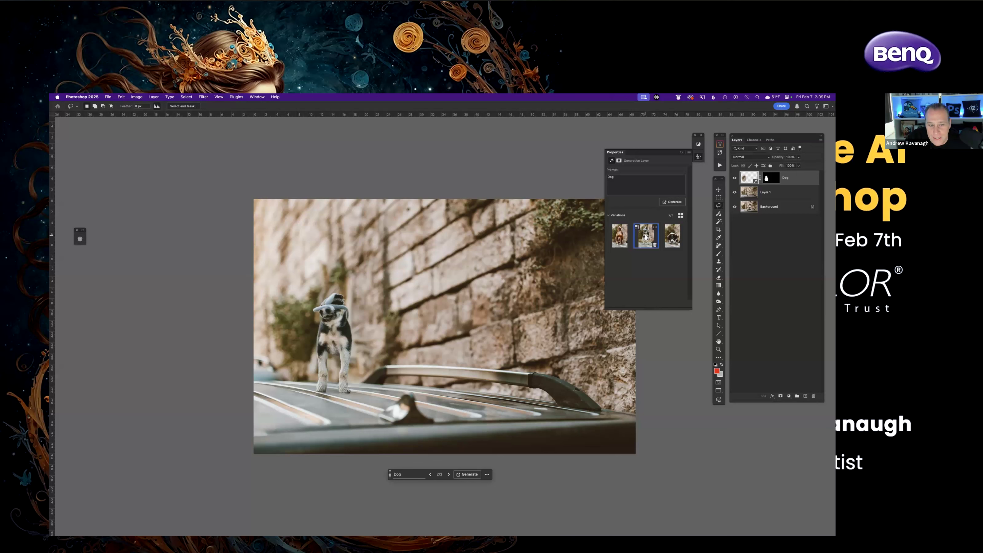
left_click(668, 236)
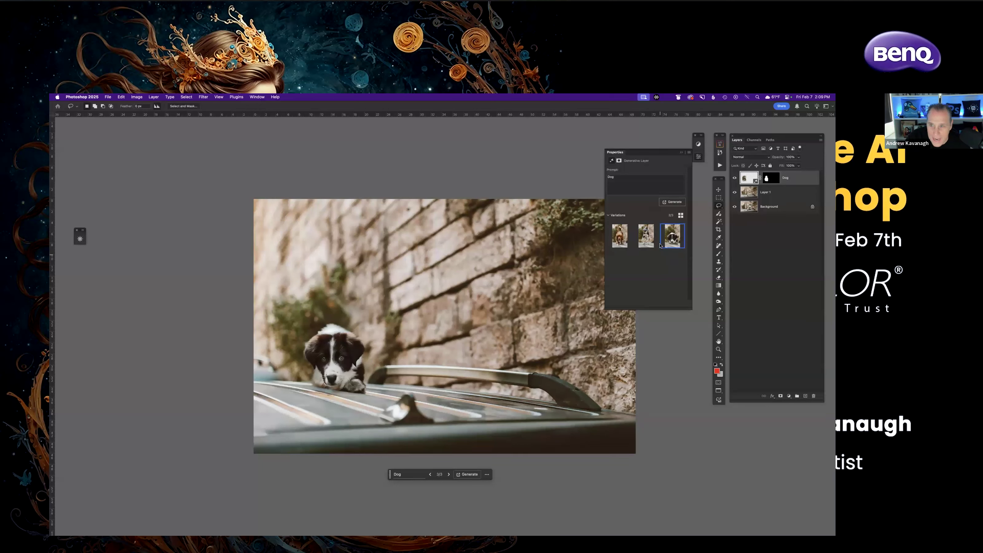
left_click(619, 239)
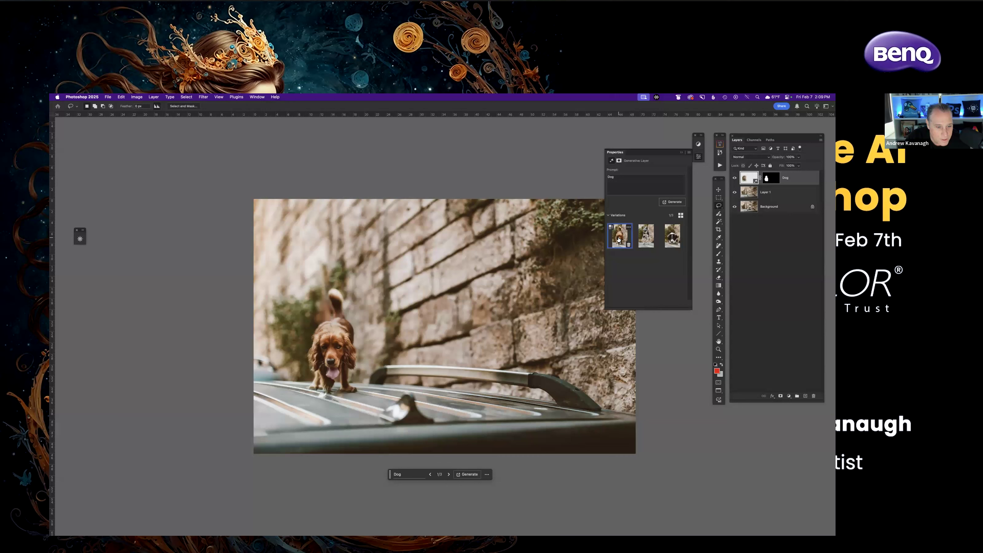
left_click(667, 233)
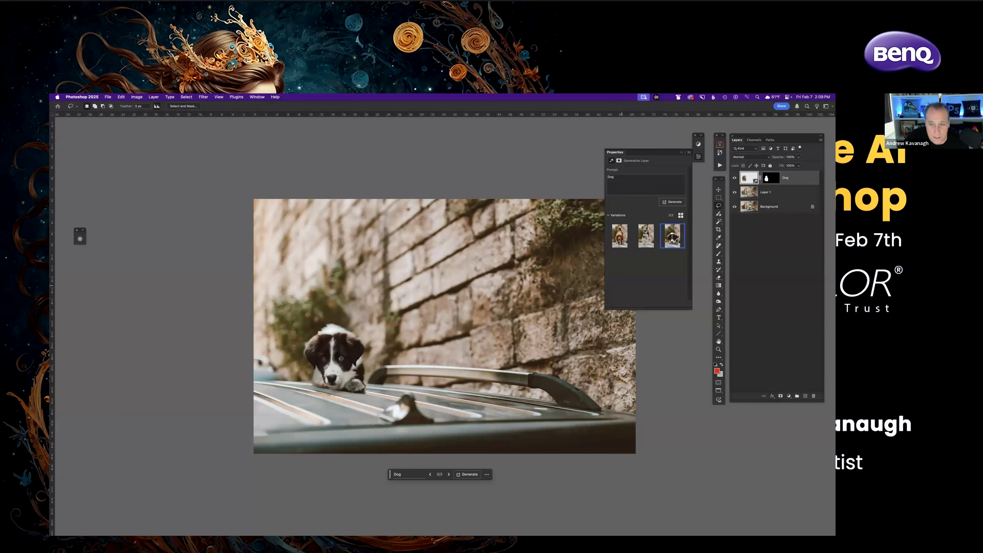
Cycle the screen modes back to floating windows, and position and enlarge the window of the leashed dog in the forest.
left_click(719, 190)
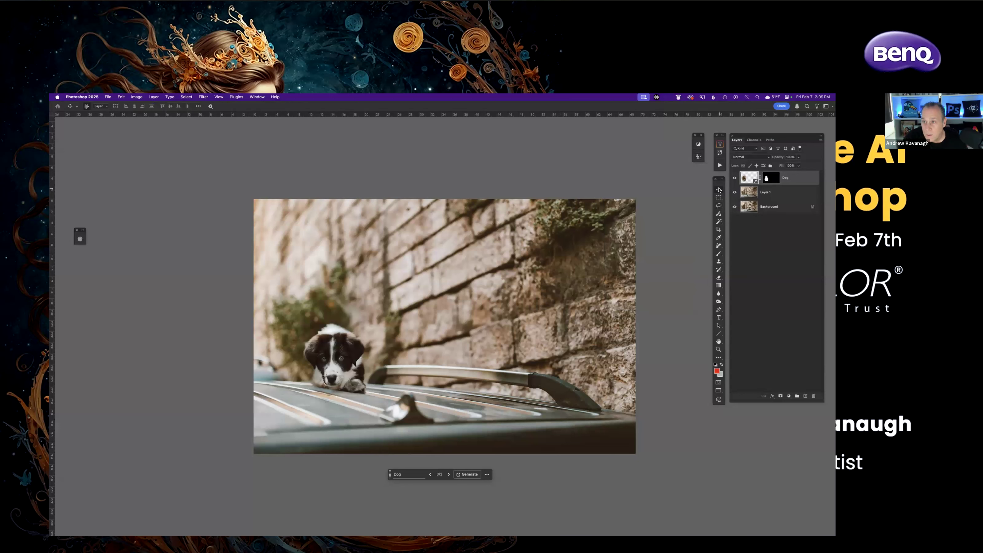
key("f")
key("f")
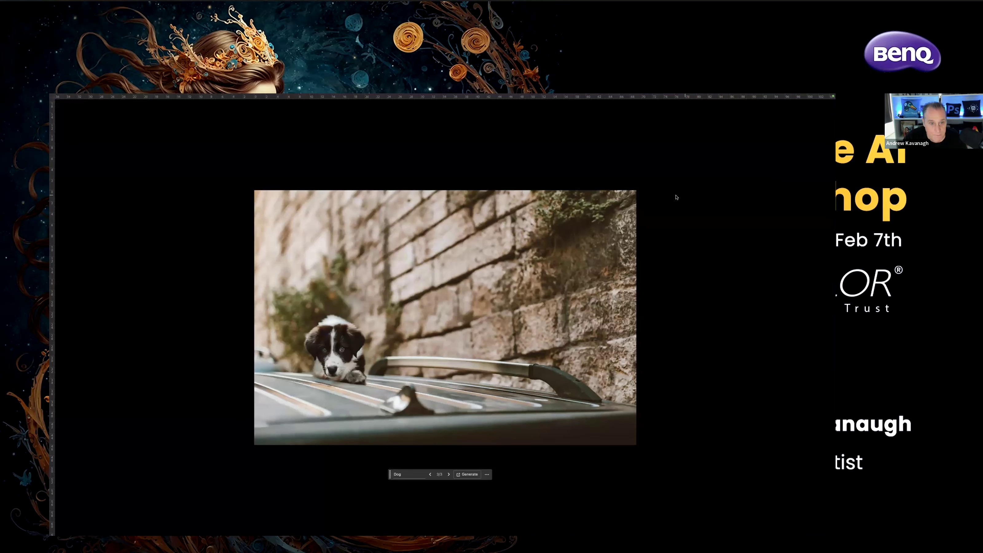
key("f")
left_click_drag(438, 154, 681, 338)
left_click_drag(490, 176, 539, 131)
left_click_drag(597, 481, 625, 493)
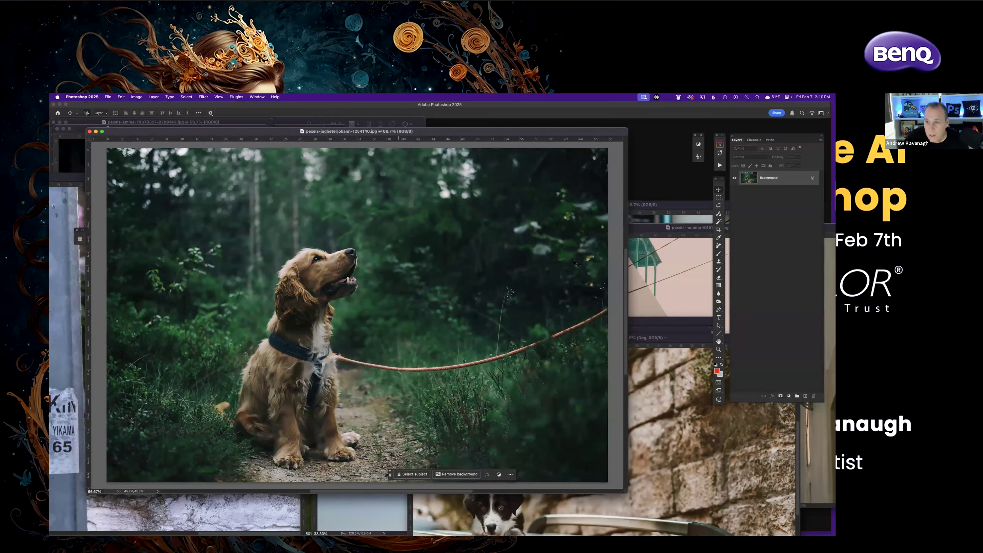
Choose the Spot Healing Brush with a considerably larger brush tip, and duplicate the Background layer of the forest dog photo.
left_click(719, 246)
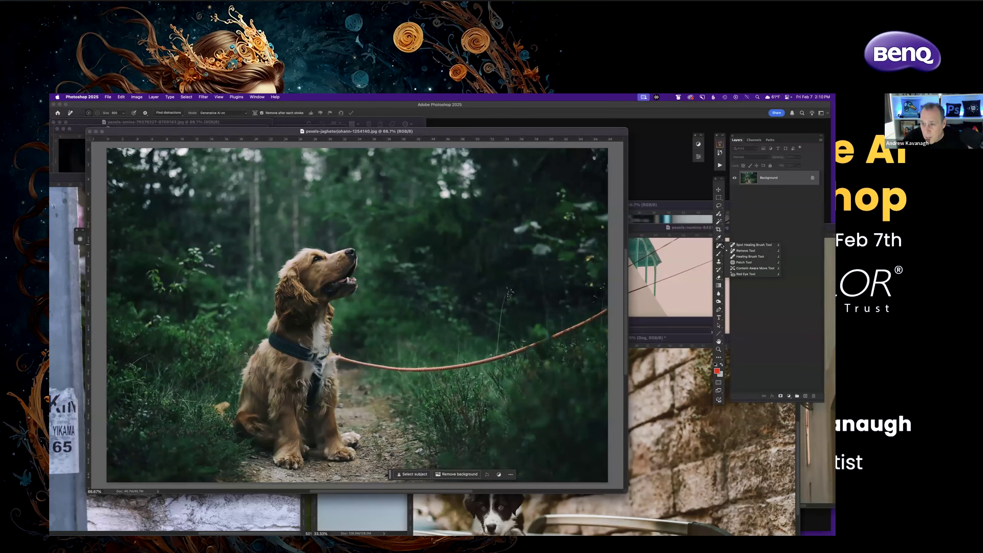
left_click(743, 245)
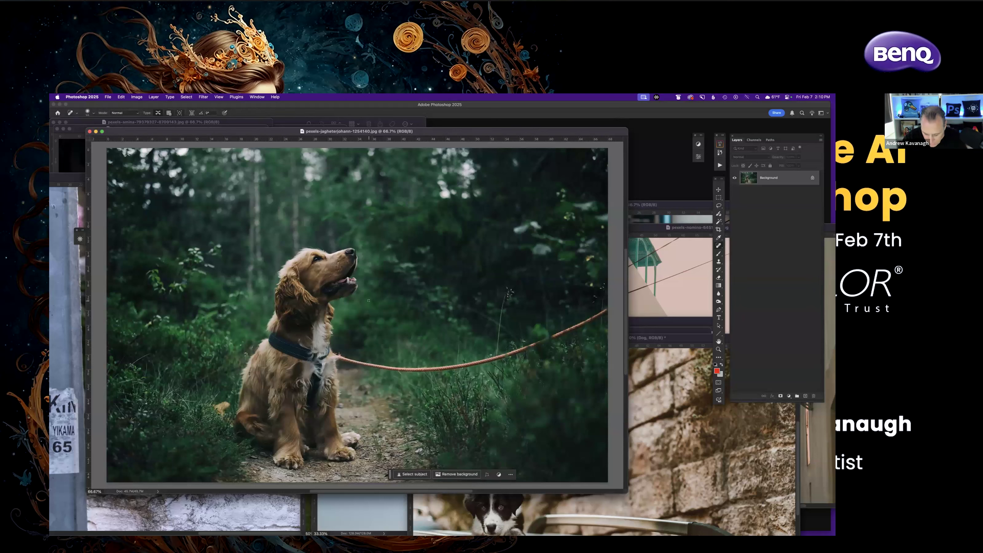
key("bracketright")
key("bracketright")
key("bracketright")
key("bracketright")
key("bracketright")
key("bracketright")
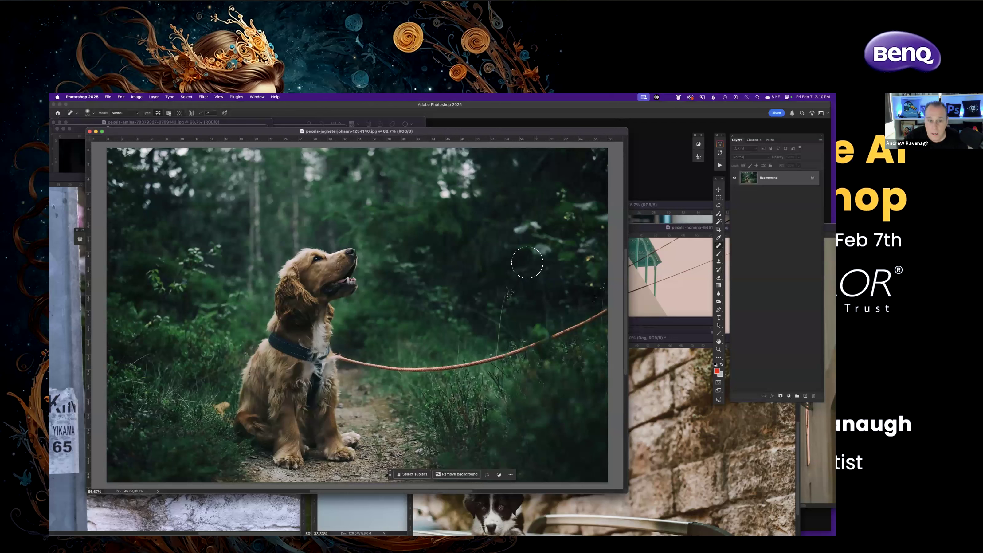
key("super+j")
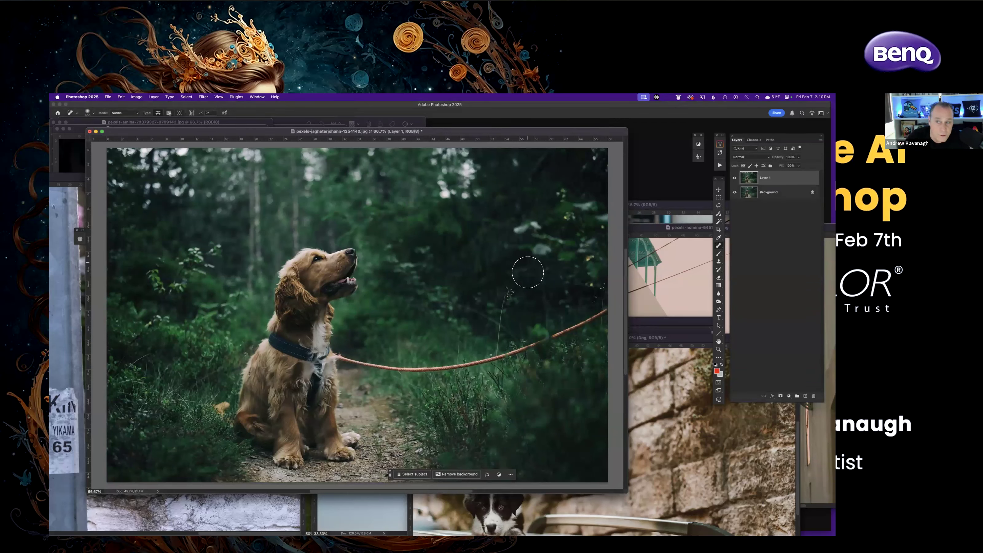
Try to paint out the dog with the Spot Healing Brush, and revert the history to the Layer Via Copy state.
left_click_drag(349, 284, 343, 258)
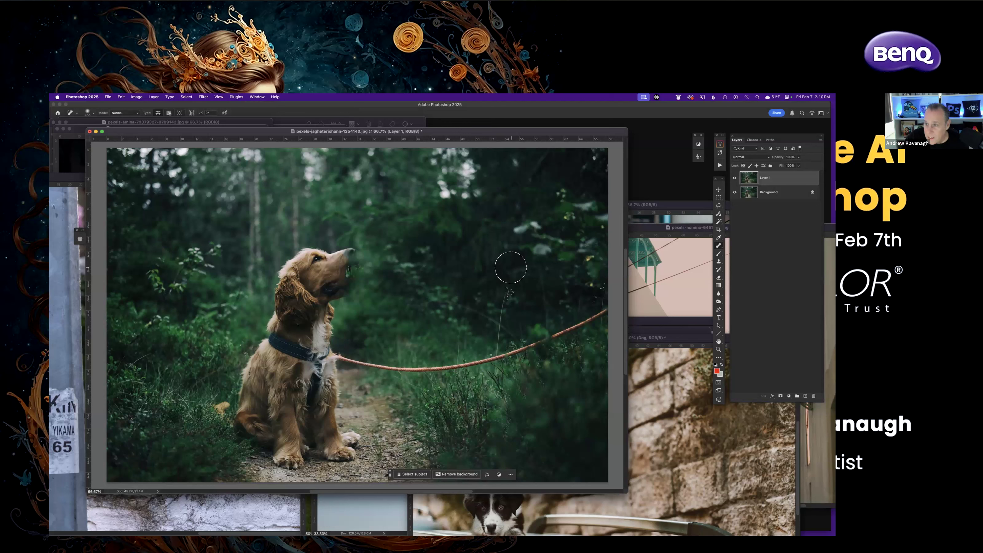
mouse_move(362, 285)
left_mouse_down()
mouse_move(343, 271)
mouse_move(318, 269)
mouse_move(329, 258)
mouse_move(295, 281)
mouse_move(289, 294)
mouse_move(314, 298)
mouse_move(286, 325)
mouse_move(309, 311)
mouse_move(330, 322)
mouse_move(293, 353)
mouse_move(256, 328)
mouse_move(306, 370)
mouse_move(332, 354)
mouse_move(305, 358)
mouse_move(252, 408)
mouse_move(255, 399)
mouse_move(284, 418)
mouse_move(296, 455)
mouse_move(326, 457)
mouse_move(347, 434)
left_mouse_up()
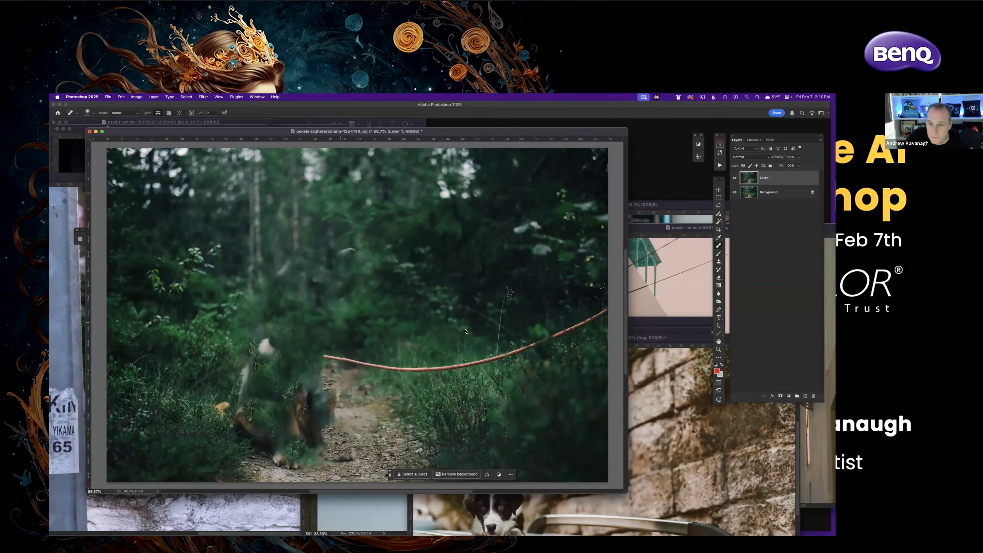
right_click(718, 245)
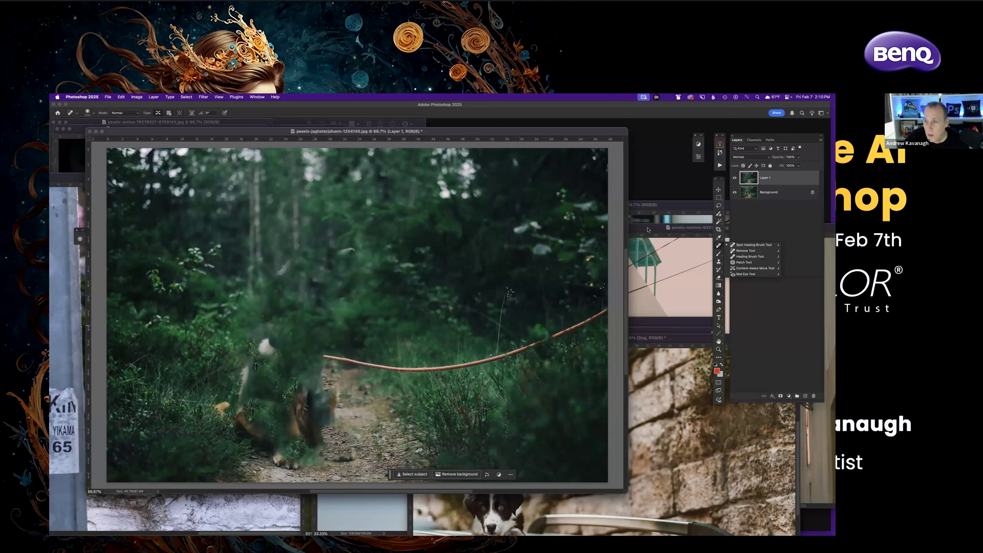
left_click(698, 157)
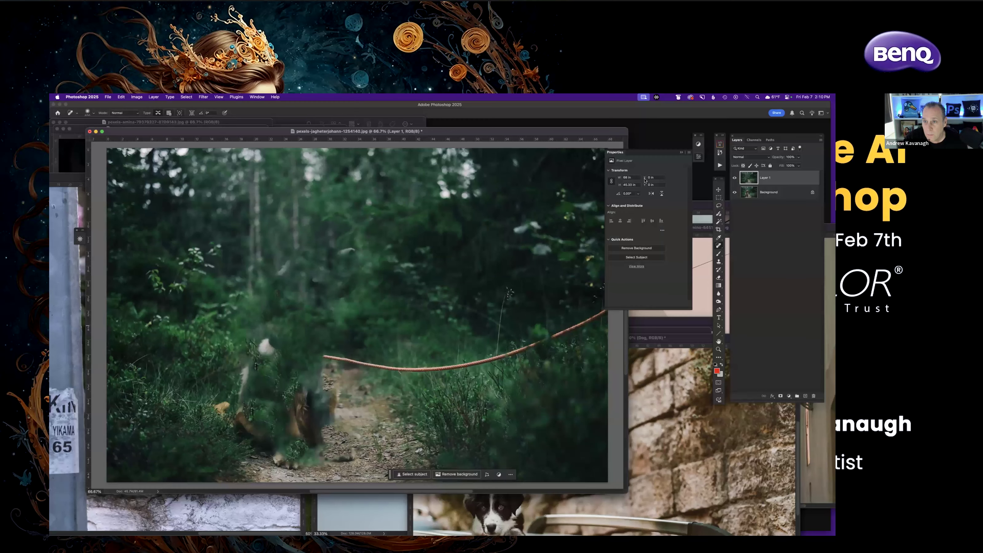
left_click(719, 153)
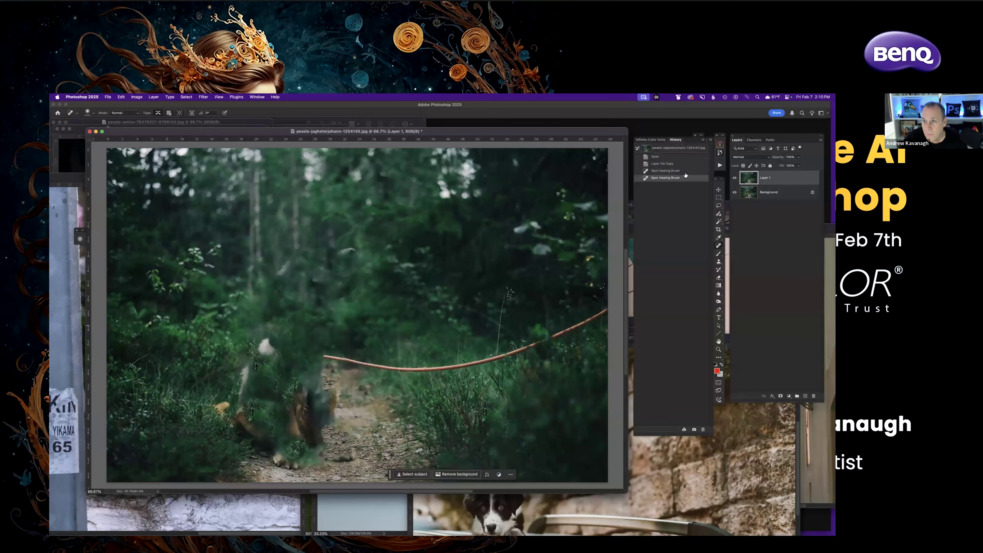
left_click(666, 164)
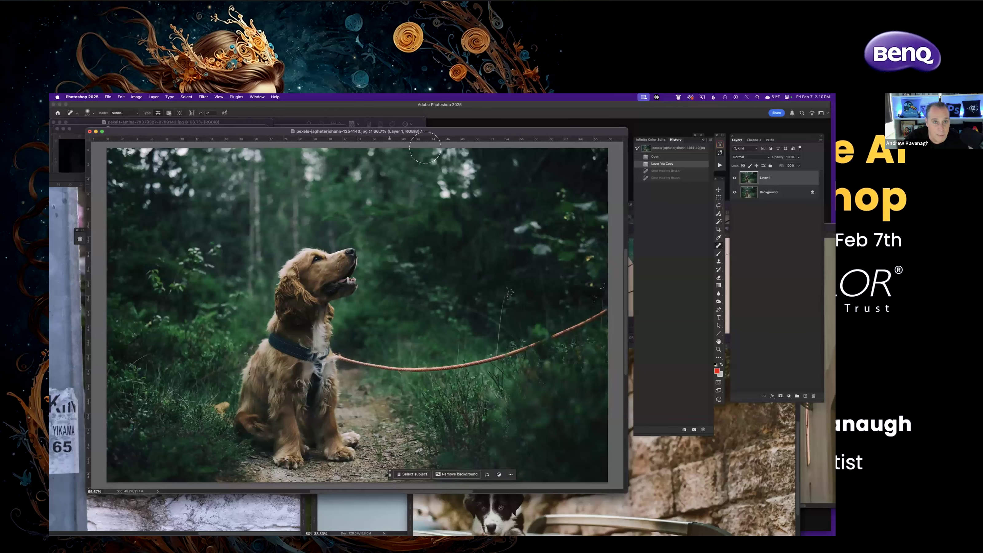
Set up a full-screen view with the contextual task bar below the photo, and erase the dog with the Remove Tool.
left_click_drag(435, 136, 422, 142)
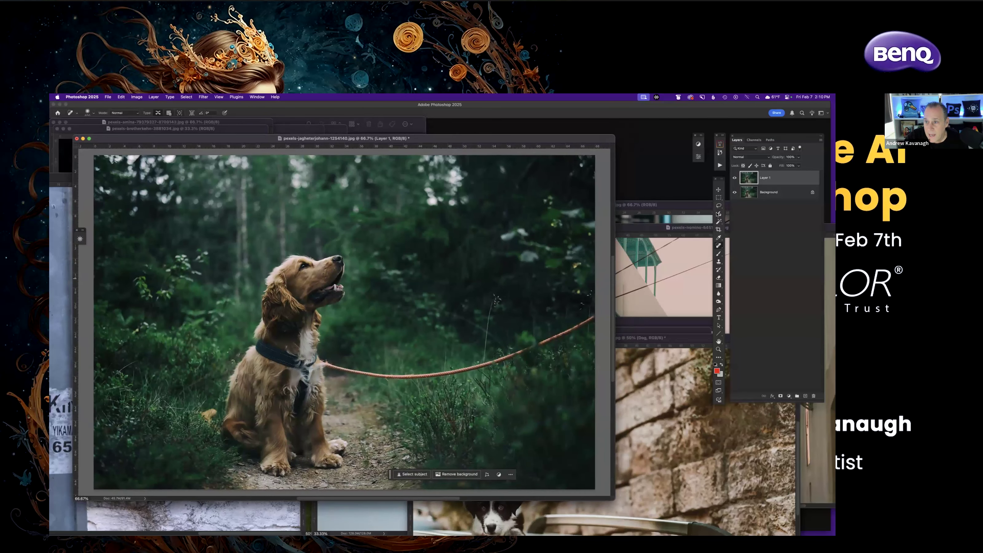
right_click(719, 245)
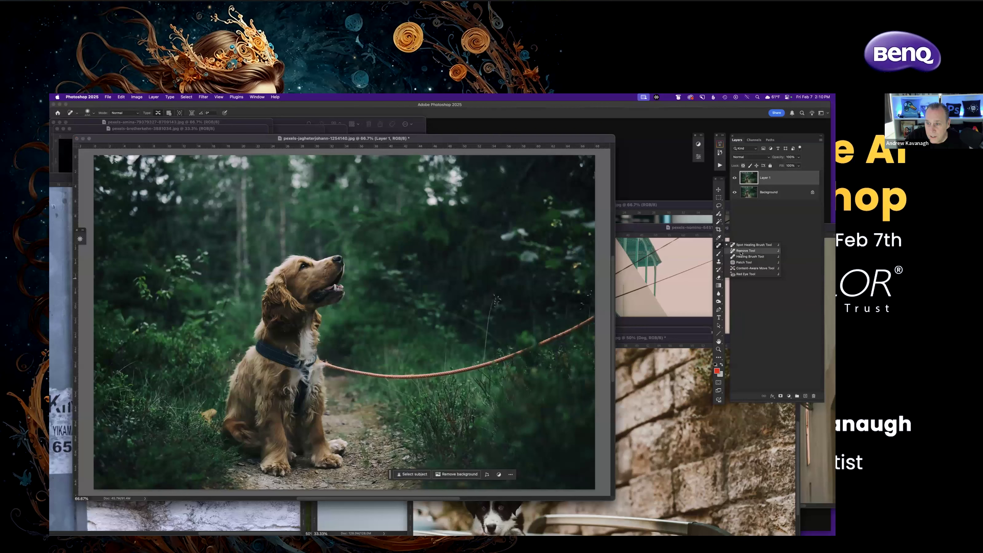
left_click(741, 251)
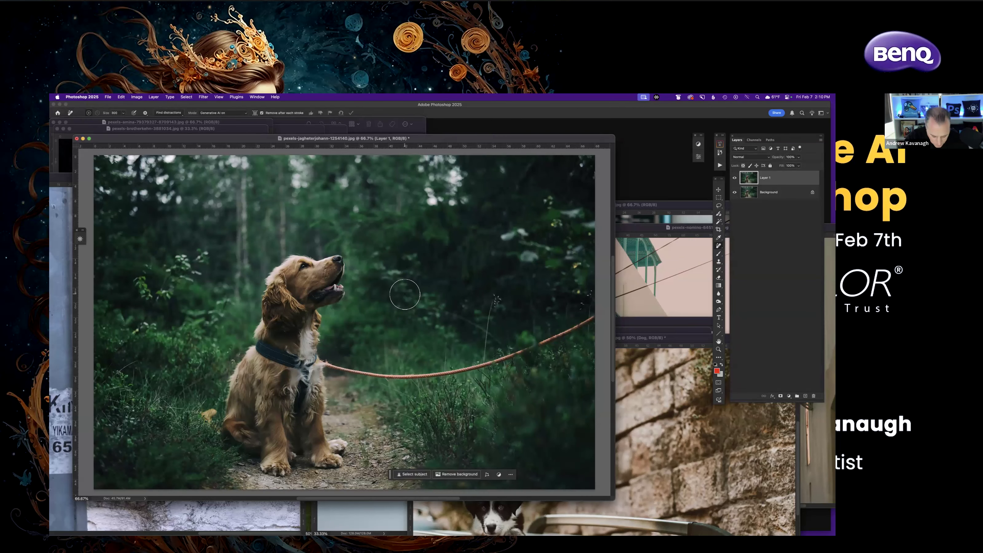
key("f")
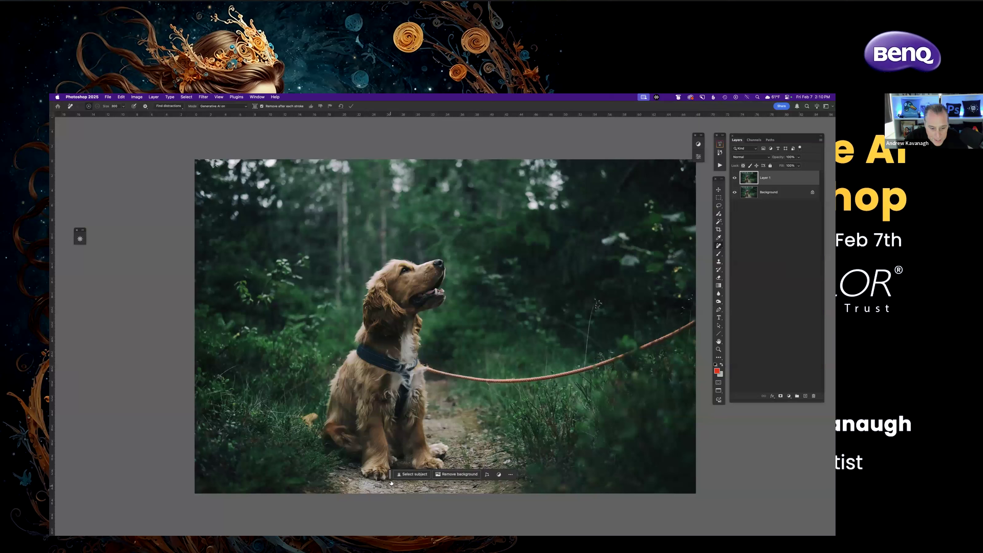
left_click_drag(389, 477, 386, 515)
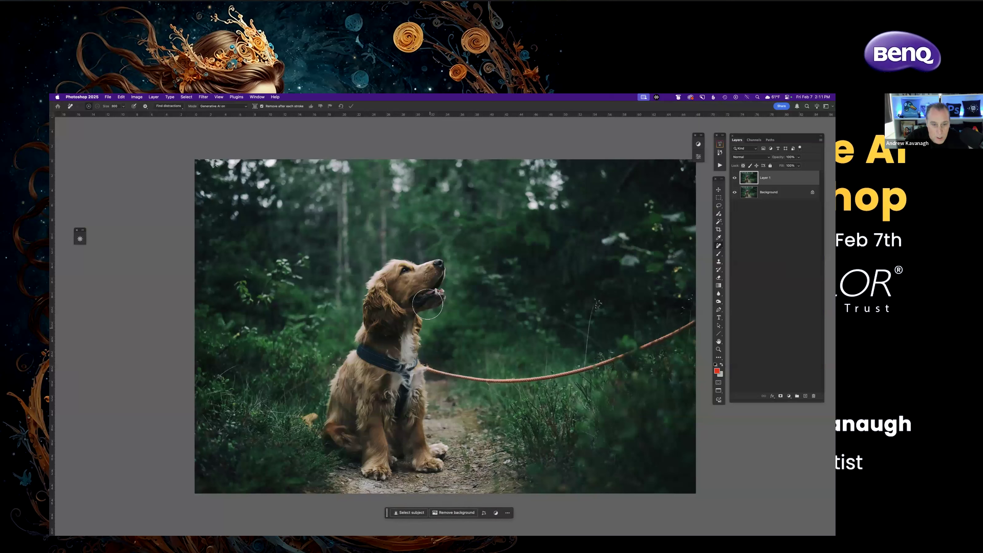
mouse_move(432, 297)
left_mouse_down()
mouse_move(438, 268)
mouse_move(400, 272)
mouse_move(371, 292)
mouse_move(378, 312)
mouse_move(407, 294)
mouse_move(406, 310)
mouse_move(414, 300)
mouse_move(404, 358)
mouse_move(405, 321)
mouse_move(374, 345)
mouse_move(370, 327)
mouse_move(353, 366)
mouse_move(412, 383)
mouse_move(412, 366)
mouse_move(415, 396)
mouse_move(404, 428)
mouse_move(354, 373)
mouse_move(334, 404)
mouse_move(326, 451)
mouse_move(363, 433)
mouse_move(363, 421)
mouse_move(341, 419)
mouse_move(366, 473)
mouse_move(374, 442)
mouse_move(385, 473)
mouse_move(388, 435)
mouse_move(417, 464)
mouse_move(437, 466)
mouse_move(443, 457)
mouse_move(408, 434)
mouse_move(412, 377)
left_mouse_up()
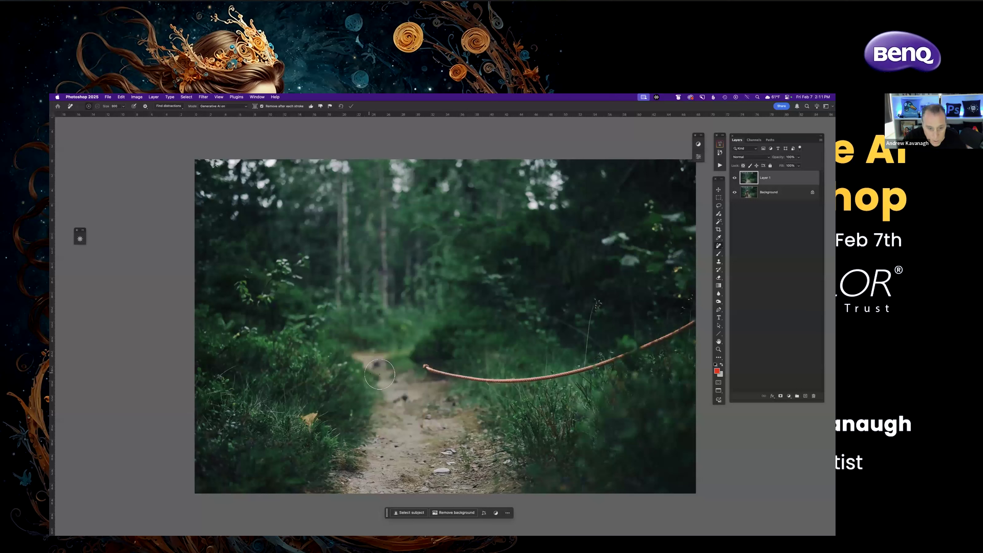
Reduce the Remove Tool's brush size and erase the orange leash across the forest photo.
key("bracketleft")
key("bracketleft")
key("bracketleft")
key("bracketleft")
key("bracketleft")
key("bracketleft")
key("bracketleft")
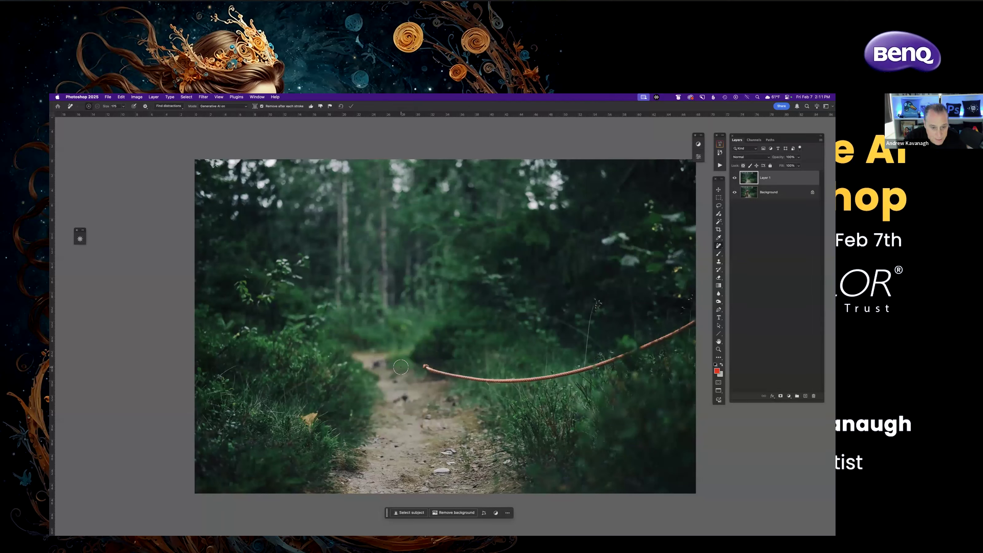
mouse_move(424, 367)
left_mouse_down()
mouse_move(562, 377)
mouse_move(578, 372)
mouse_move(536, 378)
mouse_move(646, 350)
mouse_move(653, 342)
mouse_move(627, 353)
mouse_move(698, 318)
left_mouse_up()
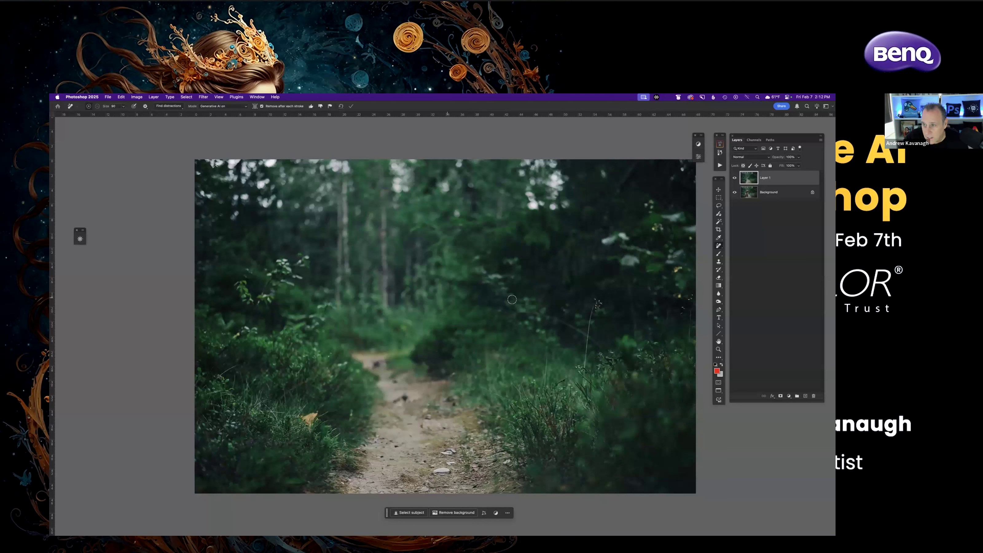
Compare Layer 1 with the original dog photo, and erase the leftover tail tip in the grass beside the path.
left_click(734, 178)
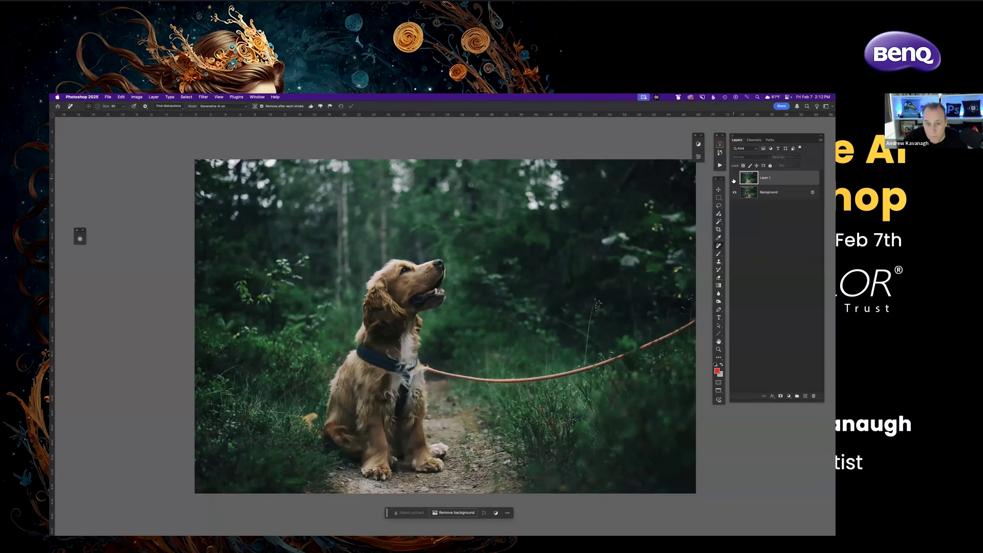
left_click(735, 178)
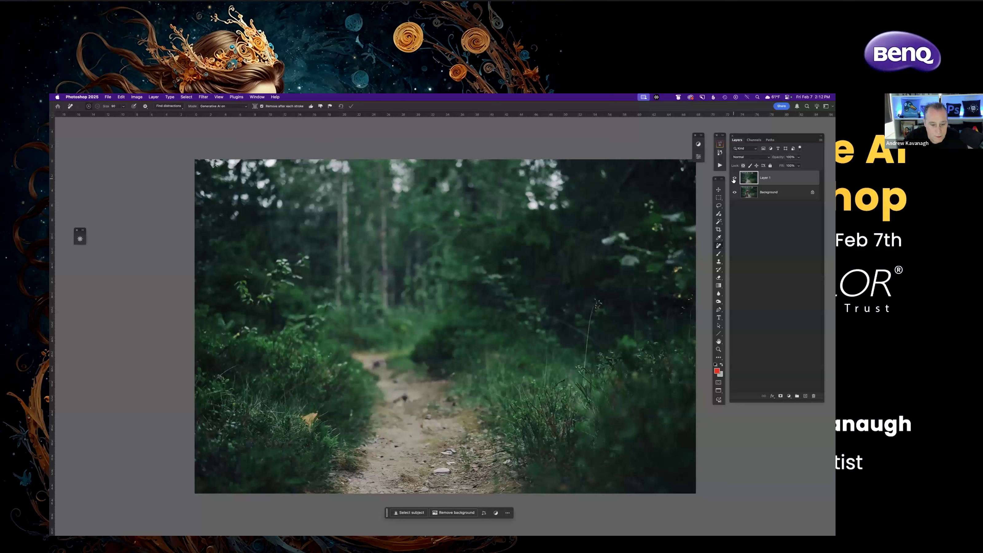
left_click(734, 178)
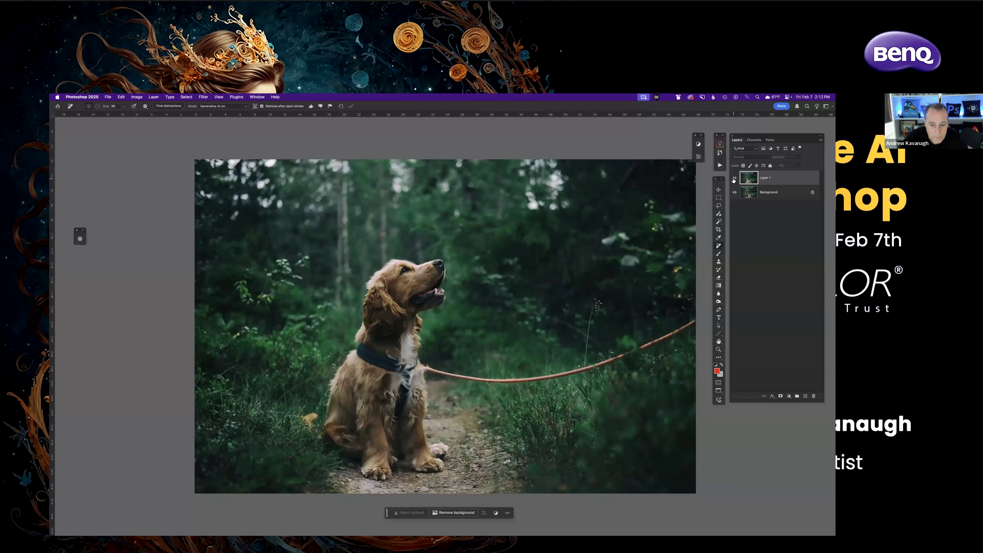
left_click(734, 178)
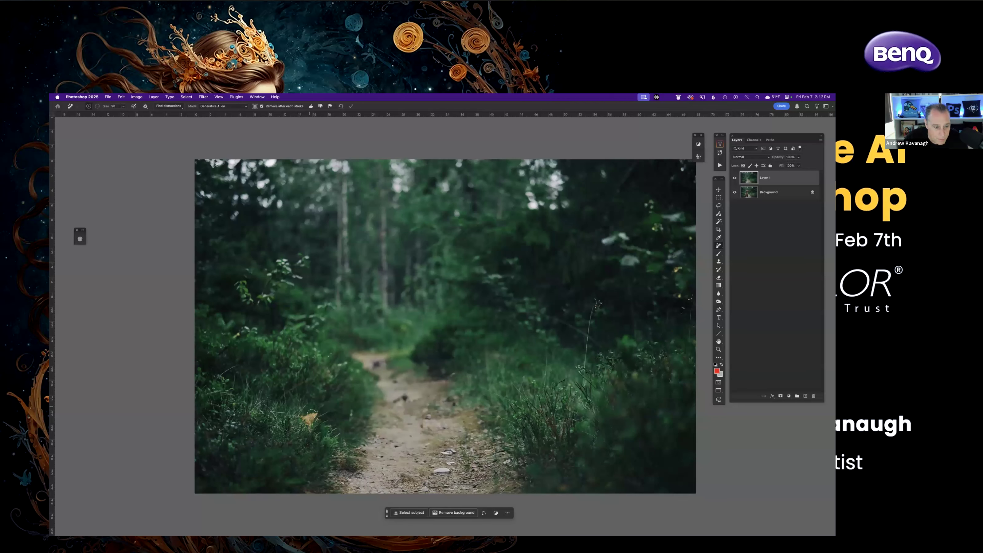
mouse_move(308, 424)
left_mouse_down()
mouse_move(316, 428)
mouse_move(317, 413)
mouse_move(305, 415)
mouse_move(308, 429)
mouse_move(316, 413)
mouse_move(309, 433)
mouse_move(332, 426)
mouse_move(308, 426)
mouse_move(345, 437)
left_mouse_up()
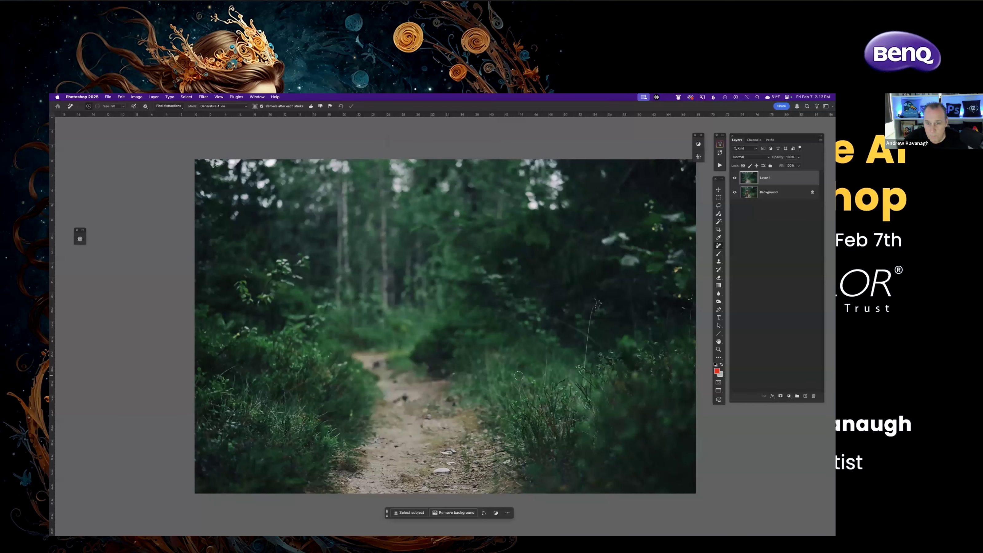
Return to floating windows, zoom the forest photo out to 50%, and move its window aside to uncover the cat photo.
key("f")
key("f")
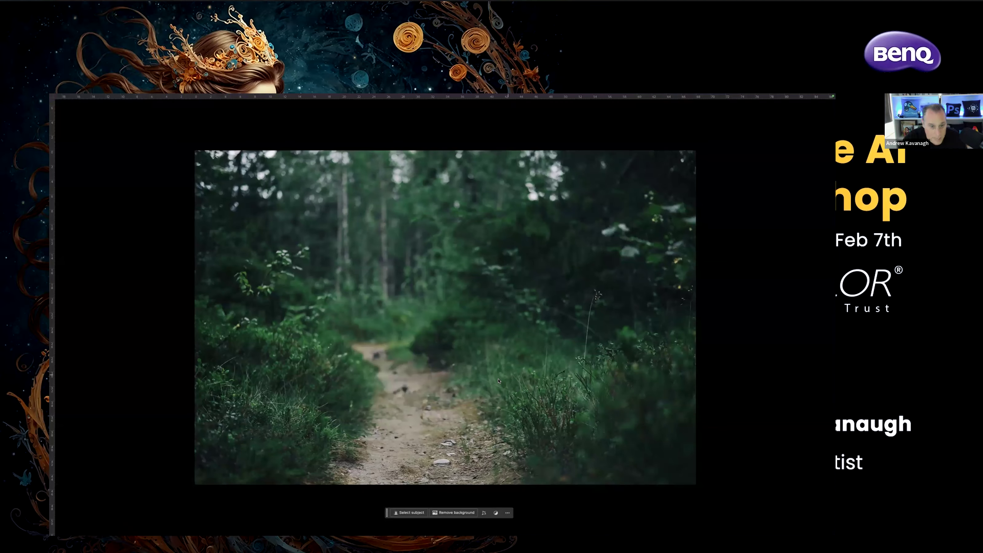
key("f")
left_click_drag(469, 146, 530, 189)
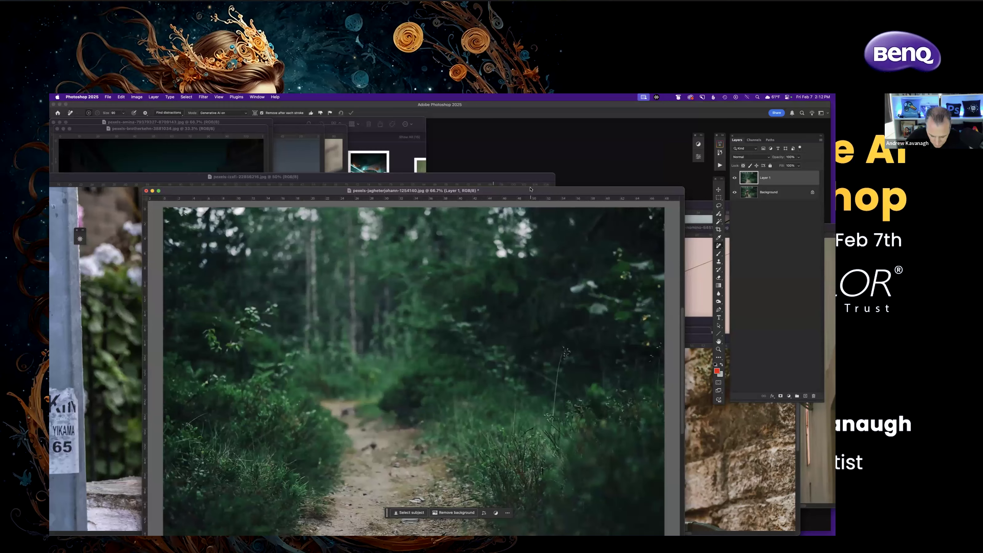
key("super+minus")
left_click_drag(450, 198, 658, 392)
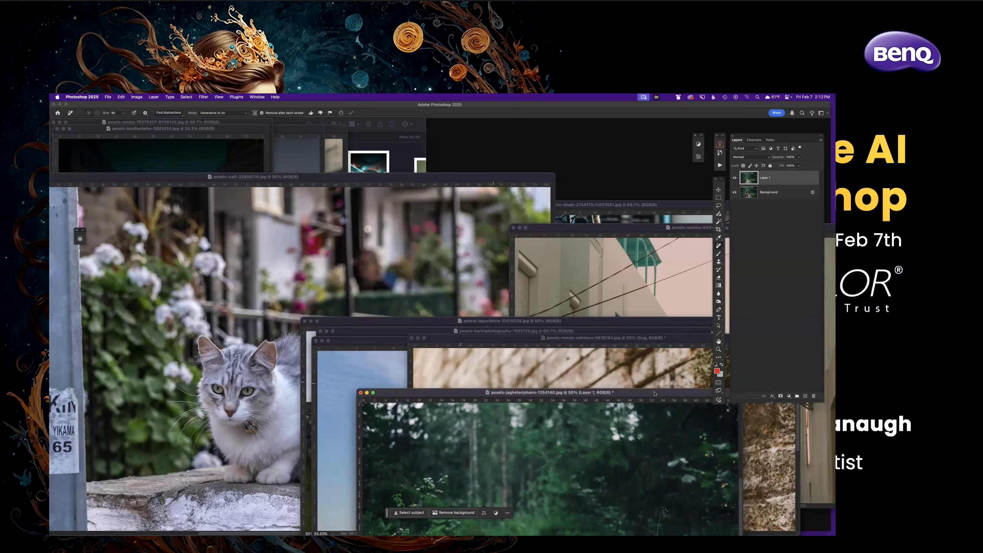
Bring the photo of the grey and white cat forward, show it in full-screen mode with menus, and enlarge the cat.
double_click(395, 178)
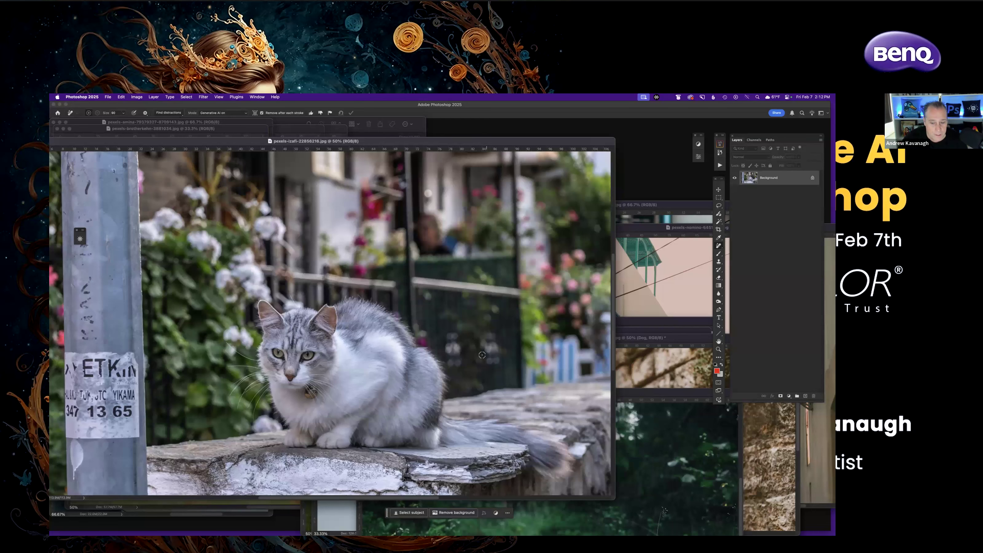
key("f")
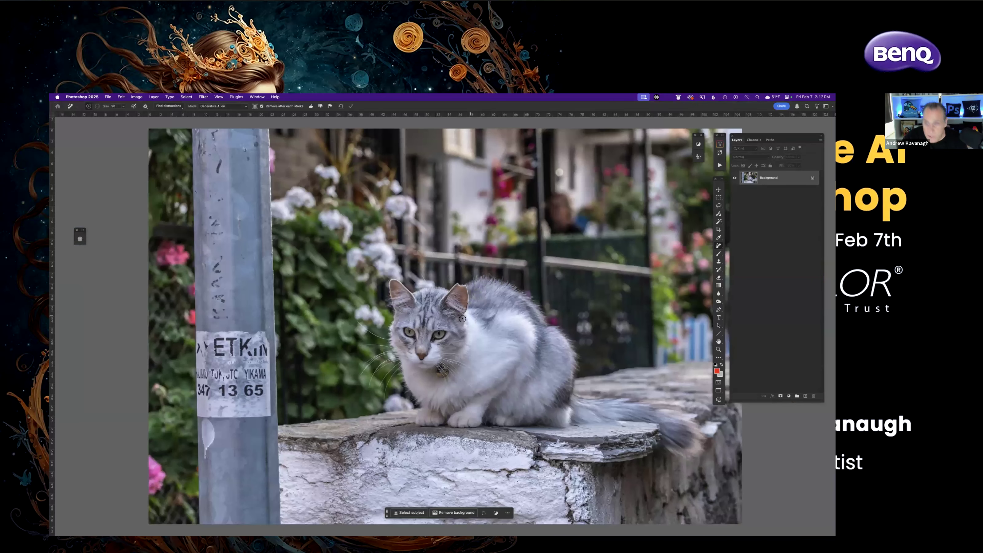
left_click_drag(507, 361, 411, 337)
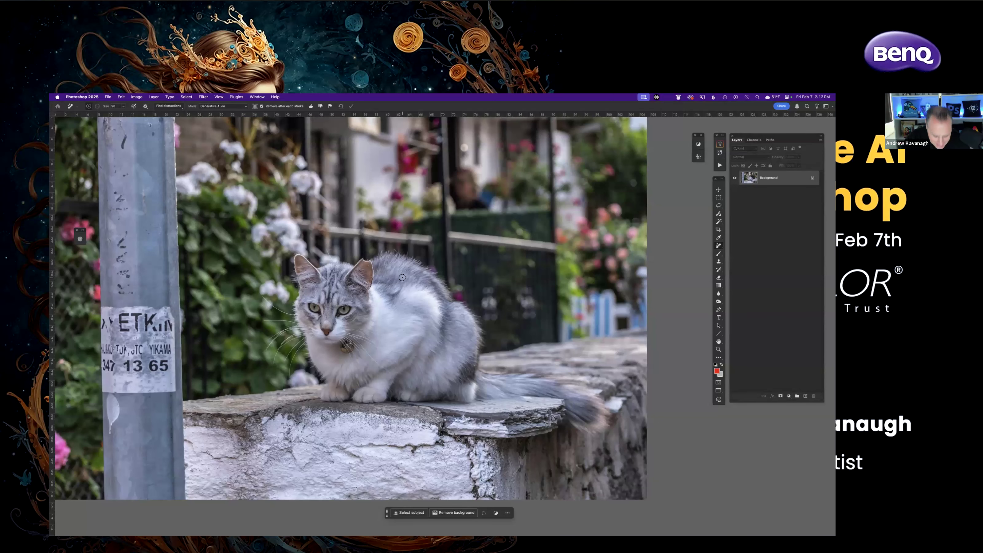
key("f")
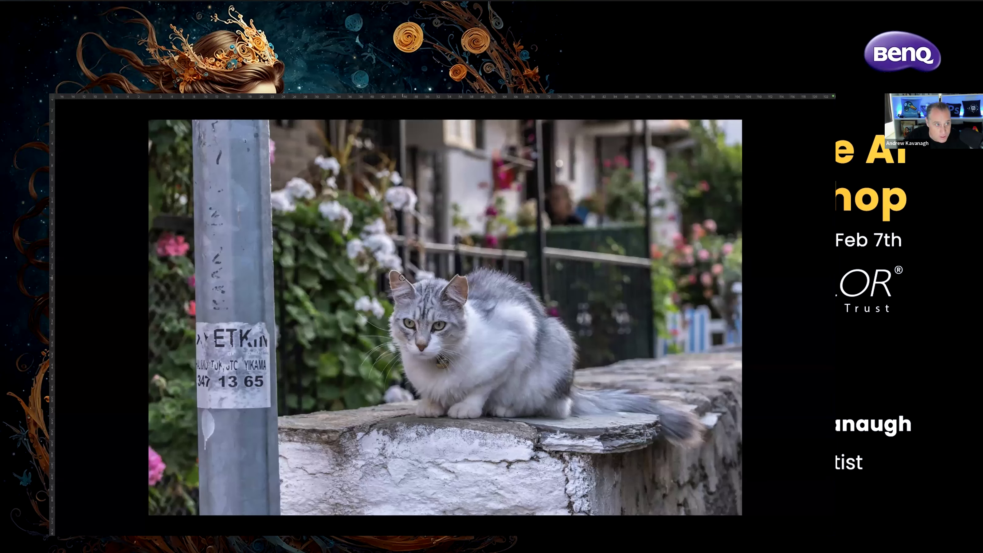
key("f")
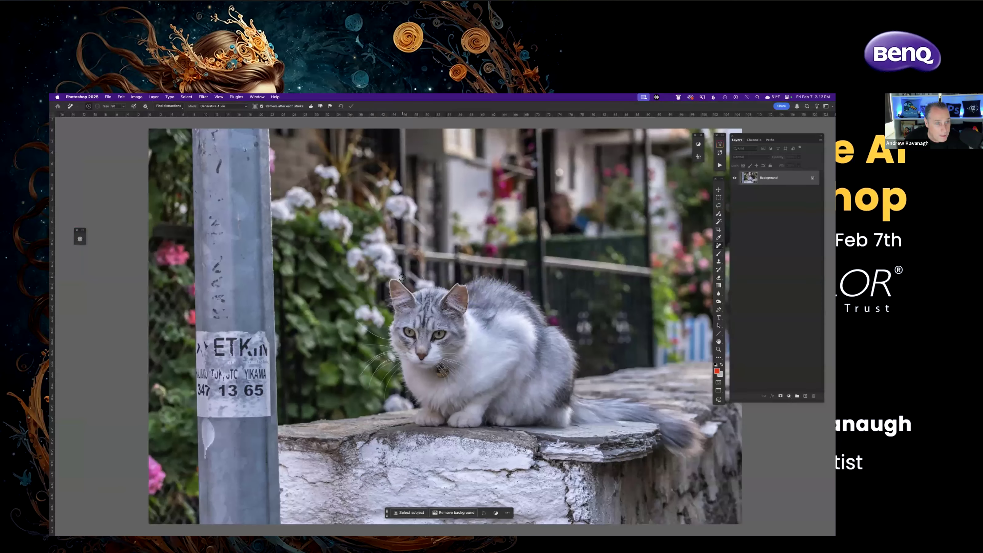
key("super+plus")
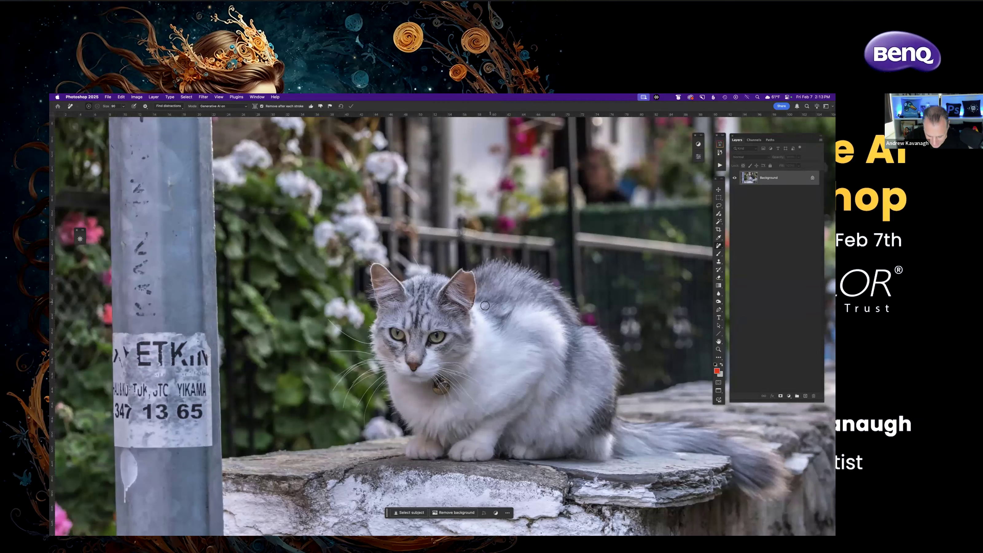
Lasso the clipped tip of the cat's ear nearest its back, and run Generative Fill on it with an empty prompt.
key("l")
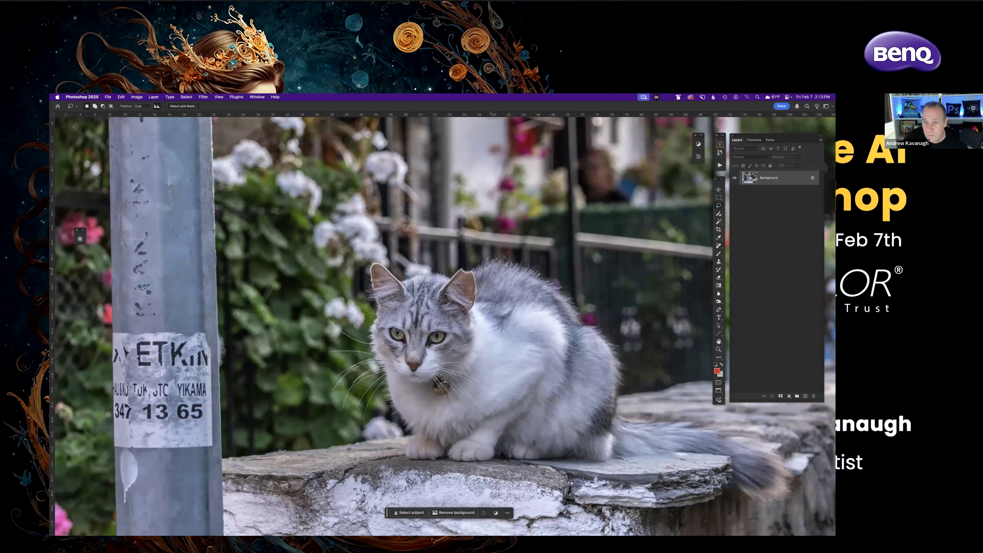
left_click_drag(471, 273, 465, 268)
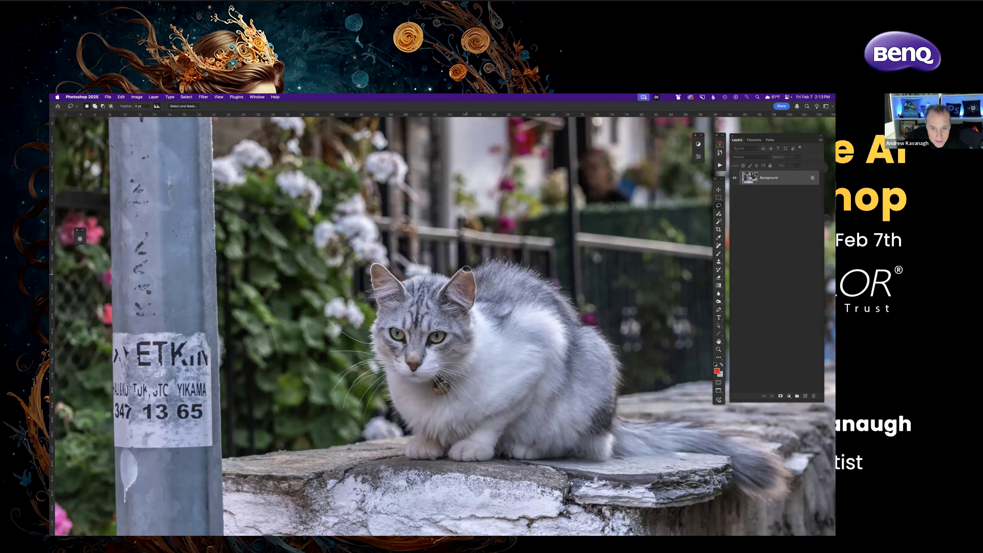
left_click_drag(467, 266, 462, 267)
left_click_drag(468, 275, 468, 272)
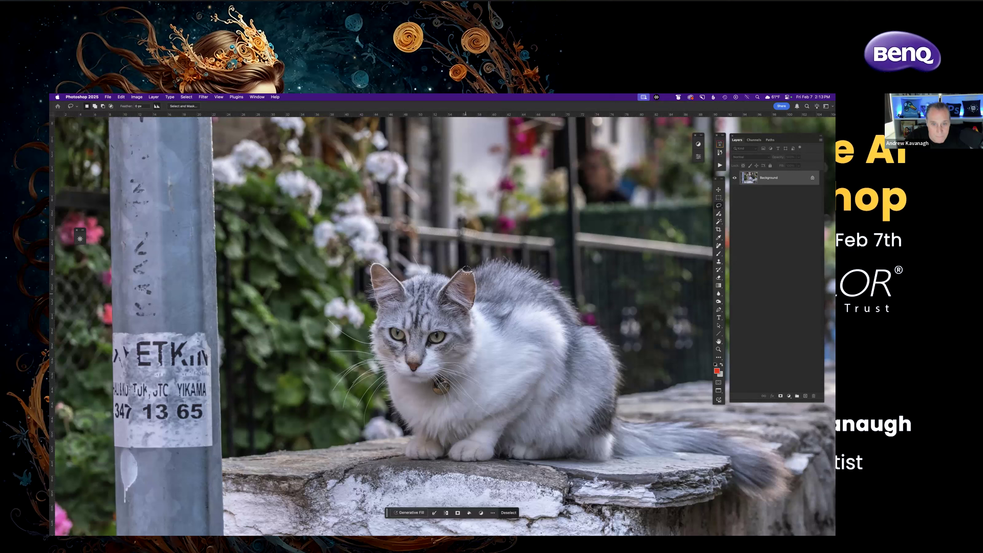
left_click(406, 513)
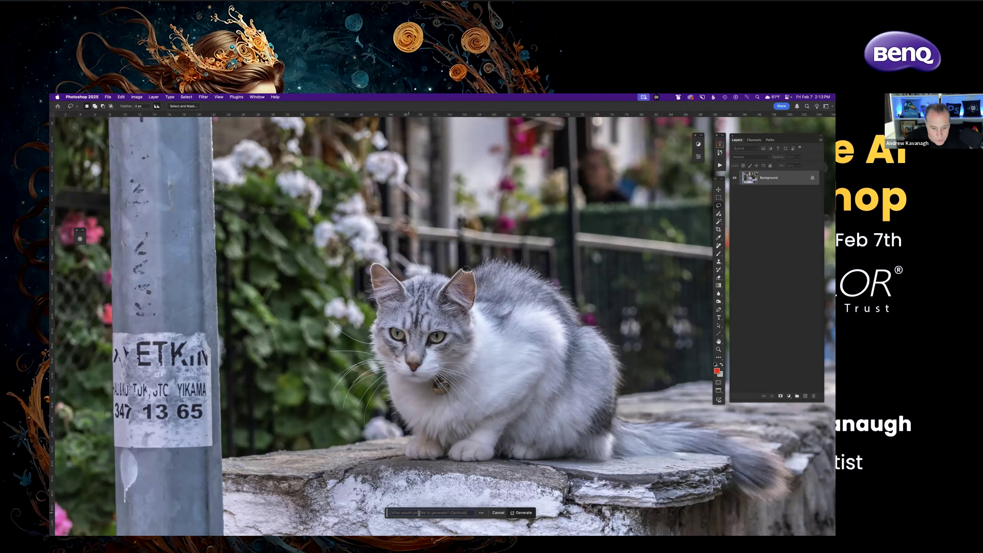
left_click(521, 513)
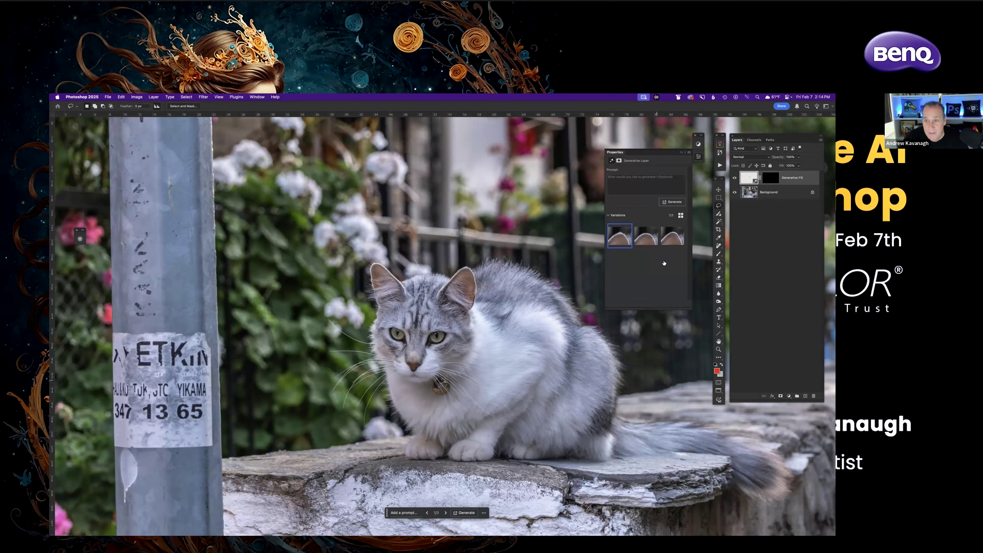
Compare the generated ear-tip variations and choose the third one.
mouse_move(623, 237)
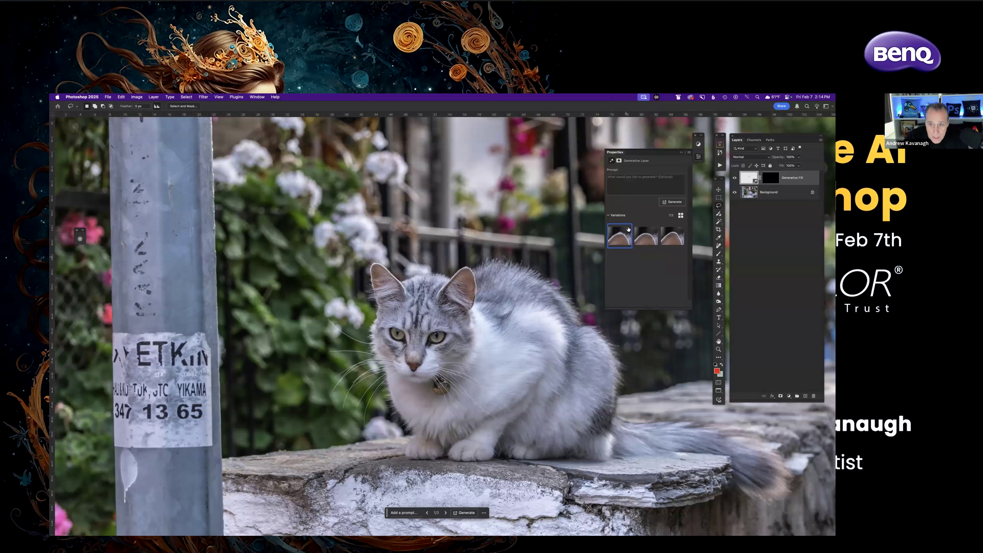
left_click(644, 238)
left_click(674, 241)
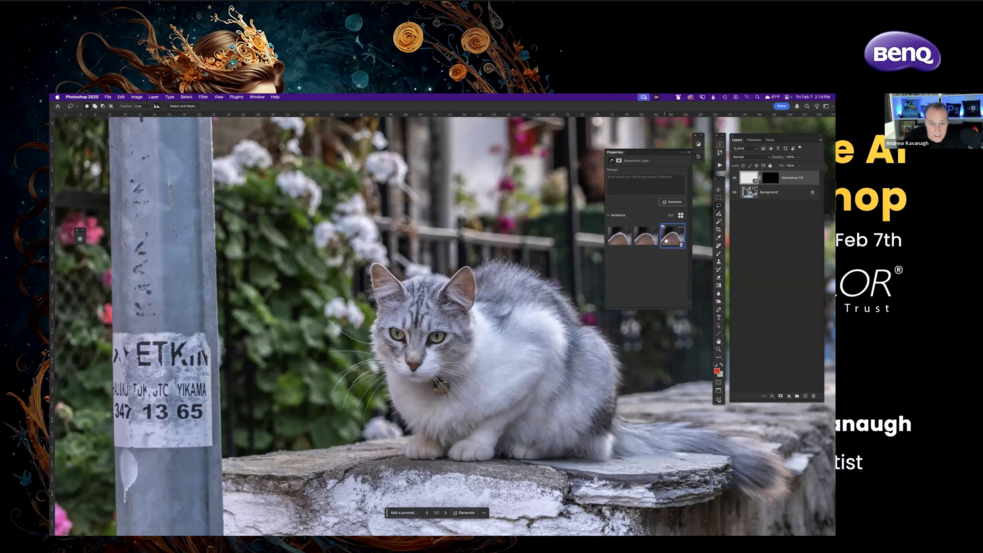
left_click(645, 238)
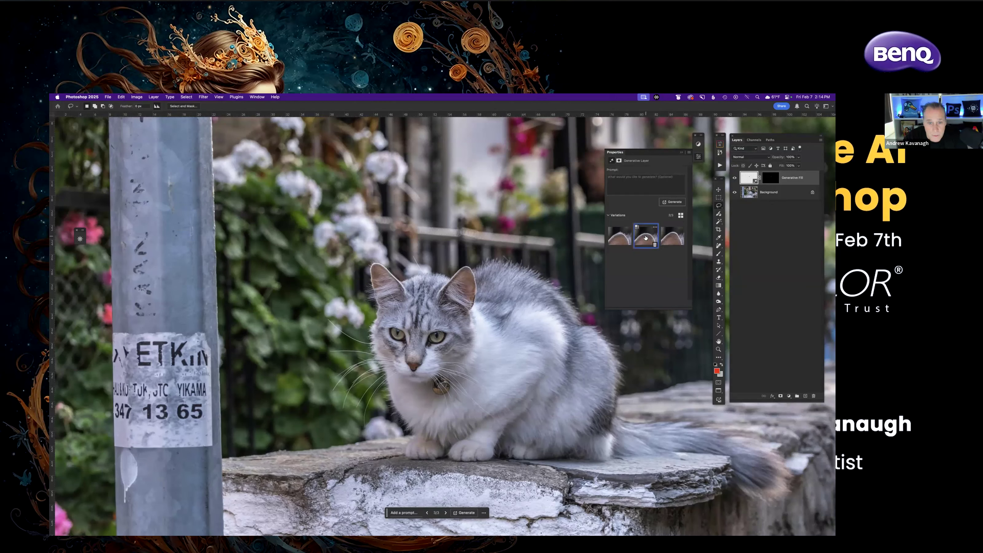
left_click(620, 236)
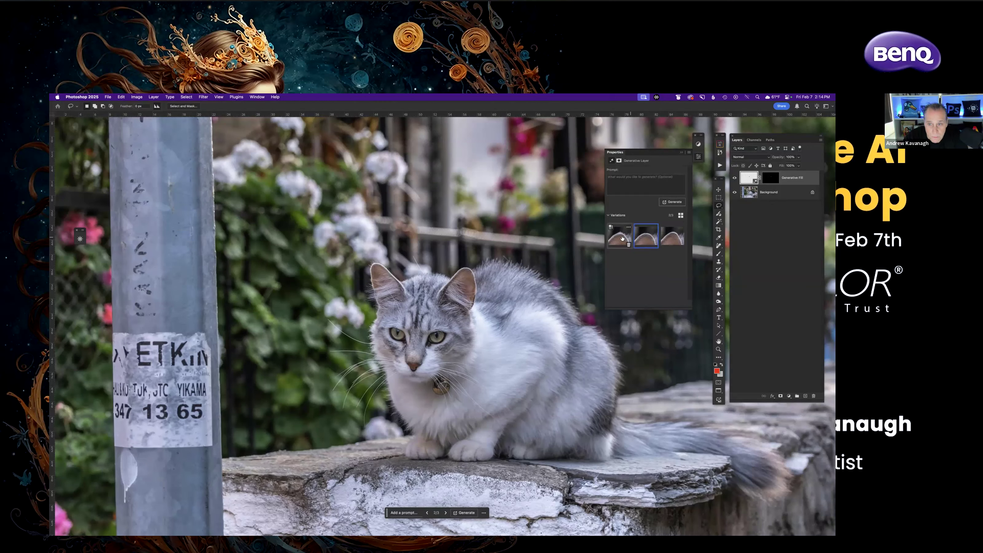
left_click(680, 241)
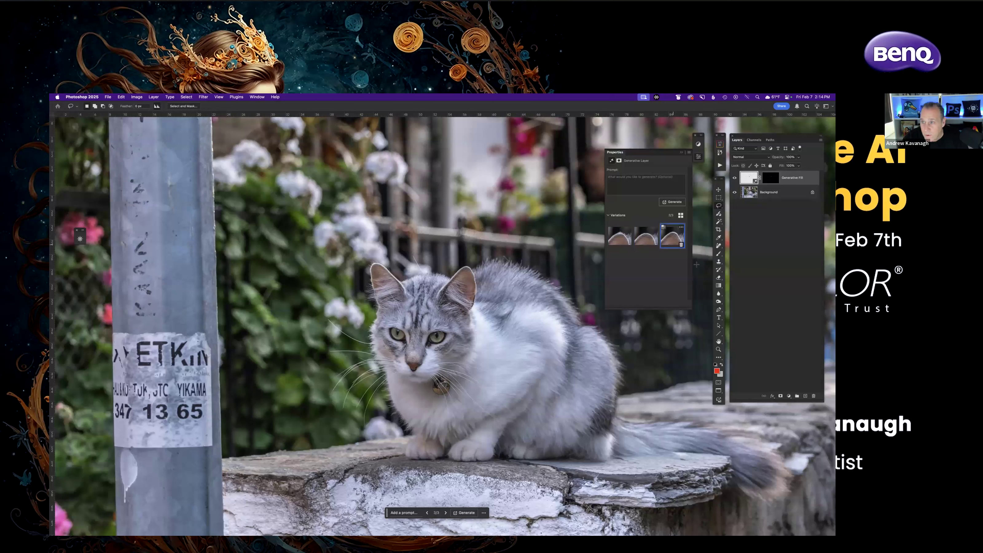
Duplicate the Background layer and merge the copy with the Generative Fill layer above it.
left_click(779, 193)
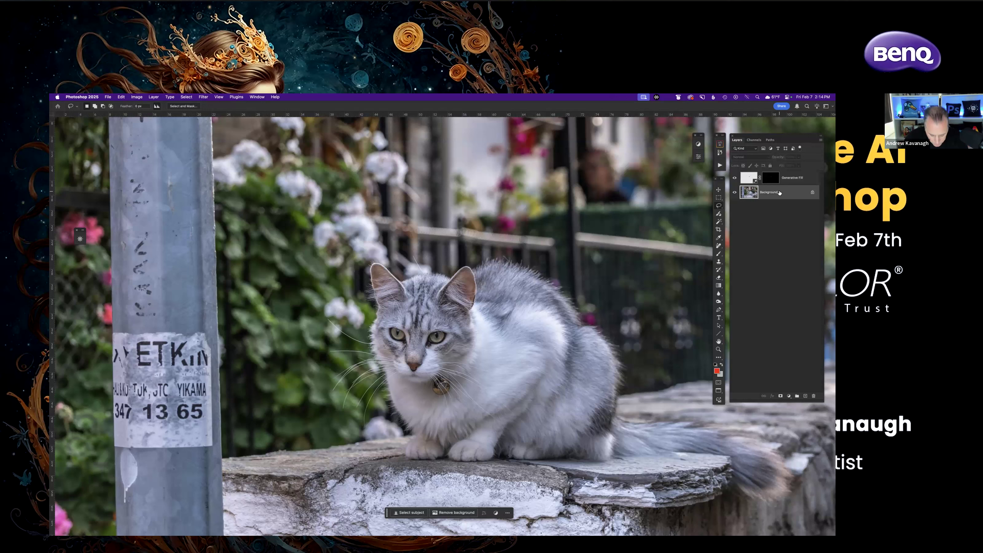
key("super+j")
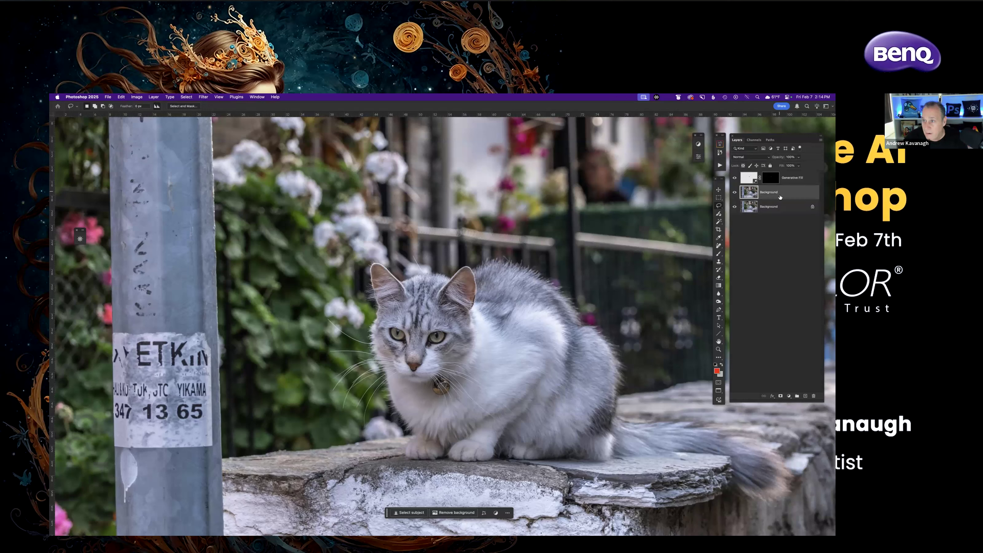
left_click(792, 180)
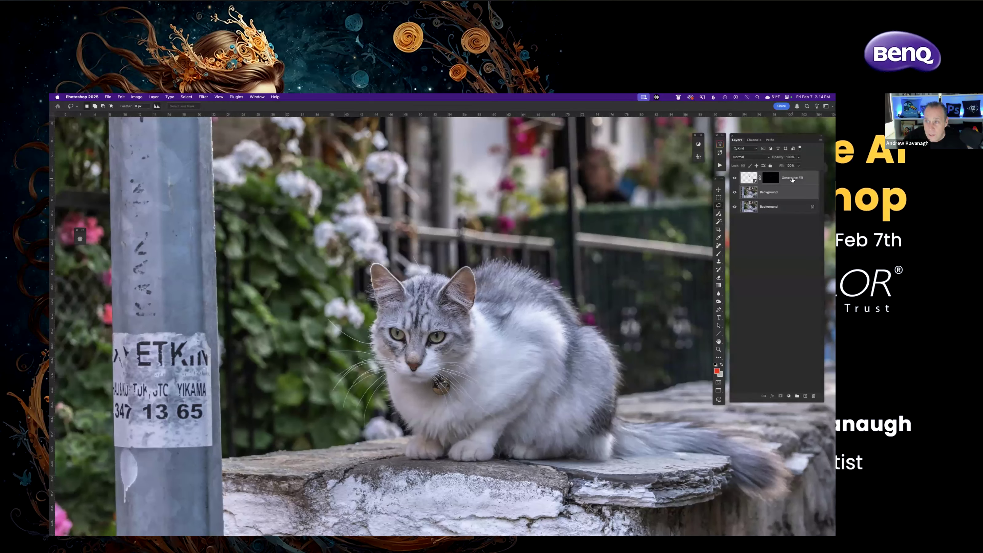
key("super+e")
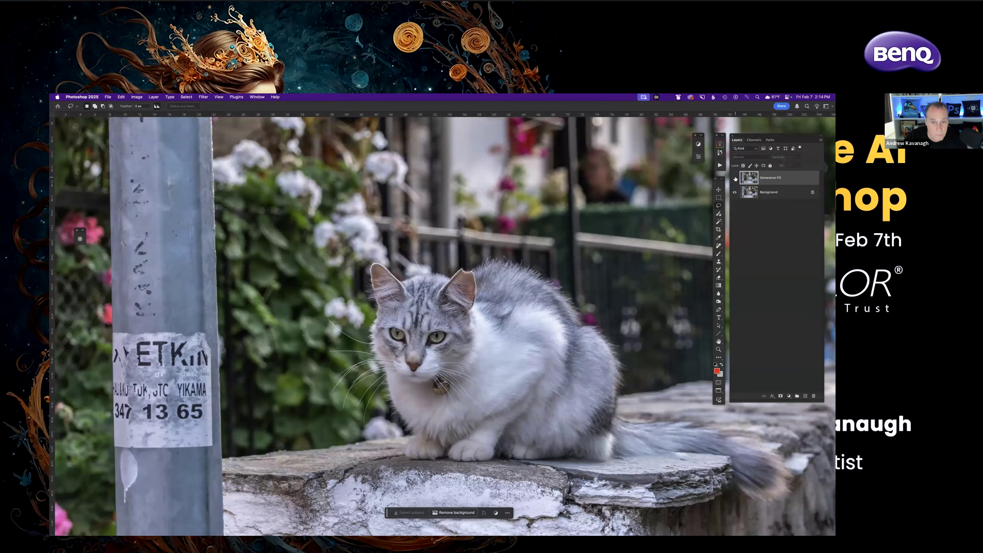
Lasso a loose selection around the whole cat on the merged layer, including its whiskers and tail.
left_click_drag(532, 334, 449, 296)
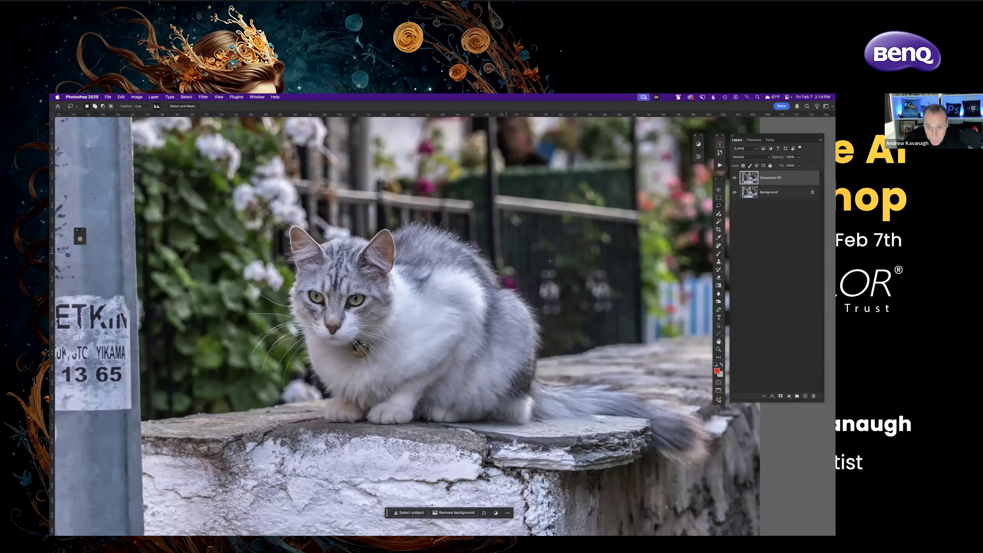
mouse_move(442, 220)
left_mouse_down()
mouse_move(296, 221)
mouse_move(277, 251)
mouse_move(276, 288)
mouse_move(243, 271)
mouse_move(239, 279)
mouse_move(236, 352)
mouse_move(248, 386)
mouse_move(271, 405)
mouse_move(301, 405)
mouse_move(333, 433)
mouse_move(319, 424)
mouse_move(414, 430)
left_mouse_up()
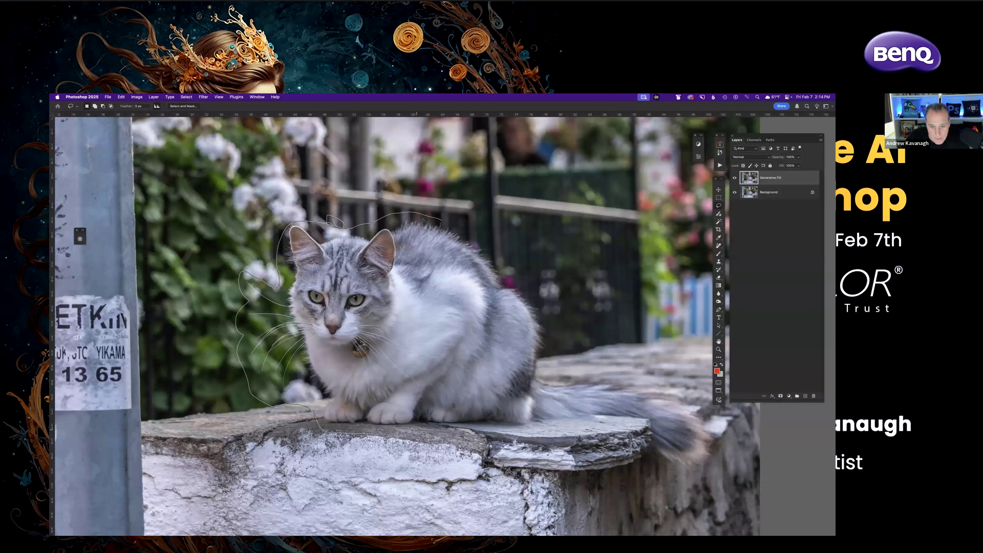
mouse_move(478, 428)
left_mouse_down()
mouse_move(647, 423)
mouse_move(654, 462)
mouse_move(699, 480)
mouse_move(719, 442)
mouse_move(705, 411)
mouse_move(600, 379)
left_mouse_up()
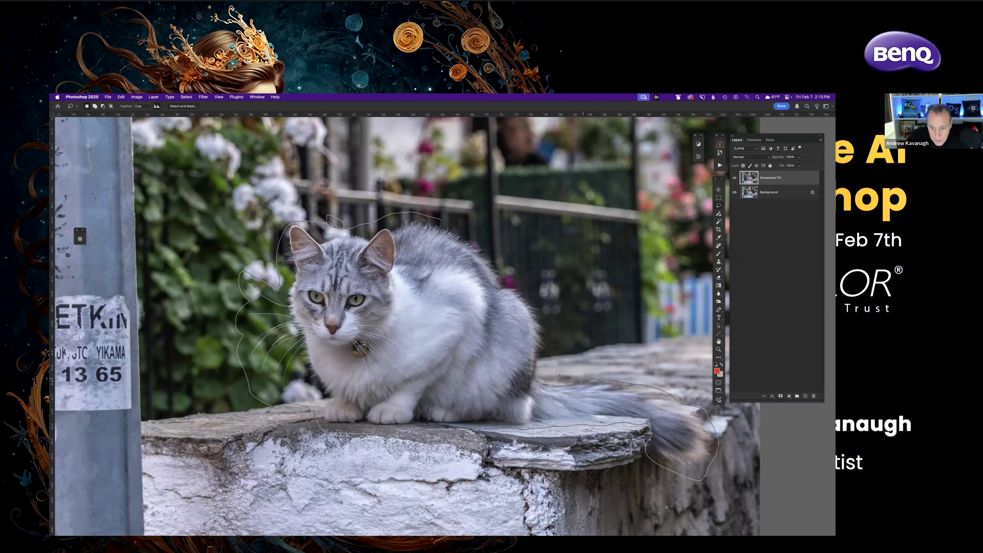
mouse_move(553, 345)
left_mouse_down()
mouse_move(533, 294)
mouse_move(459, 225)
mouse_move(432, 216)
mouse_move(422, 226)
left_mouse_up()
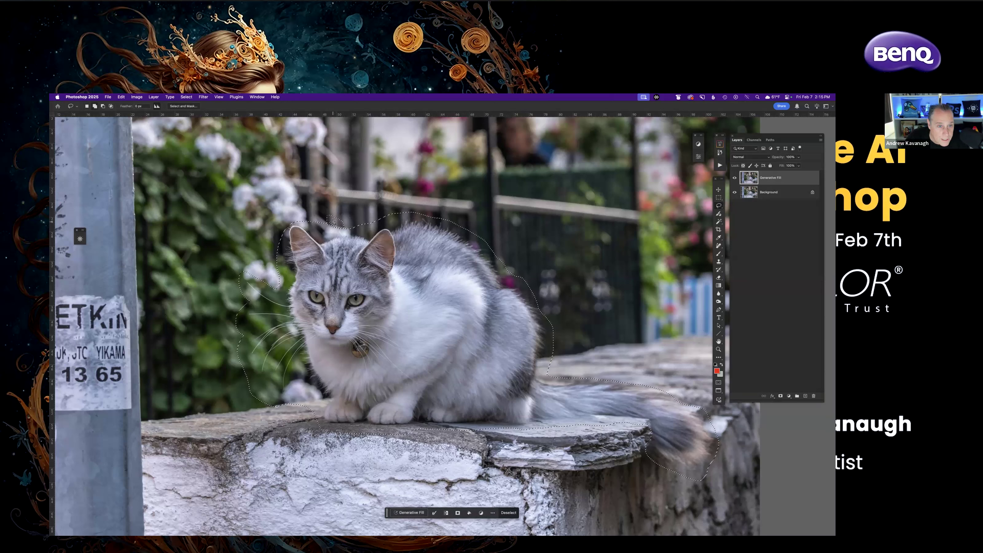
left_click_drag(331, 222, 330, 229)
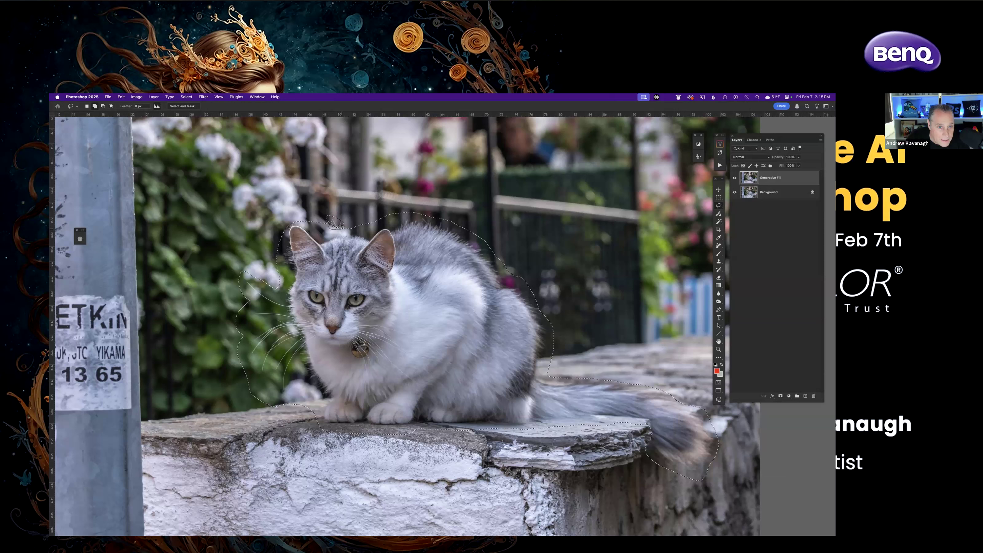
Close the lasso around the cat and check the selected area as a Quick Mask overlay.
left_click_drag(329, 224, 334, 227)
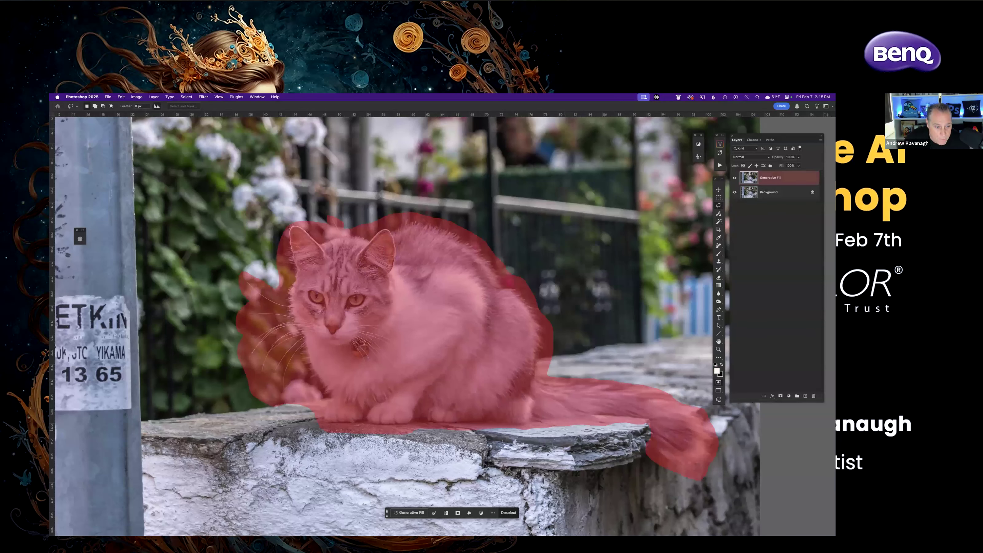
key("q")
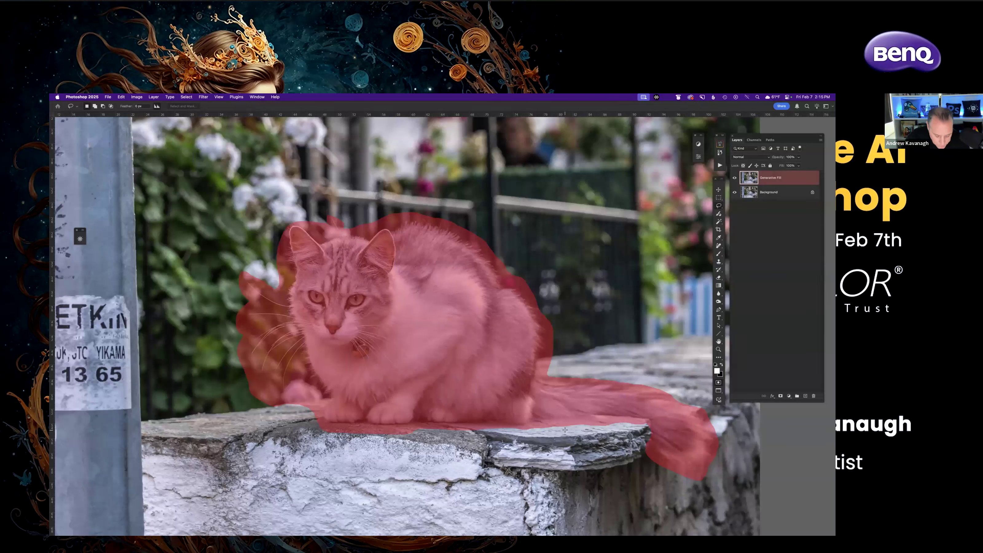
key("q")
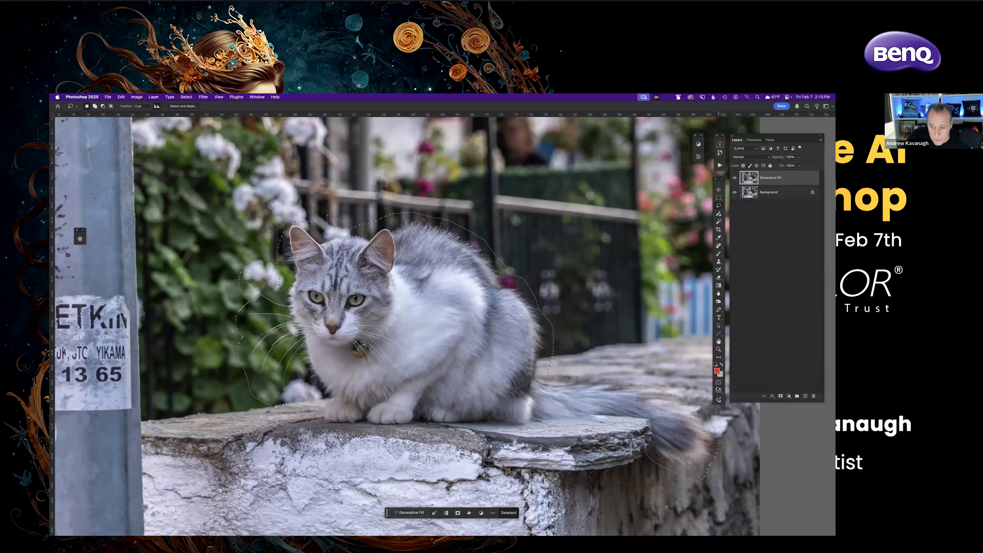
Review the Quick Mask options and overlay colour, keeping the overlay on Selected Areas.
left_click(718, 384)
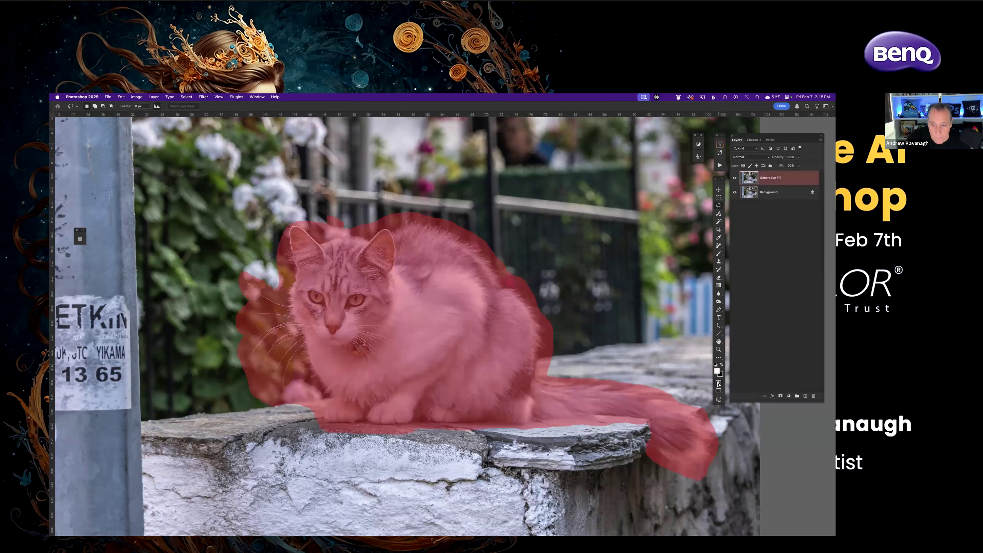
double_click(718, 383)
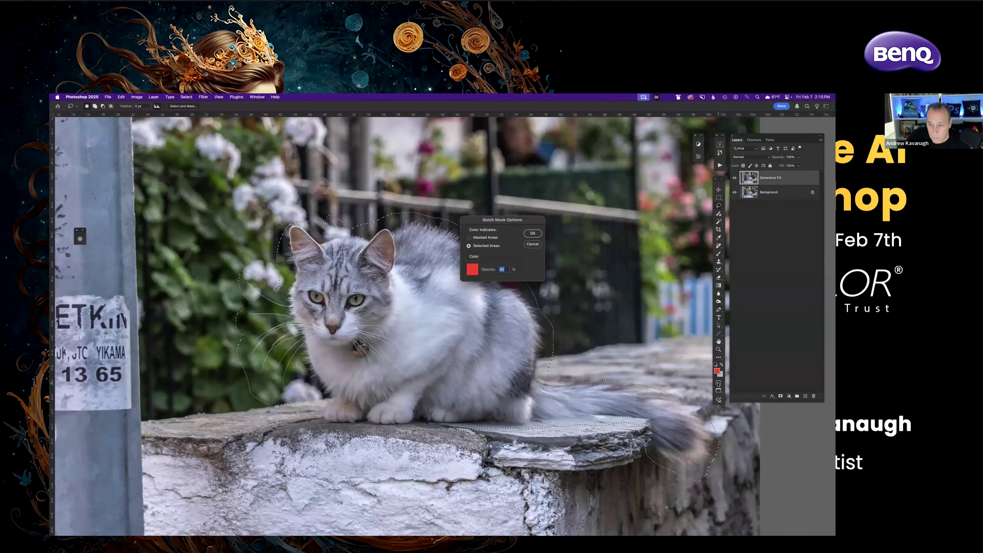
left_click(472, 270)
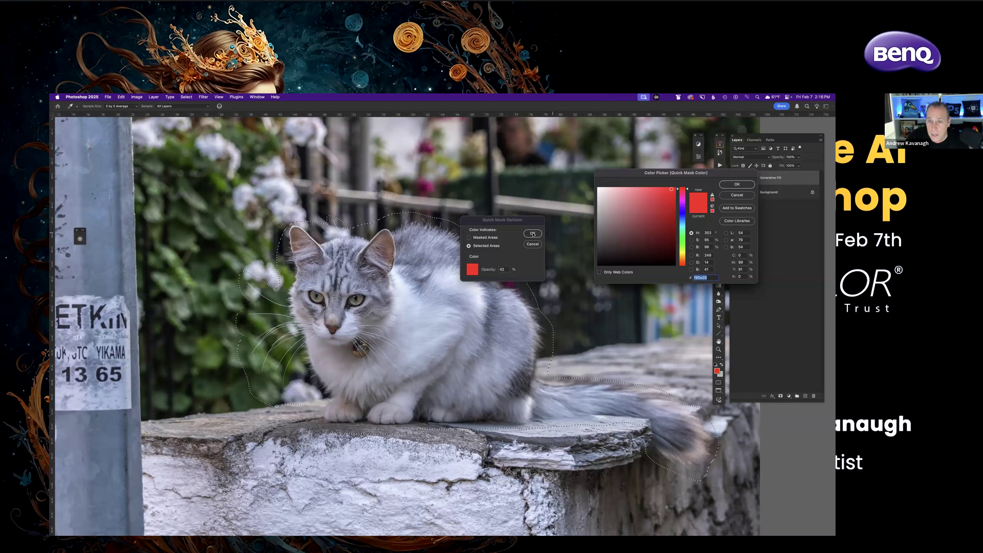
left_click(735, 184)
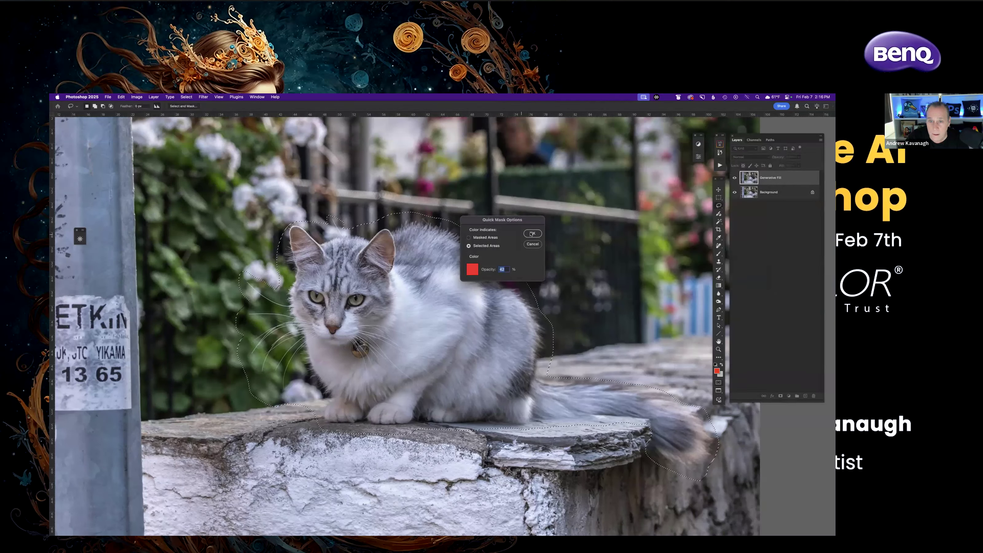
left_click(532, 233)
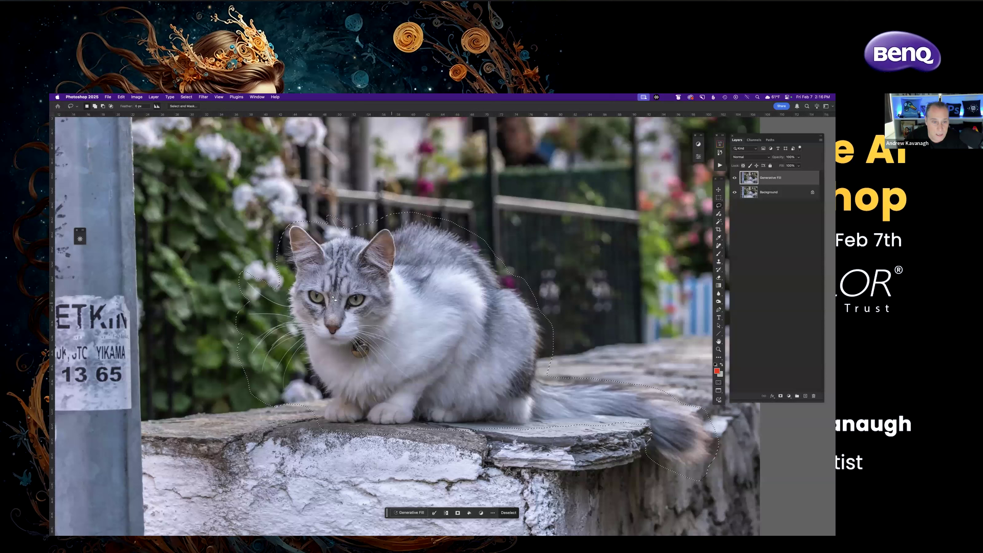
Remove the cat by running Generative Fill on the selection with an empty prompt.
left_click(405, 513)
left_click(522, 512)
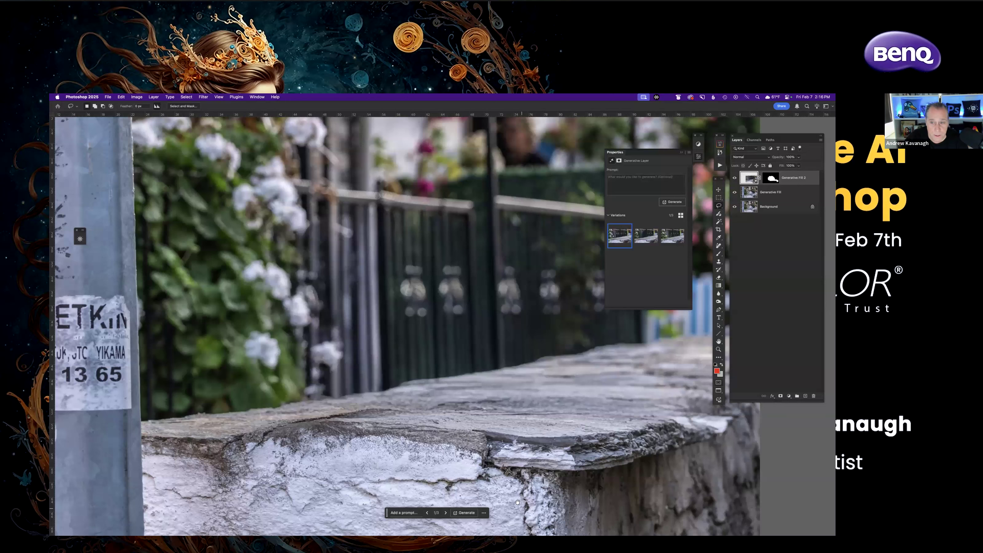
Compare the generated wall and fence variations and choose the first one.
scroll(568, 415, "right", 5)
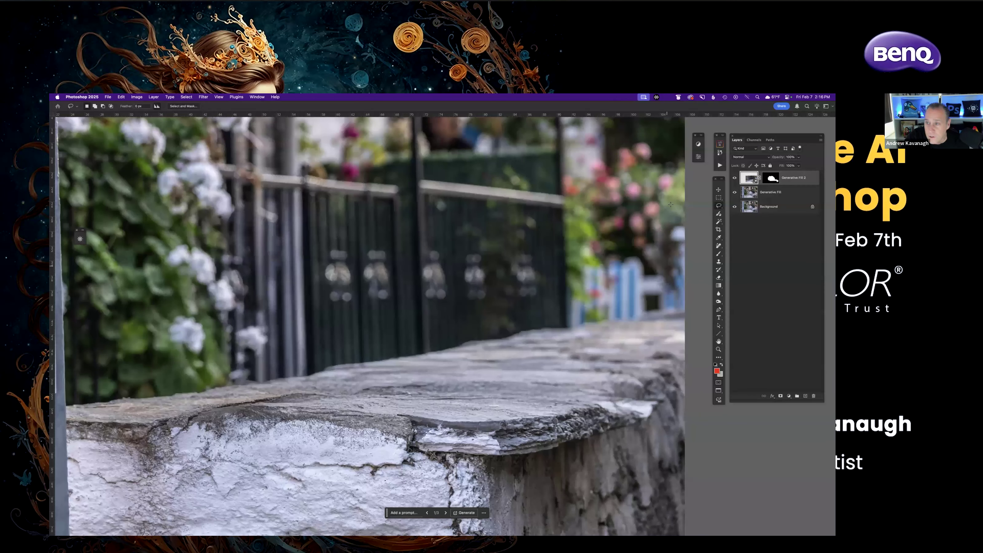
left_click(699, 157)
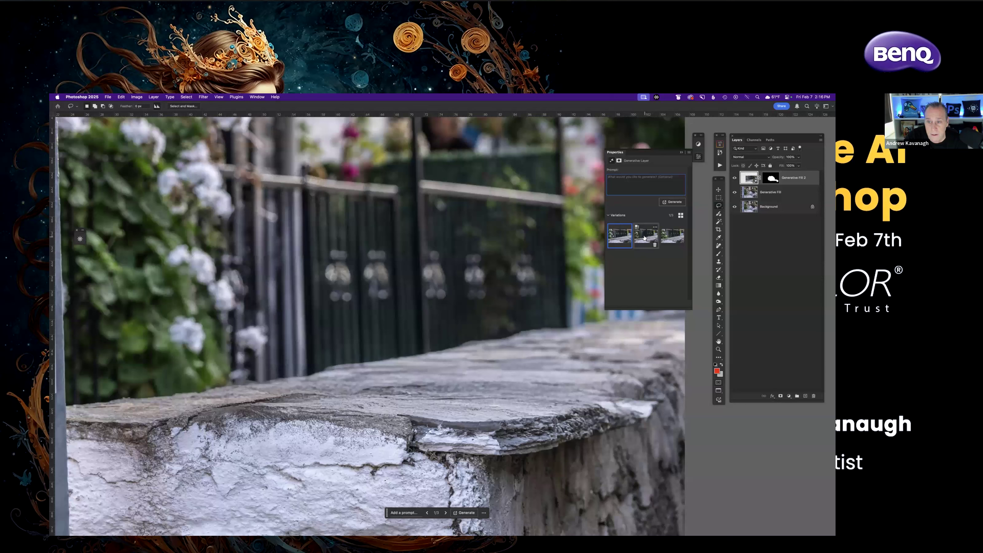
left_click(644, 238)
left_click(624, 239)
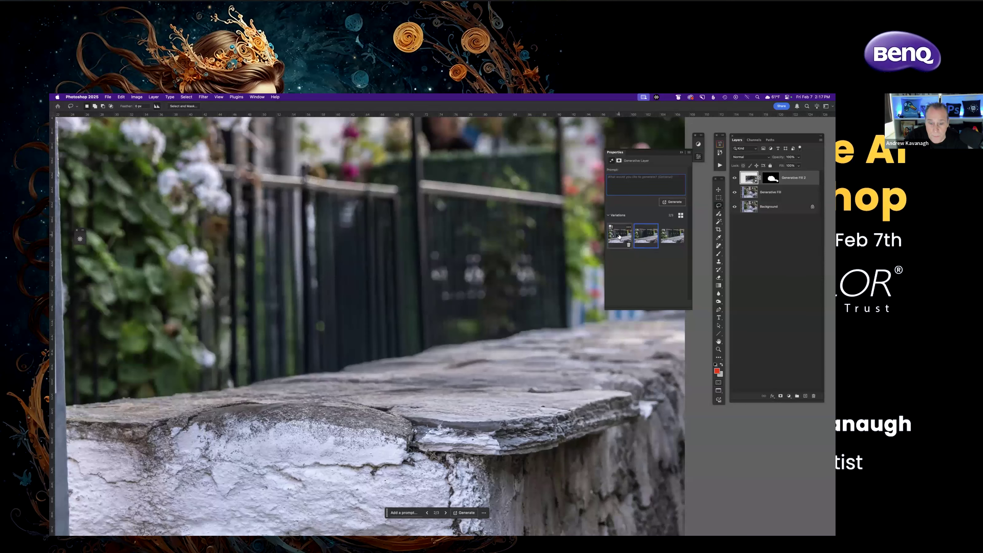
left_click(644, 234)
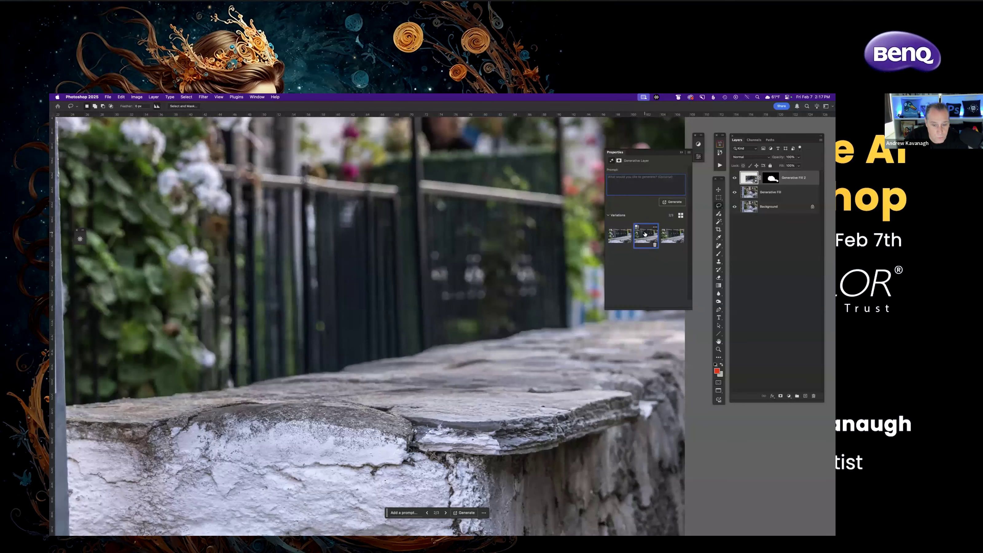
left_click(672, 236)
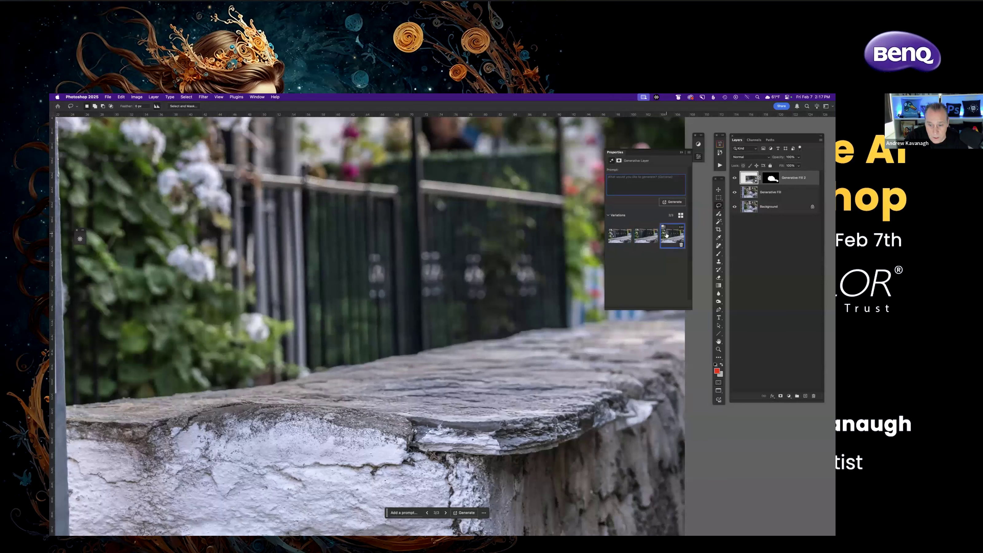
left_click(624, 240)
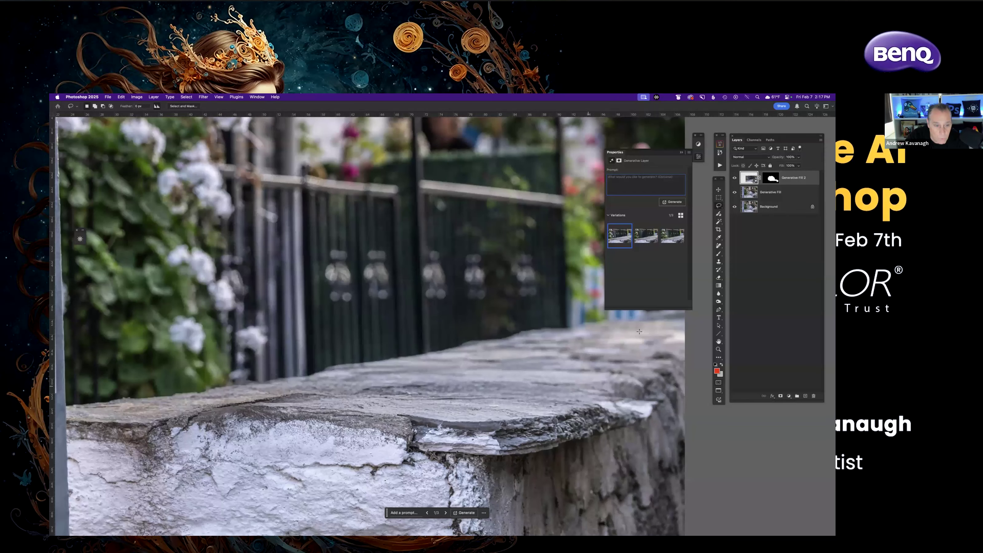
left_click(681, 153)
View the cat-free photo full screen, and return it to a floating window at 25% zoom.
key("super+minus")
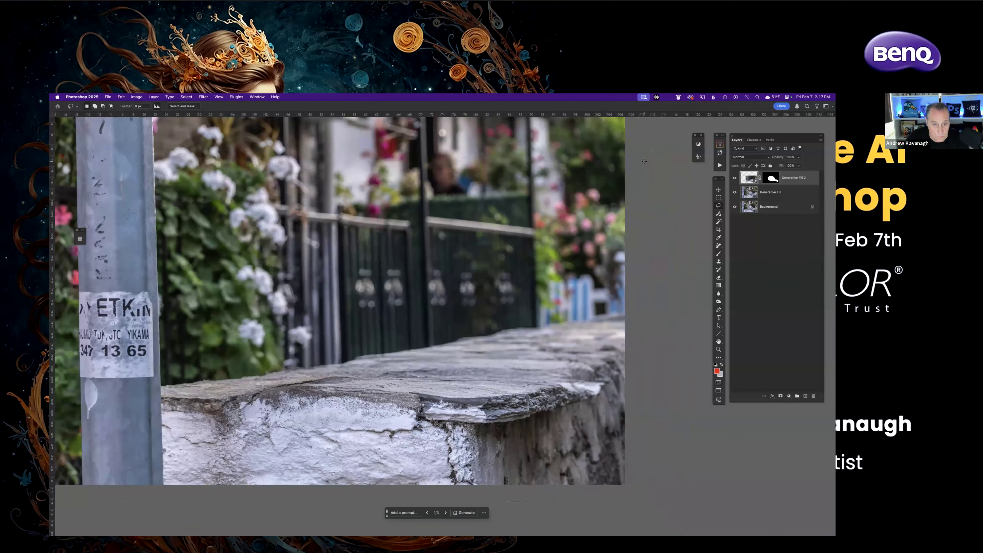
left_click_drag(483, 297, 568, 342)
key("f")
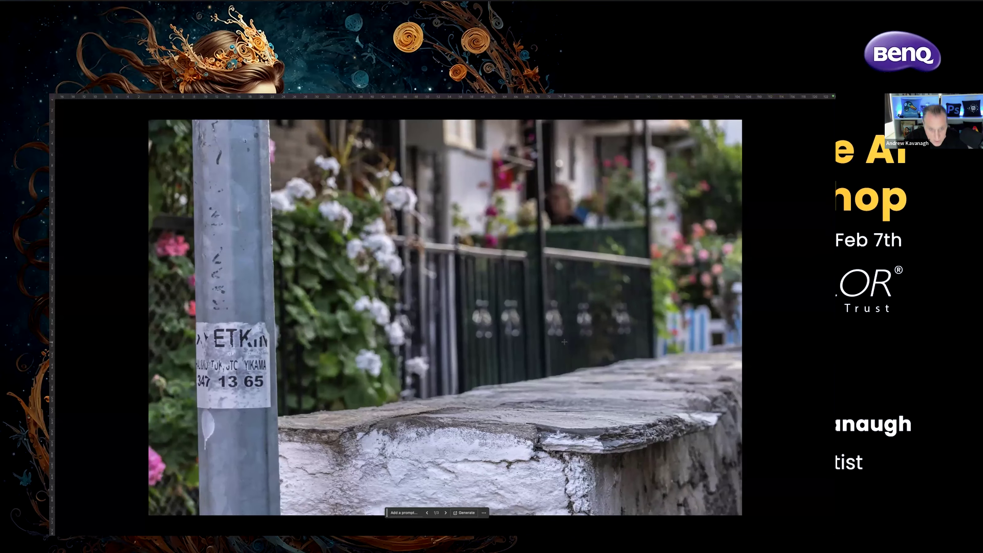
key("f")
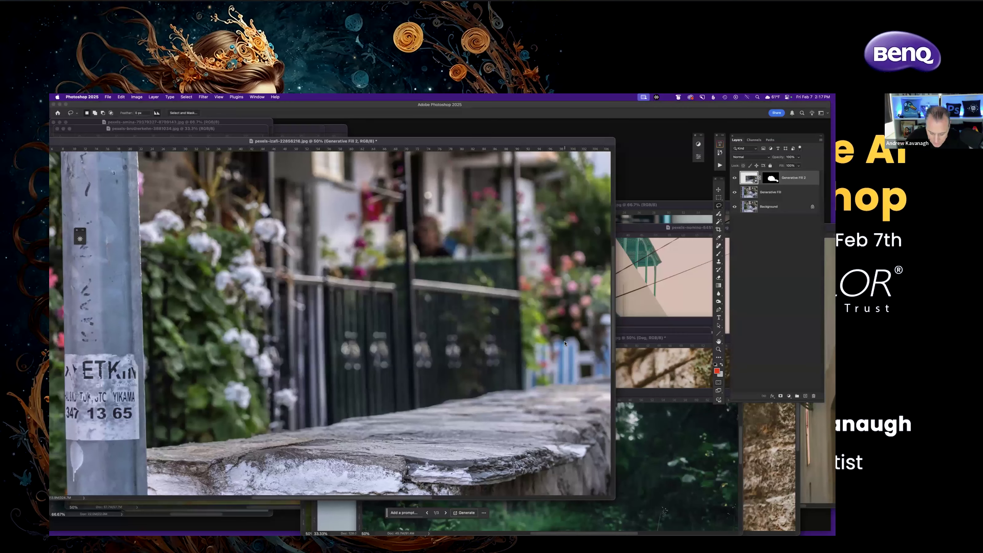
key("super+minus")
key("super+minus")
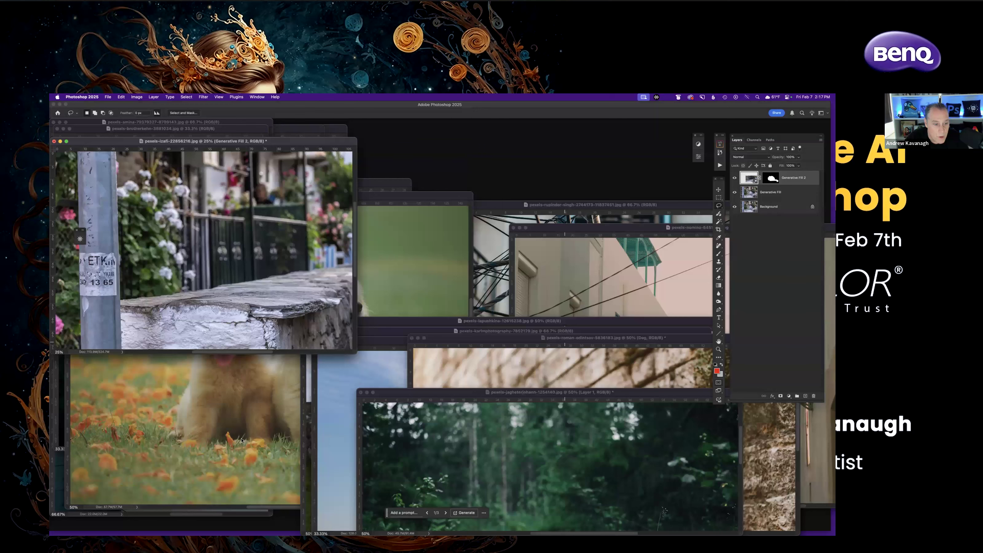
Bring the photo of the two puppies to the front and show it in full-screen mode.
left_click(268, 452)
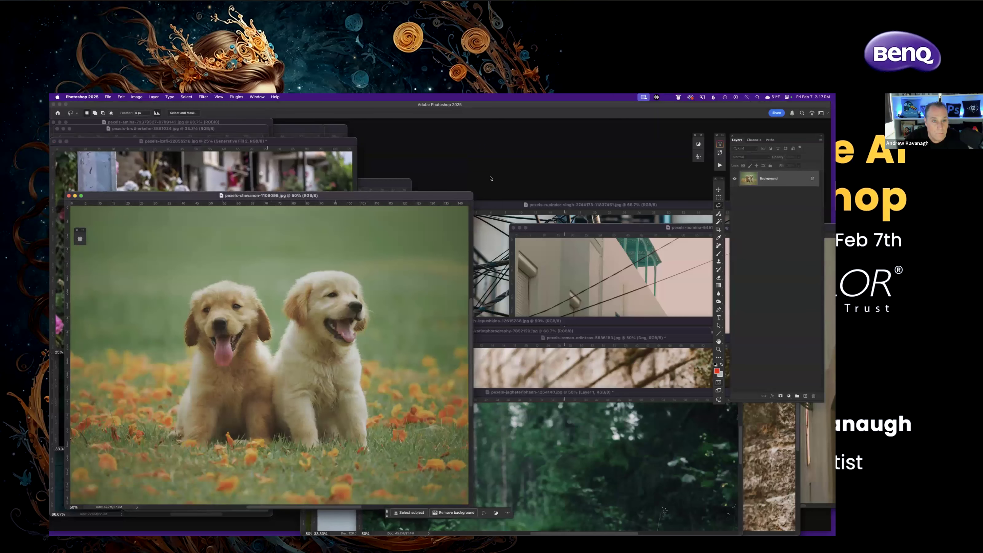
left_click_drag(335, 196, 498, 163)
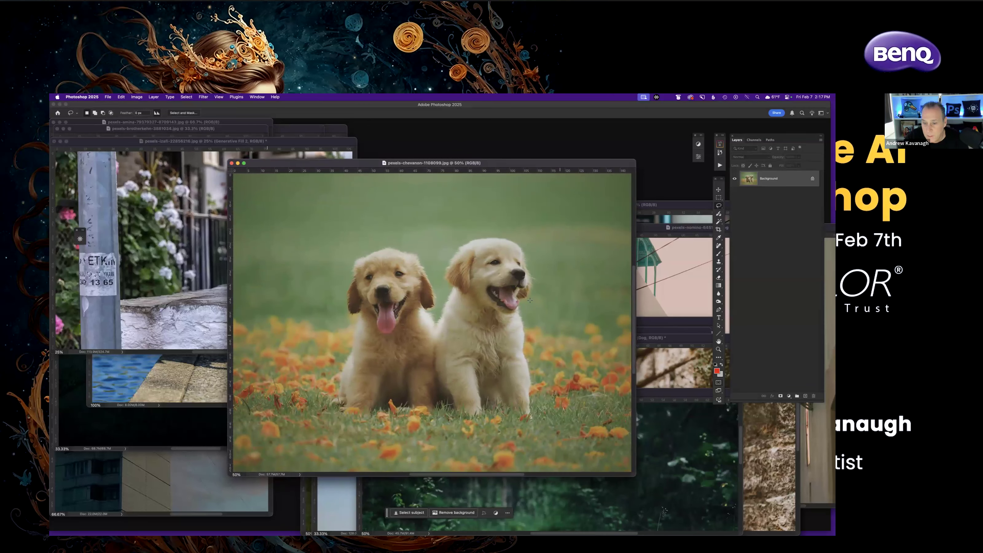
key("f")
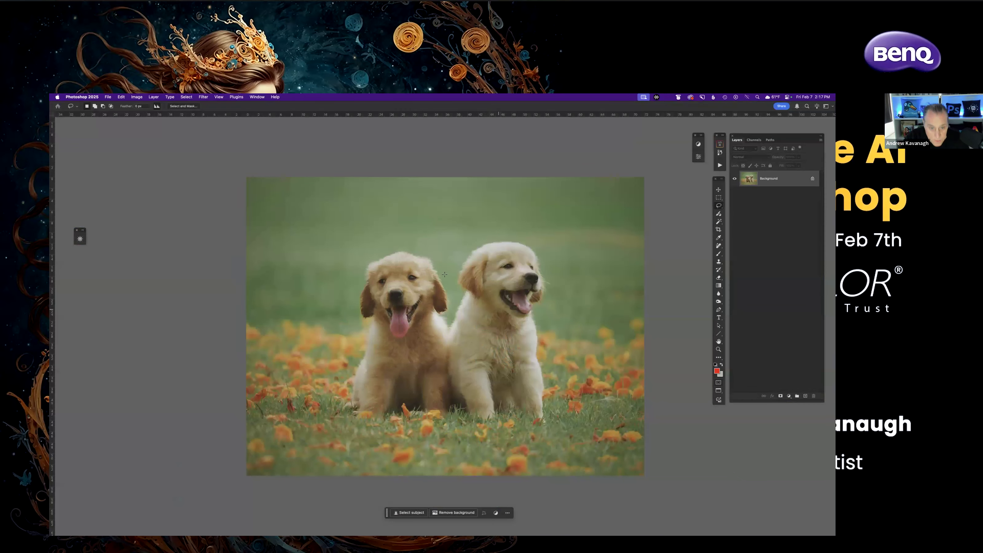
Lasso a loose selection around both puppies and remove them using Generative Fill with an empty prompt.
mouse_move(436, 254)
left_mouse_down()
mouse_move(407, 243)
mouse_move(377, 250)
mouse_move(350, 280)
mouse_move(331, 399)
mouse_move(353, 427)
left_mouse_up()
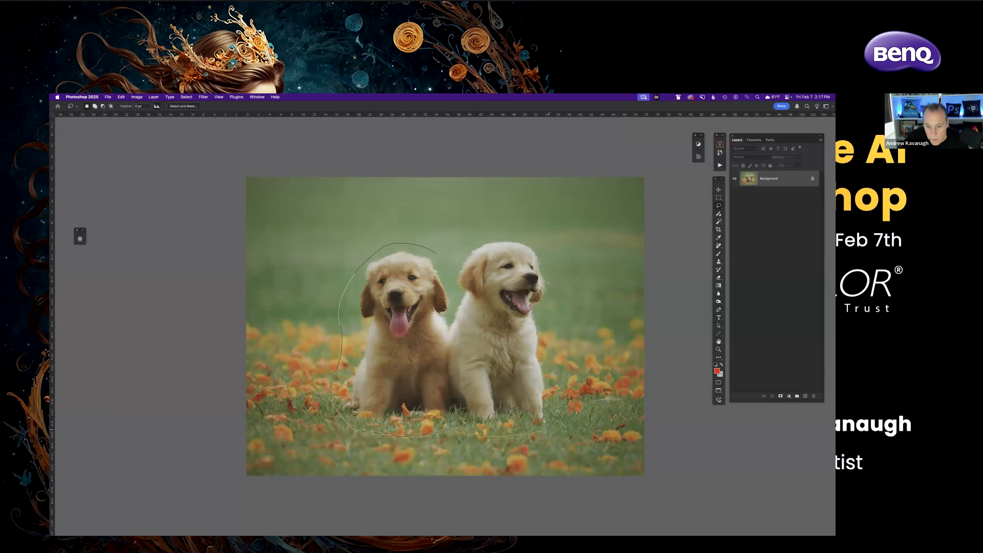
mouse_move(554, 333)
left_mouse_down()
mouse_move(553, 265)
mouse_move(536, 240)
mouse_move(469, 239)
mouse_move(433, 255)
left_mouse_up()
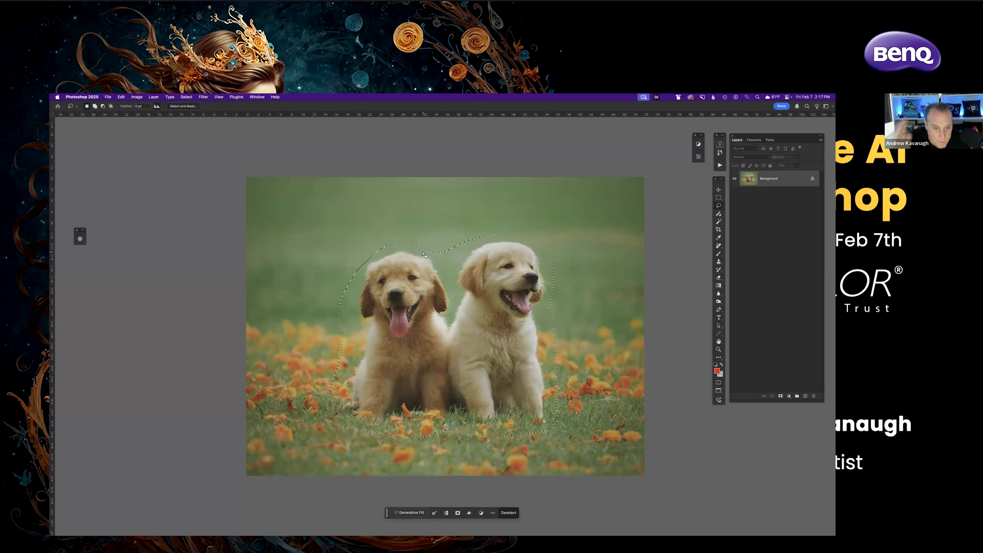
left_click(410, 513)
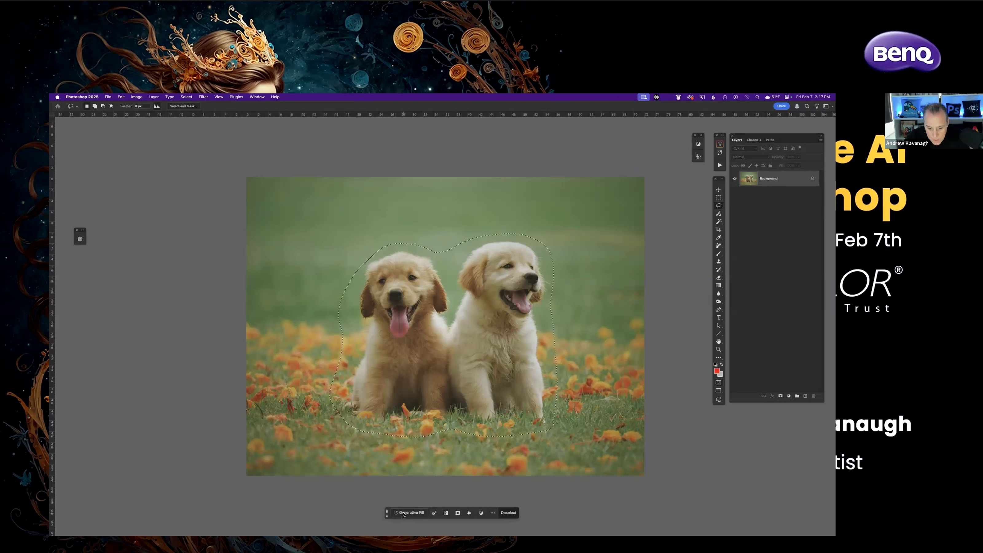
left_click(522, 513)
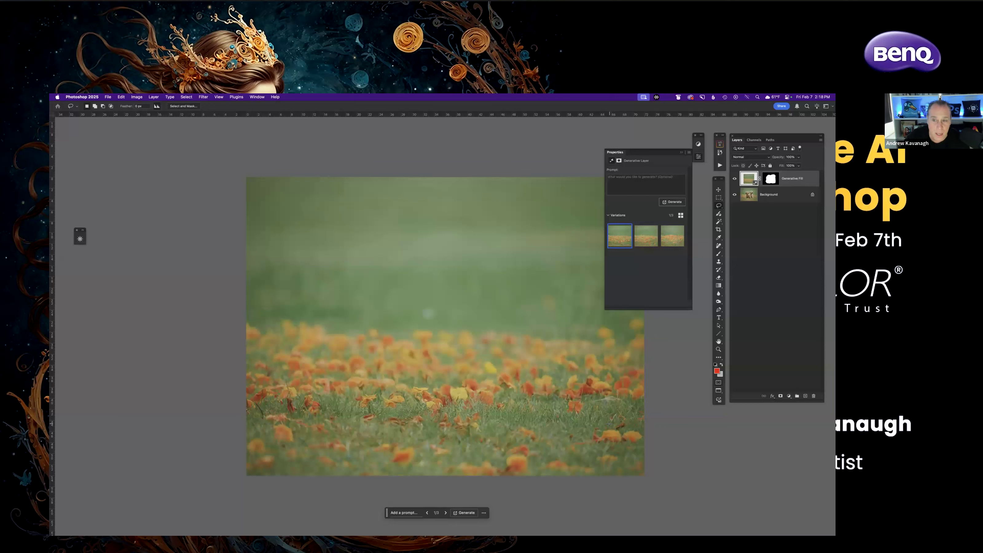
Compare the generated flower-field variations and choose the second one.
left_click(645, 236)
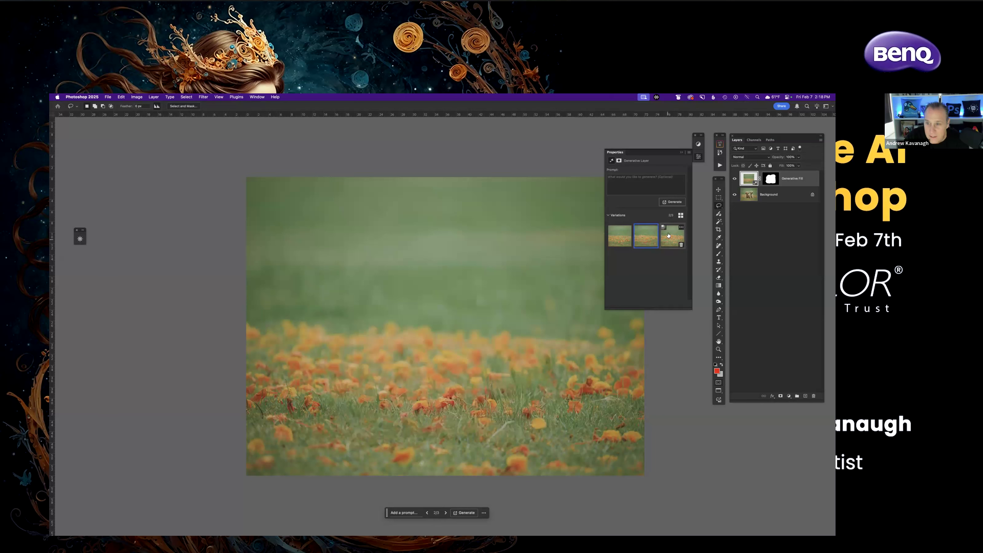
left_click(623, 236)
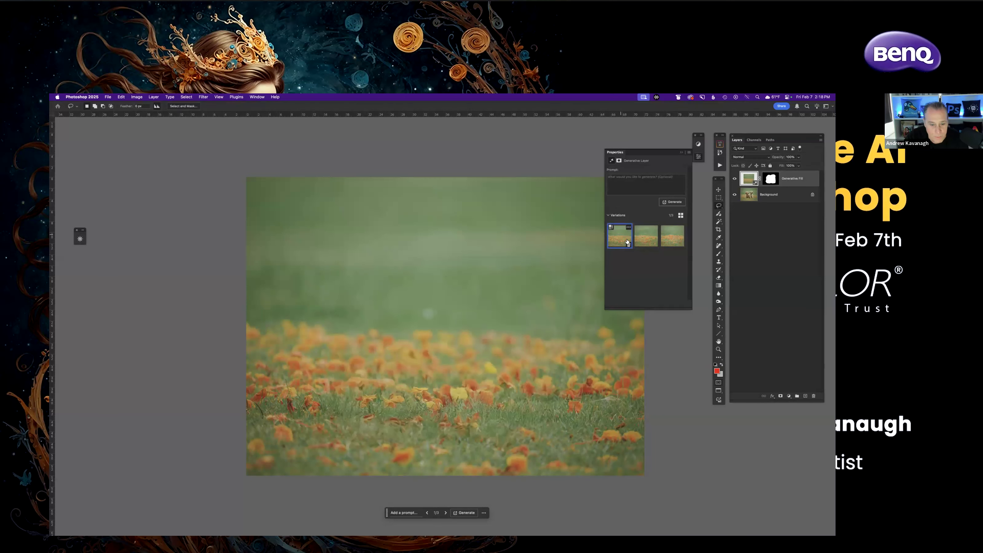
left_click(644, 235)
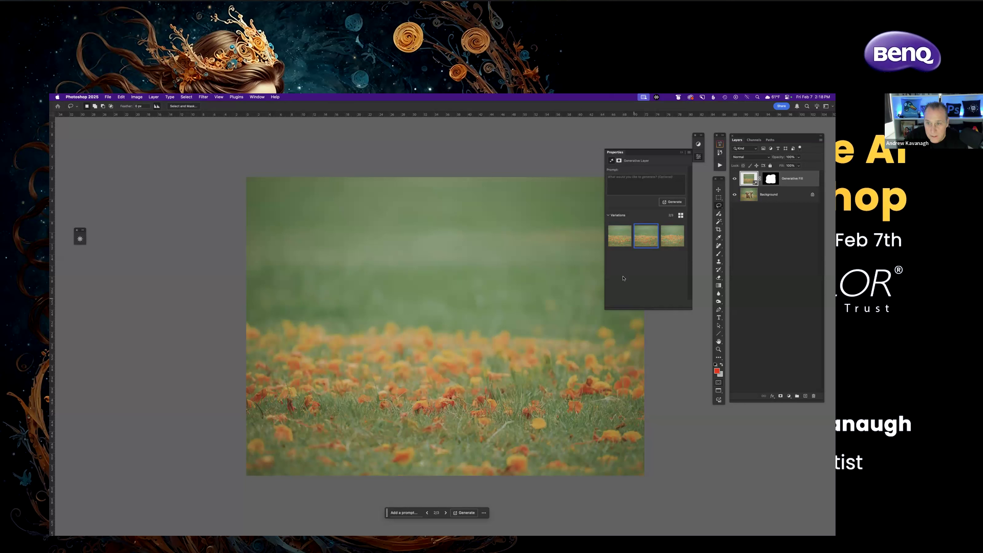
left_click(618, 238)
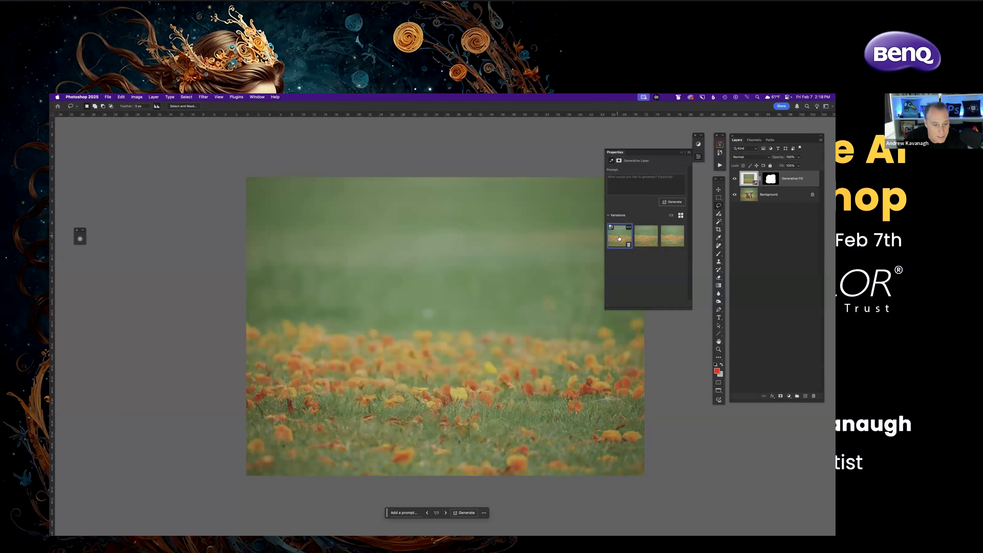
left_click(641, 240)
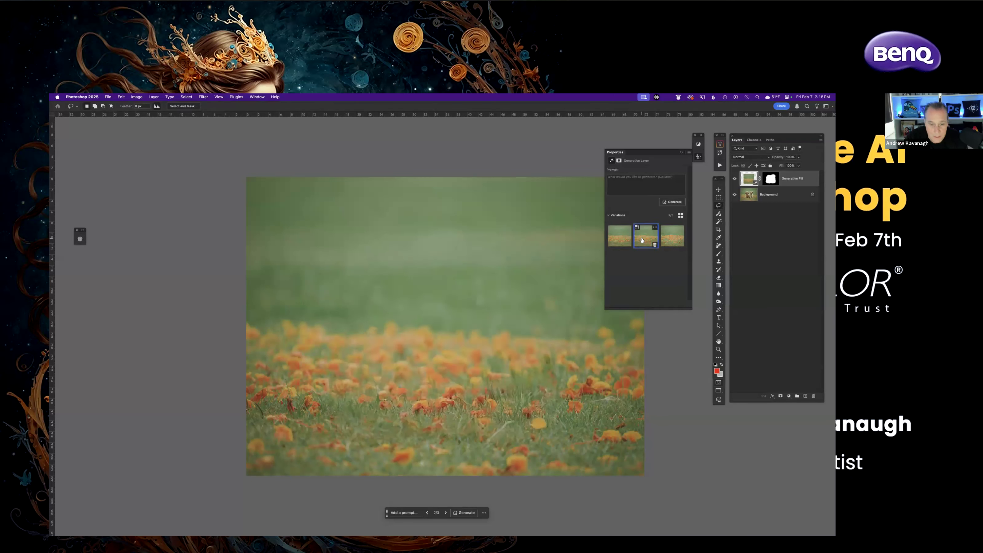
left_click(796, 181)
Return the flower-field photo to a floating window and move both edited photos away from the corgi photo.
key("f")
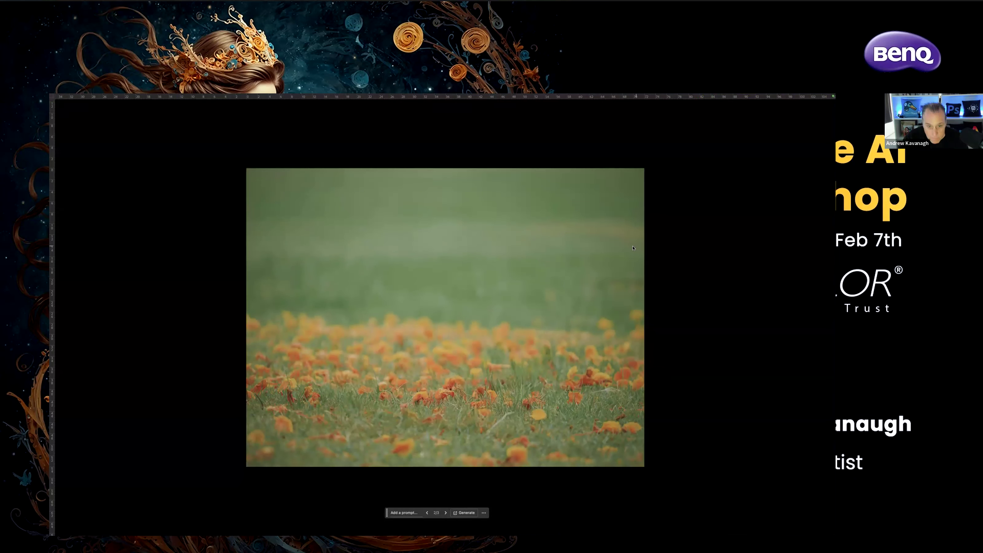
key("f")
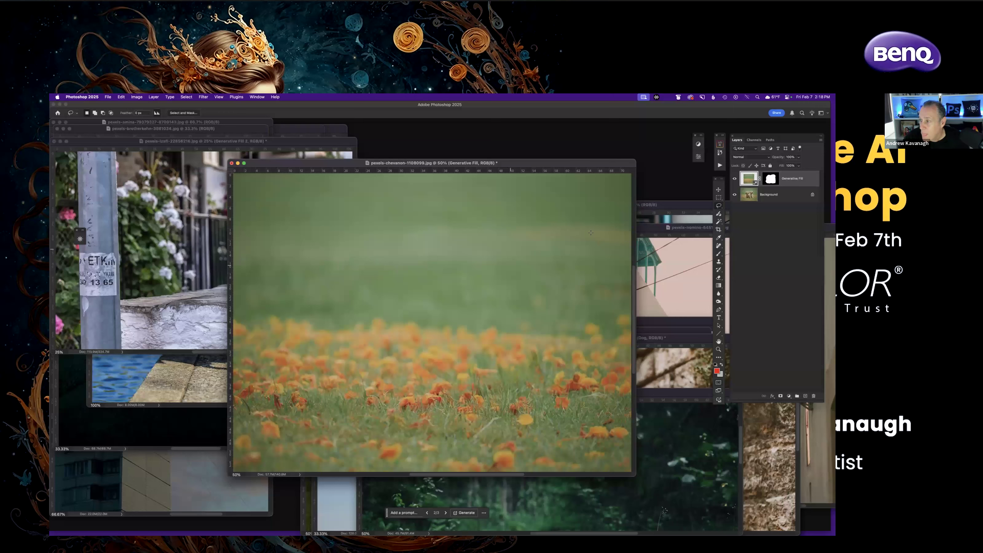
left_click_drag(335, 167, 428, 316)
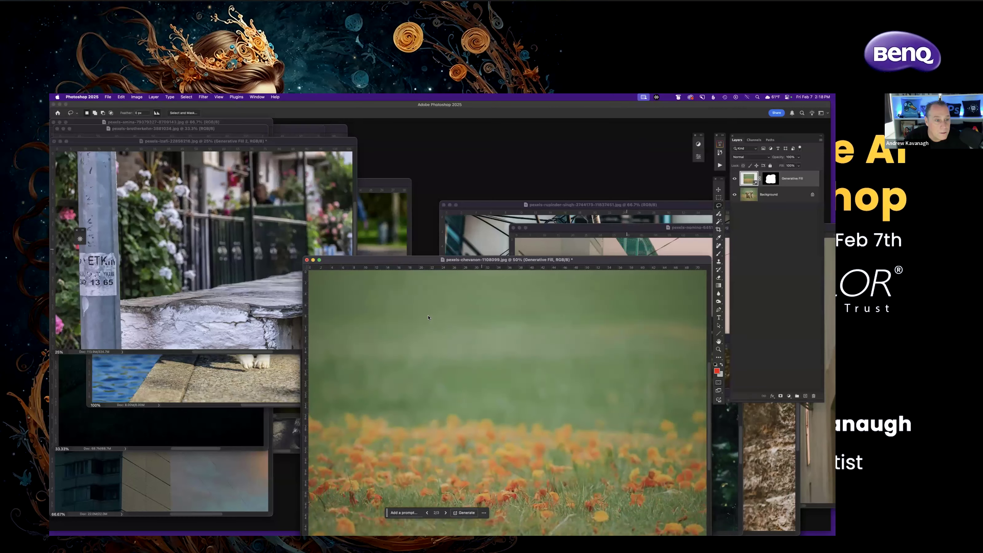
left_click_drag(293, 144, 578, 402)
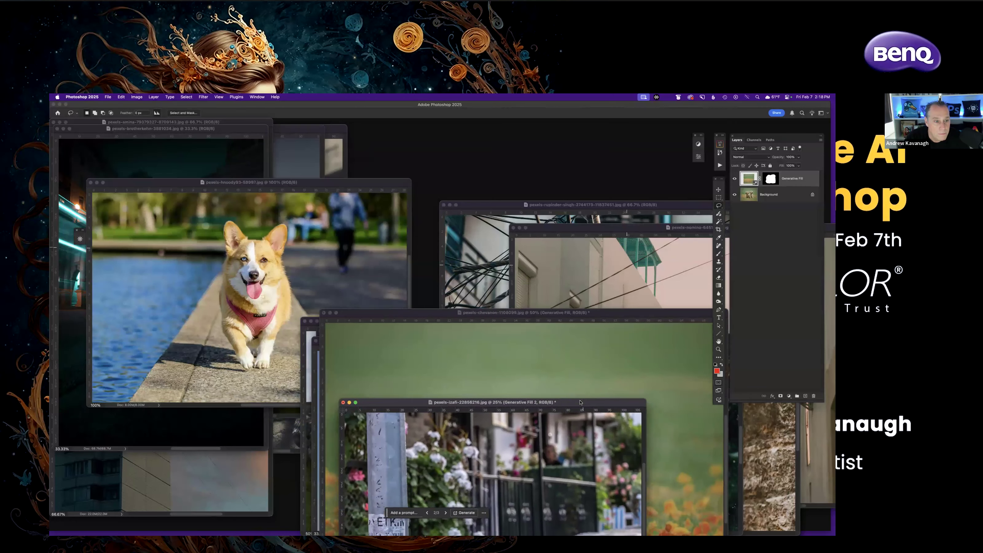
Move the corgi and misty-meadow photos aside and bring the green valley photo with the wooden fence to the front.
left_click_drag(364, 183, 391, 325)
left_click_drag(296, 127, 279, 155)
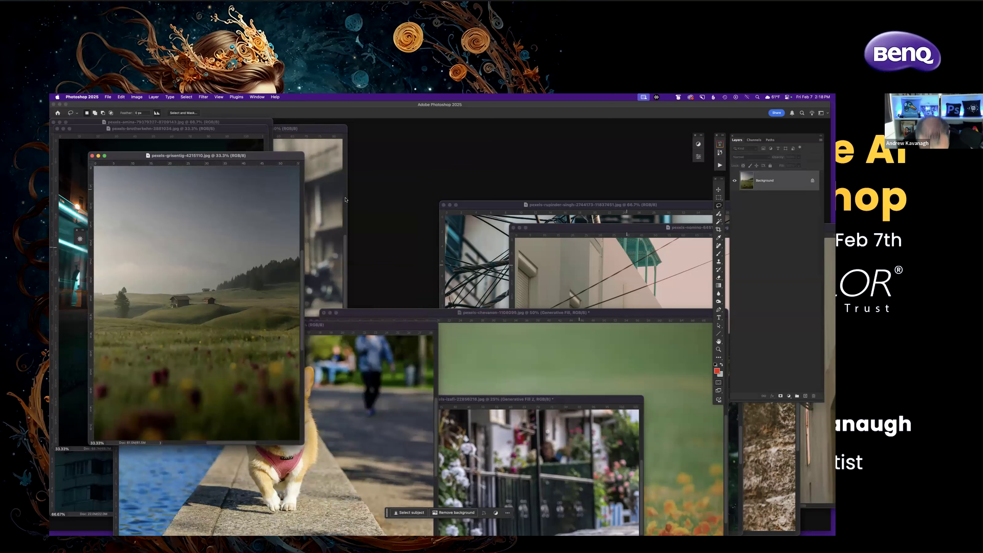
key("ctrl+Up")
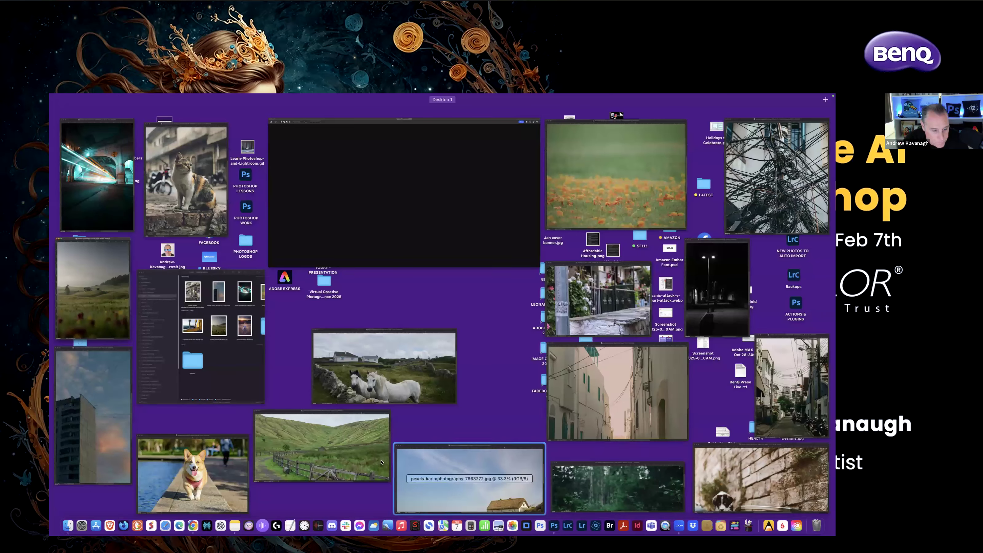
left_click(382, 462)
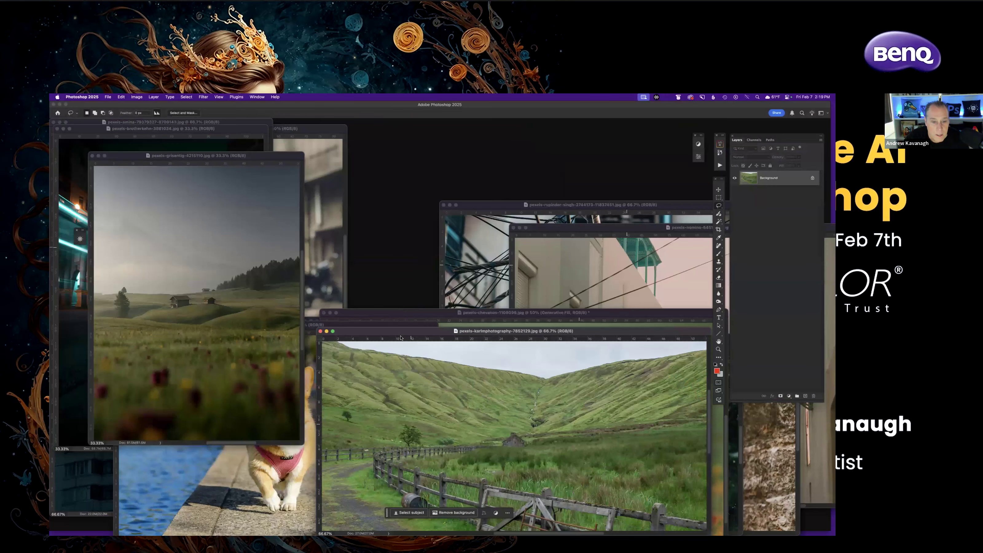
left_click_drag(401, 334, 296, 200)
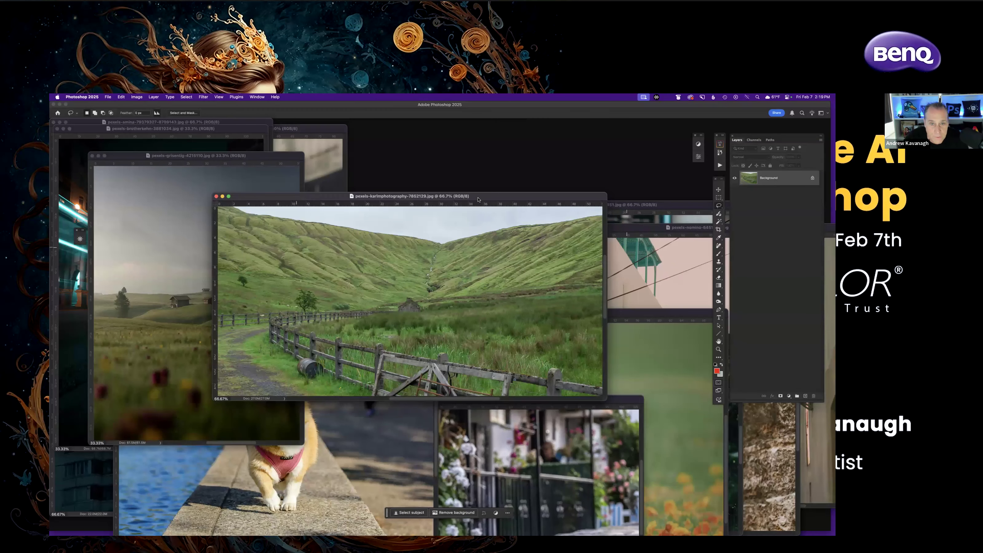
Enlarge the green valley photo's window to show the whole picture and display it in full-screen mode.
left_click_drag(474, 196, 468, 178)
left_click_drag(600, 381, 659, 483)
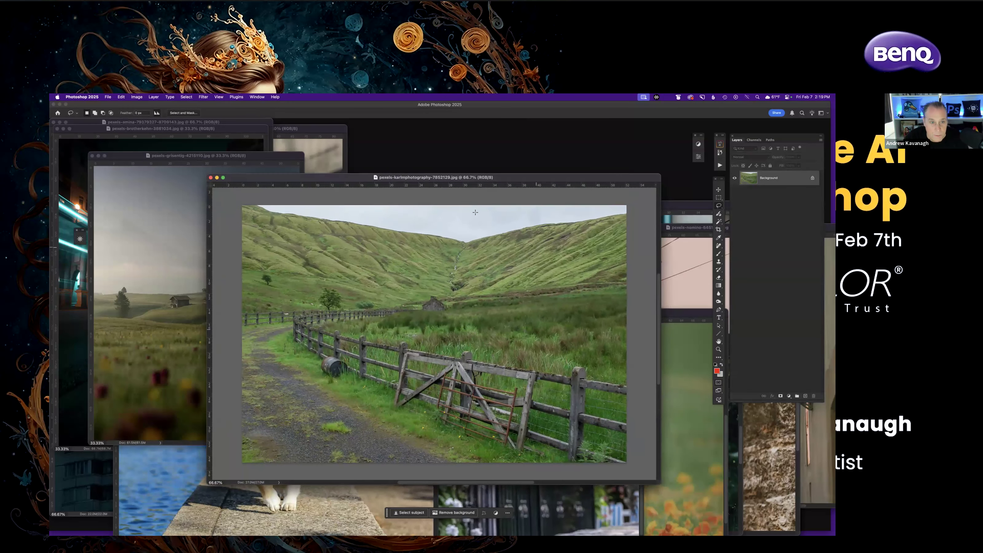
left_click_drag(522, 177, 490, 167)
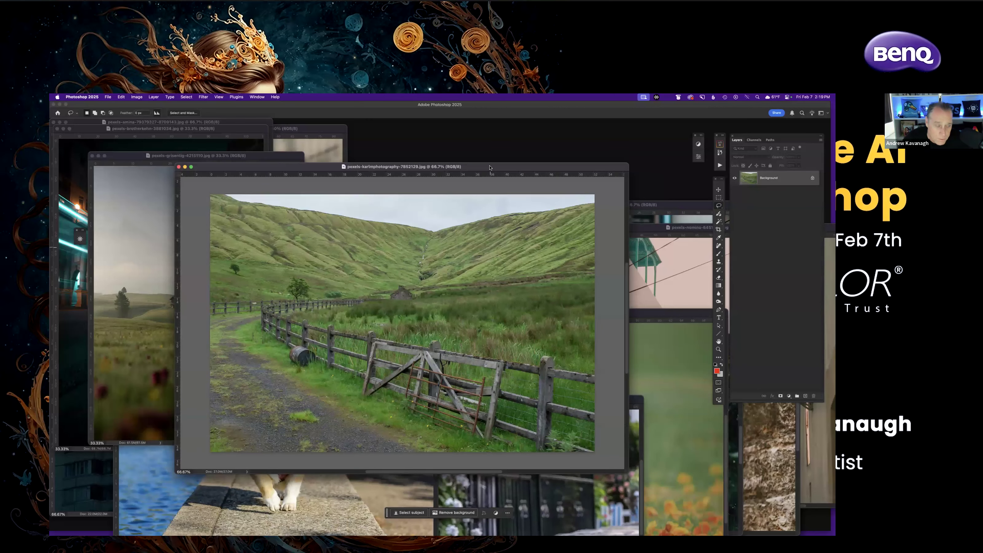
key("f")
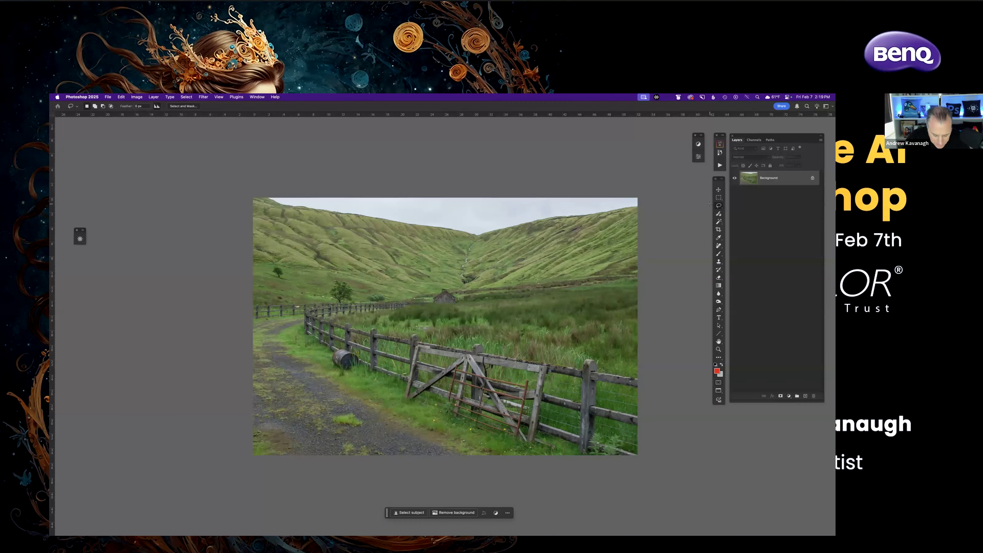
Duplicate the background layer and widen the canvas evenly on both sides with the Crop tool's Generative Expand fill and no prompt.
key("super+j")
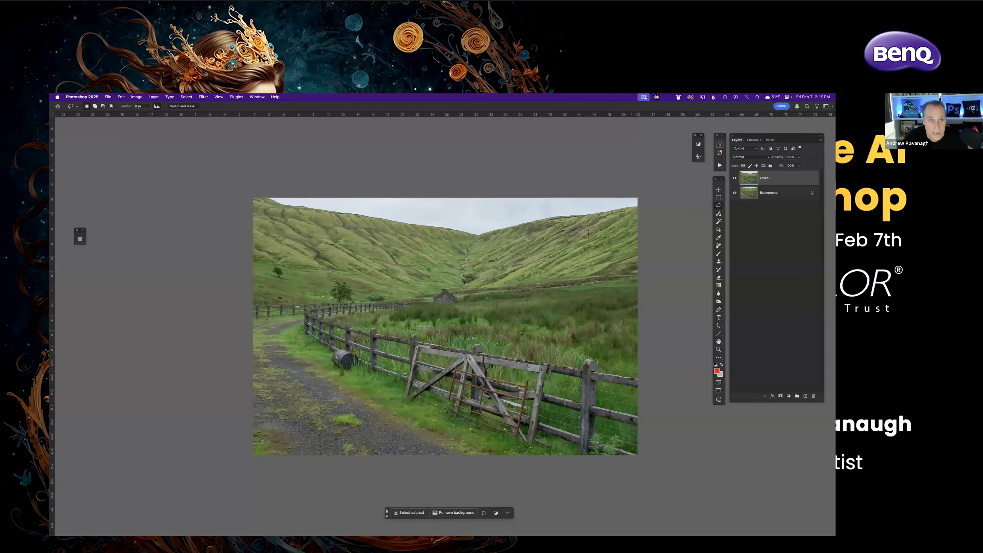
key("c")
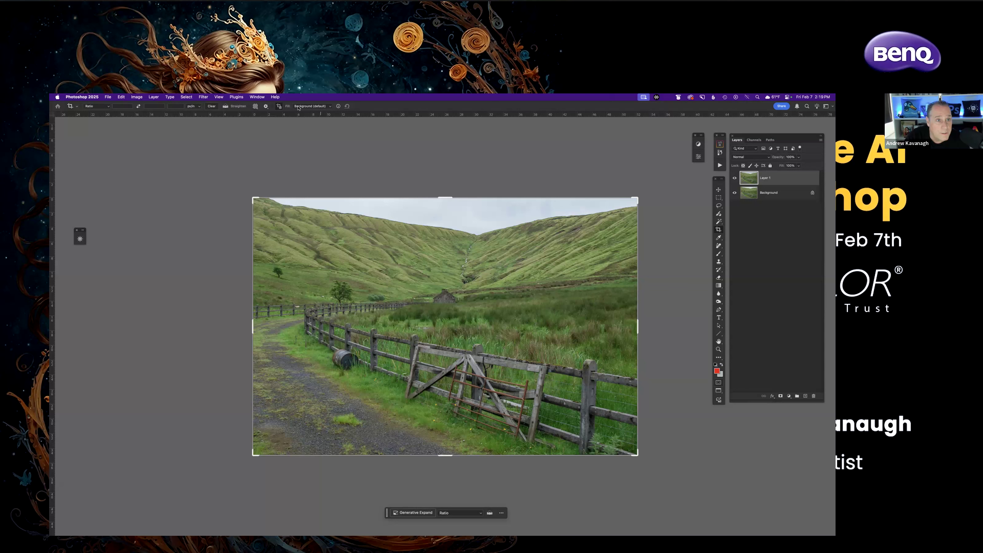
left_click(308, 107)
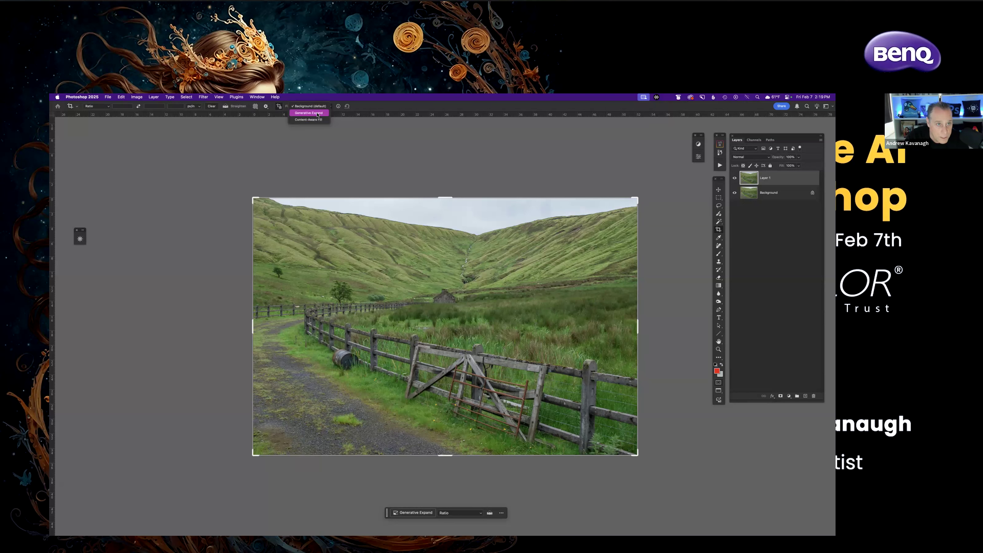
left_click(317, 113)
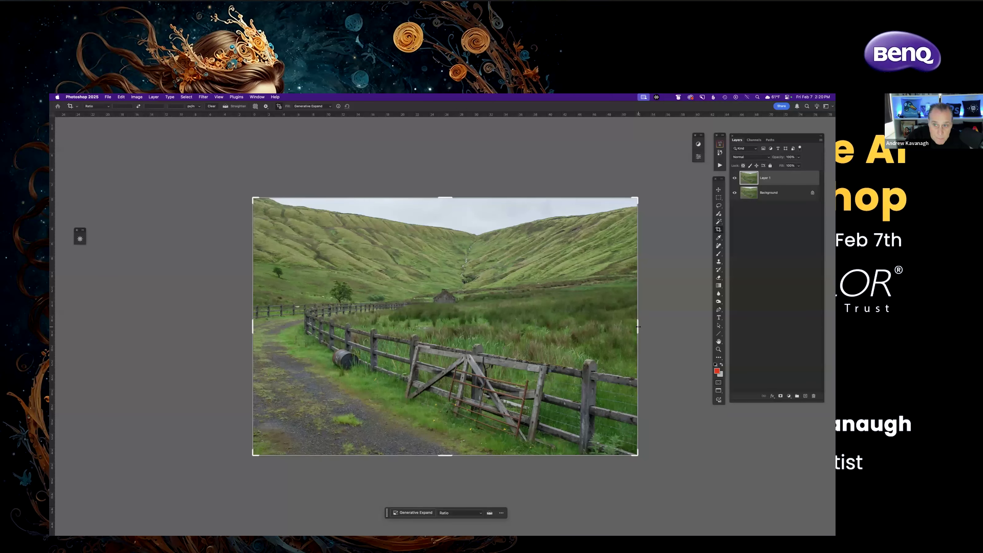
left_click_drag(638, 327, 700, 332)
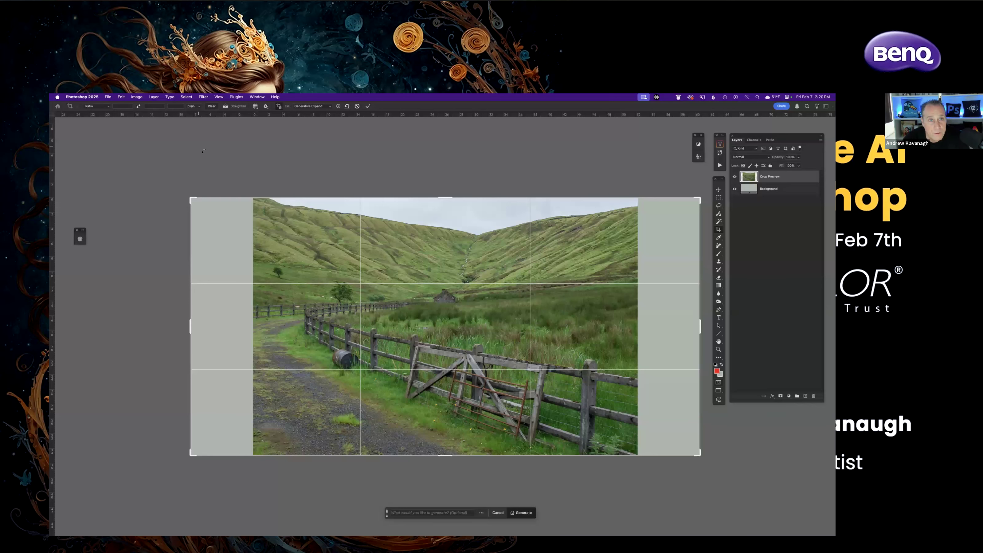
left_click(368, 107)
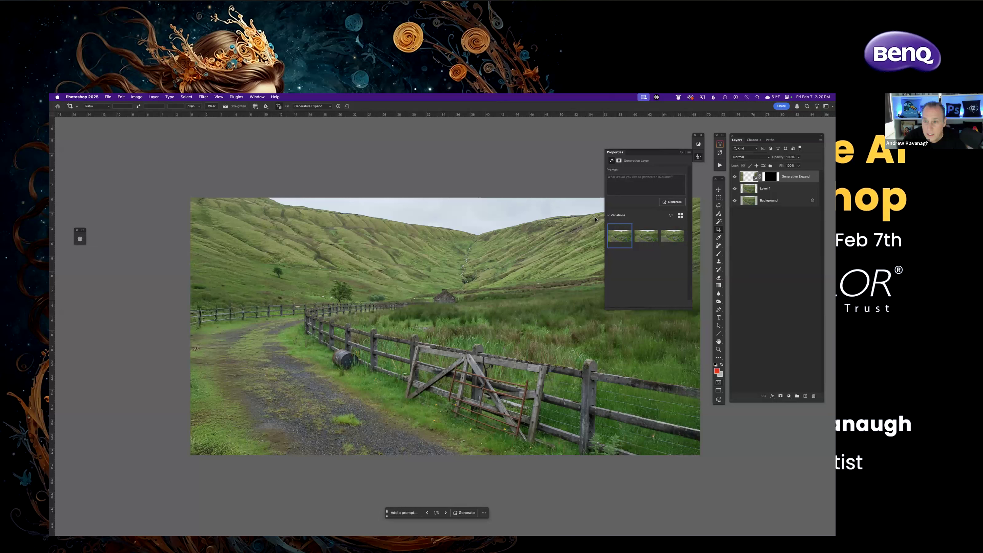
Compare the three generated valley variations and choose the first one.
left_click(644, 237)
left_click(619, 237)
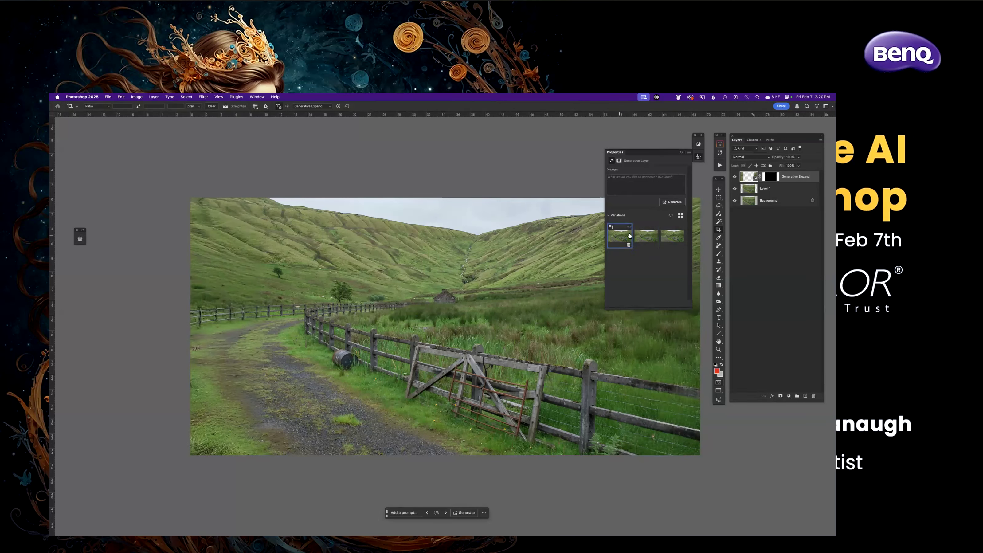
left_click(642, 237)
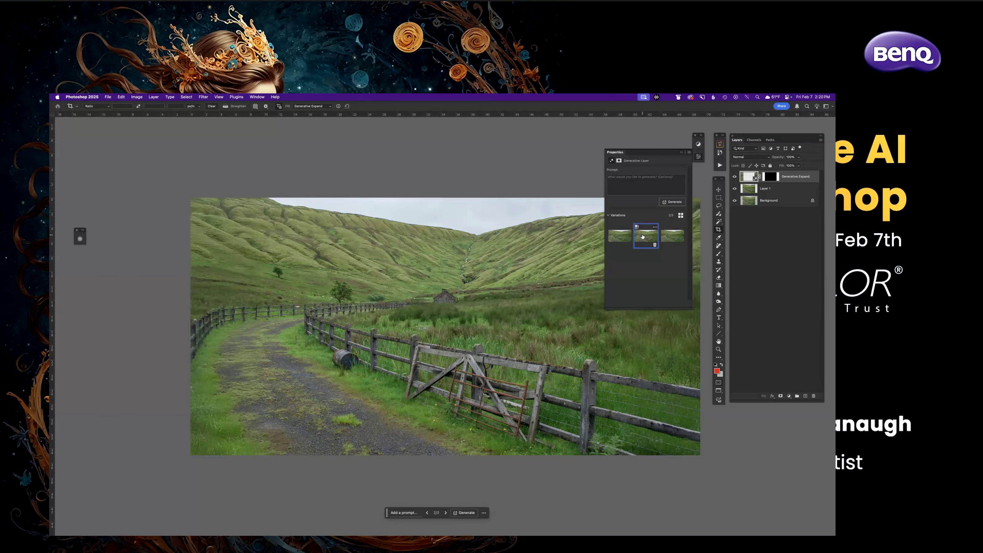
left_click(669, 237)
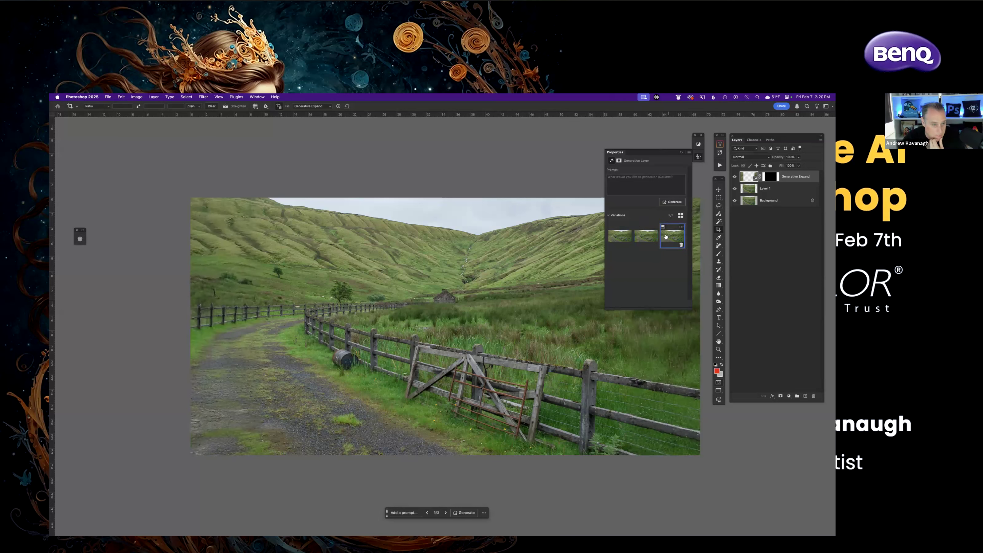
left_click(618, 237)
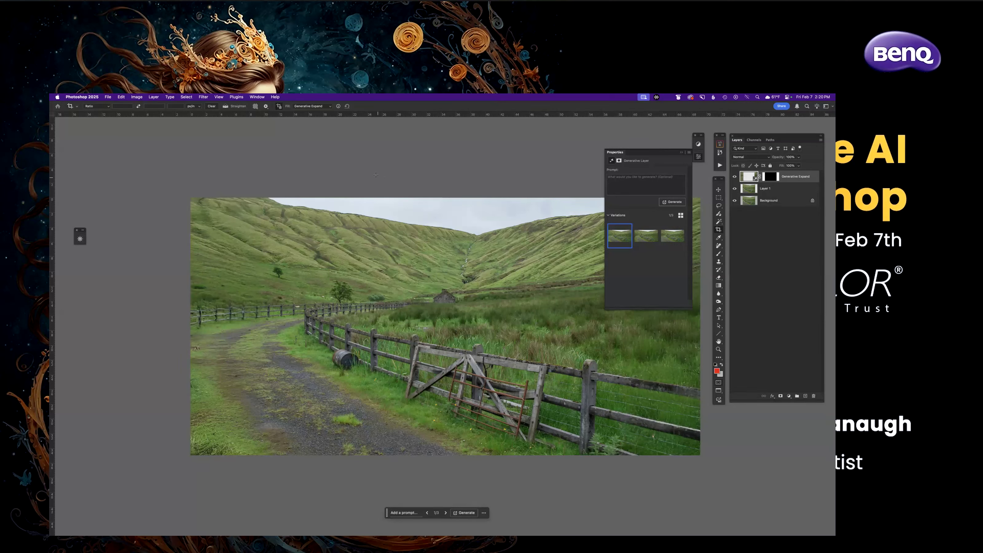
View the Mac's system information and close its window.
left_click(57, 97)
left_click(68, 105)
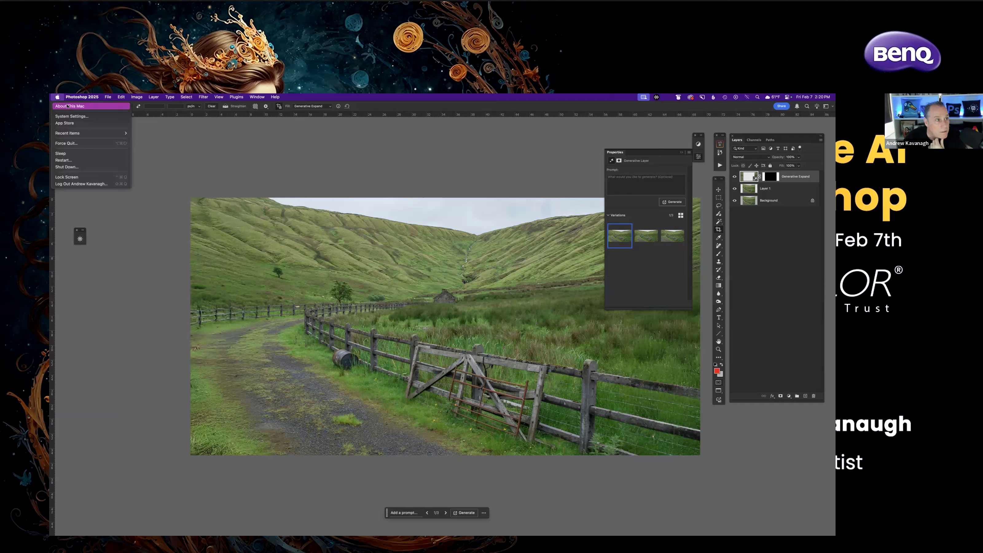
left_click_drag(445, 179, 462, 162)
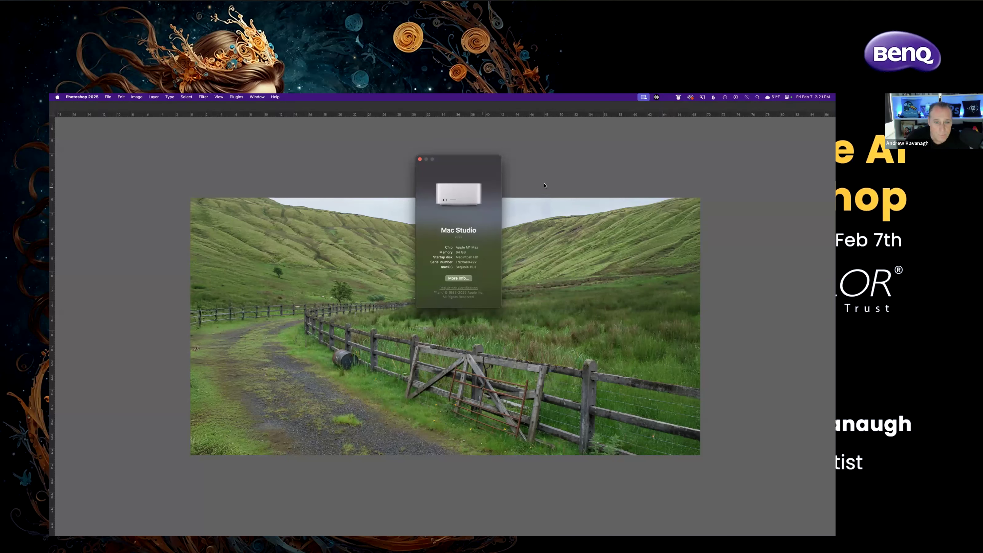
left_click(420, 159)
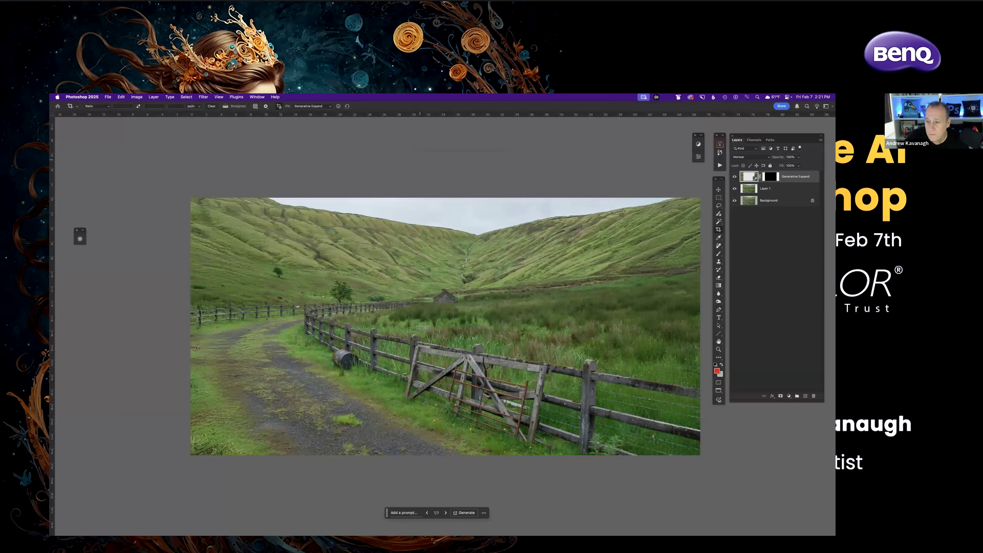
Switch to the Move tool and cycle the screen modes back to full-screen view of the expanded valley photo.
left_click(719, 190)
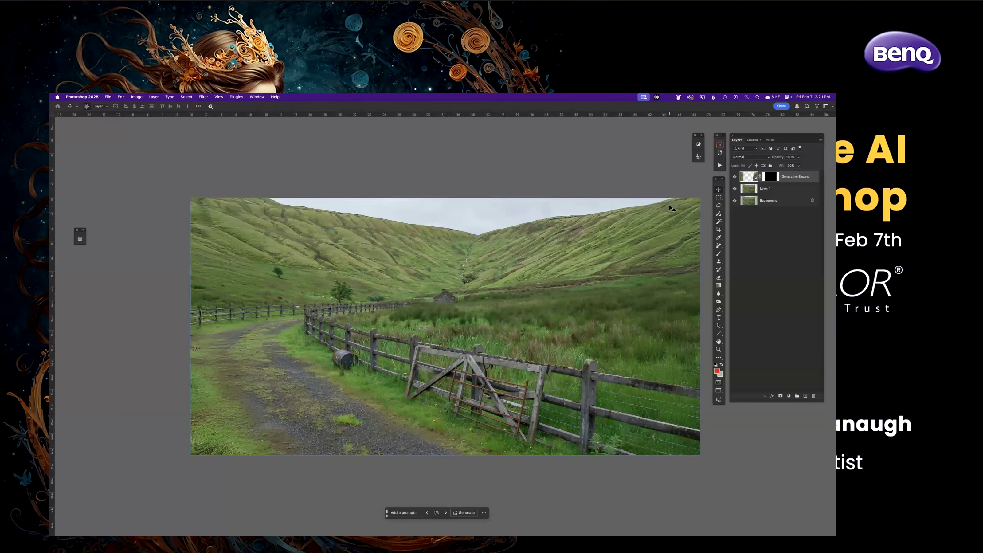
key("f")
key("f")
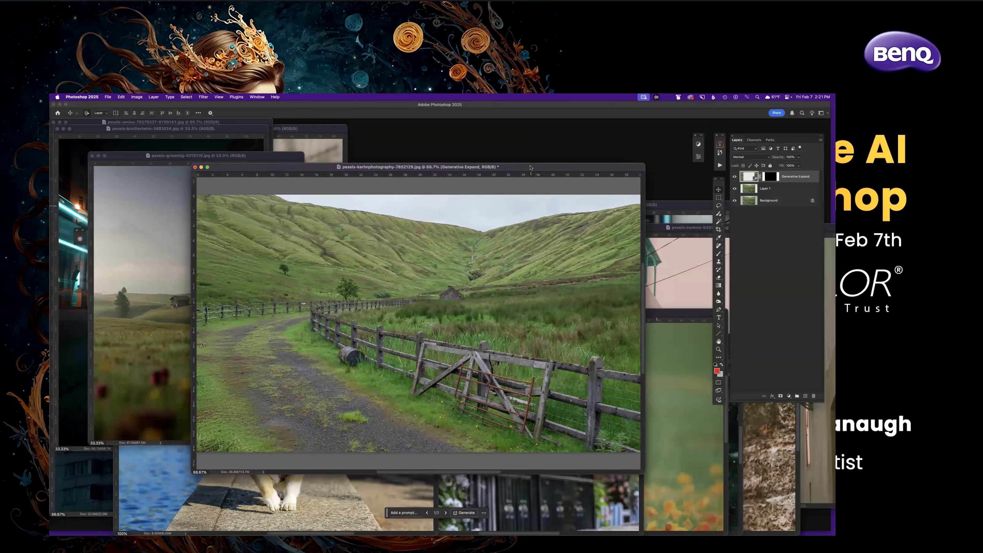
key("f")
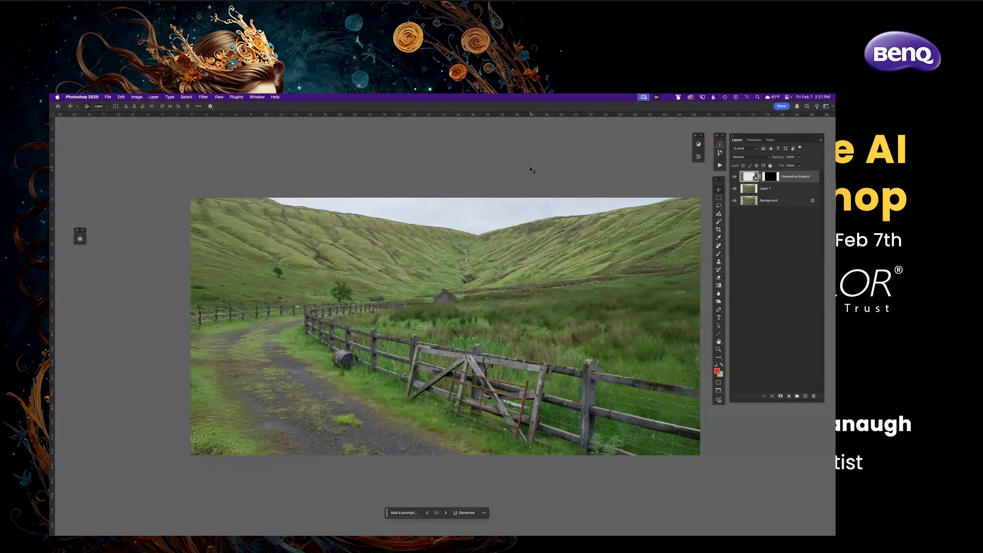
Hide and reshow the Generative Expand layer and Layer 1 to compare the original photo with the generated left side.
key("super+plus")
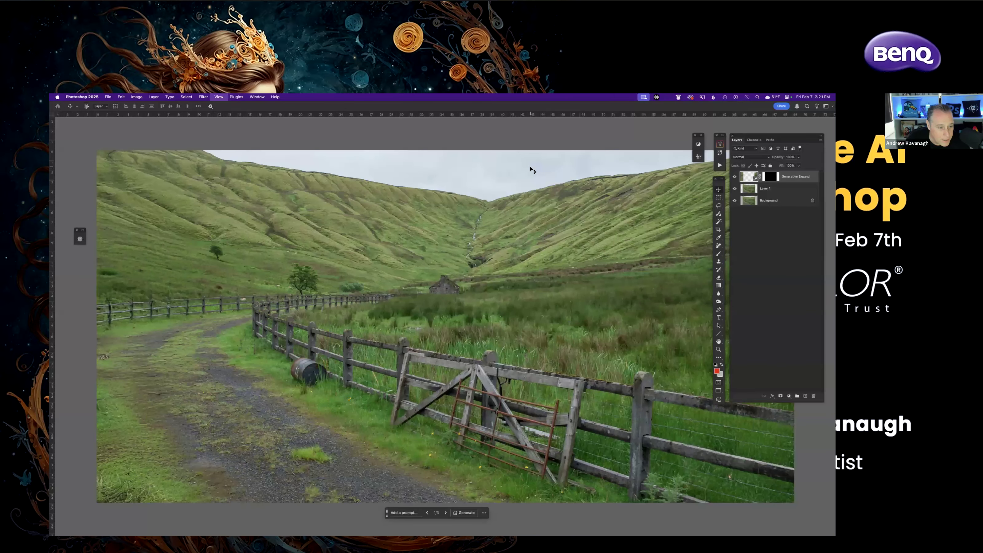
left_click_drag(378, 284, 538, 240)
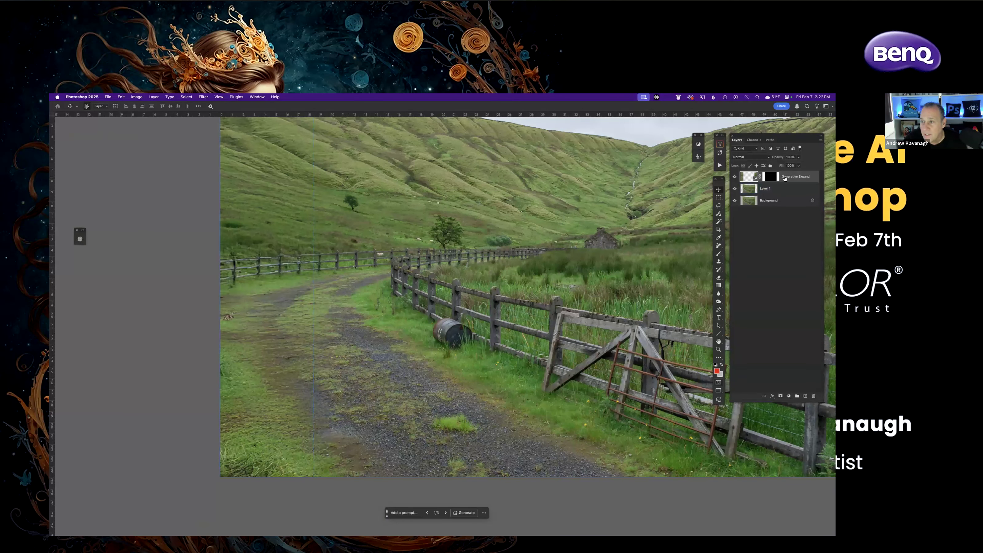
left_click(735, 177)
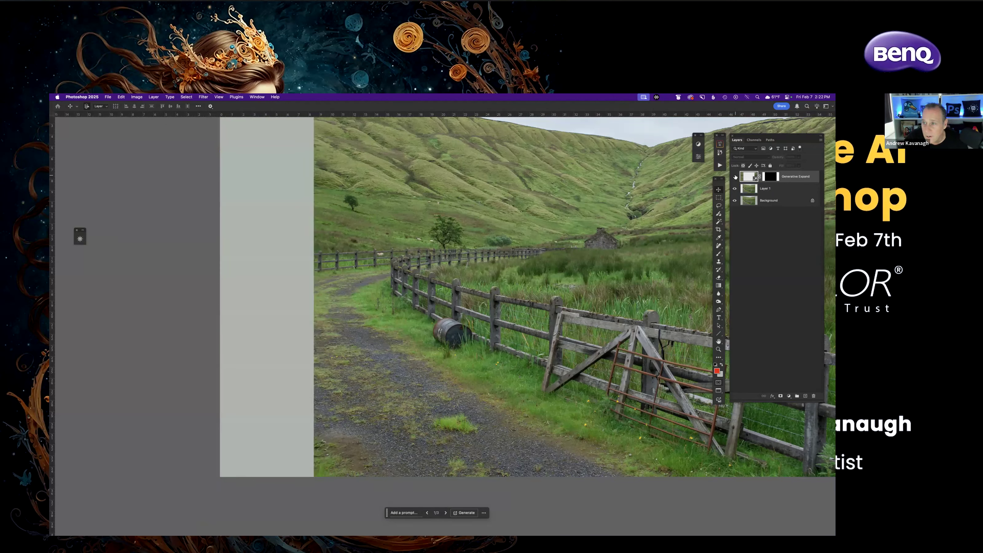
left_click(734, 188)
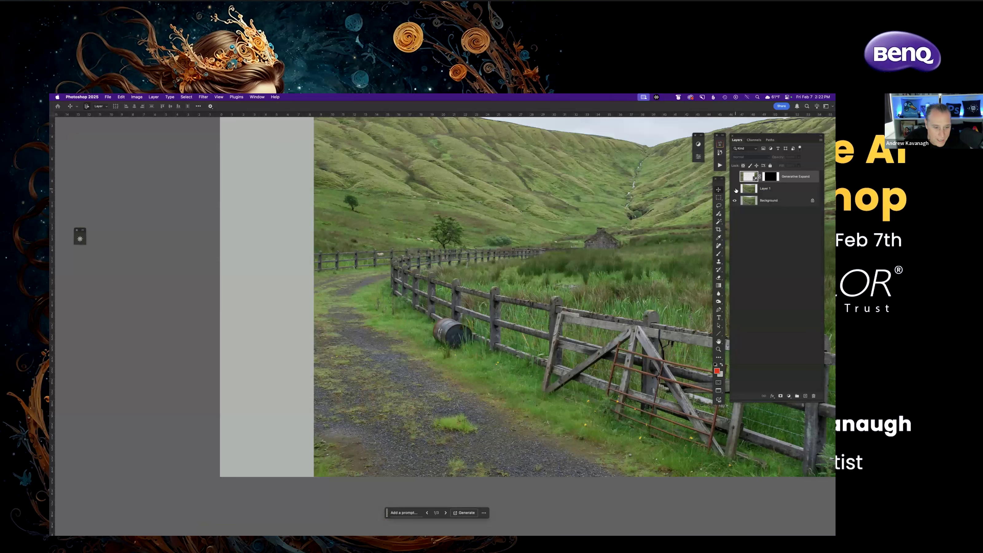
scroll(457, 313, "up", 5)
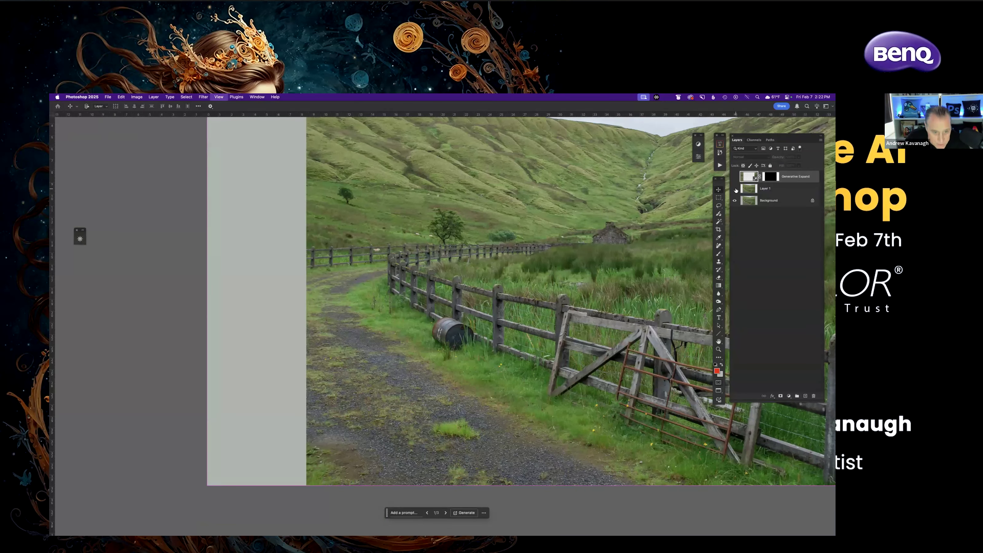
scroll(361, 376, "down", 5)
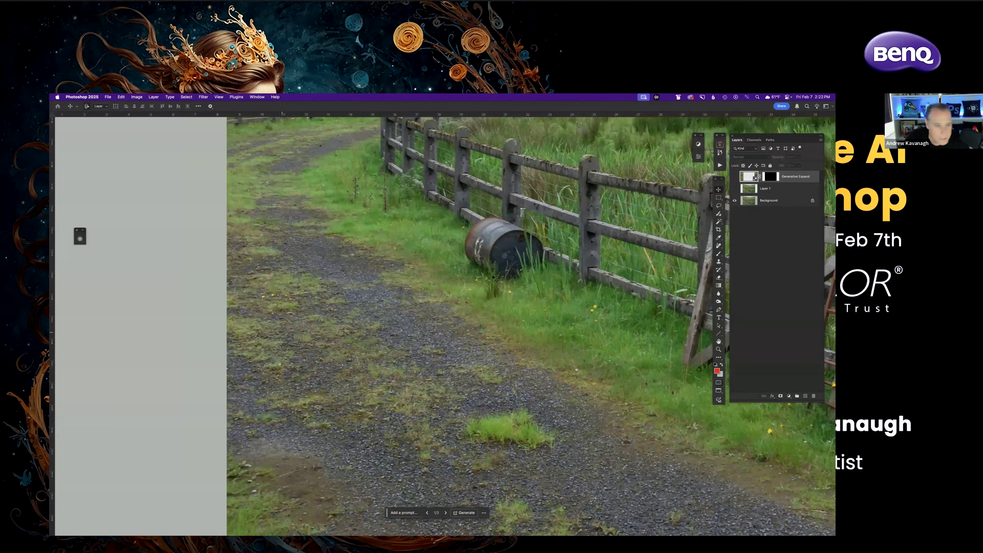
left_click(734, 188)
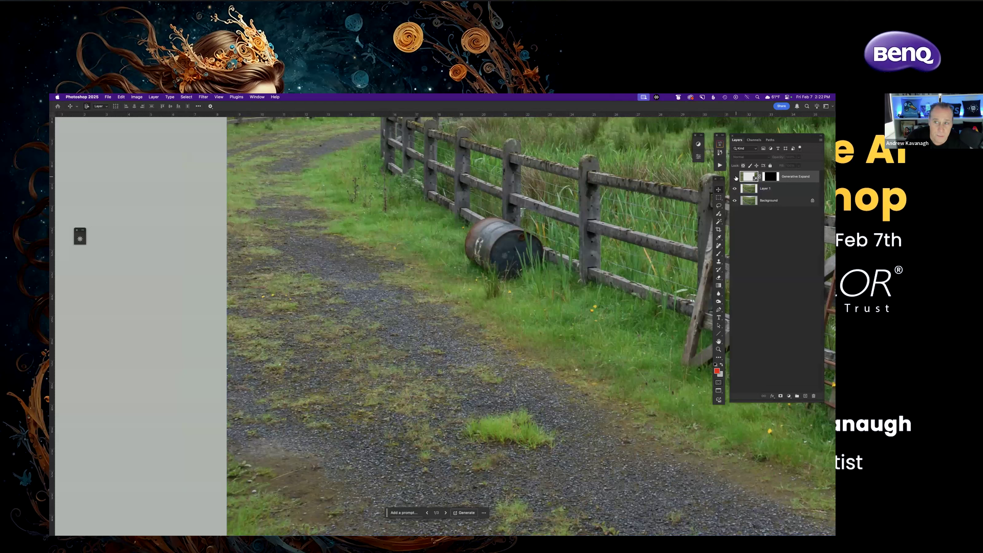
left_click(735, 177)
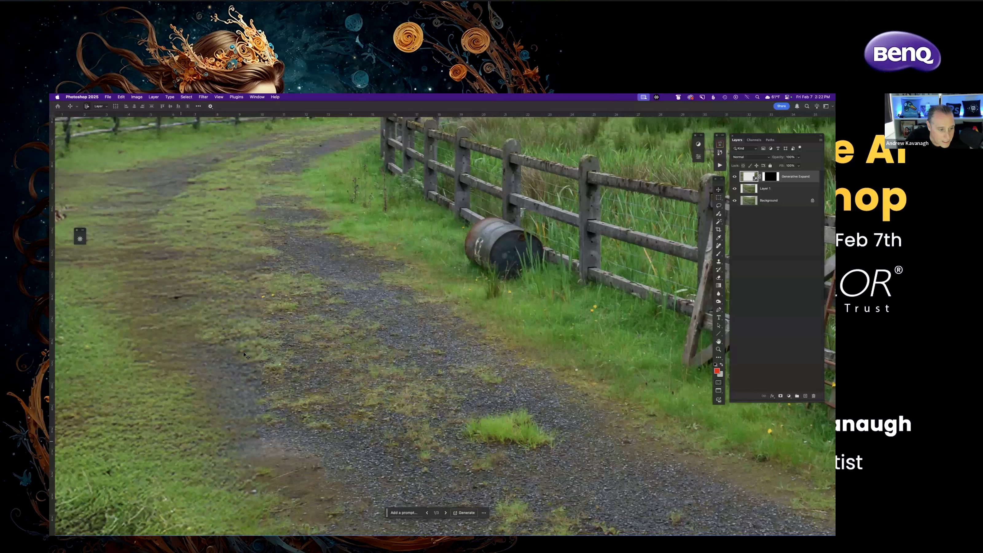
Compare the Generative Expand layer's three variations of the valley's left side at a wider view and reselect the first one.
left_click(317, 325)
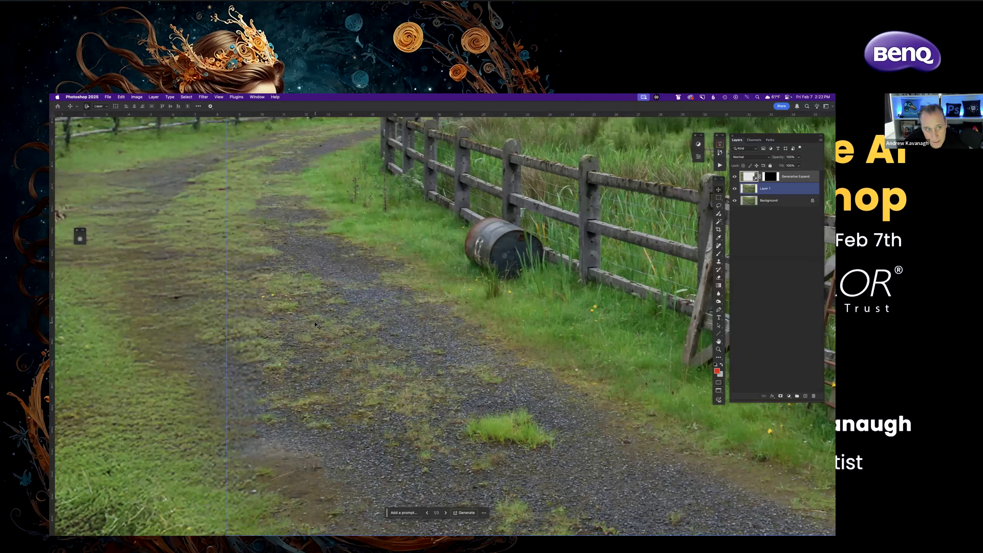
key("super+minus")
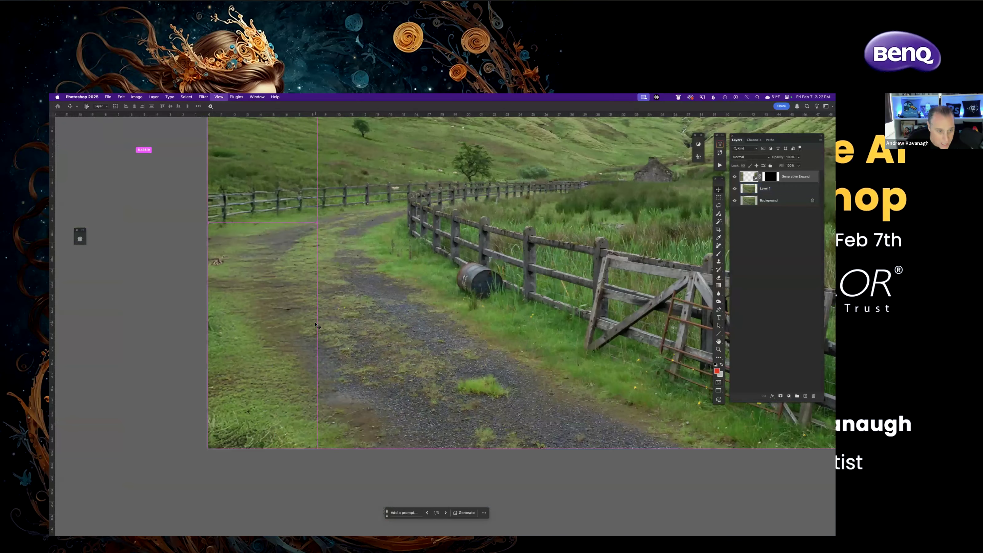
left_click(334, 244)
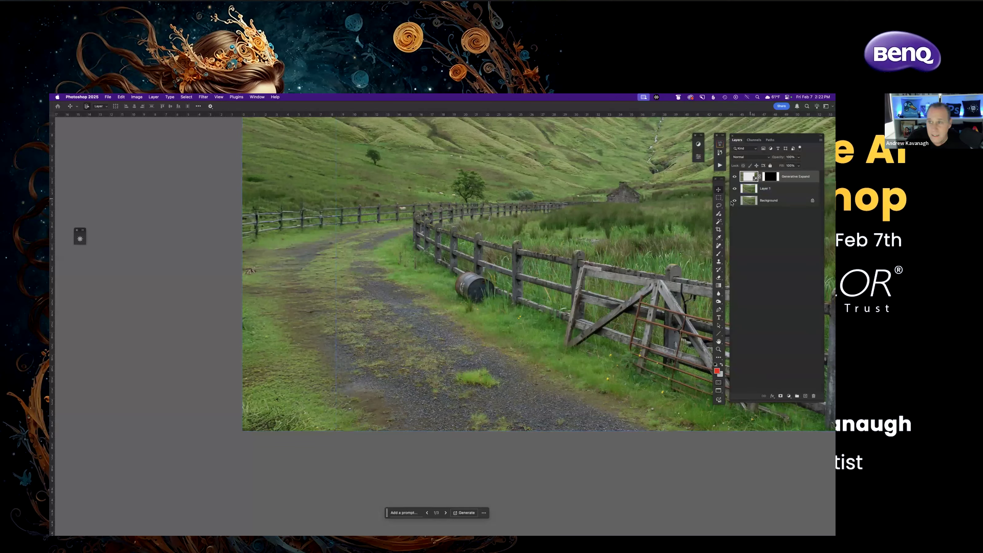
left_click(698, 156)
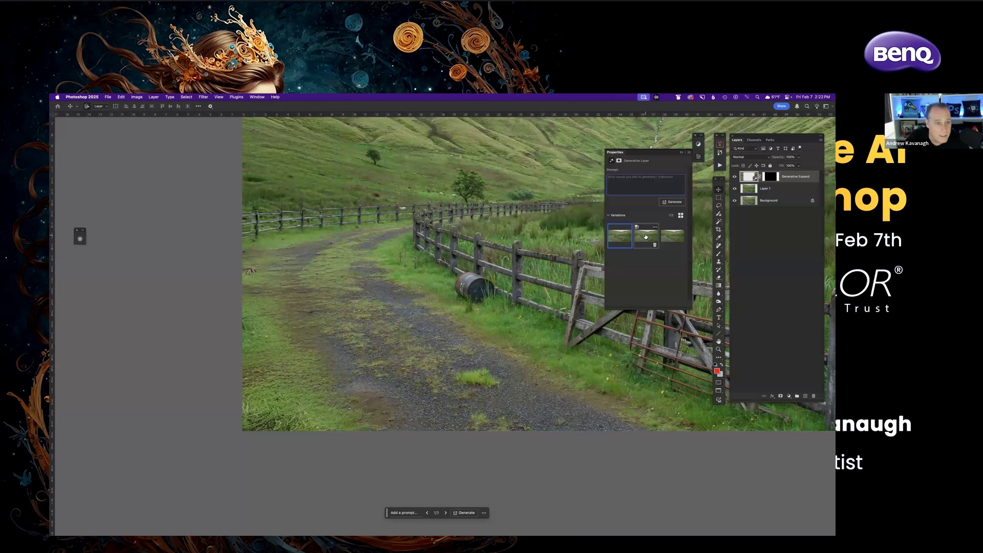
left_click(645, 236)
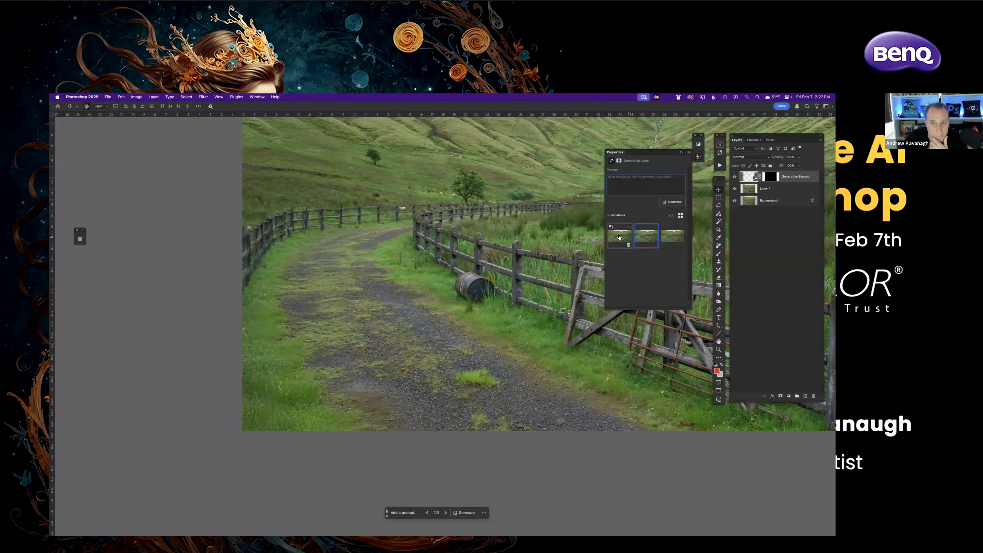
left_click(627, 241)
left_click(643, 238)
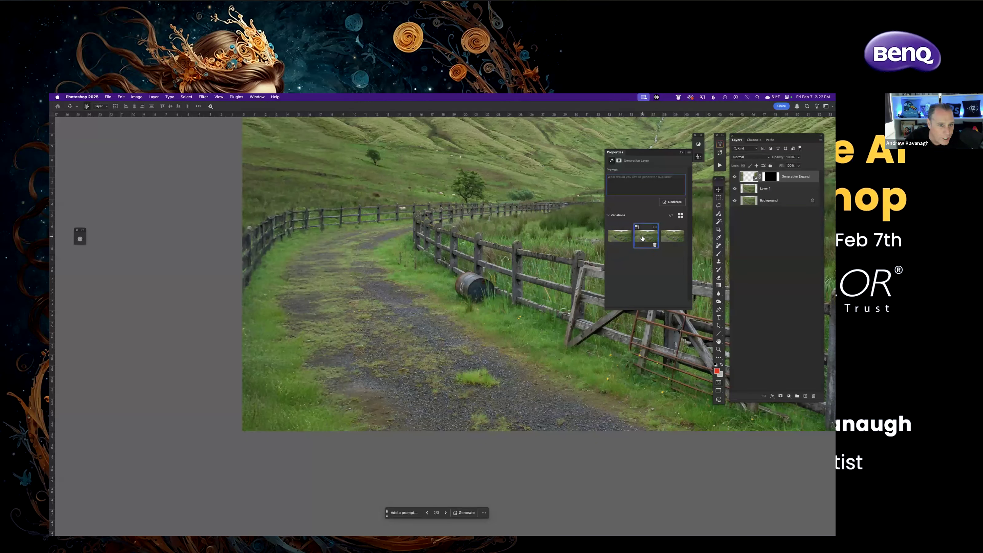
left_click(670, 235)
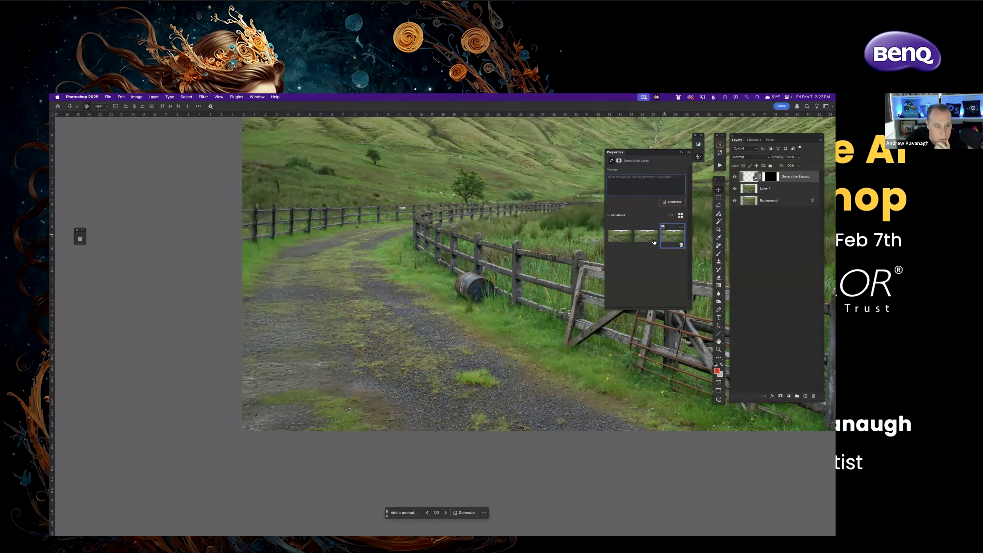
left_click(622, 239)
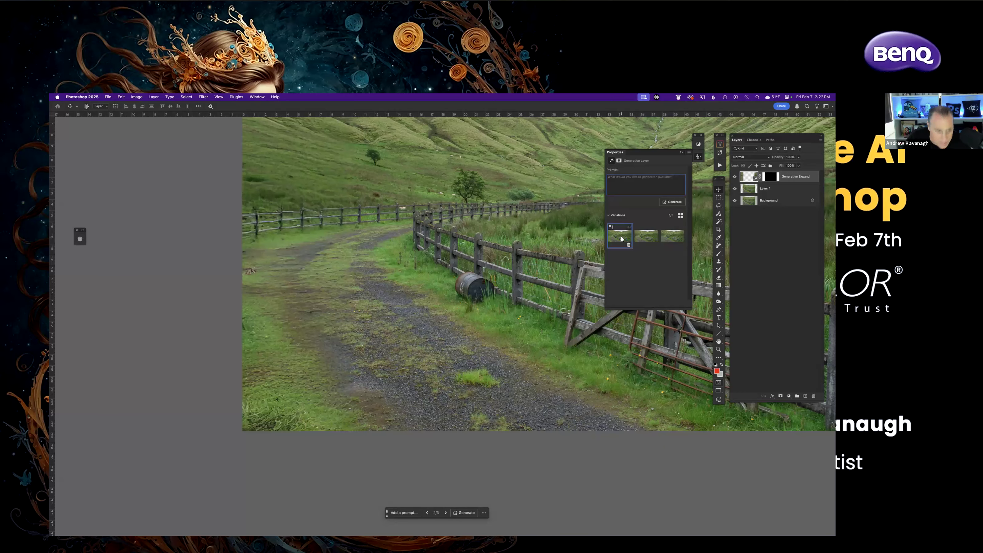
Inspect the valley photo's generated left edge, and return the photo to a floating window at 66.7% zoom, moved slightly aside.
key("super+equal")
left_click_drag(349, 375, 484, 357)
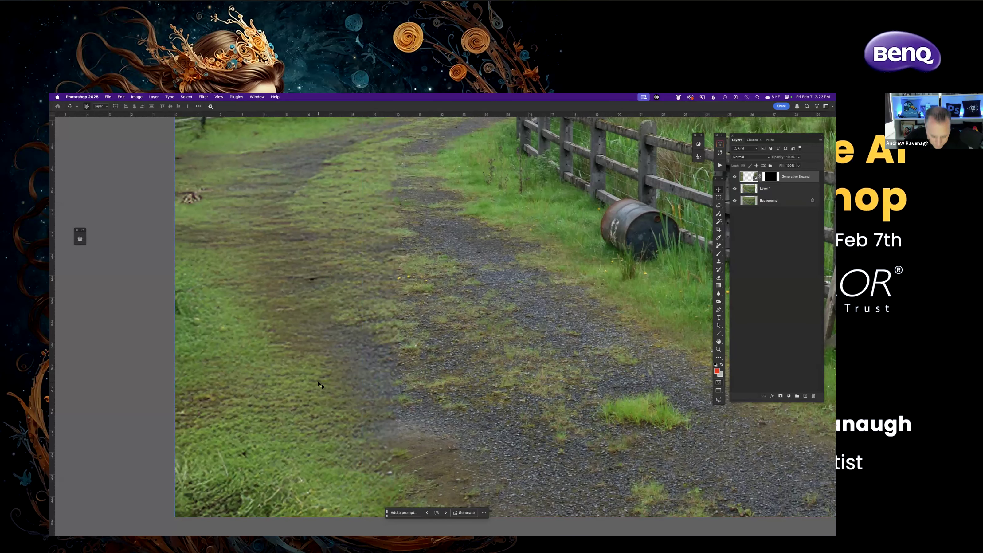
key("super+minus")
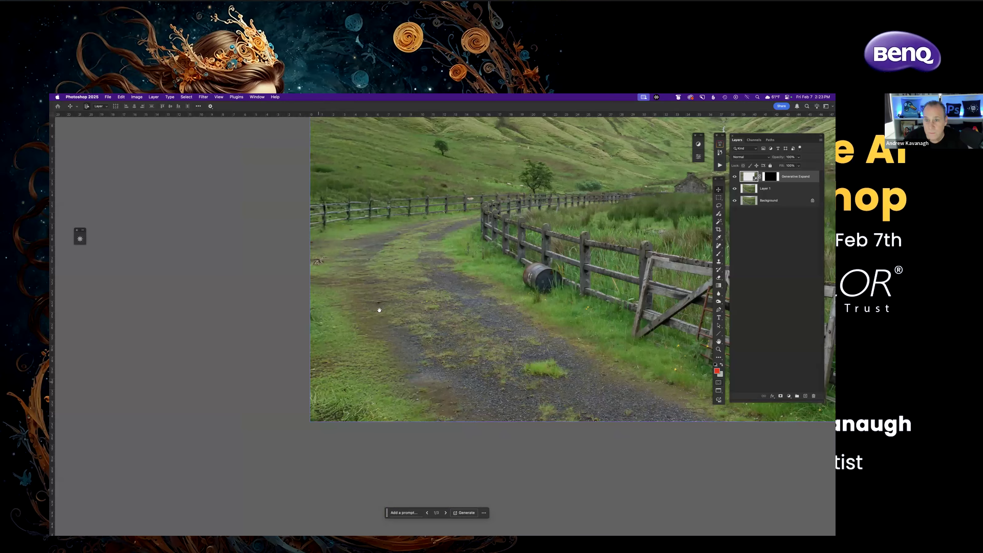
left_click_drag(460, 281, 318, 350)
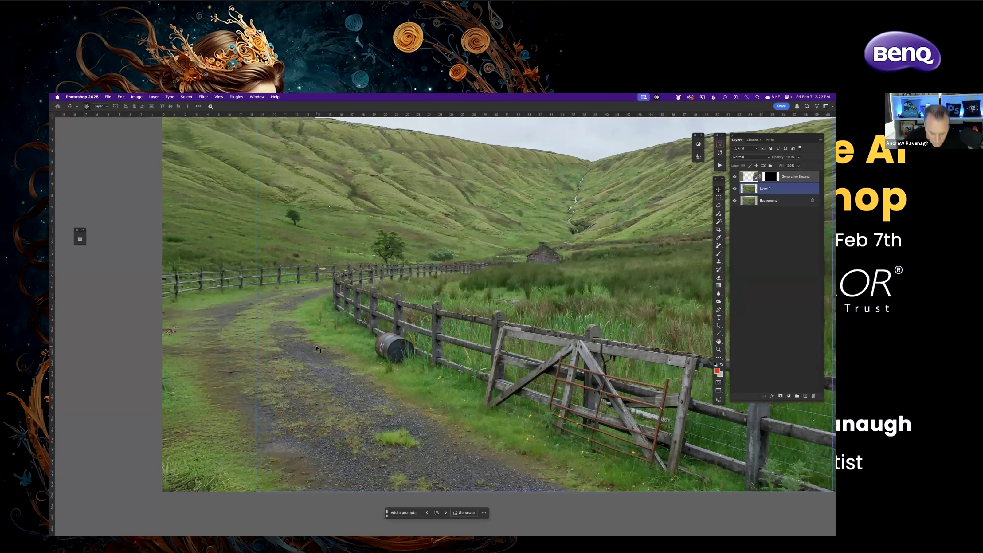
key("f")
key("f")
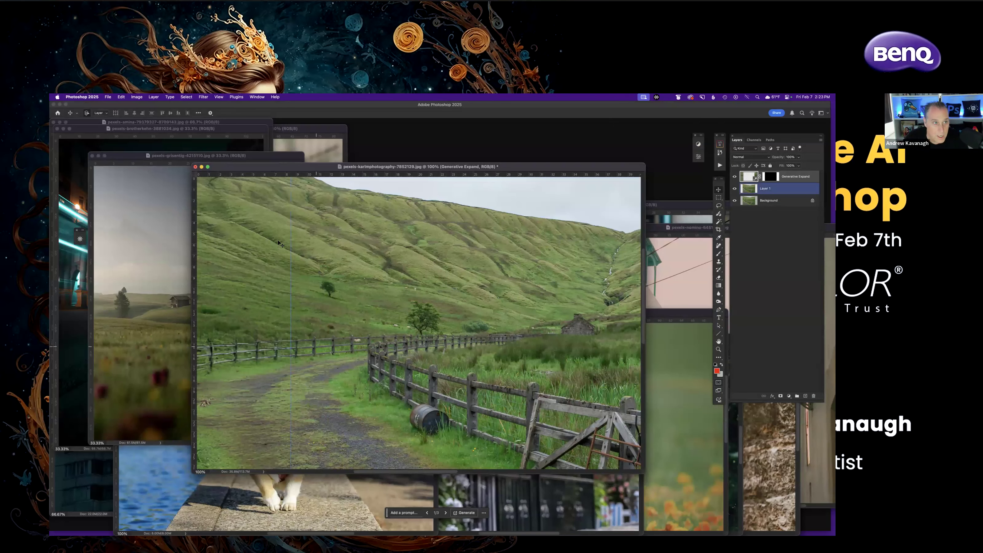
left_click_drag(321, 166, 350, 185)
key("super+minus")
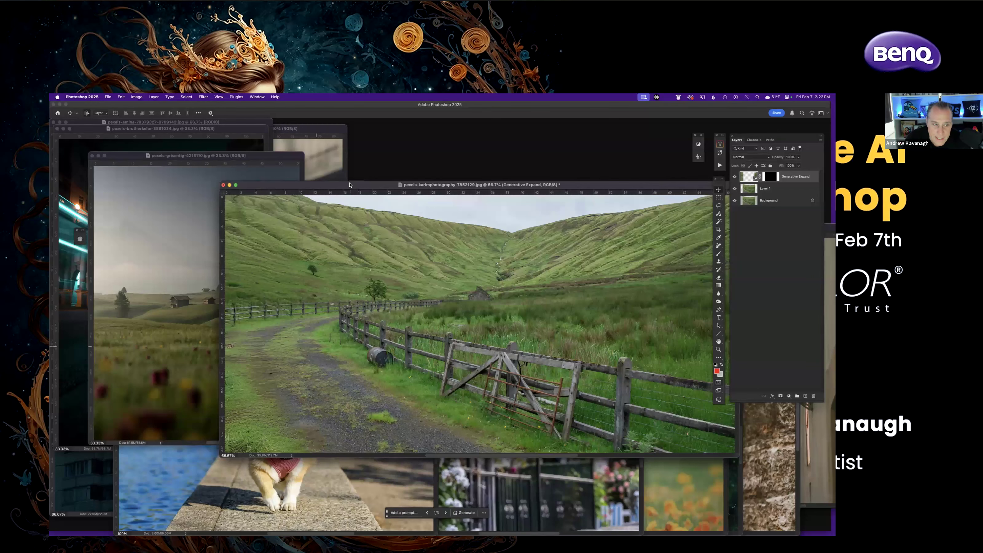
Bring the misty meadow photo to the front in full-screen view and duplicate its Background layer.
left_click_drag(269, 156, 465, 169)
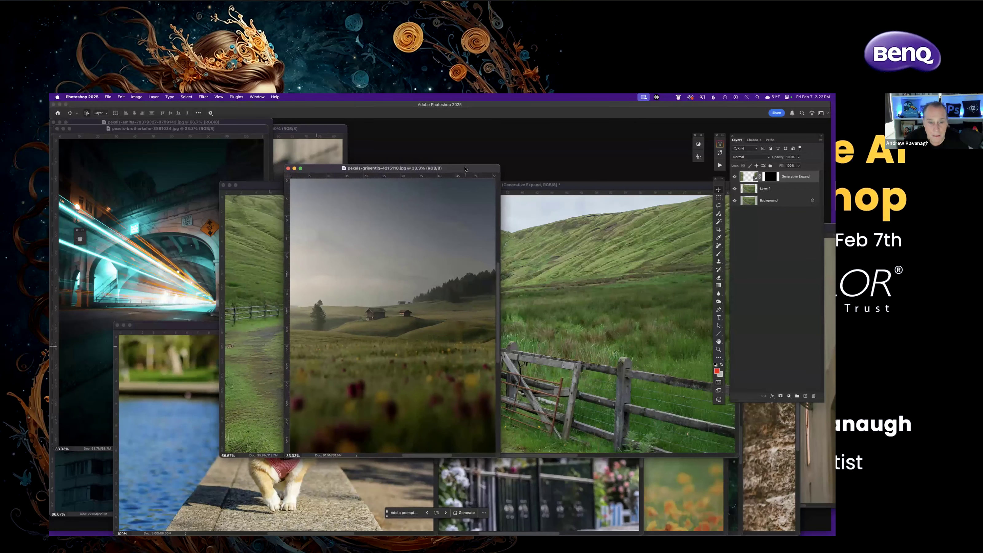
key("f")
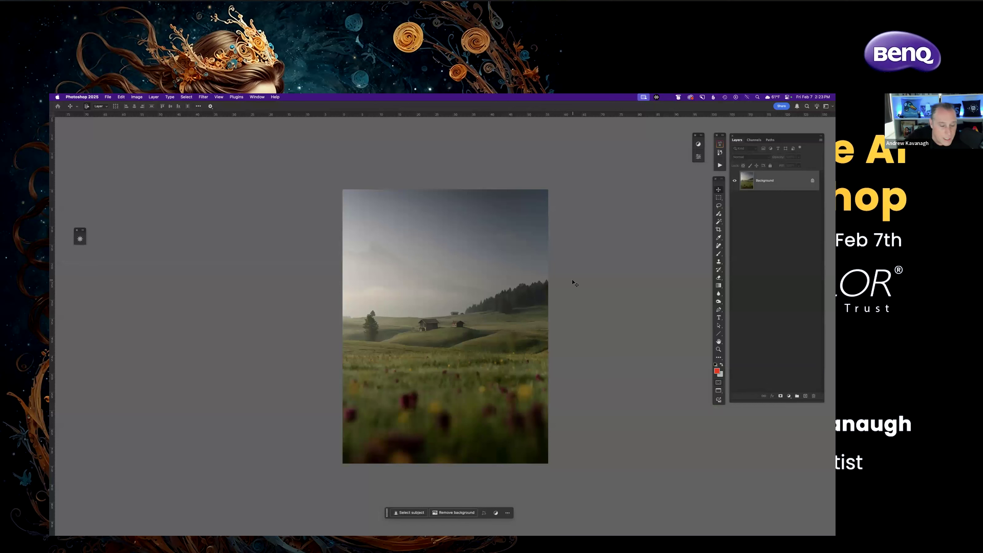
key("super+j")
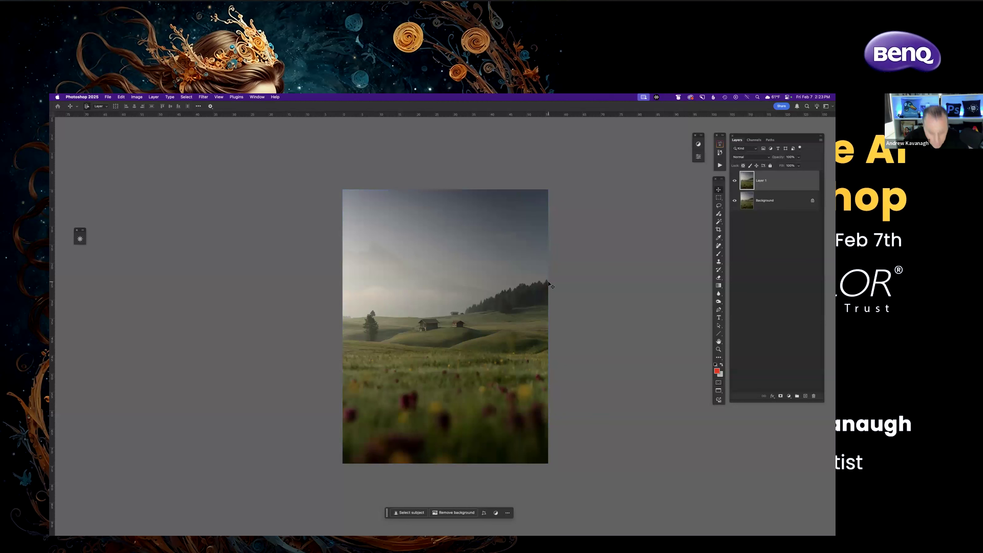
Crop the meadow photo about a quarter wider on its right side with the fill set to Generative Expand and no prompt.
key("c")
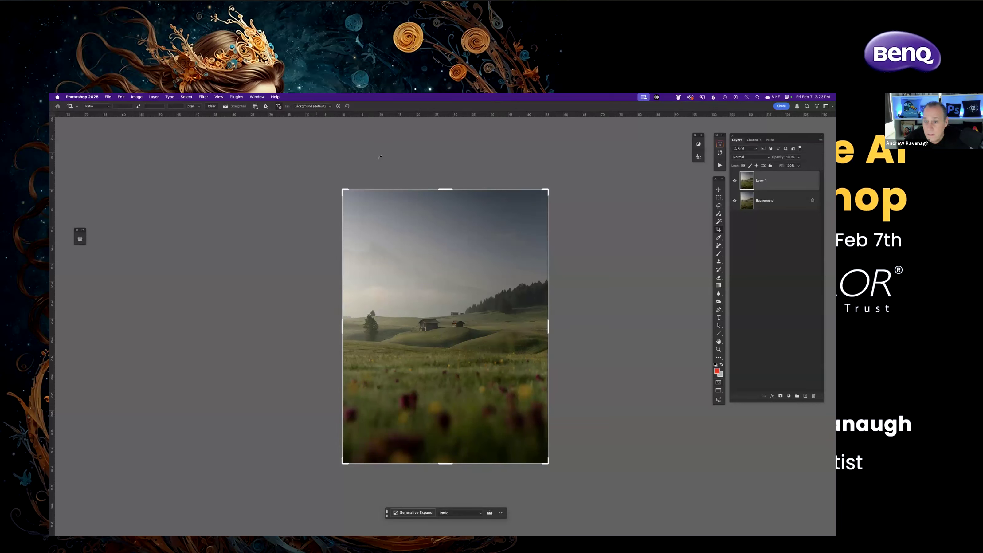
left_click(317, 106)
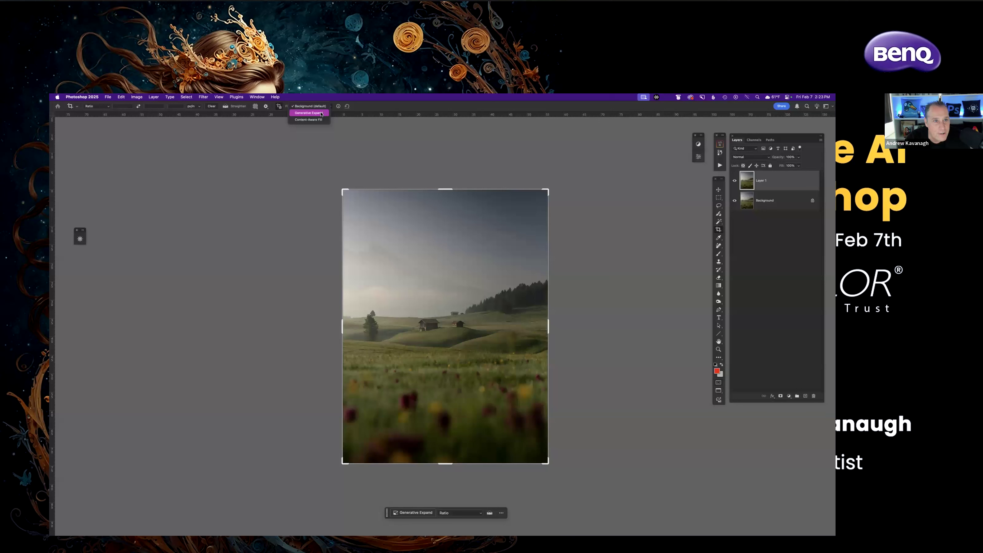
left_click(322, 113)
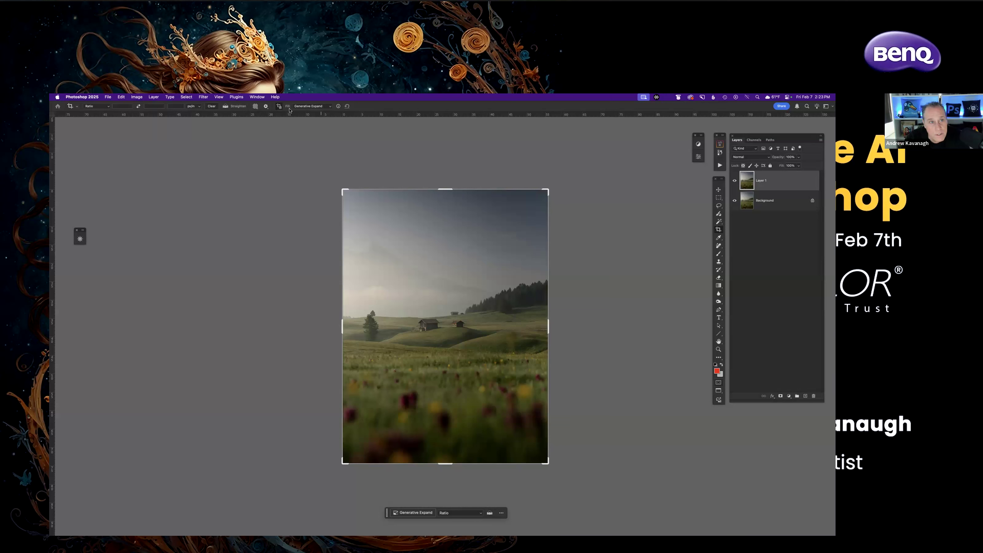
left_click_drag(548, 329, 577, 331)
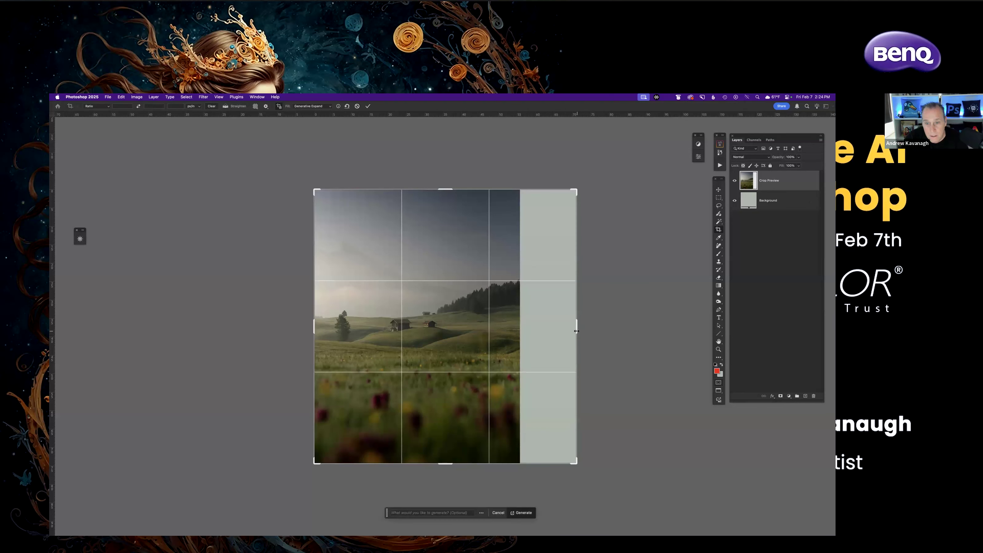
left_click(367, 107)
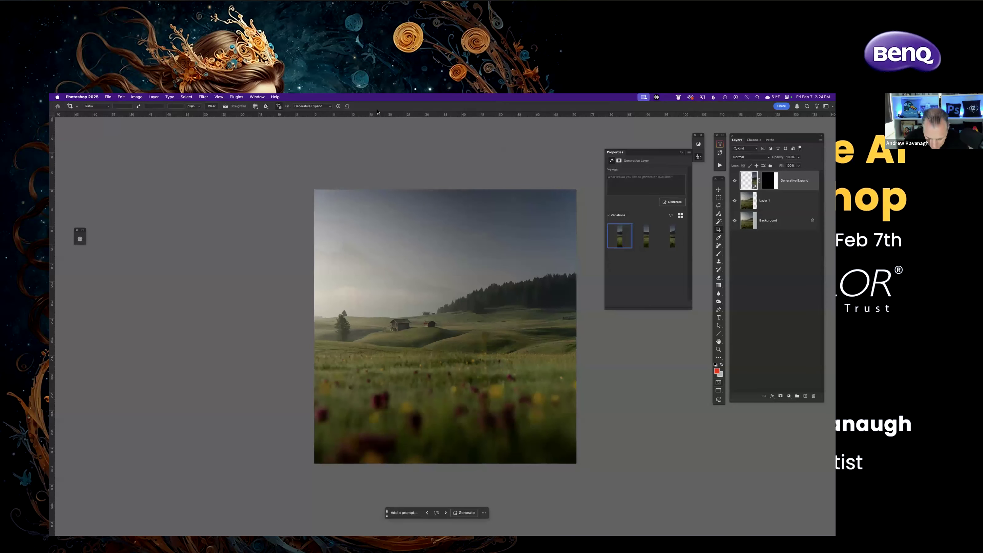
Hide and reshow the Generative Expand layer twice to compare the meadow's generated right side with the original.
key("super+plus")
left_click_drag(505, 333, 393, 272)
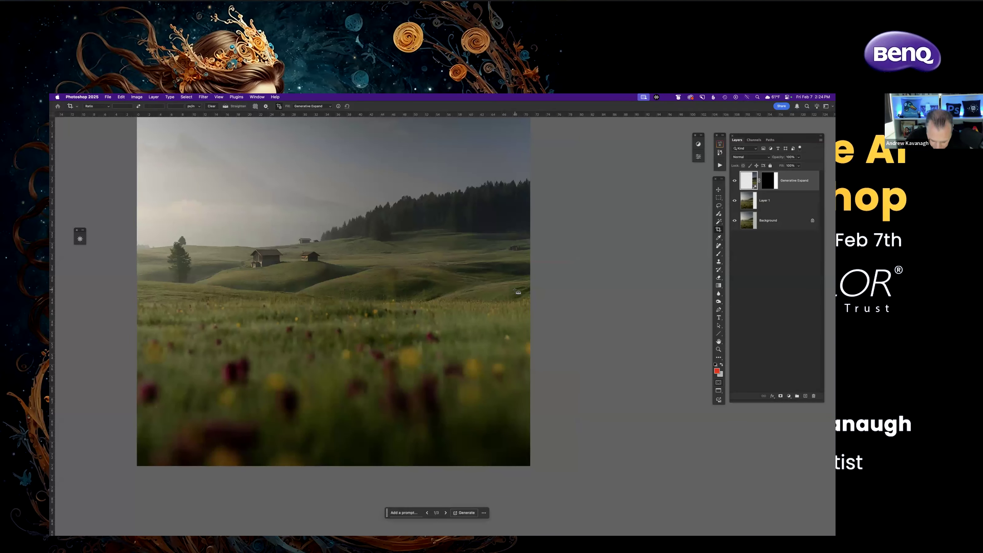
key("super+plus")
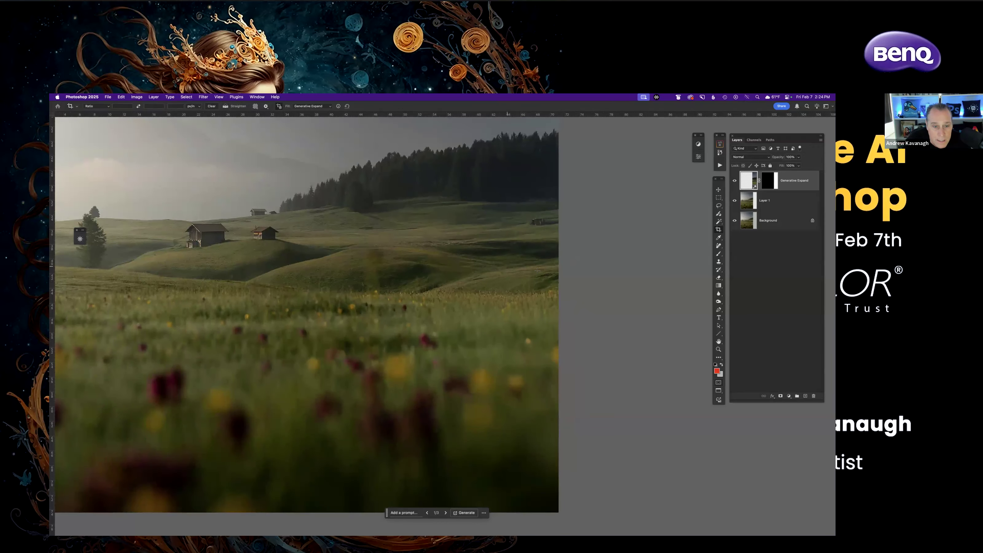
left_click(735, 181)
left_click(735, 181)
left_click(735, 181)
left_click(735, 181)
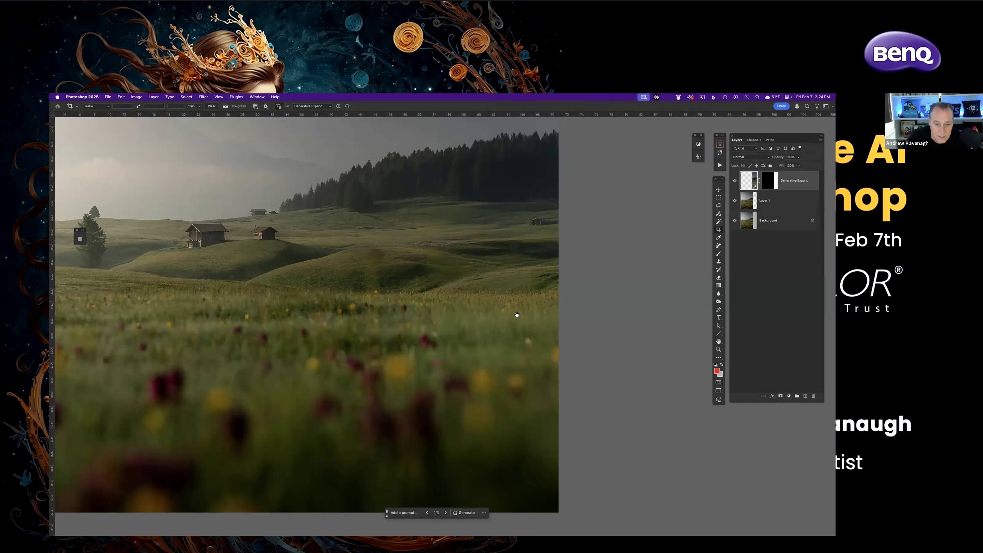
left_click_drag(490, 323, 560, 326)
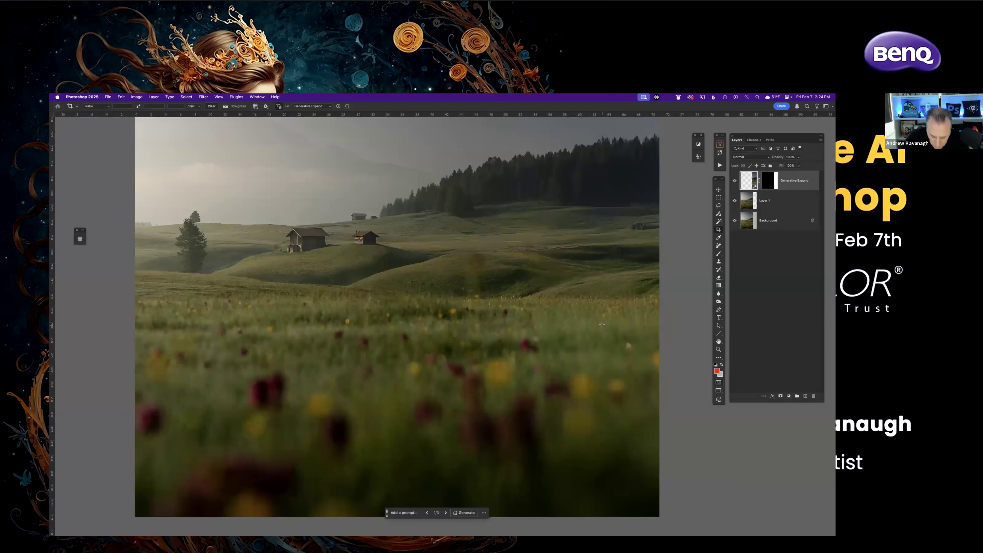
Return the meadow photo to a floating window at 33.3% zoom and select Layer 1.
key("f")
key("f")
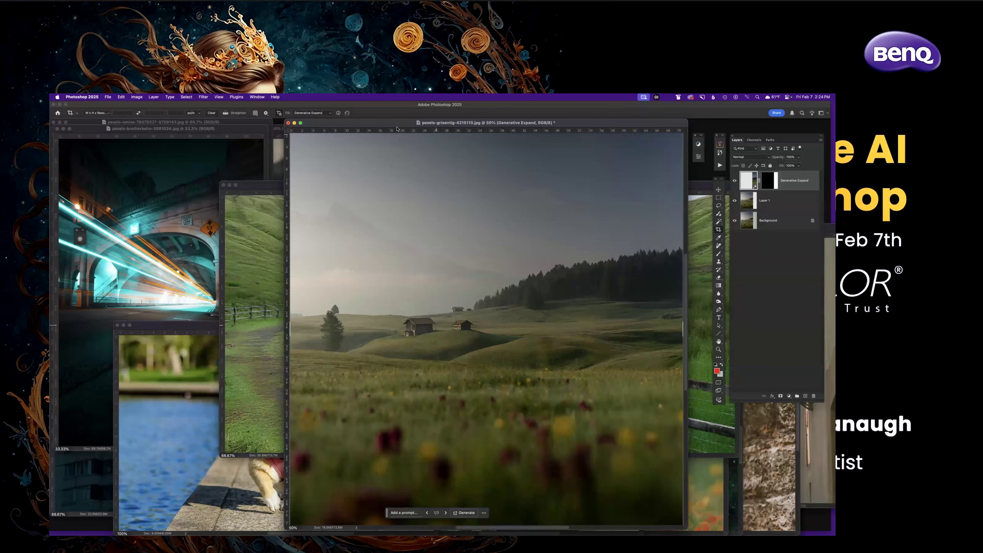
mouse_move(397, 129)
left_mouse_down()
mouse_move(368, 125)
mouse_move(381, 121)
left_mouse_up()
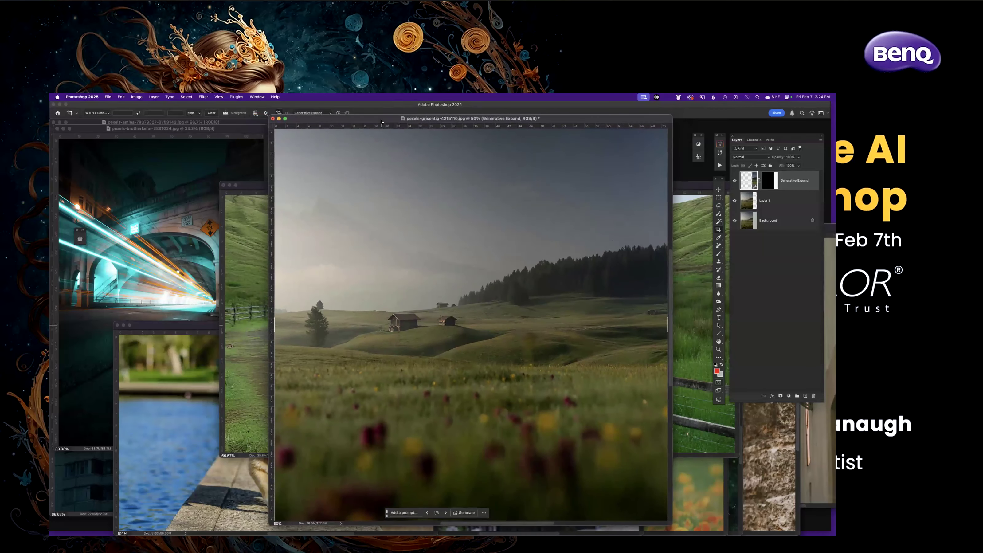
key("super+minus")
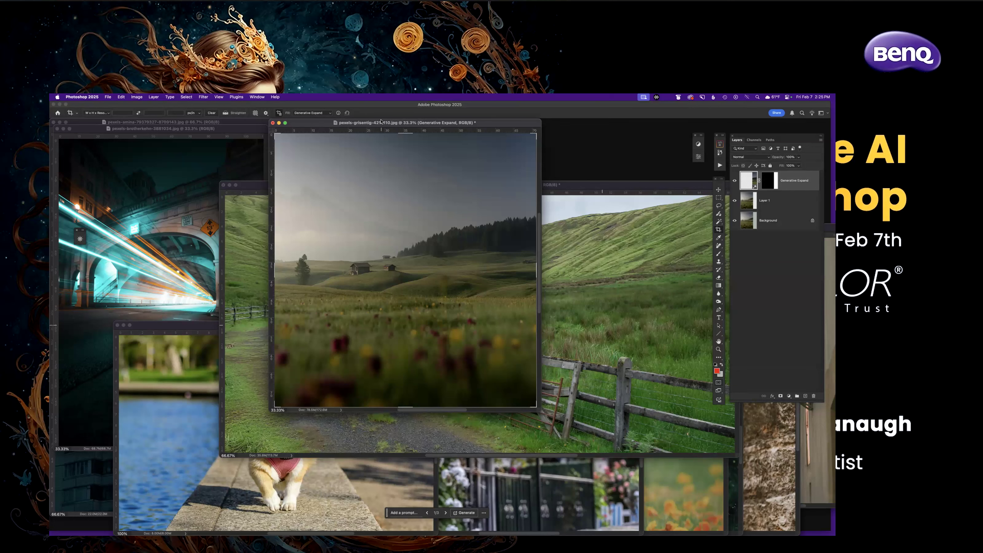
left_click(778, 203)
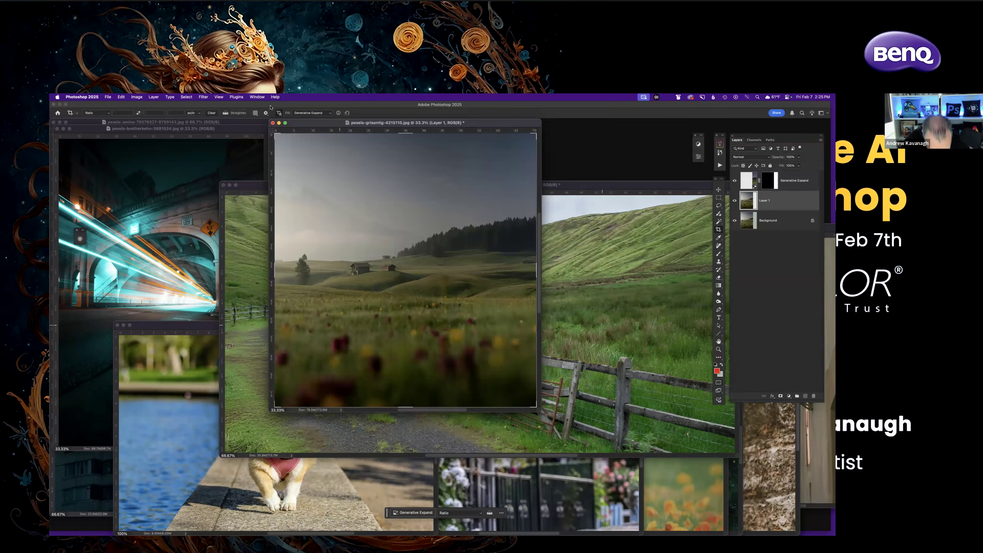
Bring the photo of the stone wall and metal post to the front and show it in full-screen view.
key("ctrl+Up")
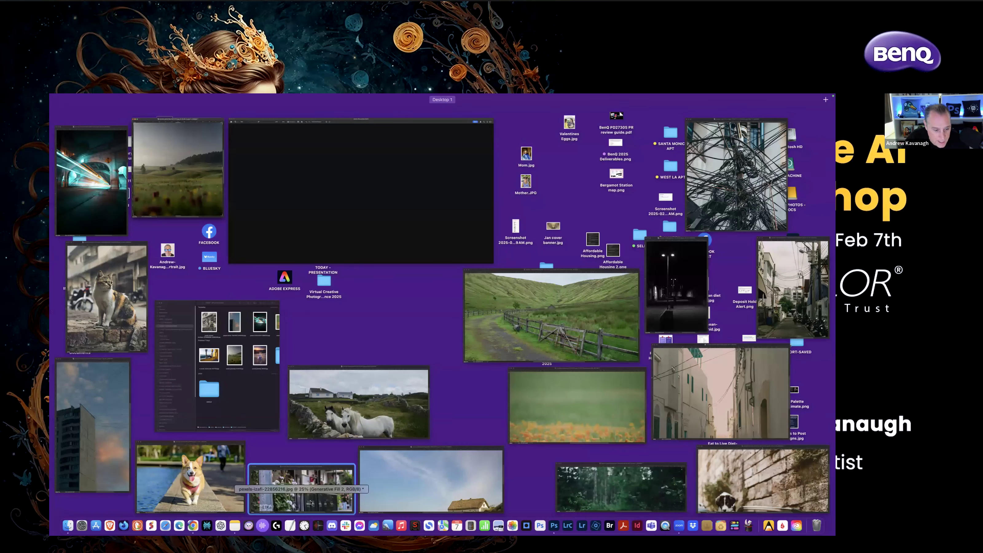
left_click(320, 493)
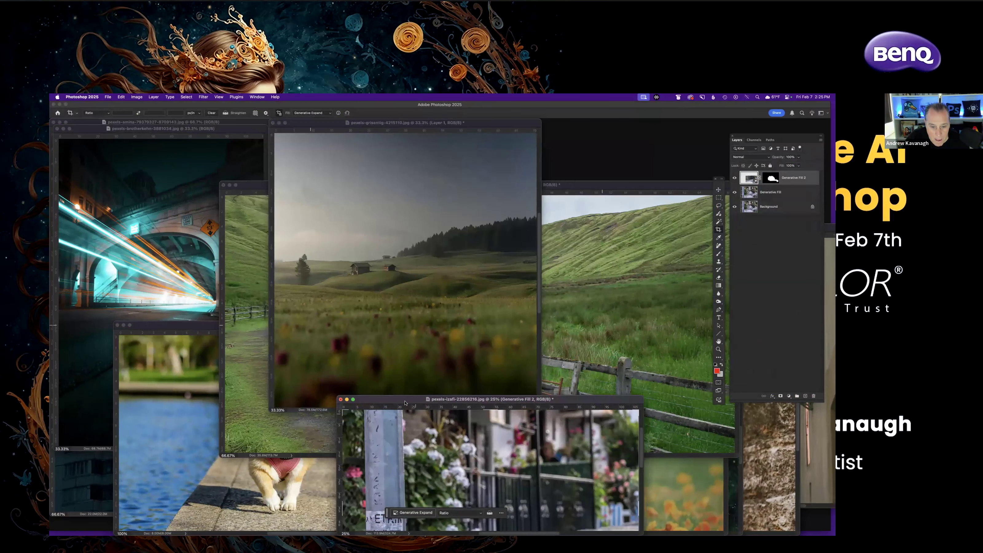
left_click_drag(406, 400, 238, 168)
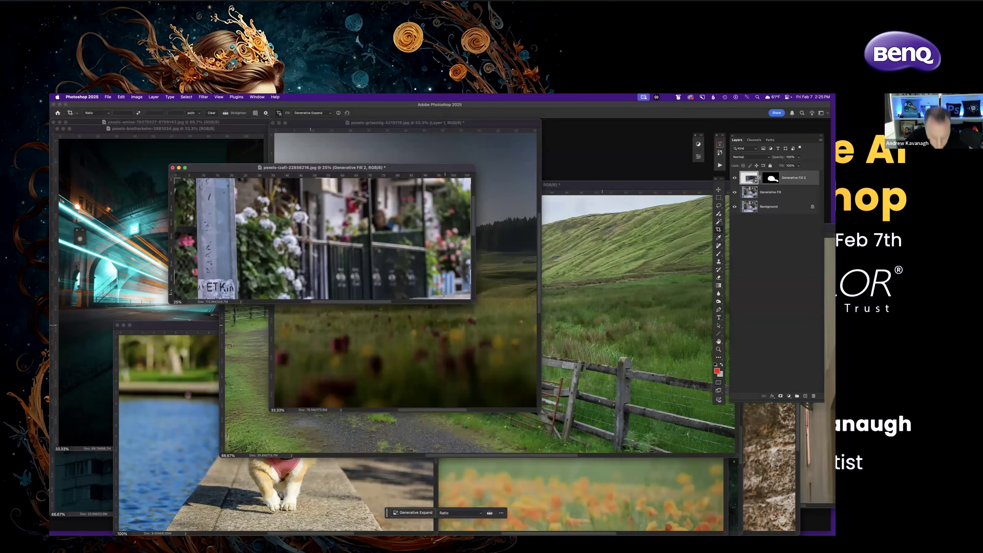
key("f")
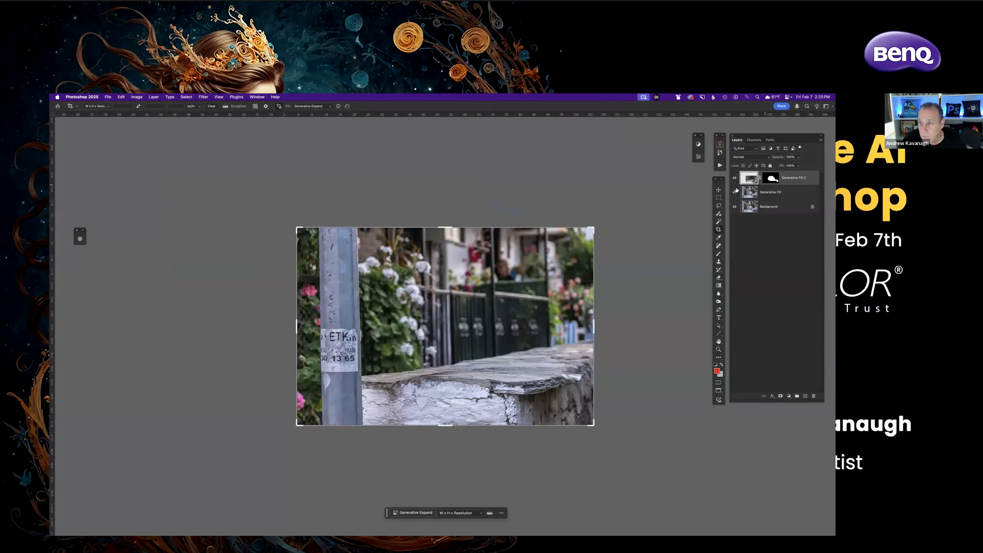
Hide the Generative Fill 2 and Generative Fill layers to show the original cat, and return the photo to a floating window.
left_click(735, 178)
left_click(734, 192)
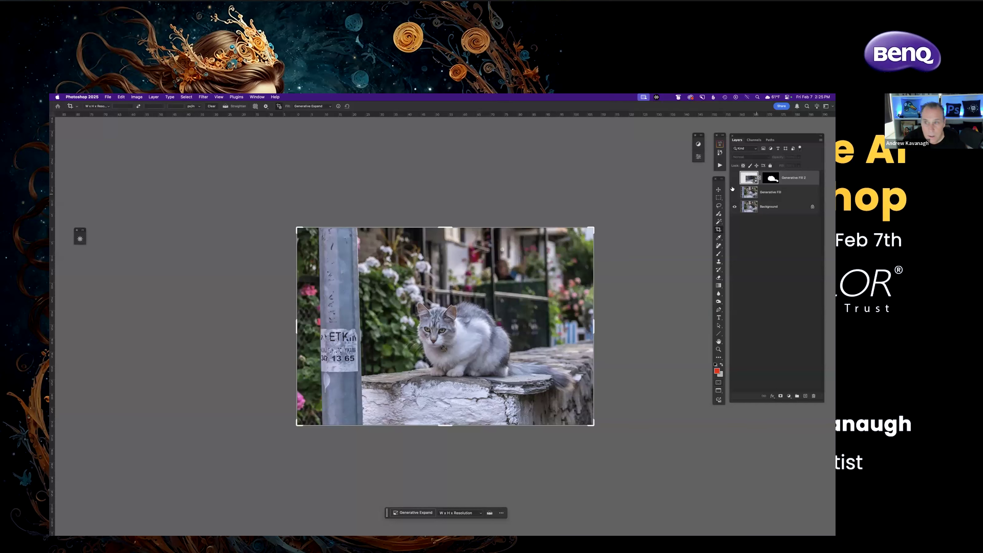
key("f")
key("f")
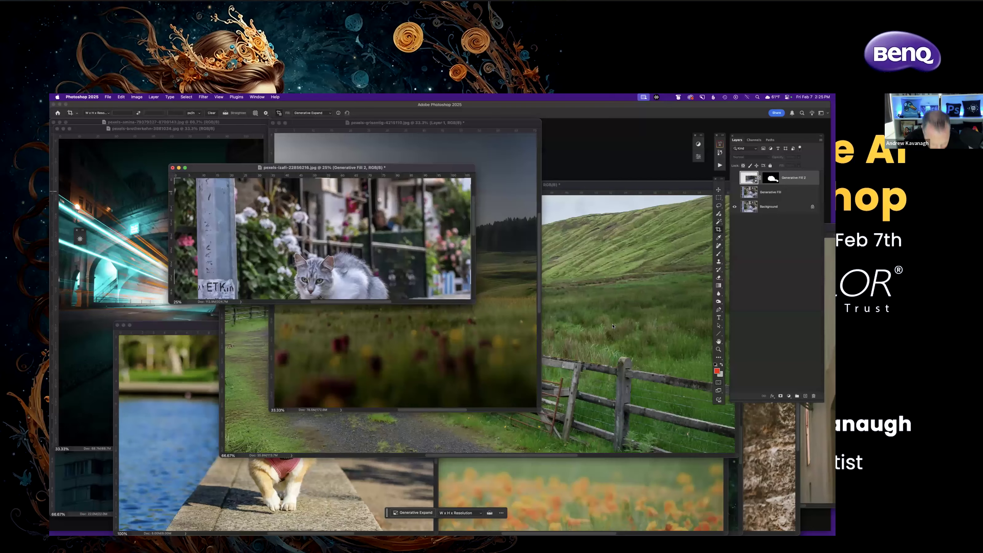
Bring the photo of the puppy on the car roof to the front and show it in full-screen view.
key("ctrl+Up")
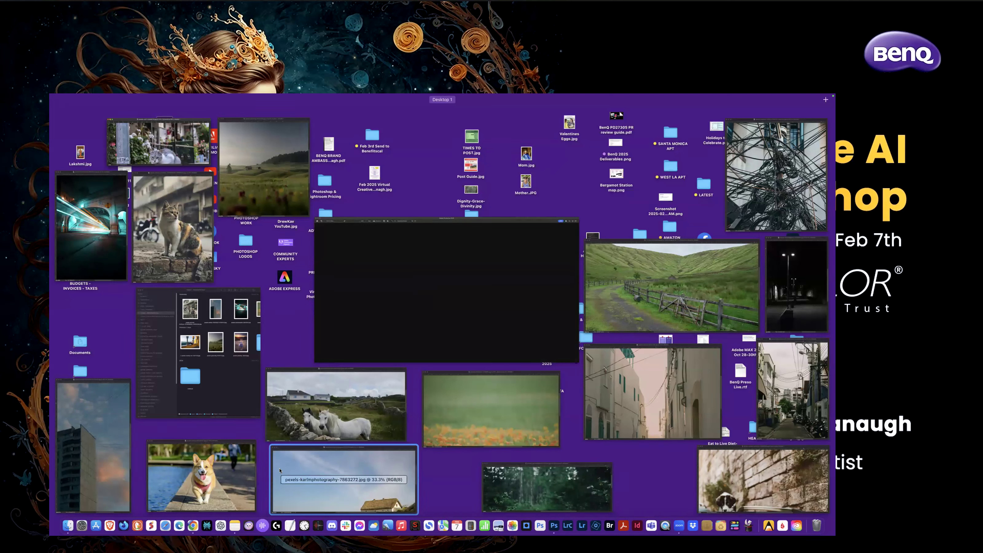
left_click(746, 462)
left_click_drag(467, 338, 238, 161)
key("f")
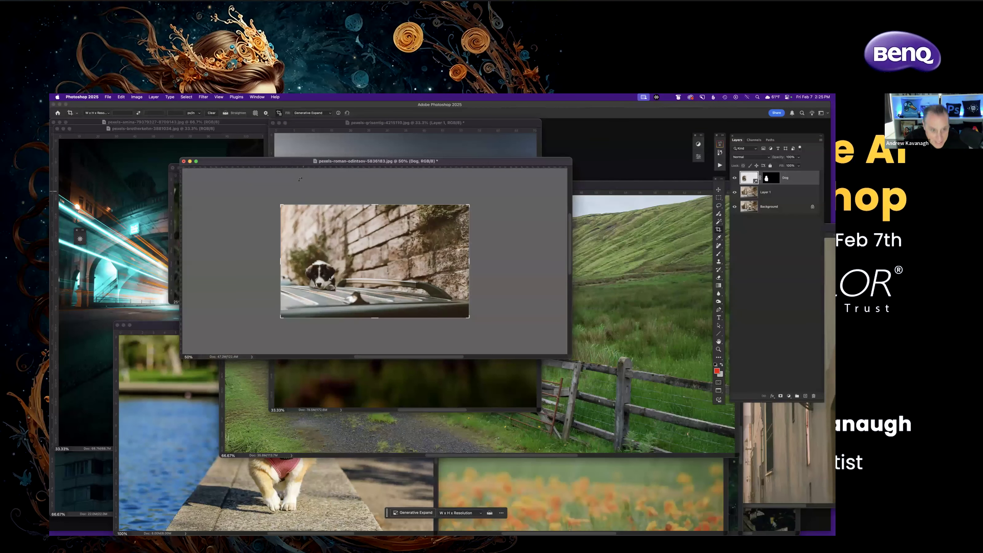
Hide Layer 1 and the Dog layer to show the original cats, and switch to the Move tool.
left_click(735, 192)
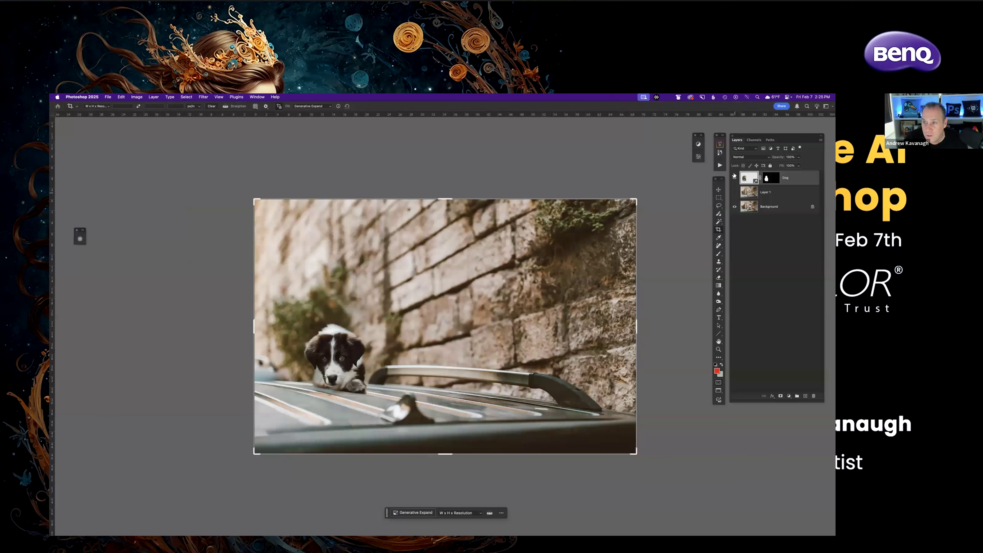
left_click(734, 178)
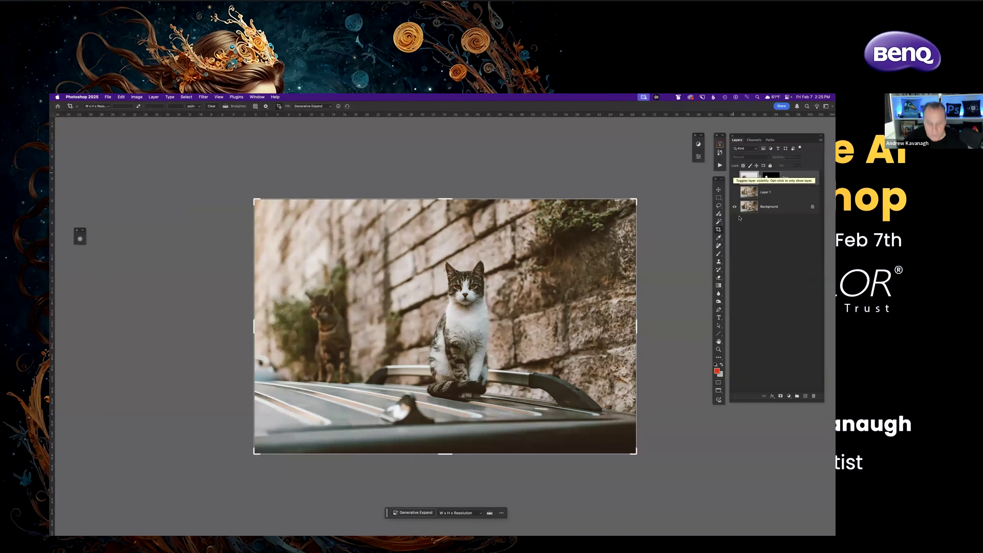
key("v")
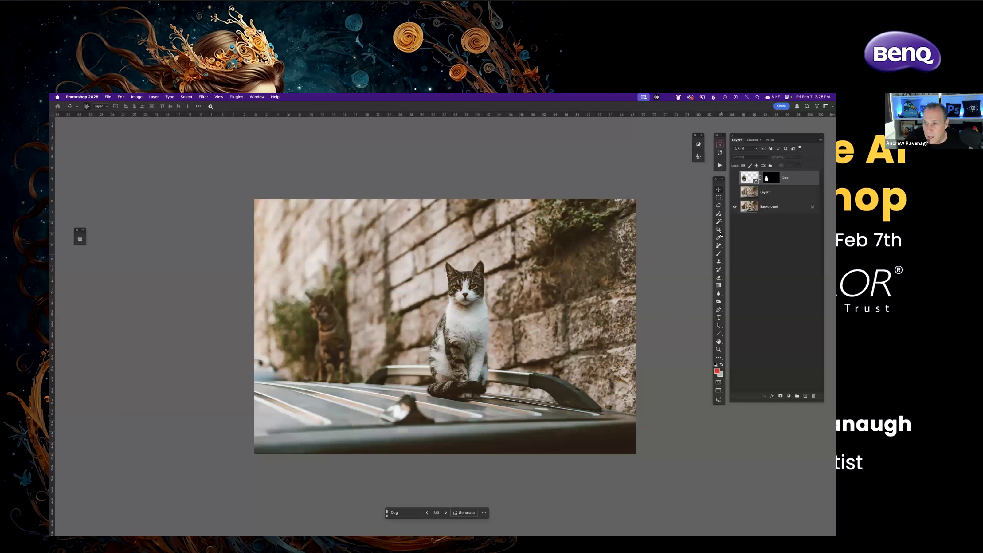
Switch to the Remove tool and dismiss the unsupported target layer warning.
left_click(718, 244)
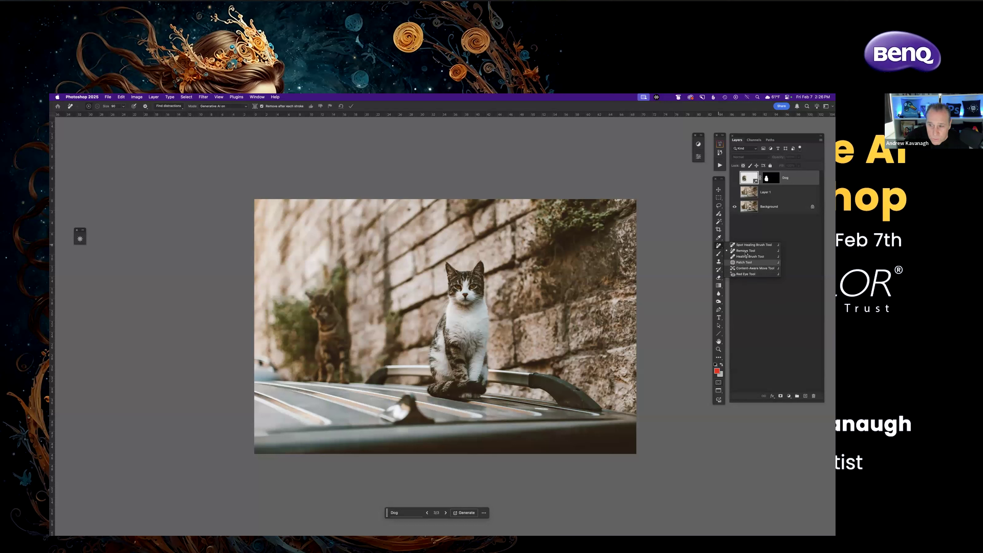
left_click(665, 242)
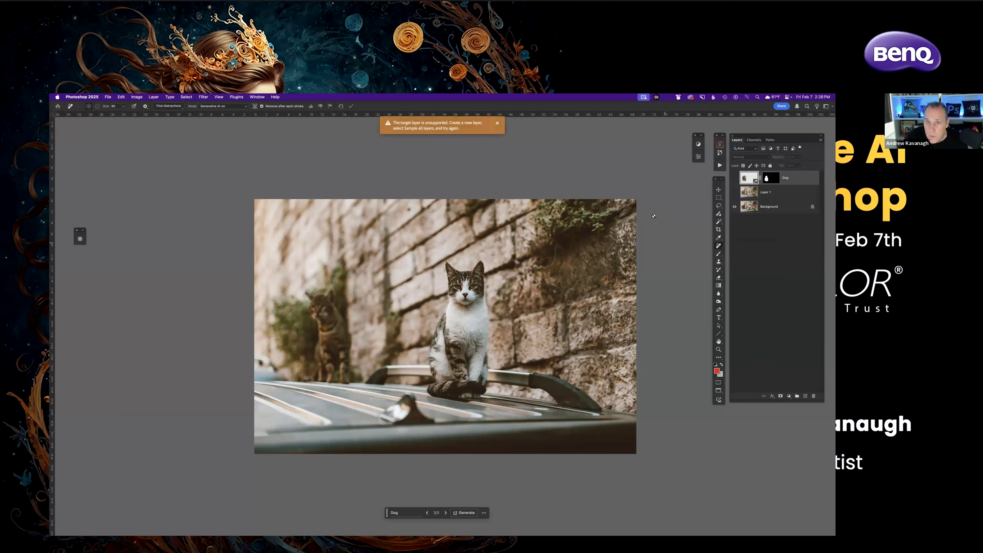
left_click(498, 123)
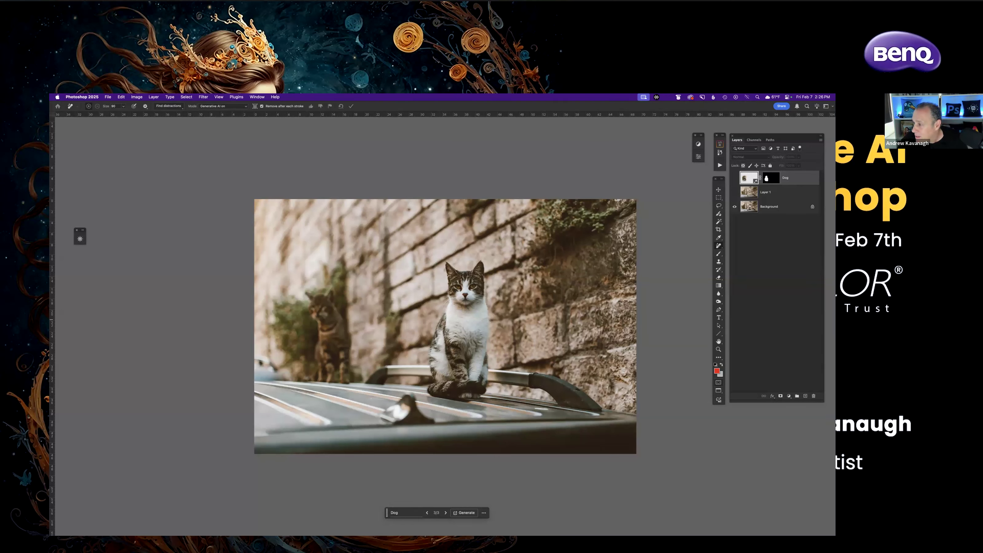
key("super+Tab")
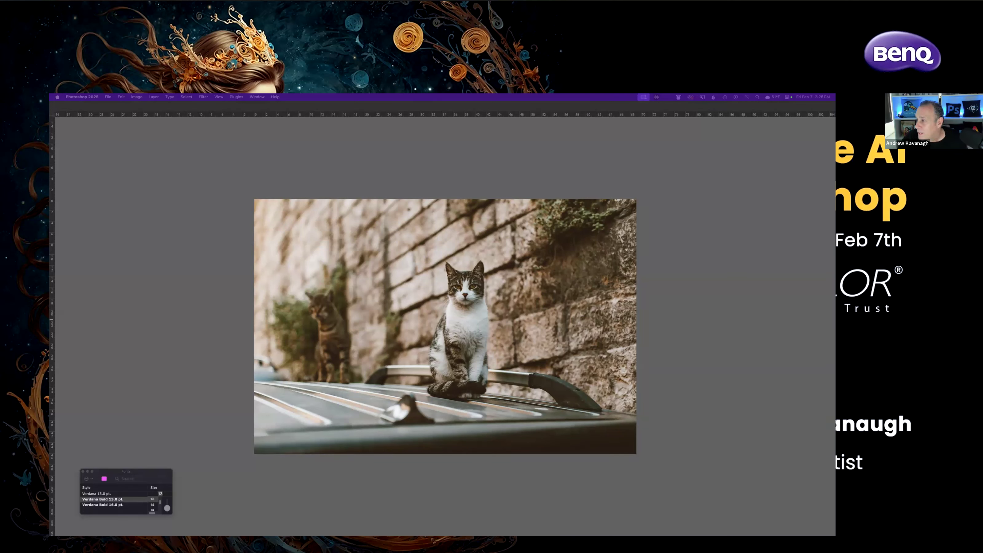
key("Tab")
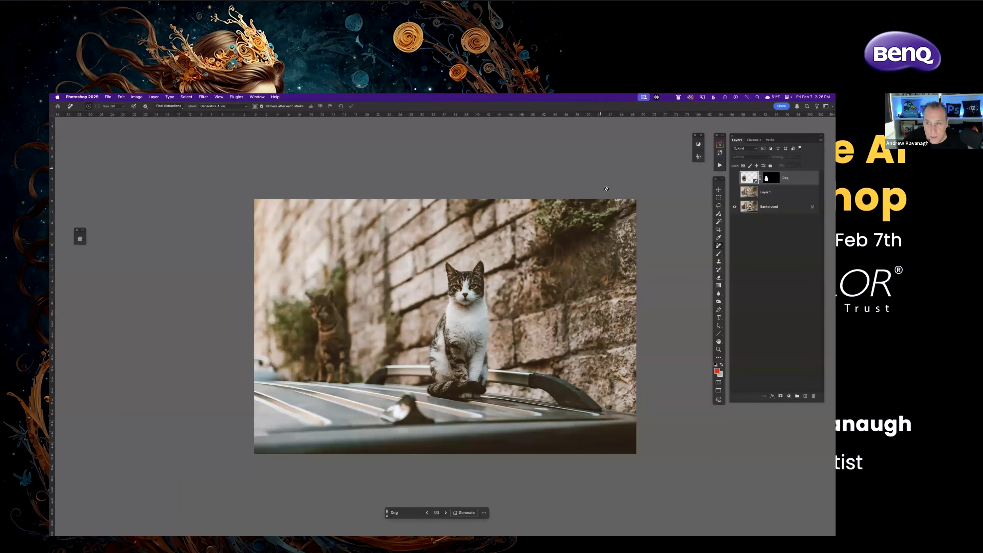
left_click(719, 246)
left_click(747, 245)
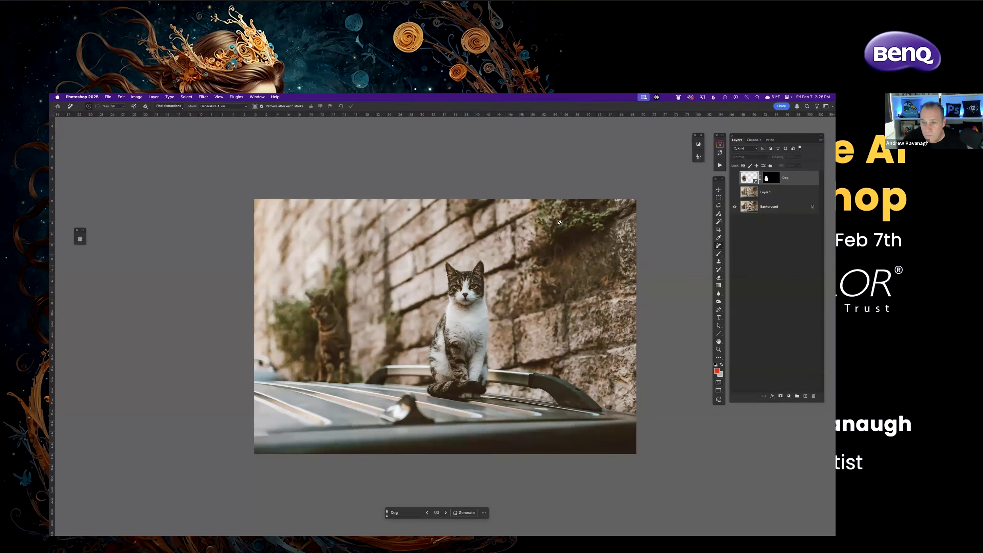
Return the cat photo to a floating window and show the photo of the alley with overhead cables in full-screen view.
key("f")
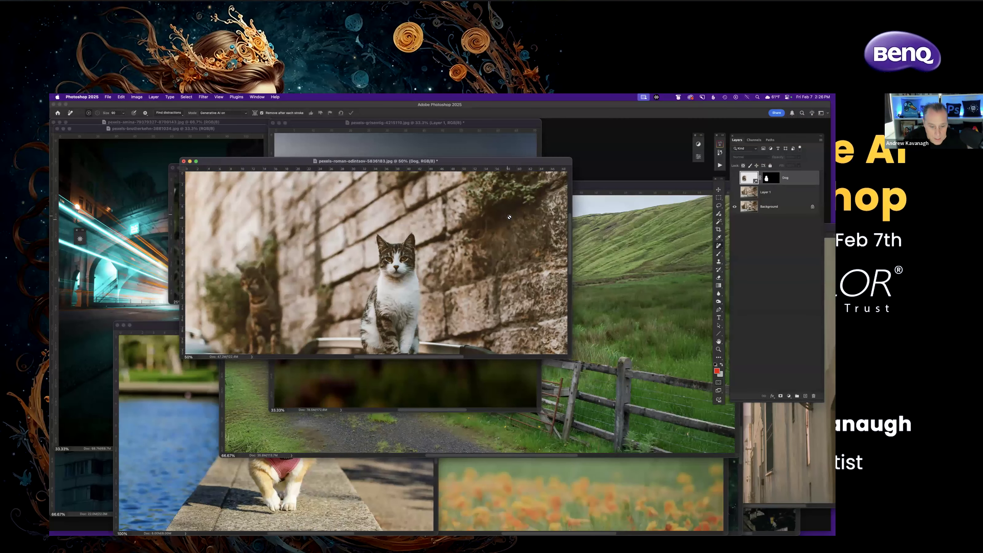
key("ctrl+Up")
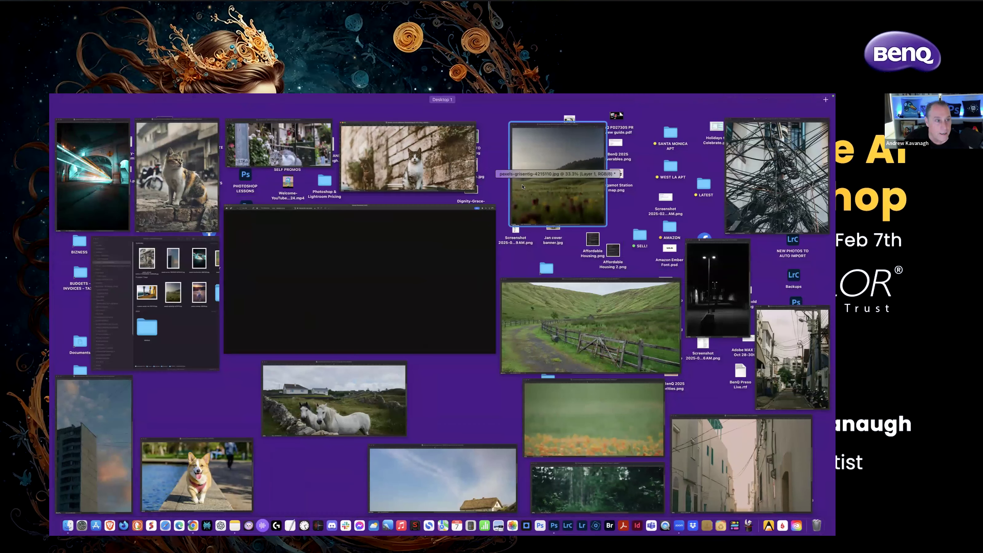
left_click(703, 438)
left_click_drag(588, 228, 234, 140)
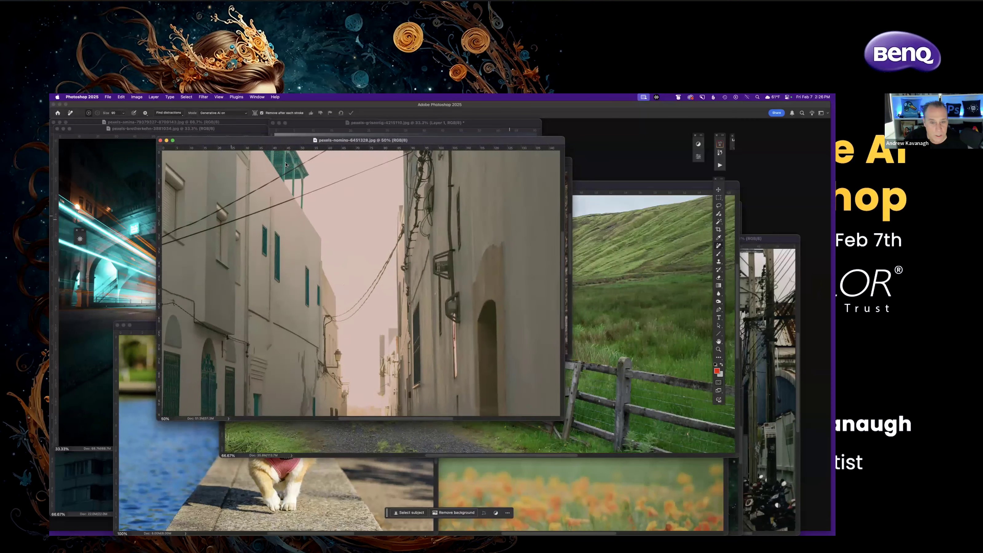
key("f")
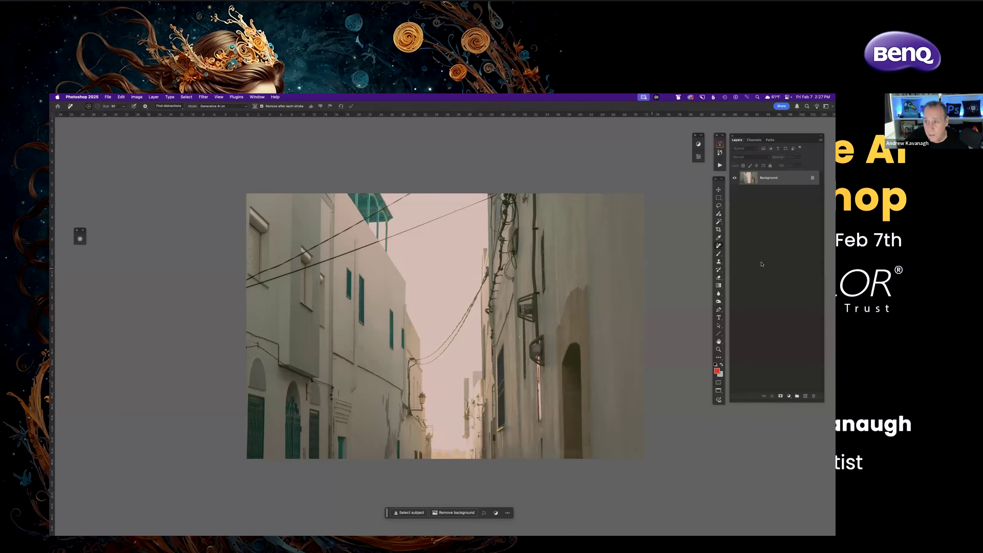
Duplicate the alley's Background layer and remove its wires and cables with the Remove tool's Find distractions option.
key("super+j")
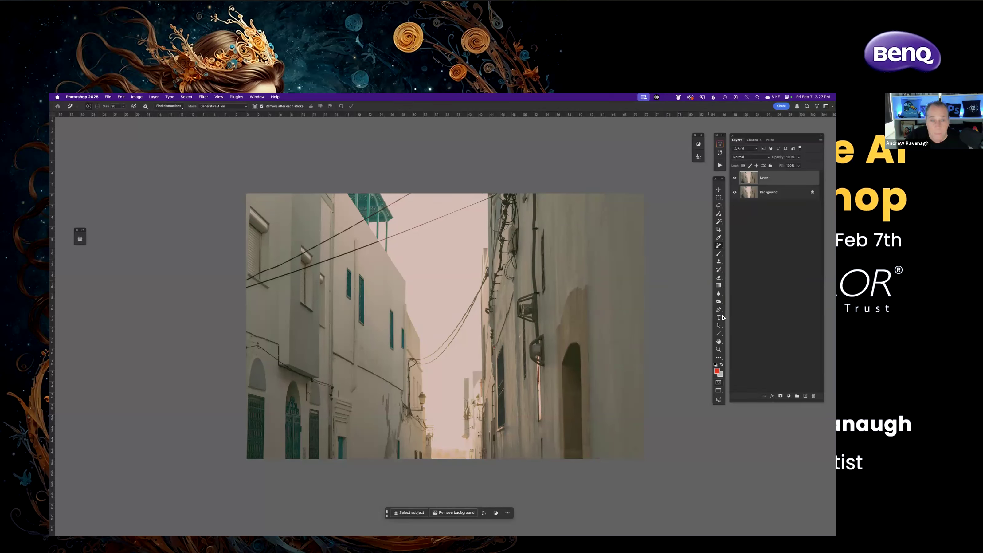
left_click(720, 246)
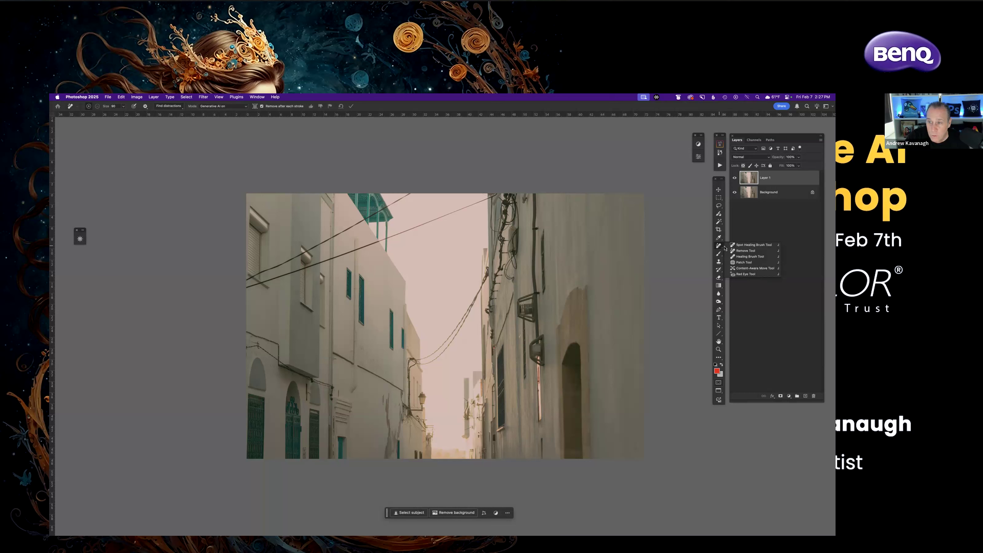
left_click(741, 251)
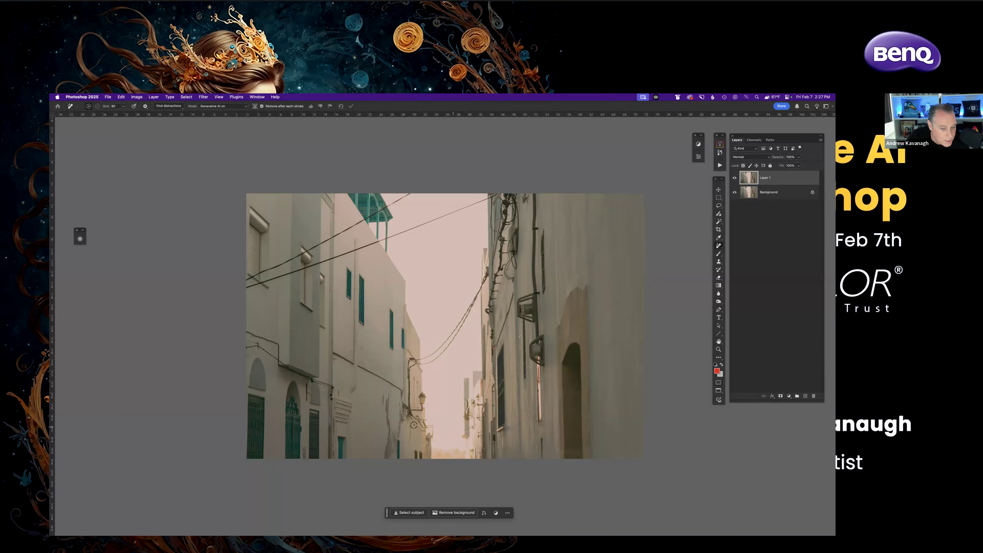
left_click(181, 107)
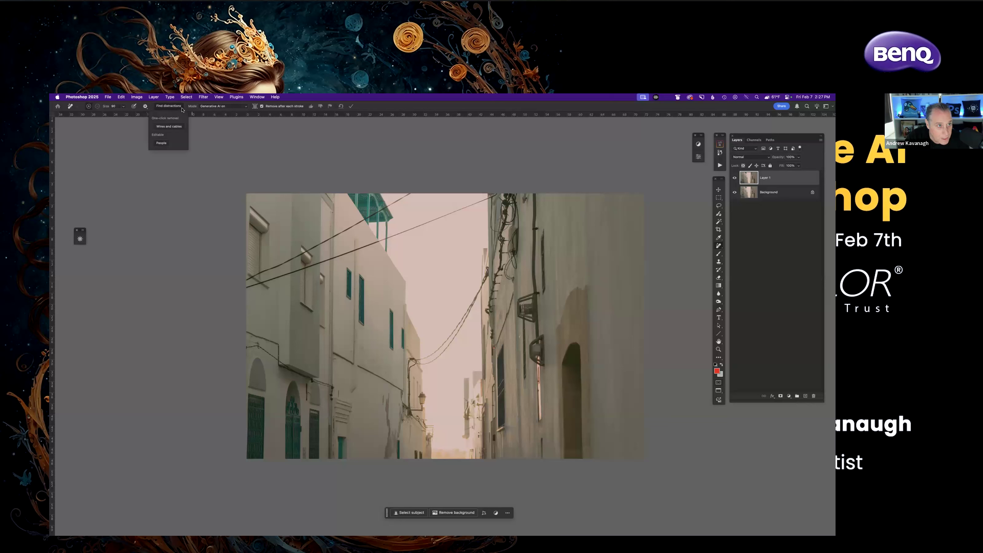
left_click(172, 127)
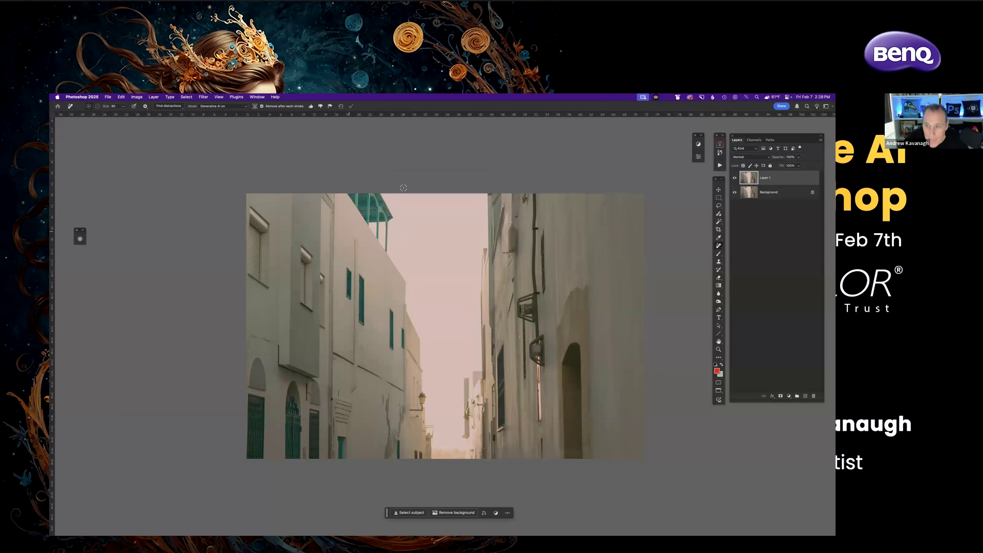
left_click(698, 157)
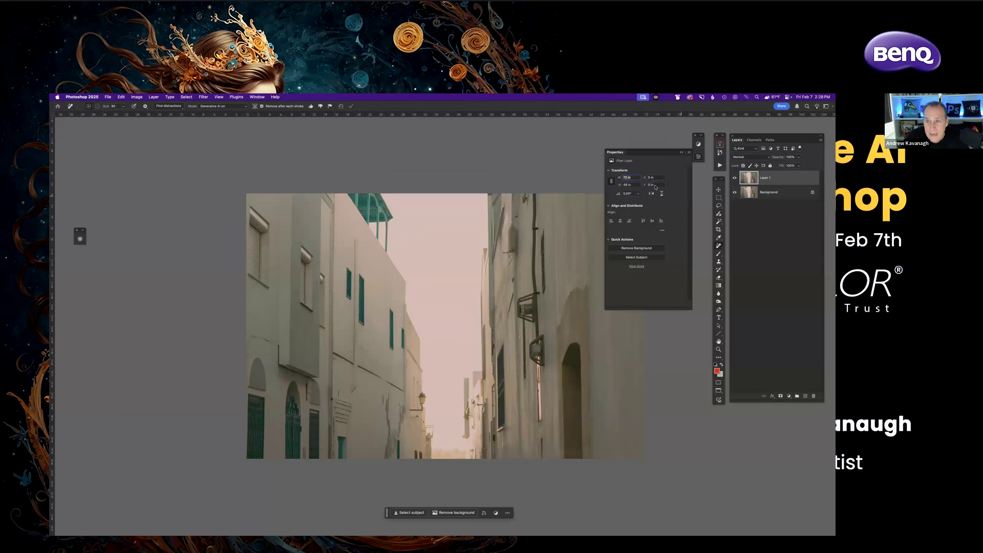
left_click(699, 157)
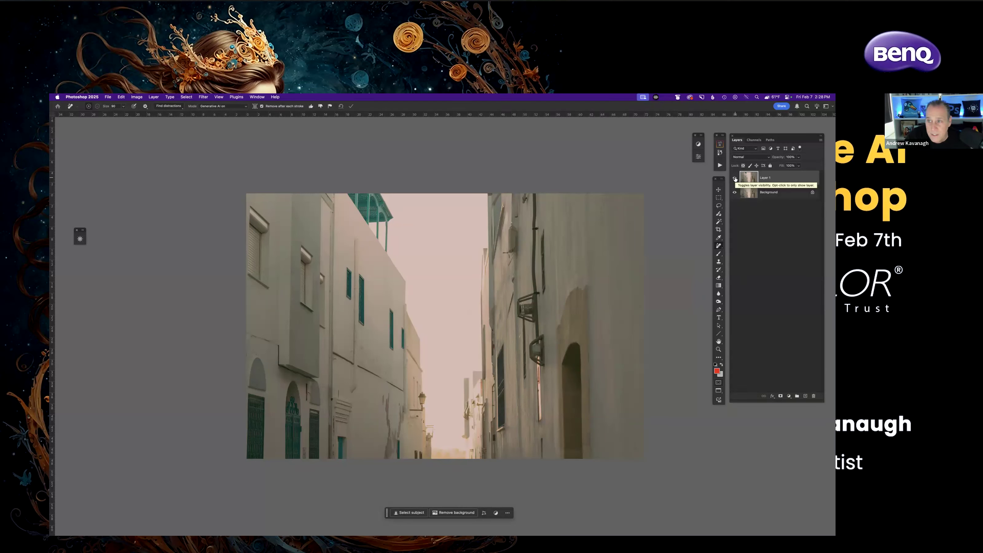
Hide and reshow Layer 1 several times to compare the cleaned alley with the original.
left_click(735, 179)
left_click(735, 179)
left_click(735, 178)
left_click(735, 178)
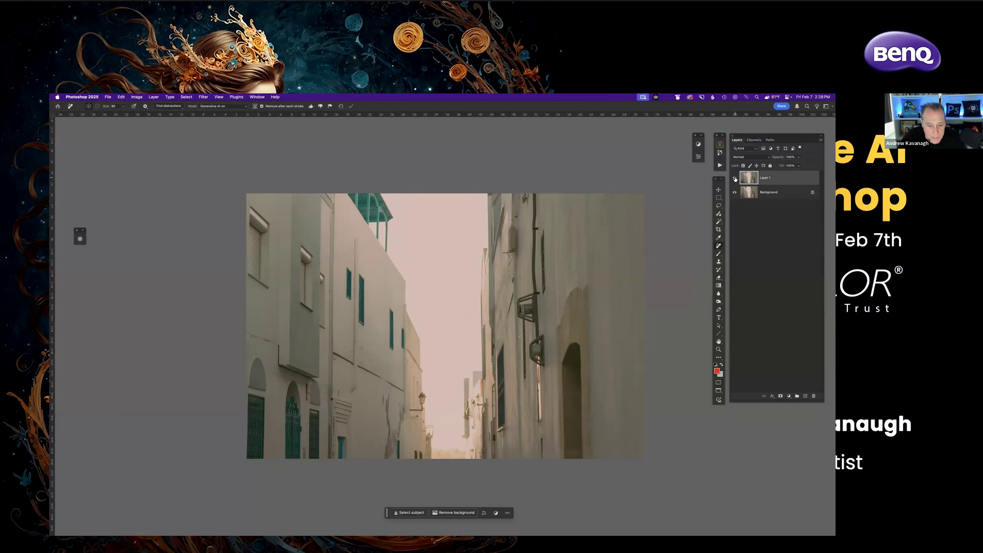
left_click(735, 179)
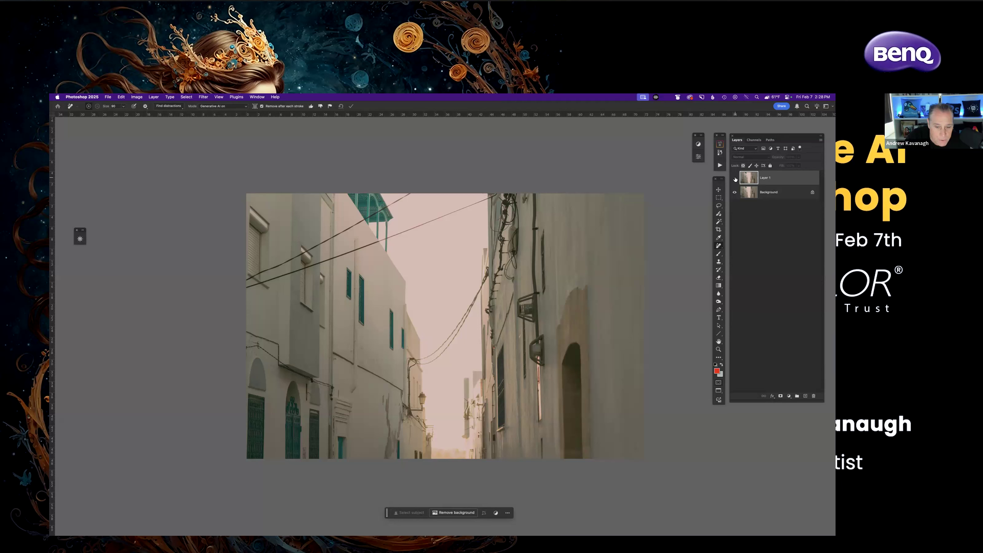
left_click(735, 178)
left_click(734, 177)
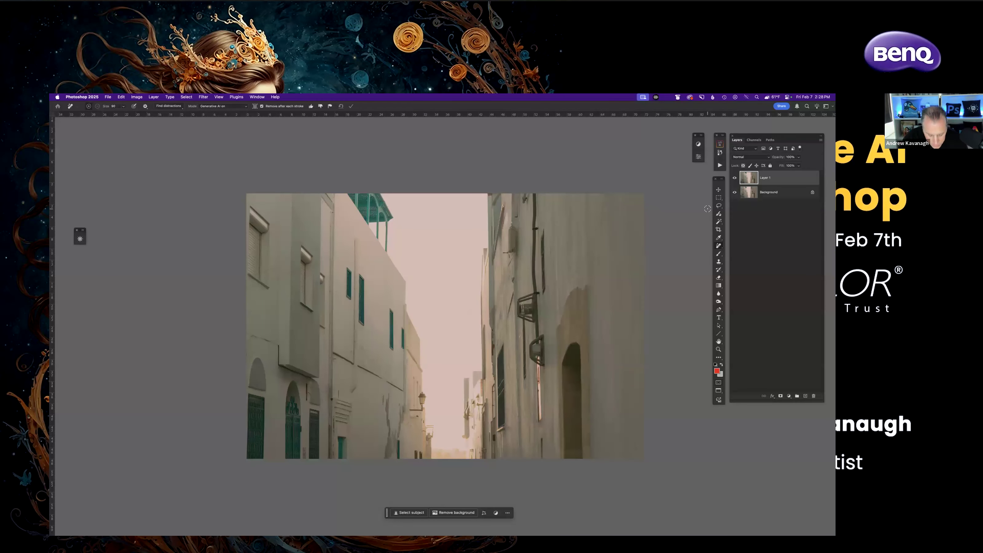
Return the alley photo to a floating window, then show the motorcycle street photo full screen and duplicate its Background layer.
key("f")
key("f")
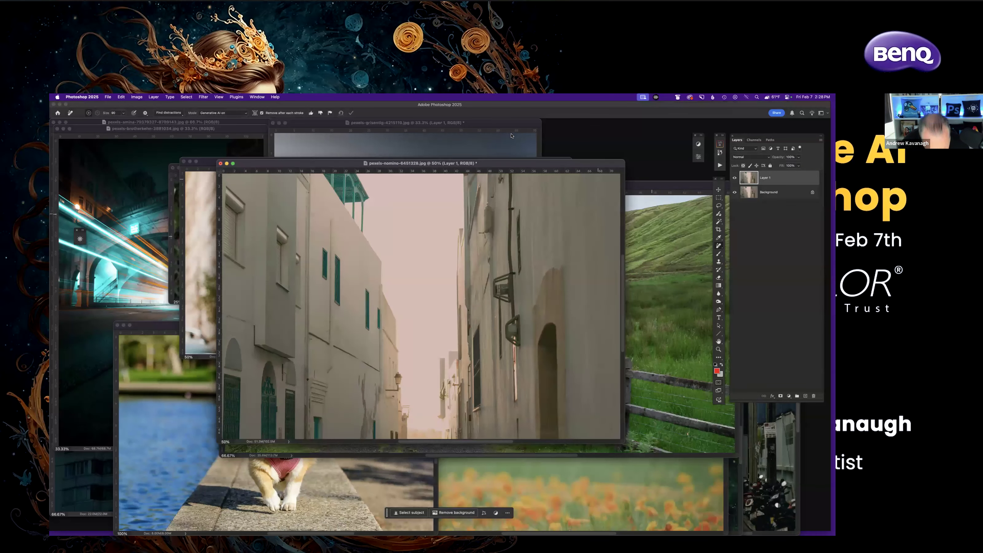
key("ctrl+Up")
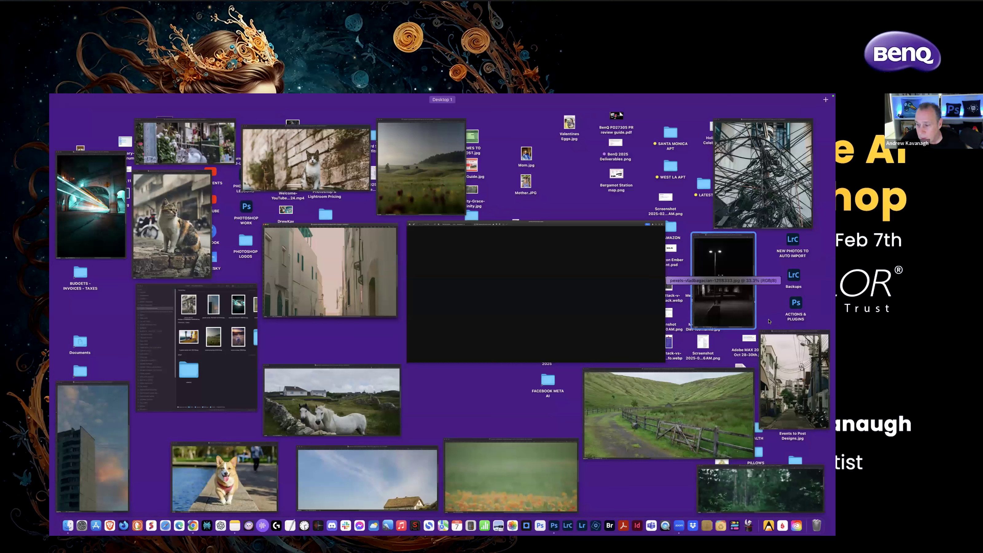
left_click(792, 359)
left_click_drag(643, 237, 392, 164)
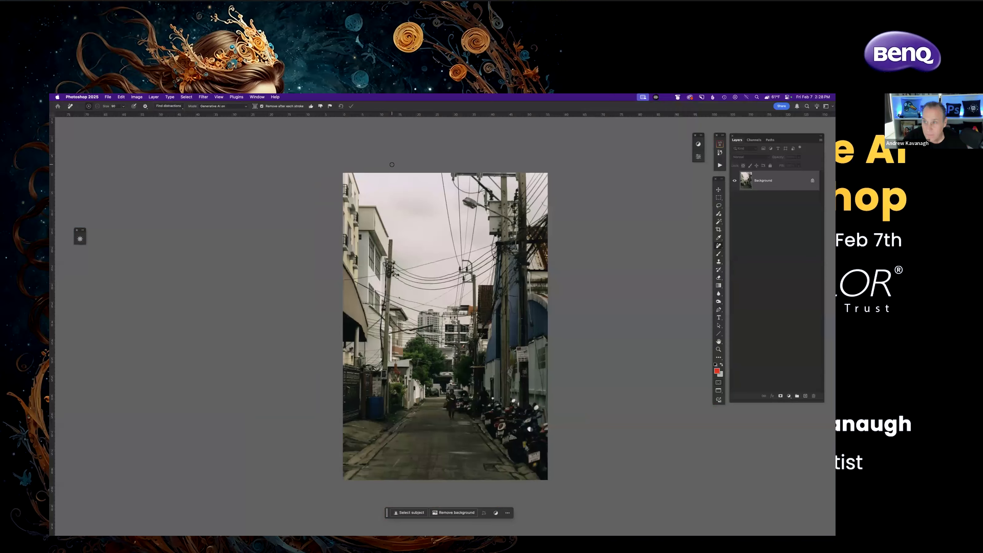
key("ctrl+j")
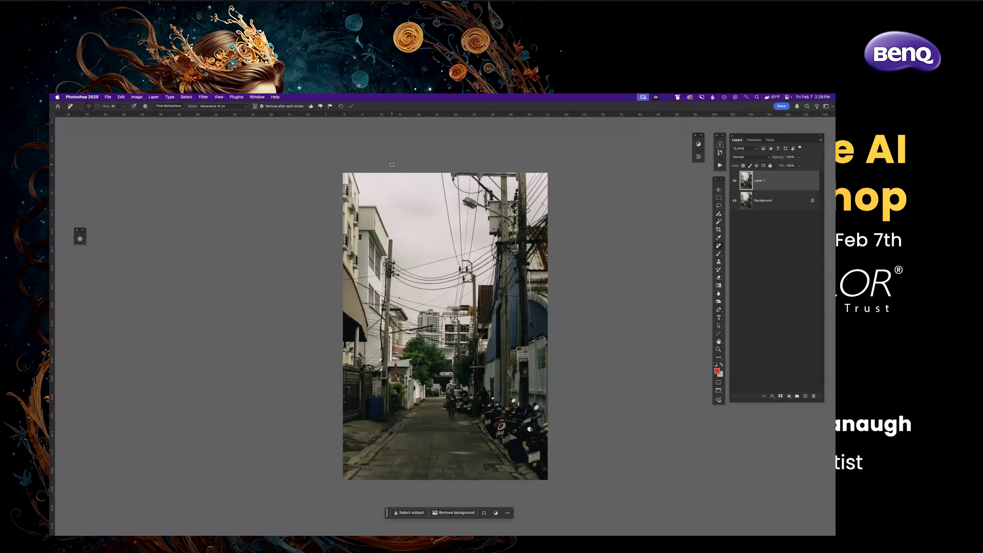
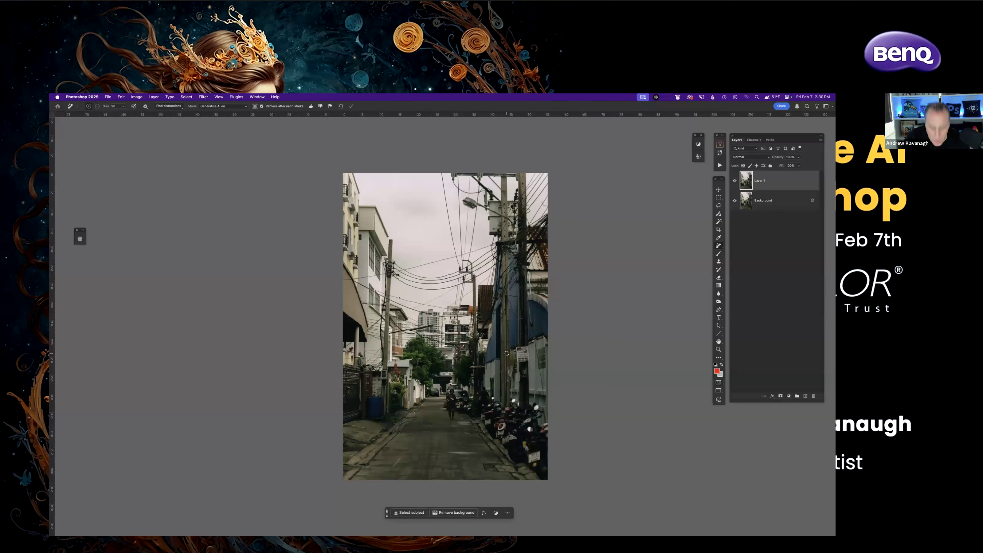
left_click(260, 97)
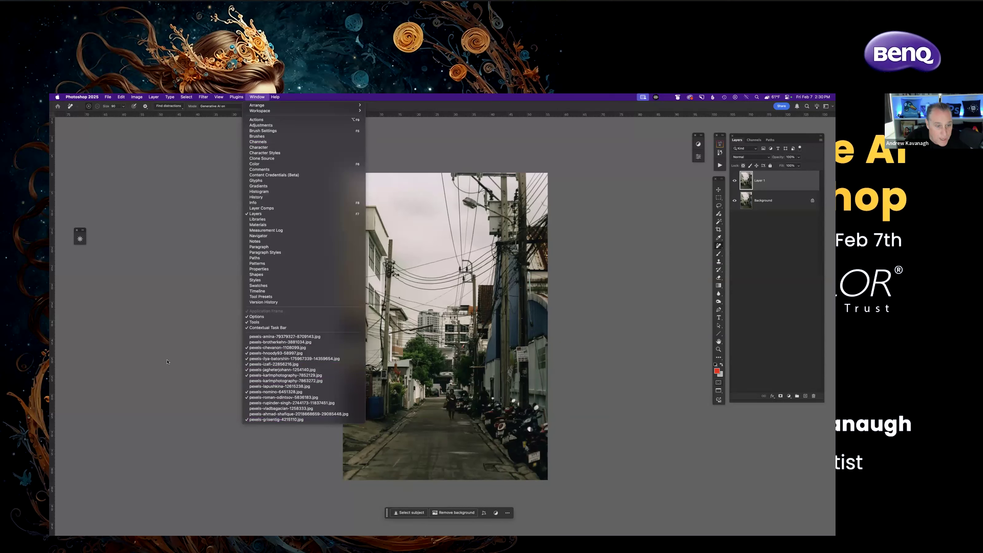
left_click(199, 323)
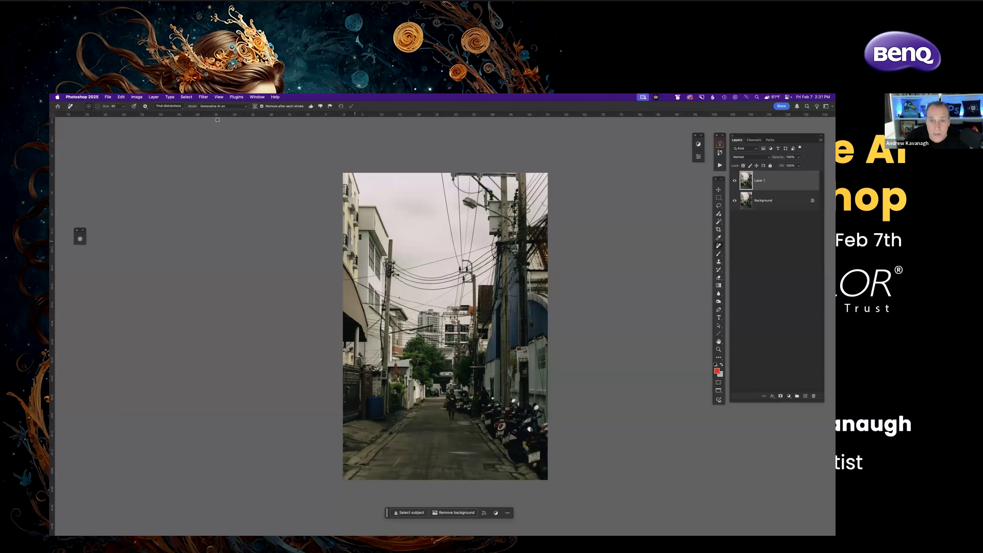
Try adjusting Layer 1's colour temperature, exposure, contrast, highlights and whites in the Camera Raw Filter, and compare with the original.
left_click(202, 97)
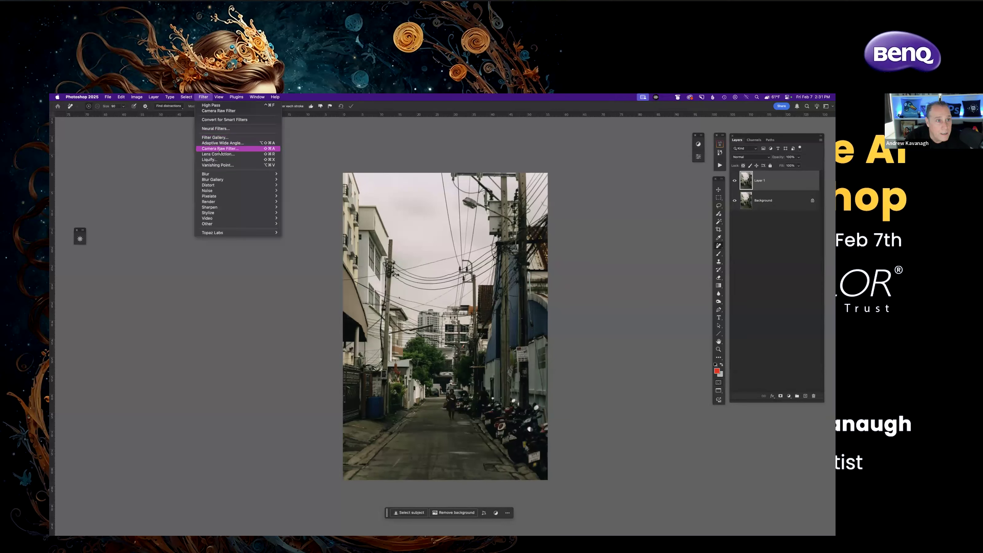
left_click(219, 149)
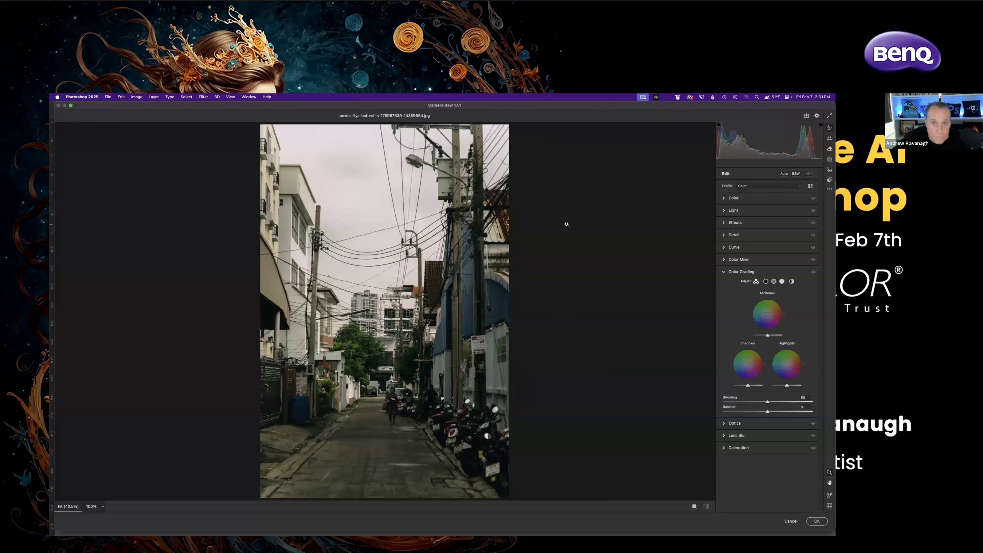
left_click(724, 199)
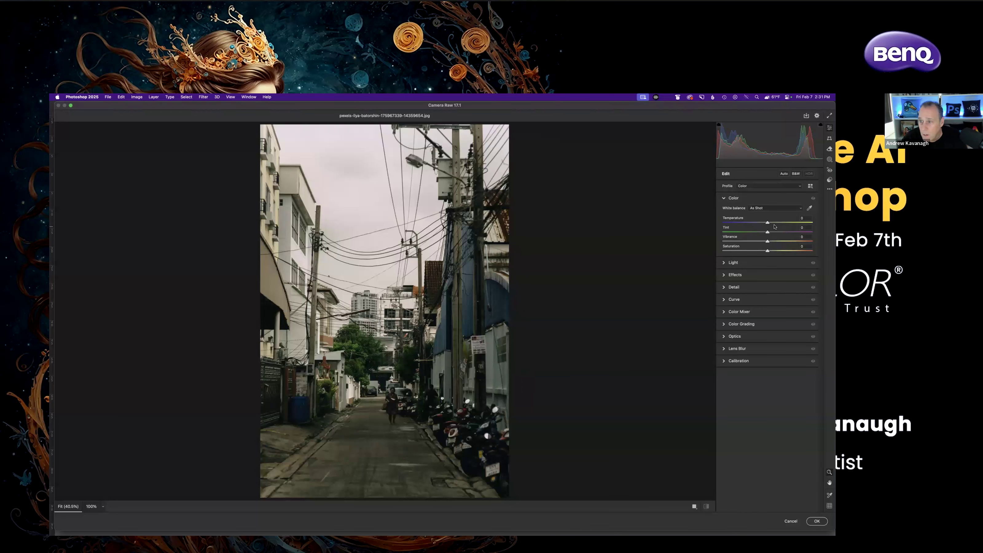
left_click_drag(768, 223, 774, 224)
left_click(724, 262)
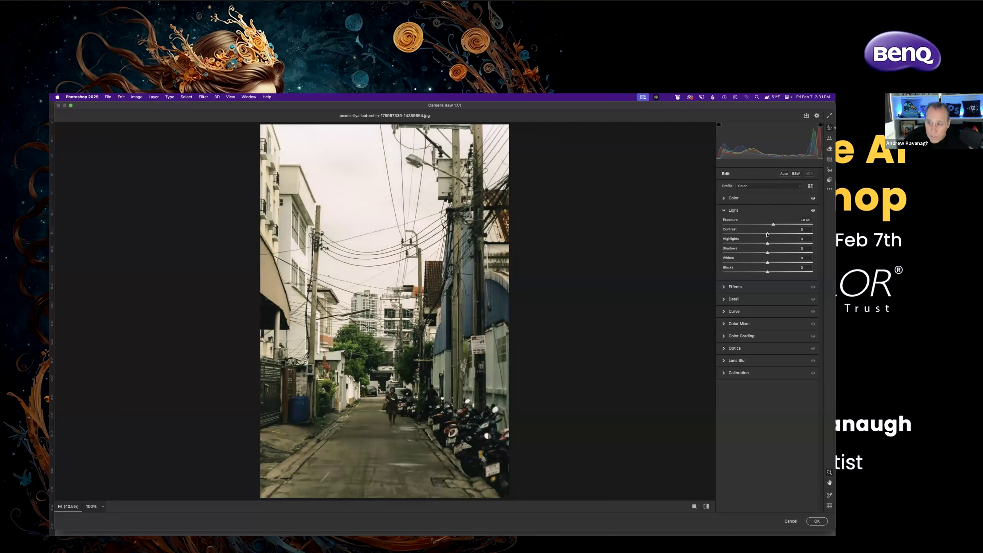
left_click_drag(767, 235, 775, 264)
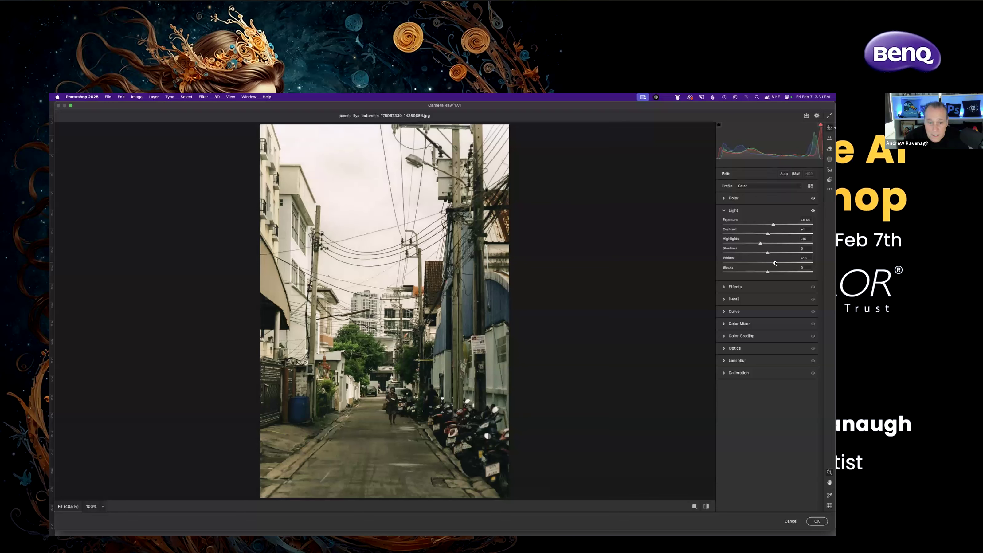
left_click(705, 507)
left_click(705, 506)
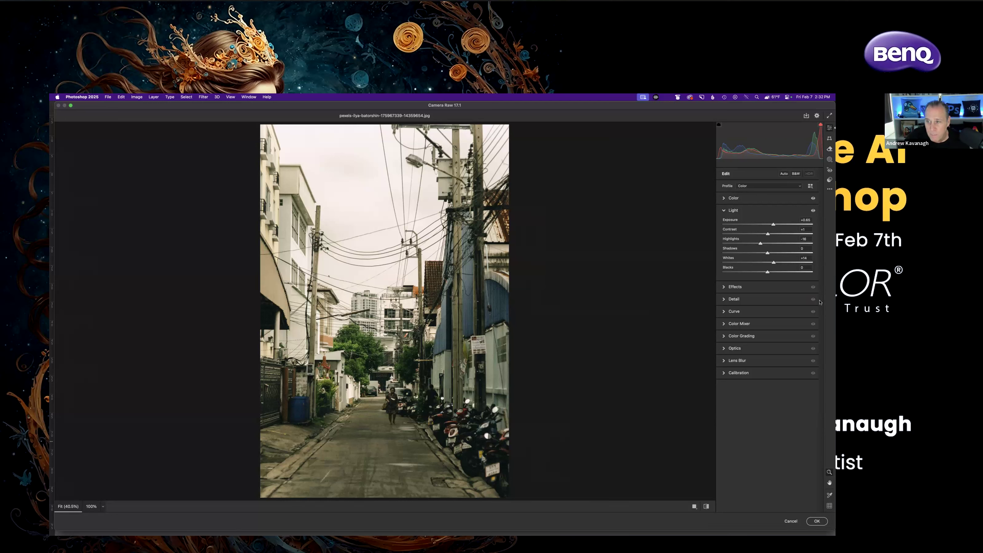
Readjust the exposure, then discard all Camera Raw changes.
left_click(771, 225)
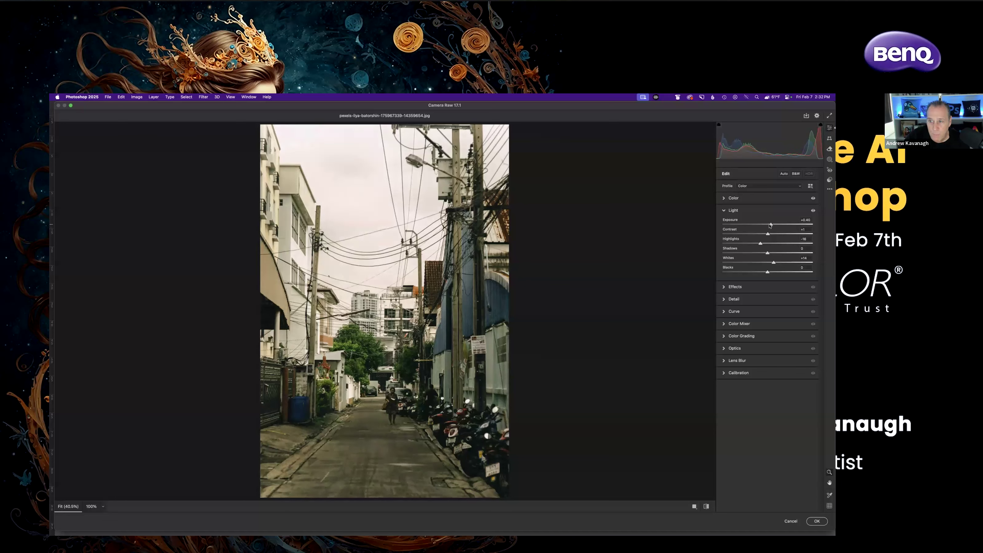
left_click_drag(774, 226, 775, 225)
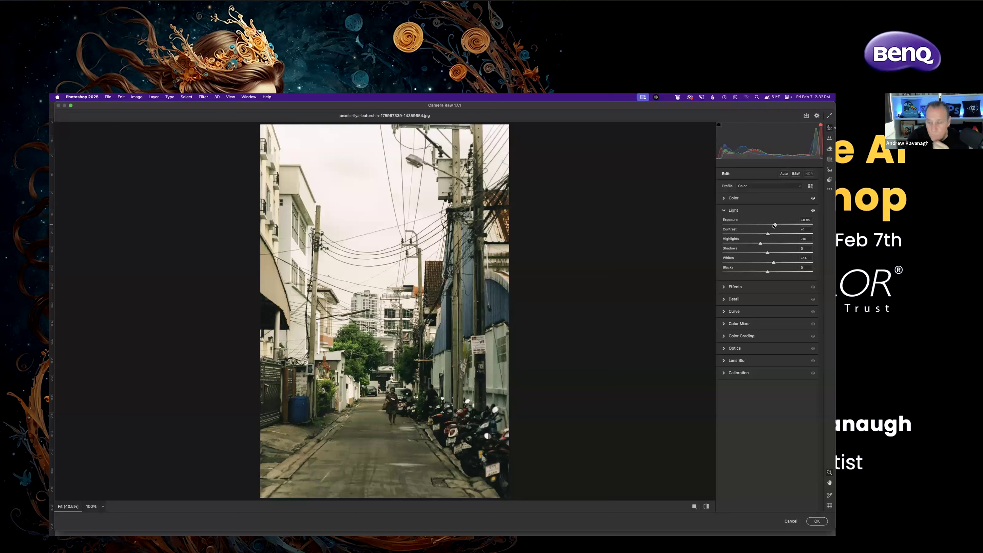
left_click(791, 521)
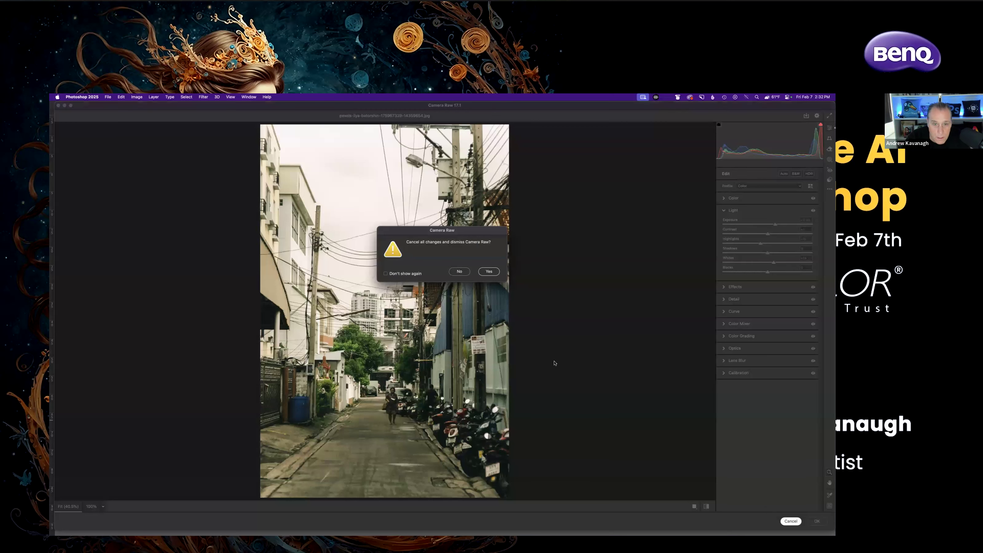
left_click(489, 271)
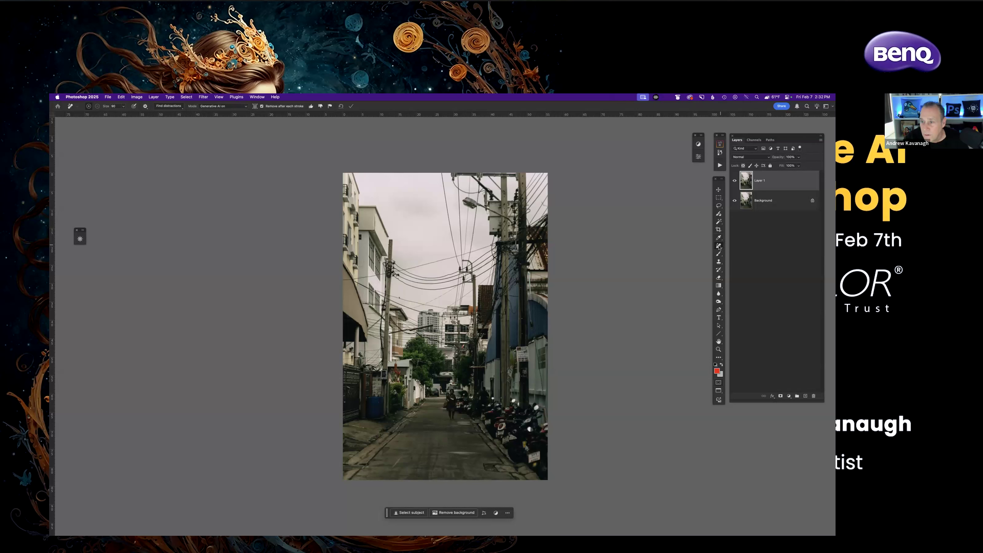
Try painting over one overhead wire in the sky with the Remove tool, then undo the removal.
right_click(718, 245)
left_click(735, 251)
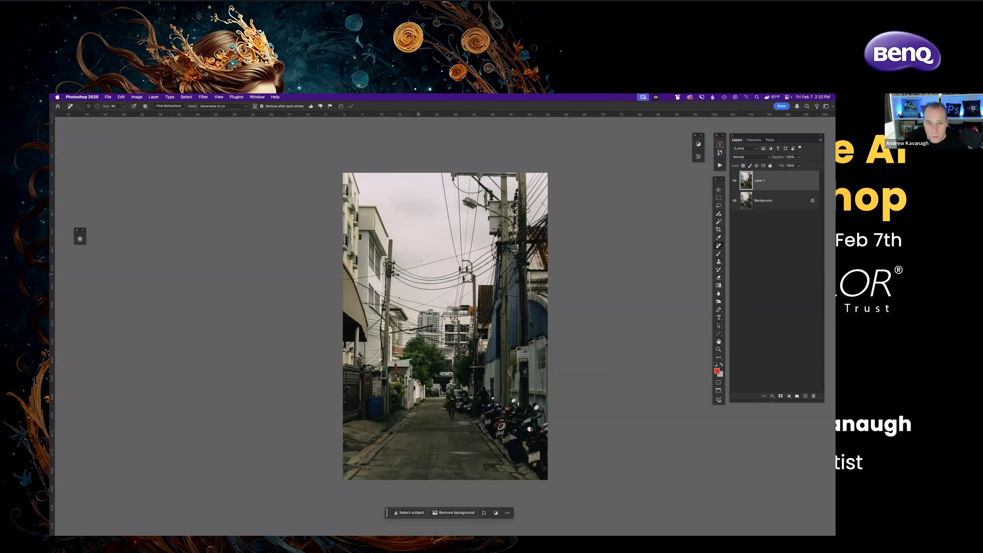
left_click_drag(412, 267, 494, 243)
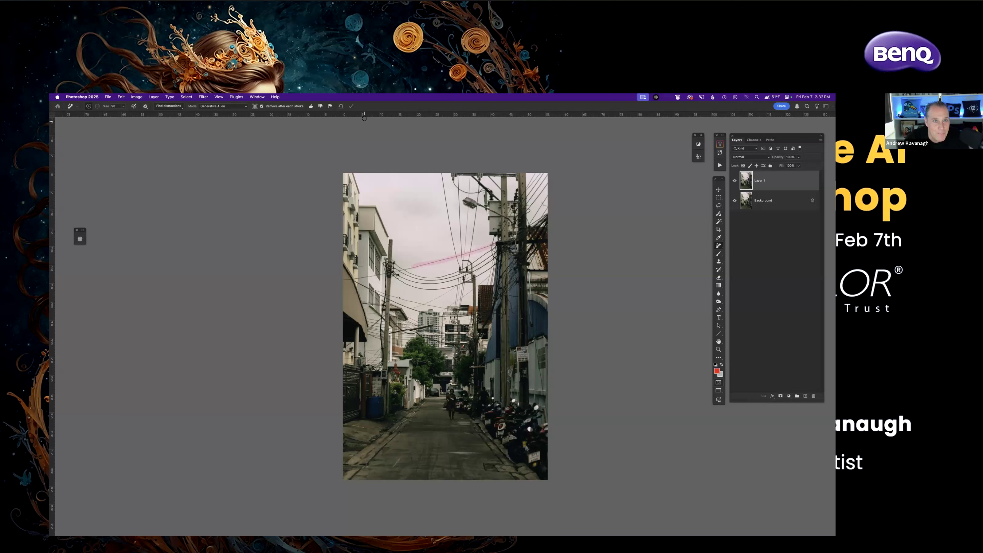
left_click(351, 107)
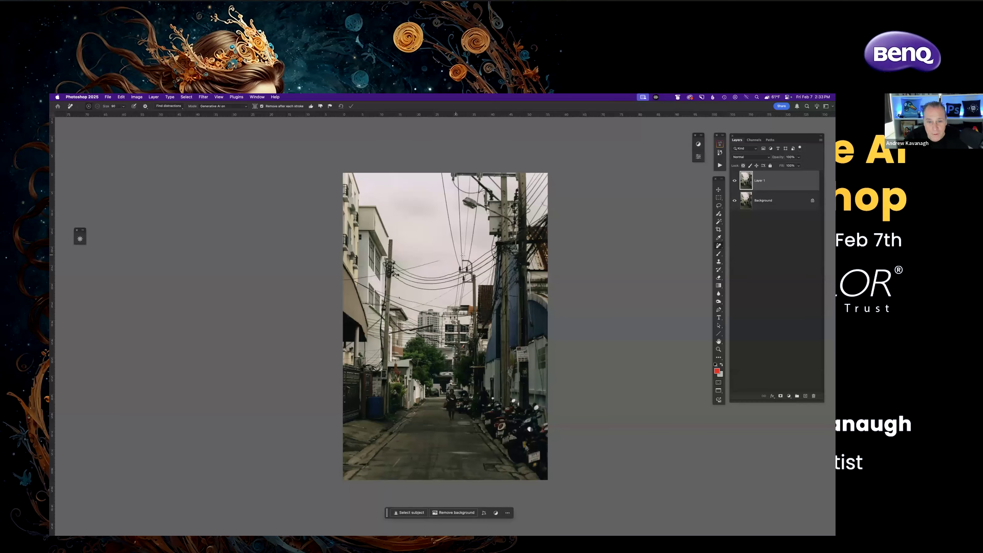
key("super+z")
Remove the wires and cables from Layer 1 with the Remove tool's Find distractions option.
right_click(721, 248)
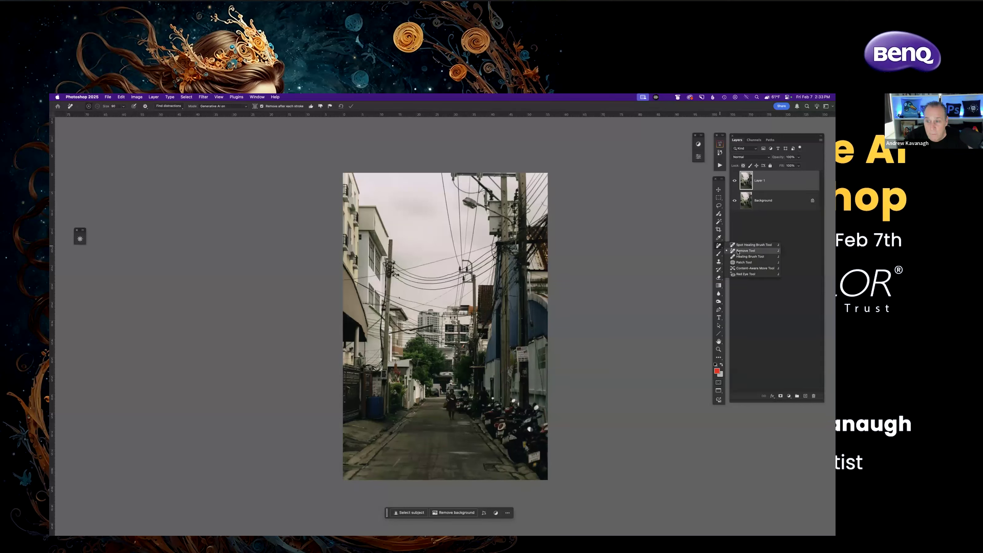
left_click(737, 251)
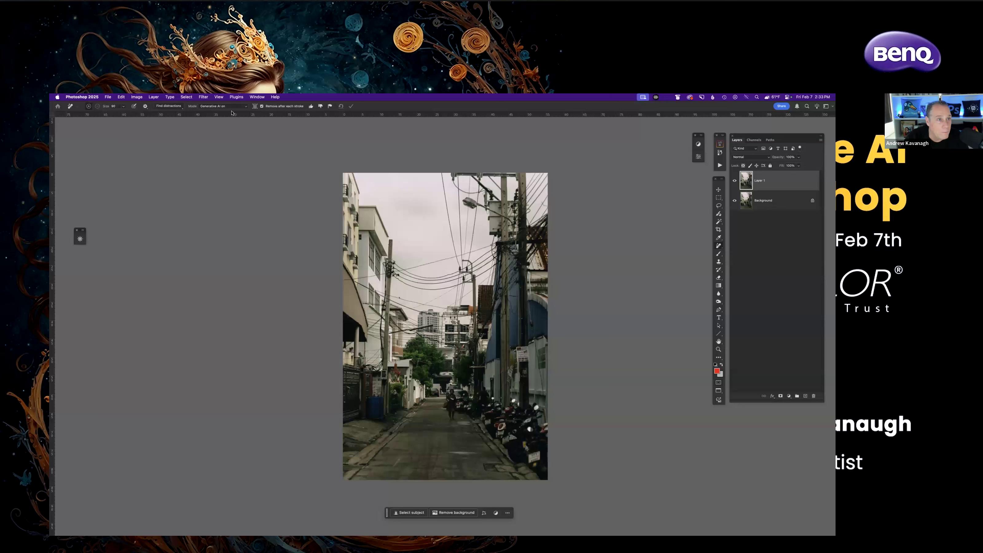
left_click(182, 108)
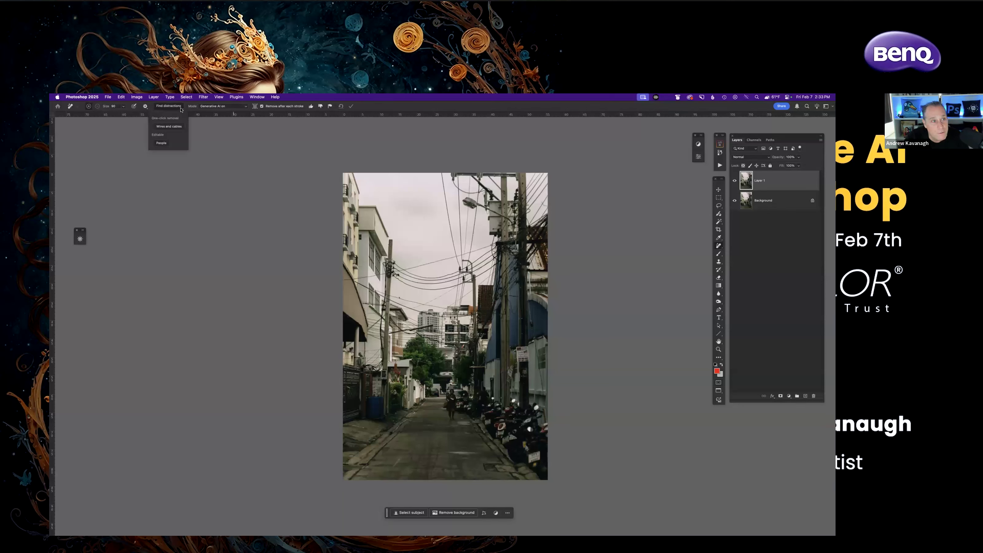
left_click(169, 127)
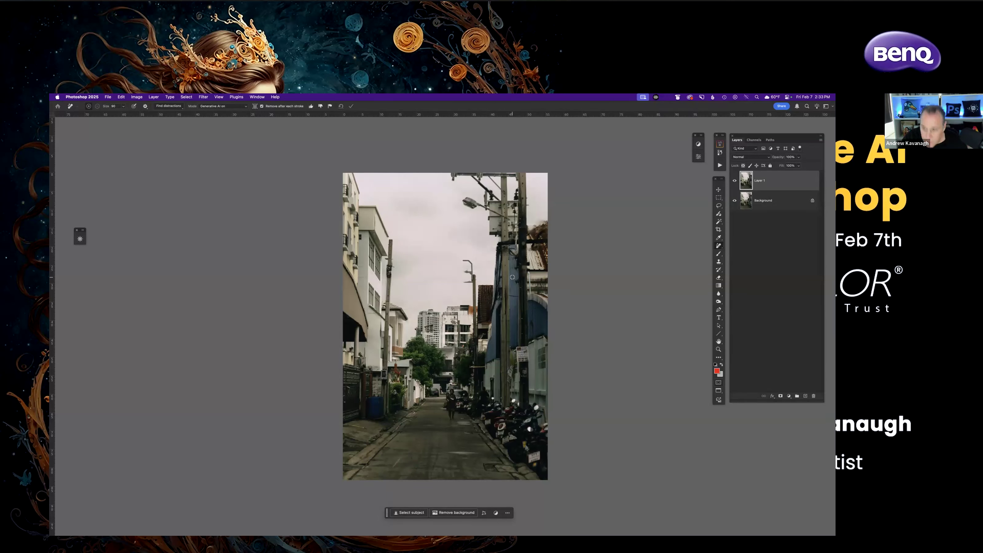
key("s")
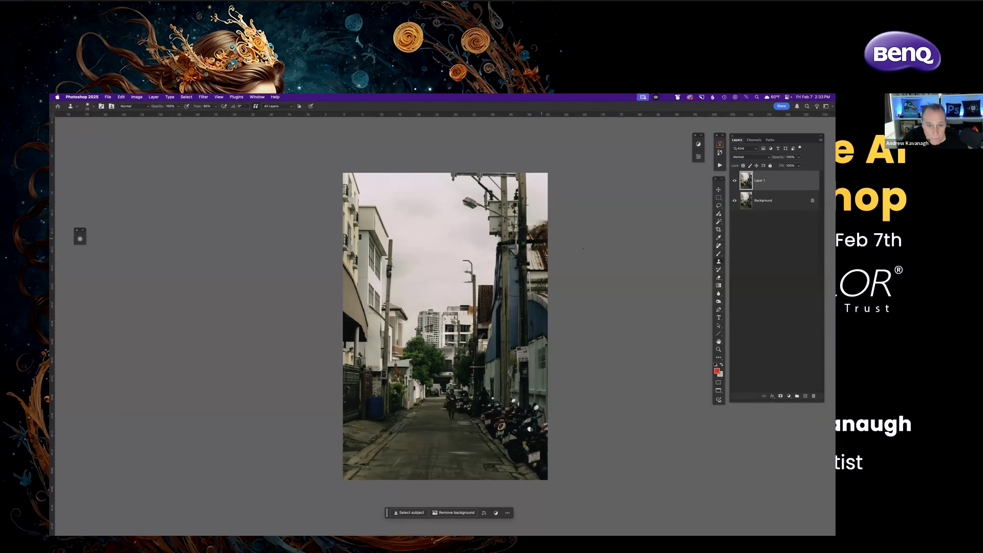
key("bracketright")
key("bracketright")
key("bracketright")
key("bracketright")
key("bracketright")
key("bracketright")
Lasso the small curved-top utility pole near the middle of the street and run Generative Fill without a prompt.
key("l")
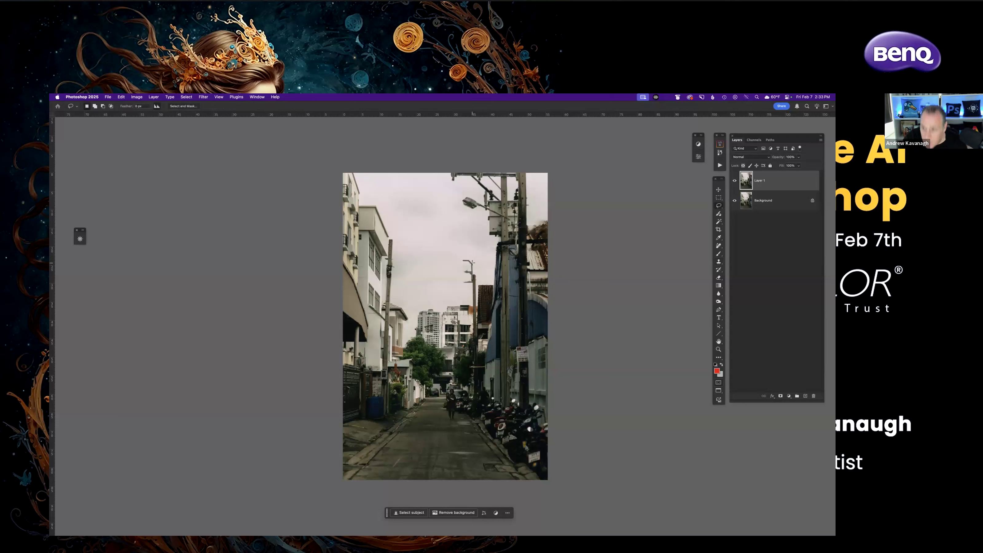
key("w")
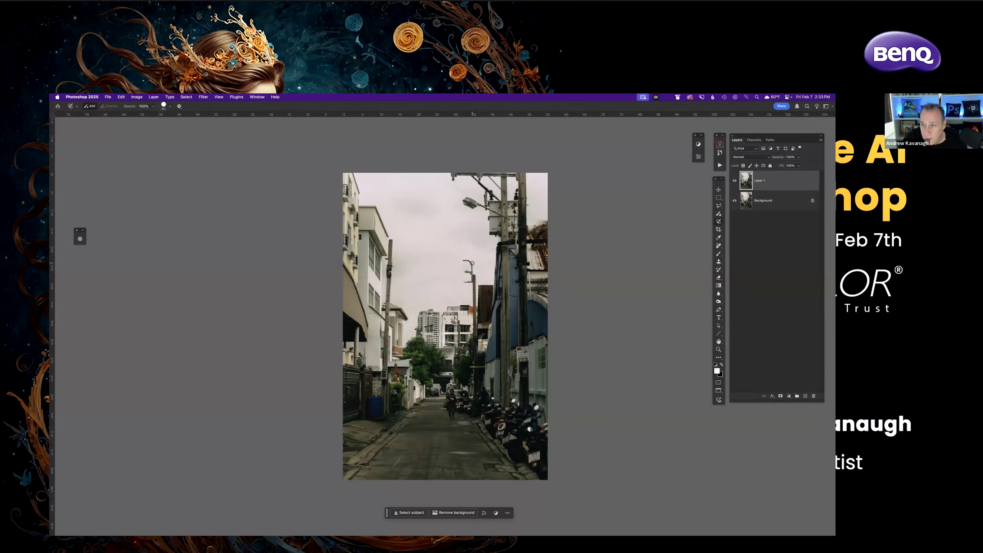
key("l")
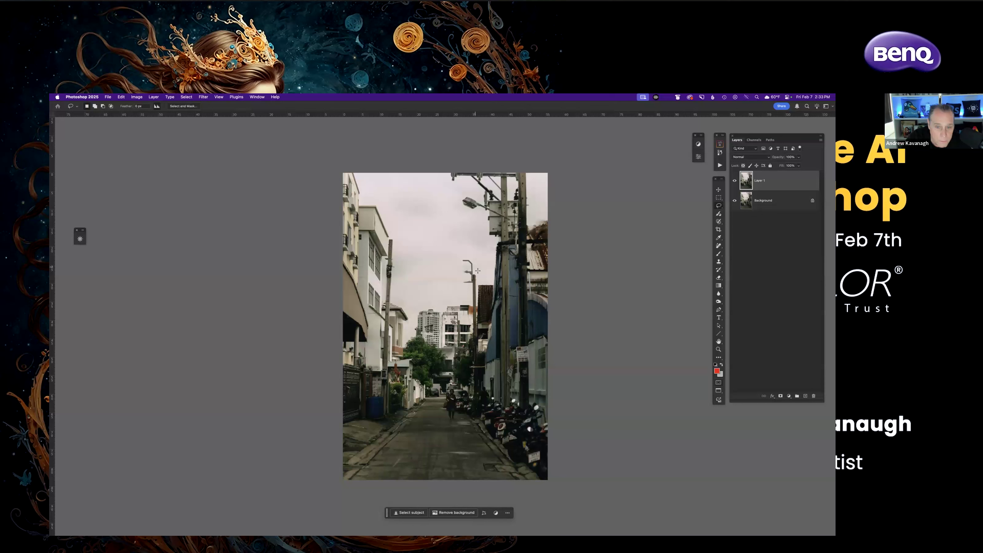
mouse_move(476, 268)
left_mouse_down()
mouse_move(455, 267)
mouse_move(476, 358)
left_mouse_up()
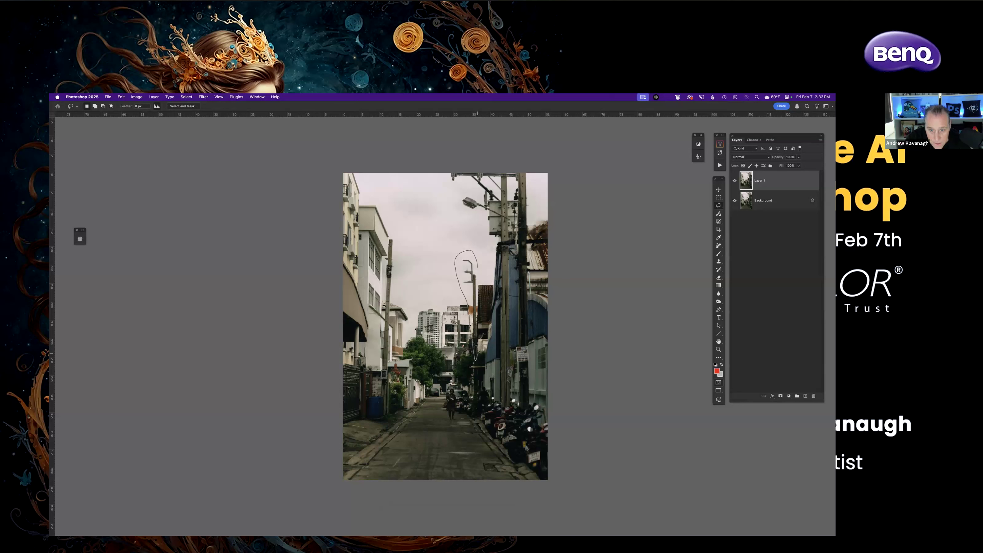
left_click_drag(481, 317, 476, 263)
left_click(411, 513)
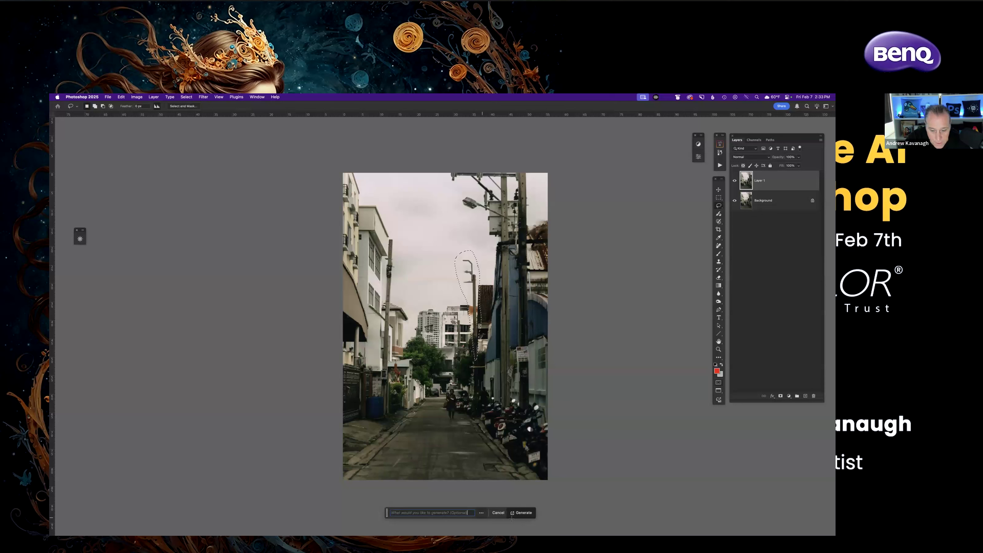
left_click(523, 513)
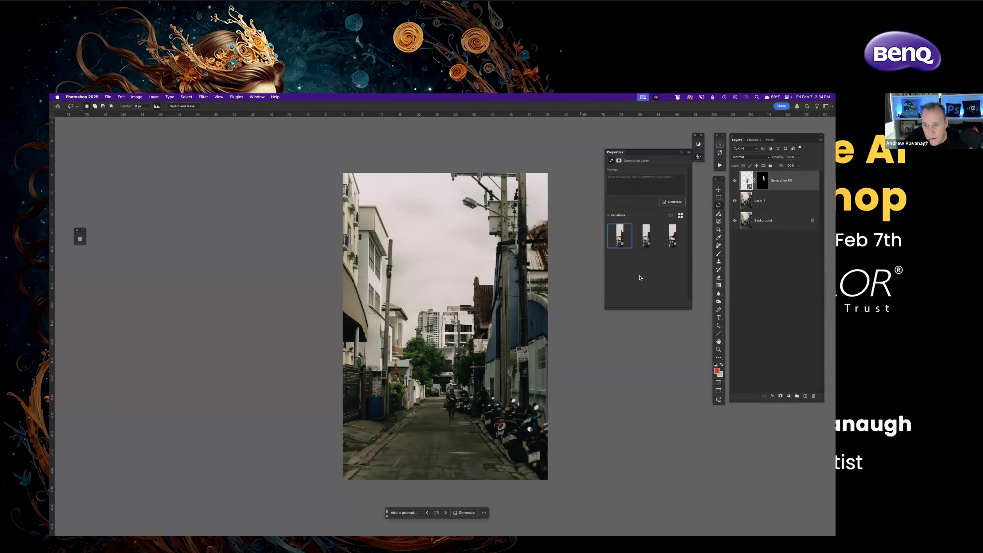
Compare the three Generative Fill variations of the removed pole and keep the second one.
left_click(643, 241)
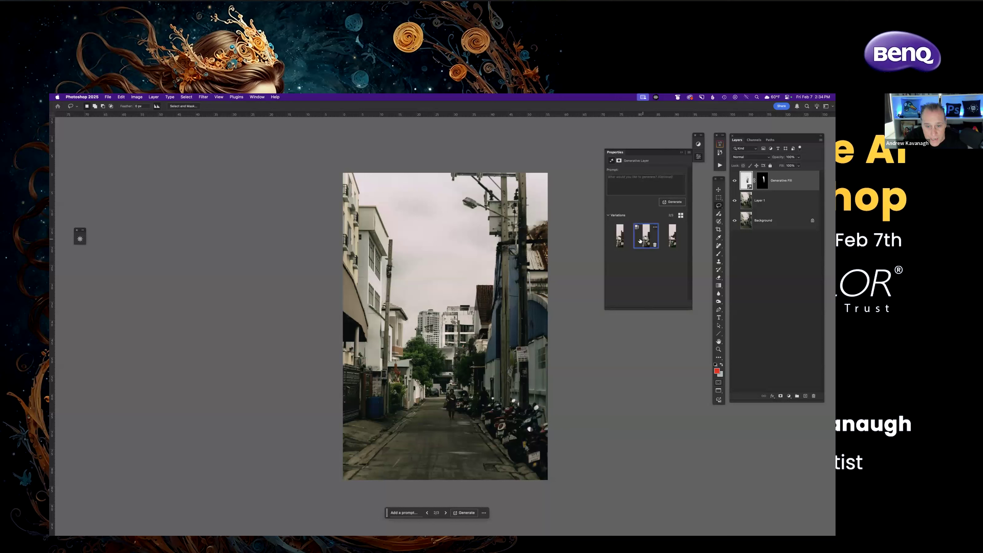
left_click(621, 241)
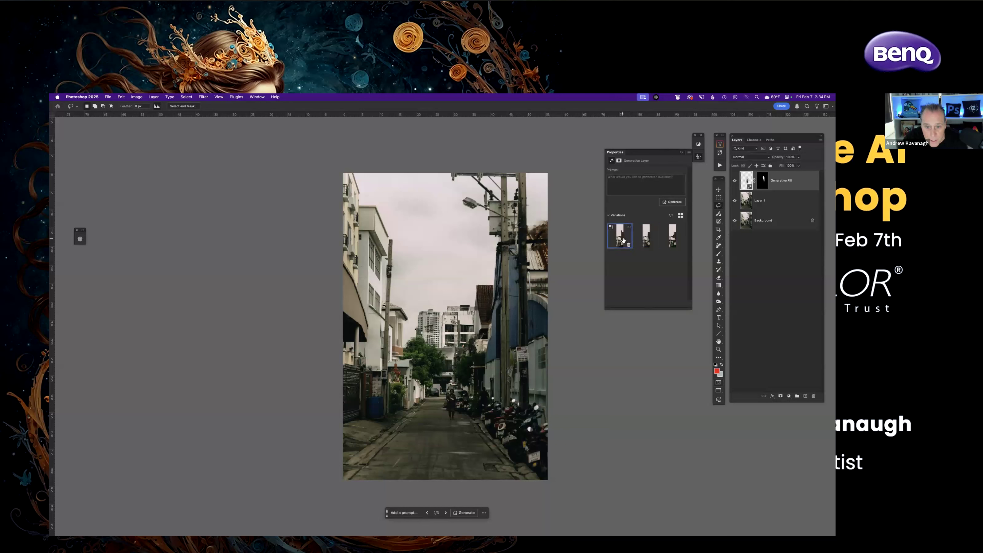
left_click(643, 238)
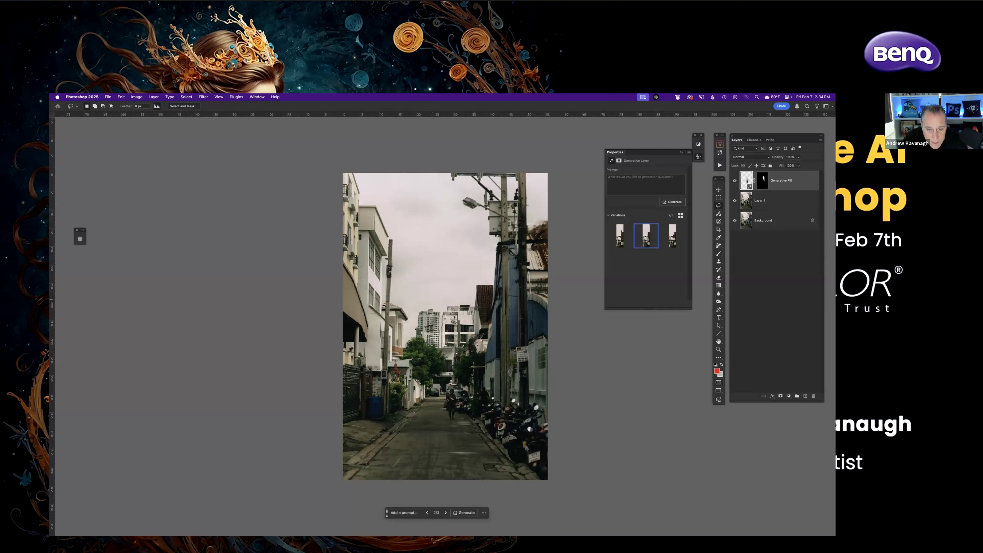
left_click(621, 237)
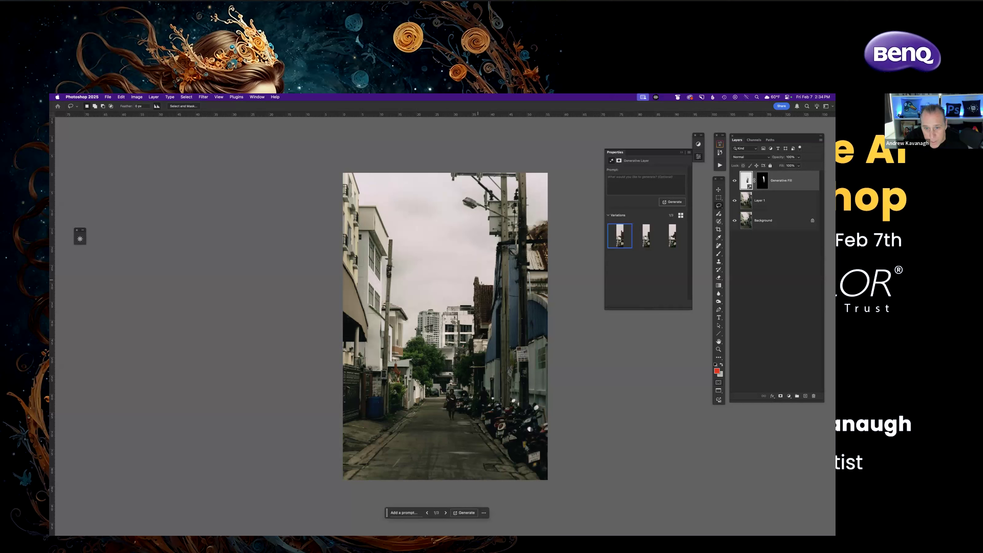
left_click(672, 237)
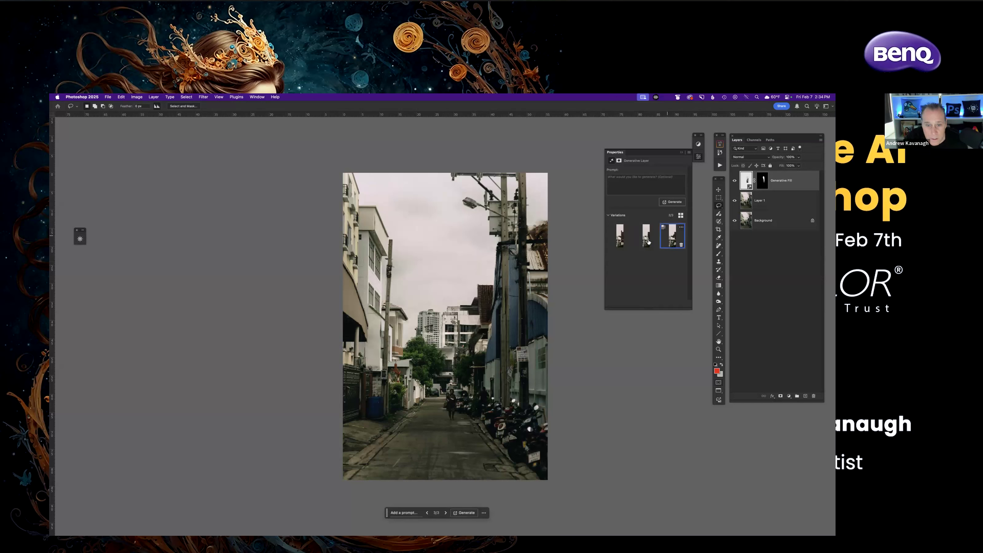
left_click(645, 238)
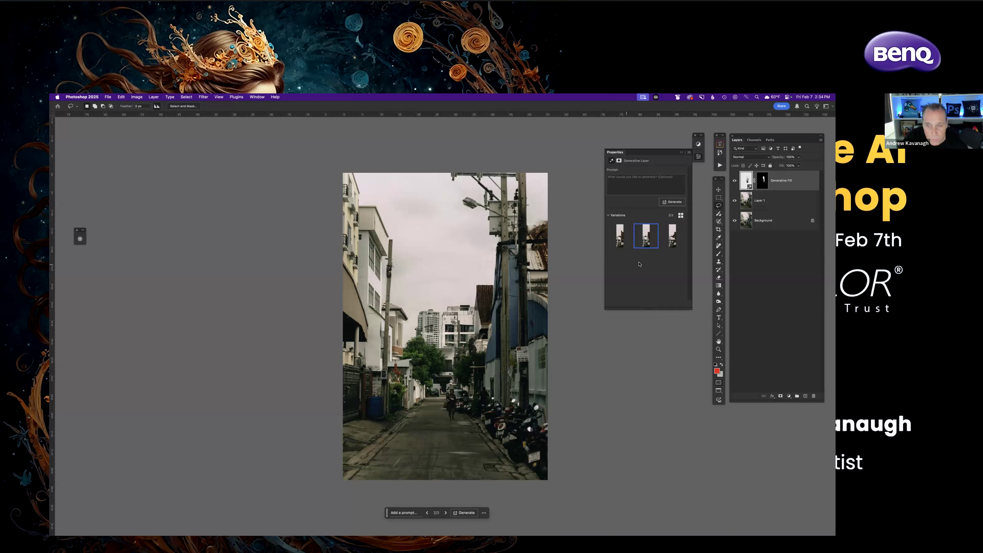
Merge the Generative Fill layer with Layer 1, then hide and reshow the merged layer to compare it with the original street.
left_click(780, 203)
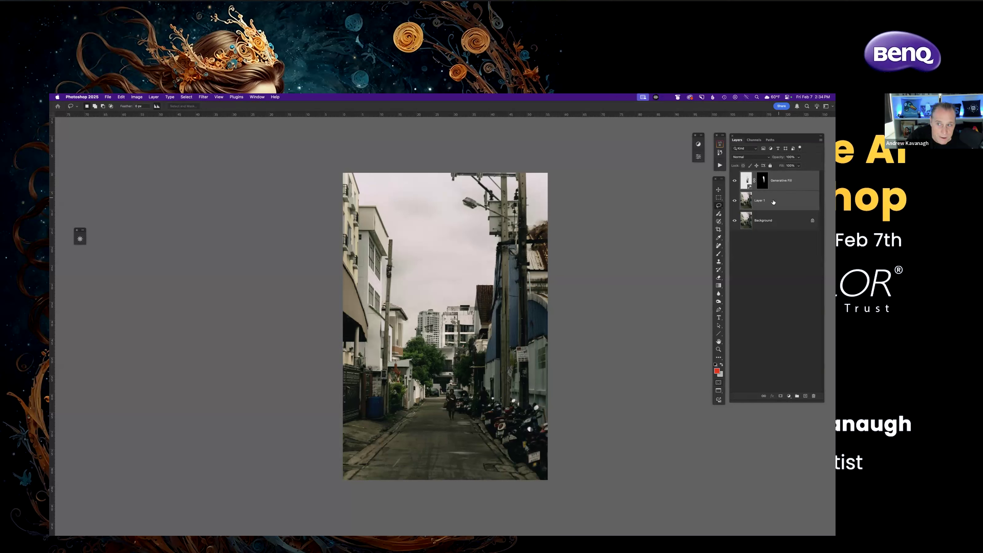
key("ctrl+e")
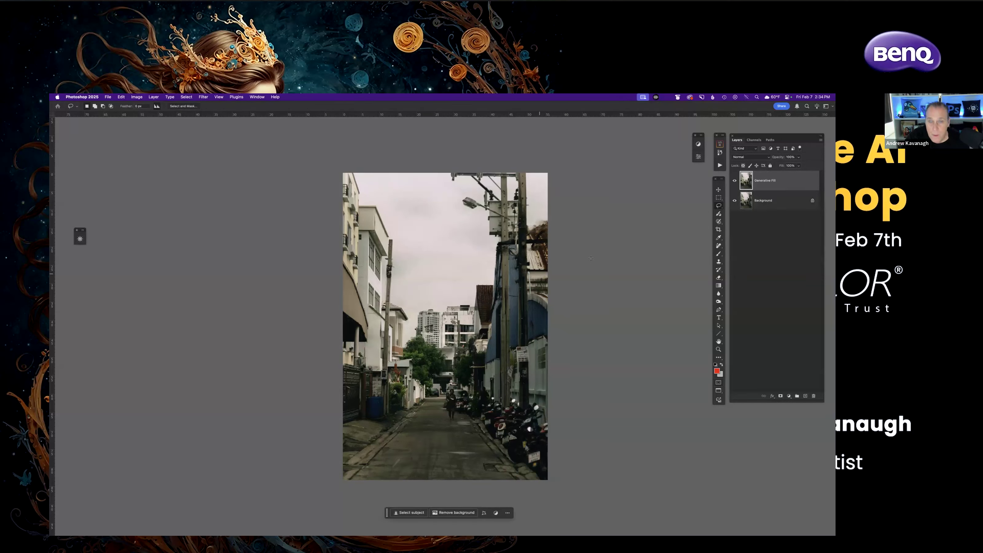
left_click(735, 180)
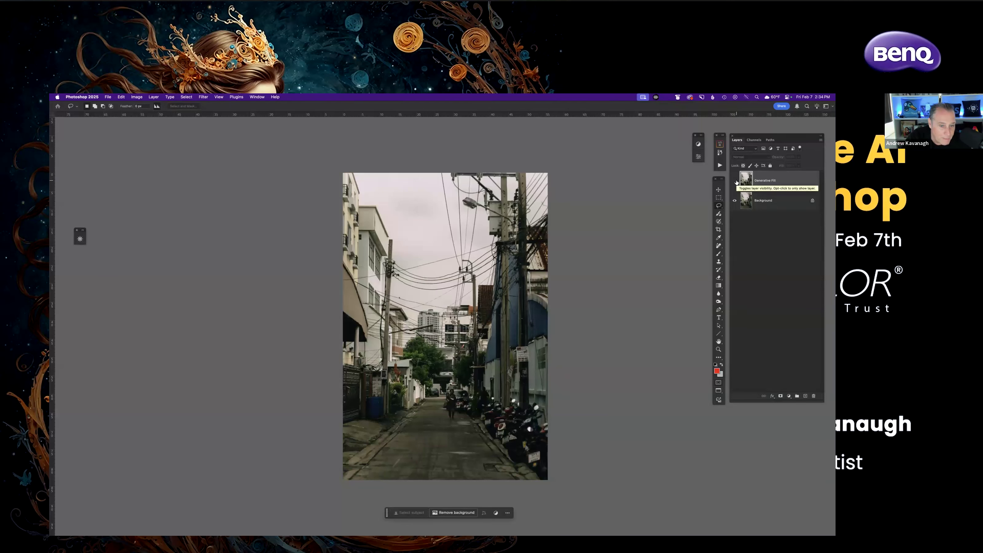
left_click(735, 180)
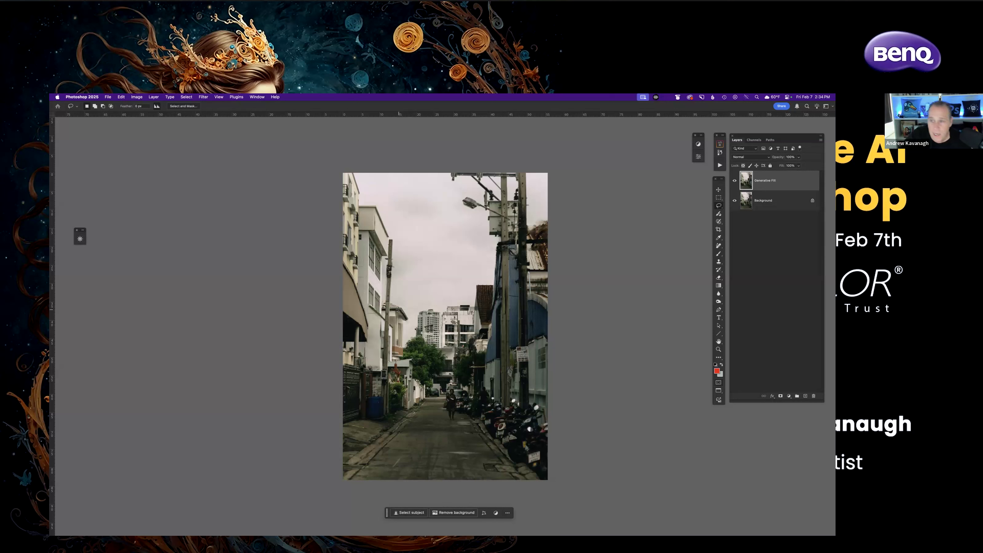
Outline the tall utility pole beside the white building with the Polygonal Lasso and check the selection in Quick Mask.
right_click(719, 207)
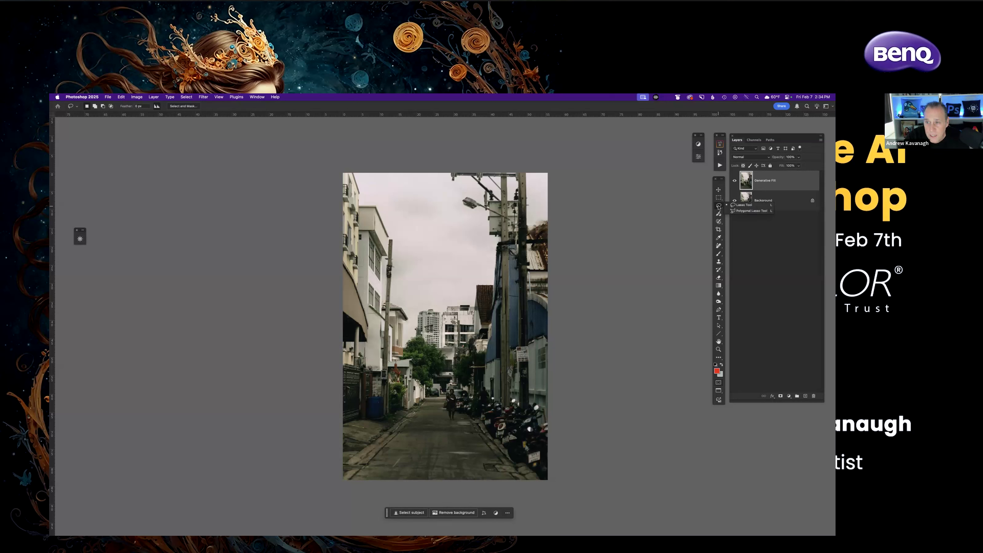
left_click(743, 211)
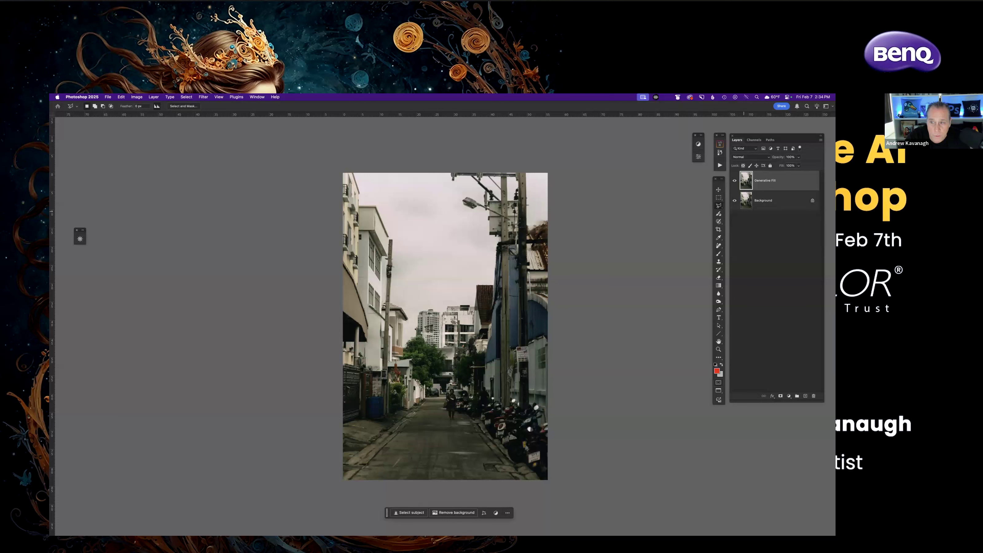
left_click(388, 236)
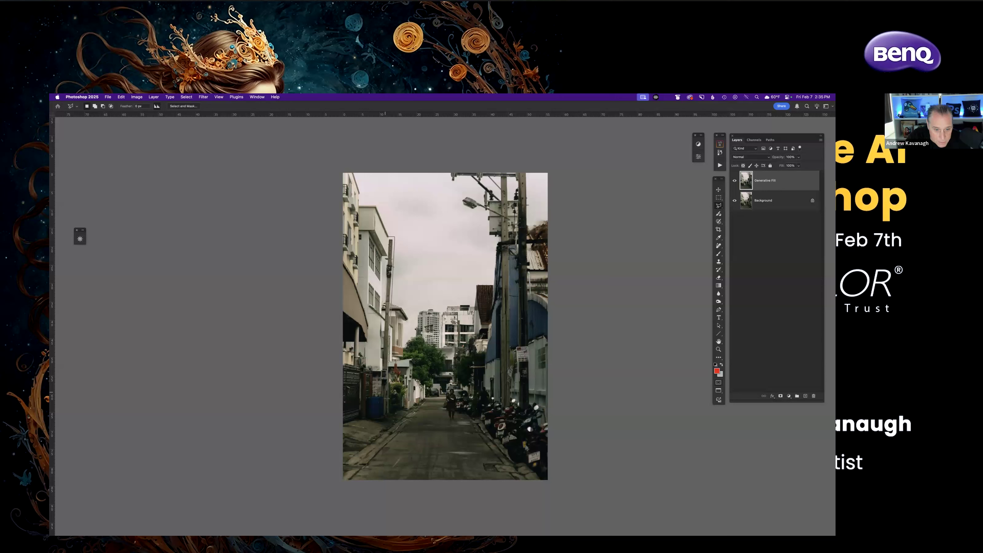
left_click(389, 417)
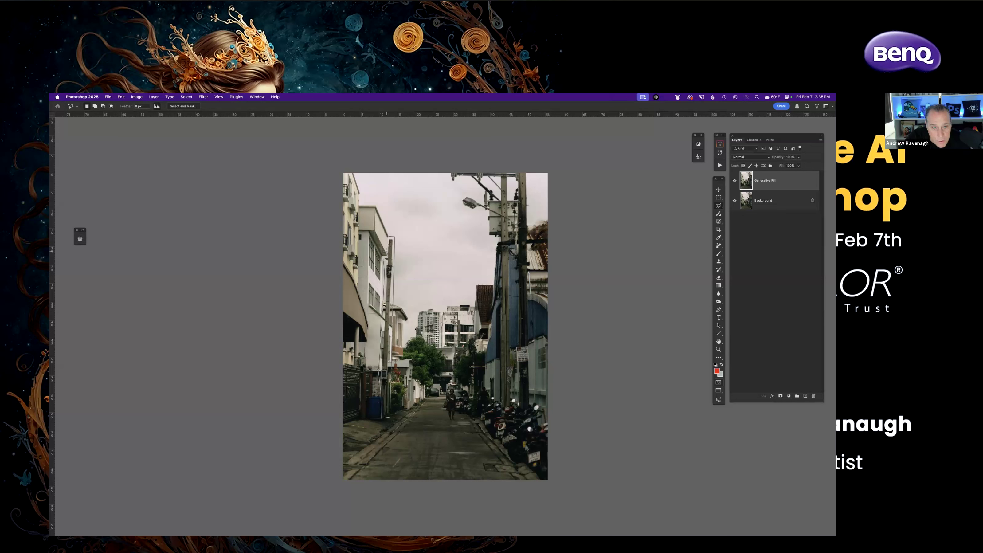
left_click(387, 238)
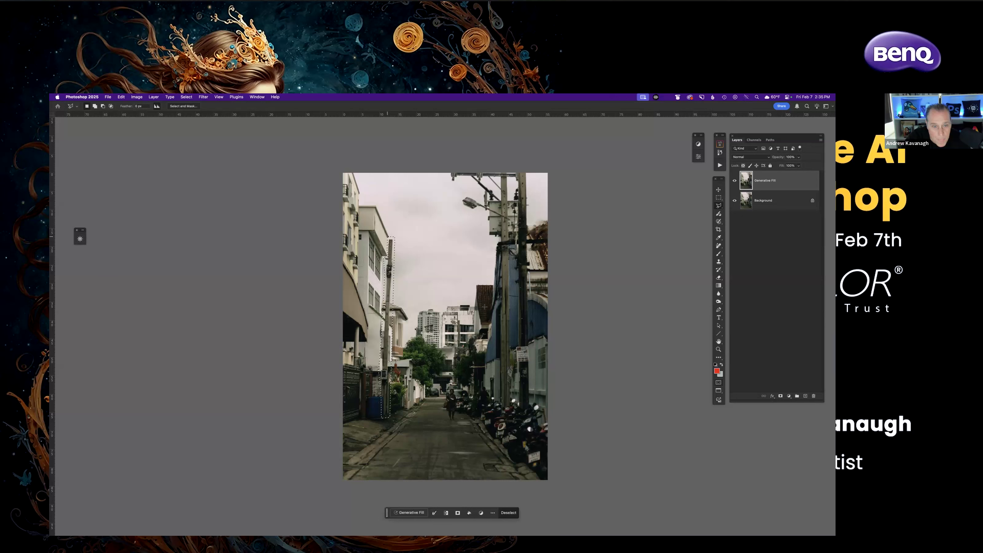
key("q")
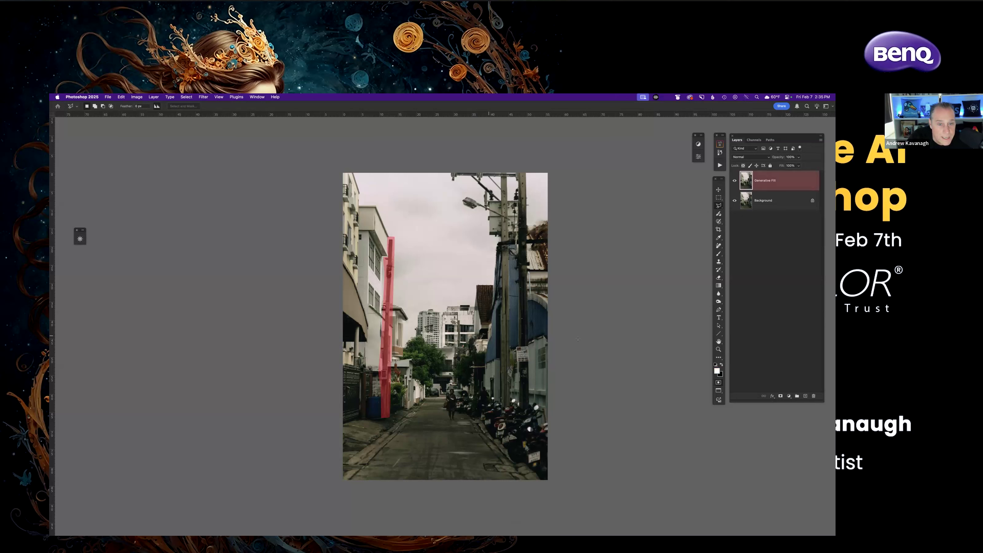
key("q")
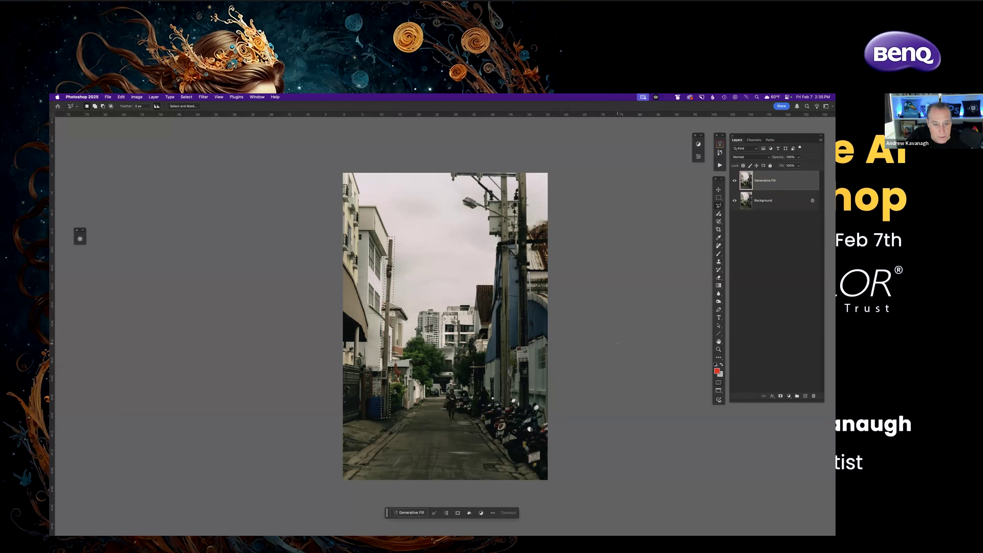
Run Generative Fill without a prompt on the selected pole, compare the three variations and keep the first one.
left_click(414, 512)
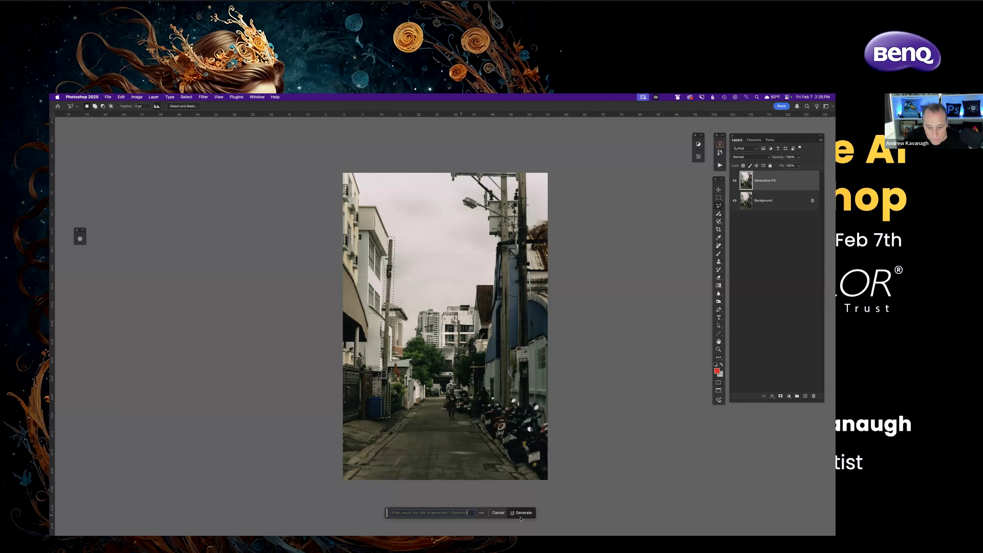
left_click(523, 513)
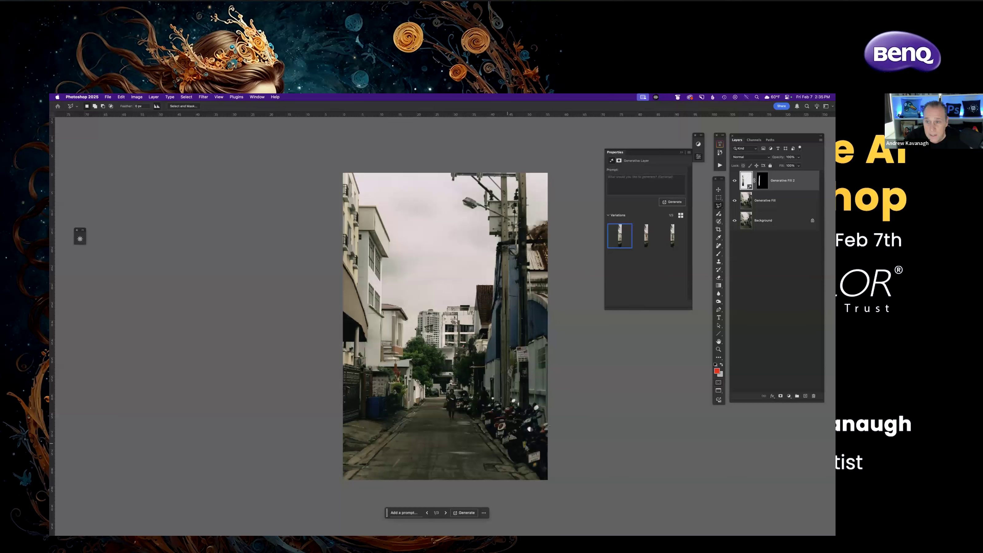
left_click(645, 239)
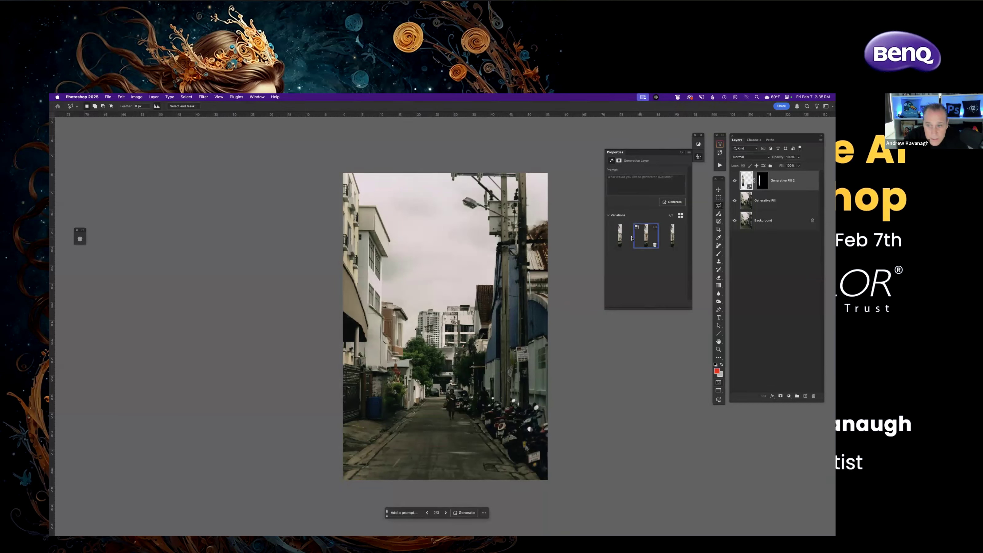
left_click(620, 237)
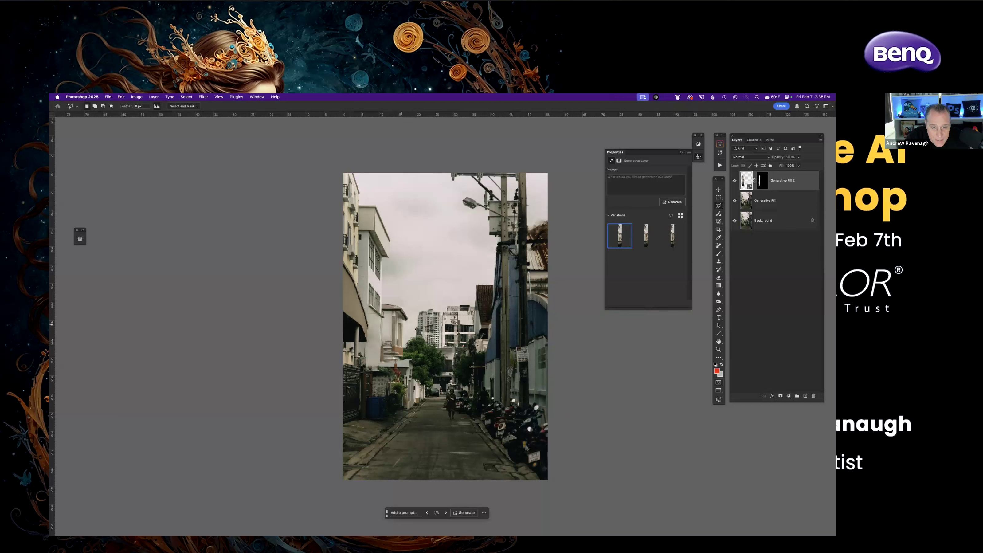
left_click(645, 236)
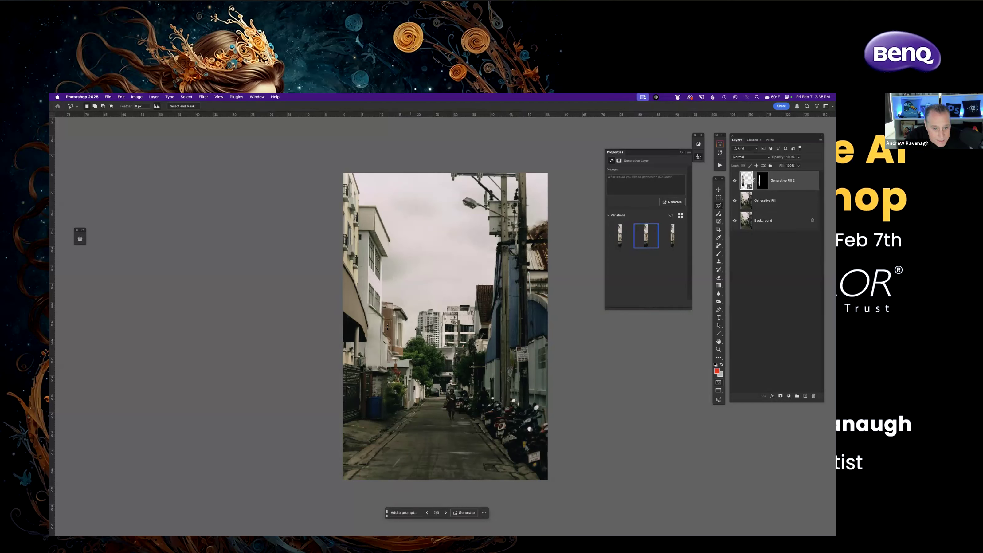
left_click(672, 236)
left_click(612, 244)
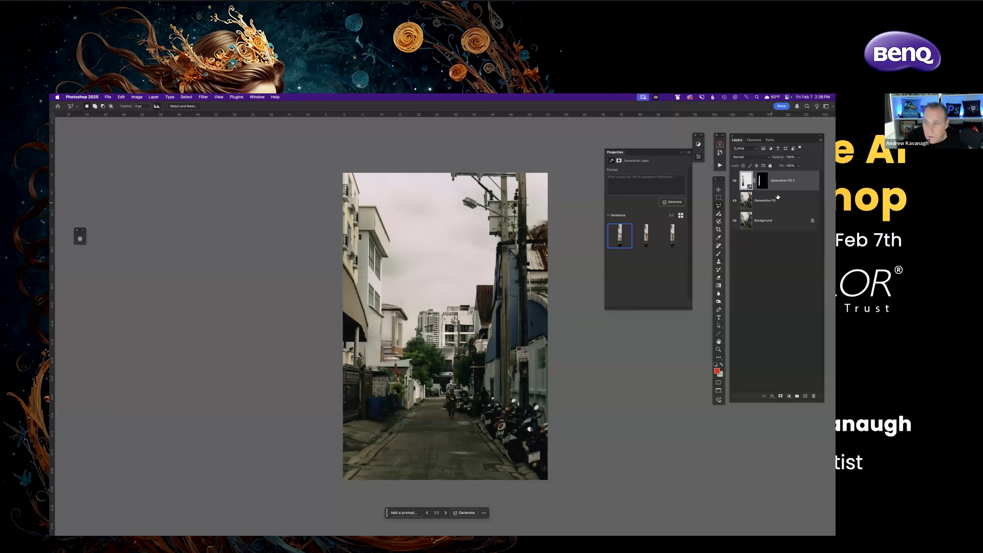
Try merging the Generative Fill 2 and Generative Fill layers as a multiple selection, and undo the merge.
left_click(784, 184)
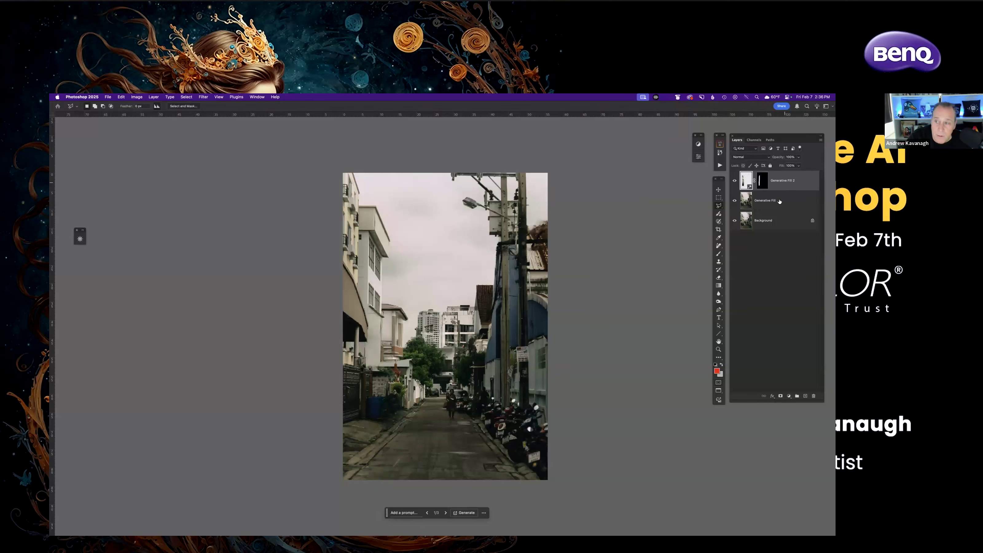
left_click(776, 201, "shift")
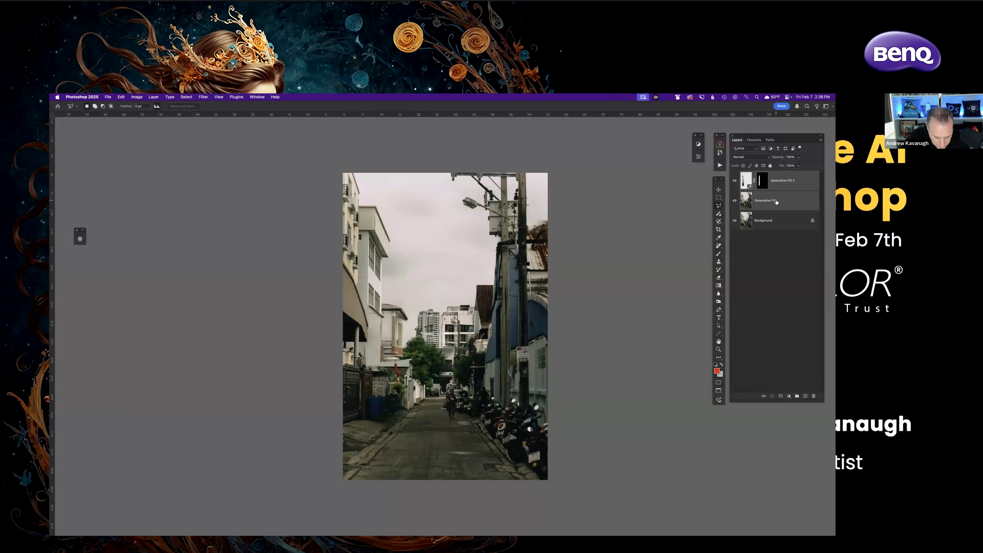
key("super+e")
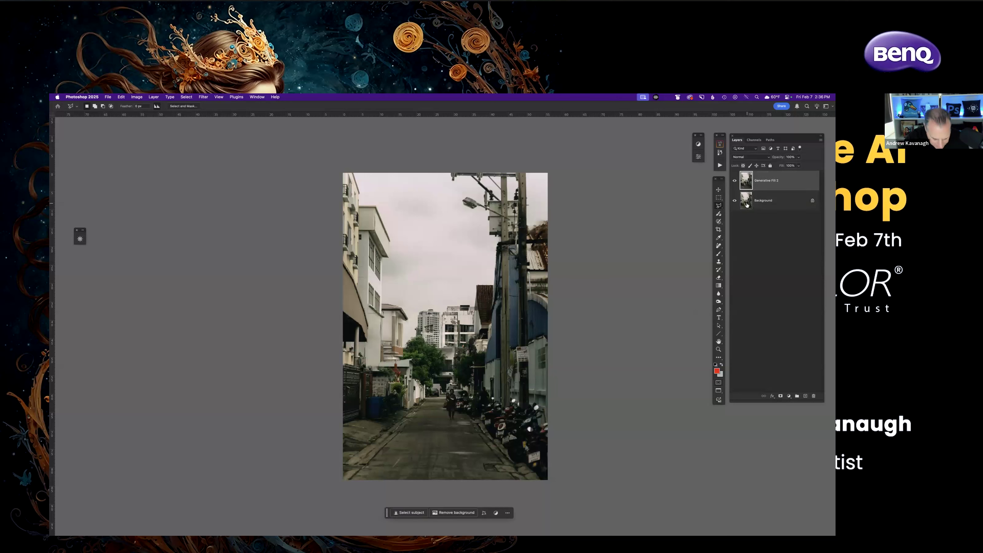
key("super+z")
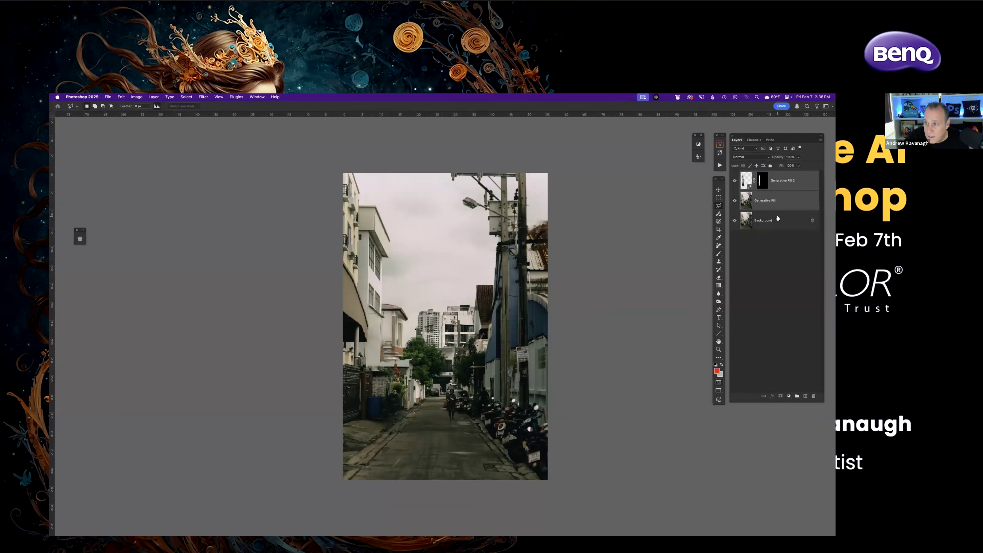
Merge the Generative Fill 2 layer down into the Generative Fill layer.
left_click(778, 218)
left_click(790, 183)
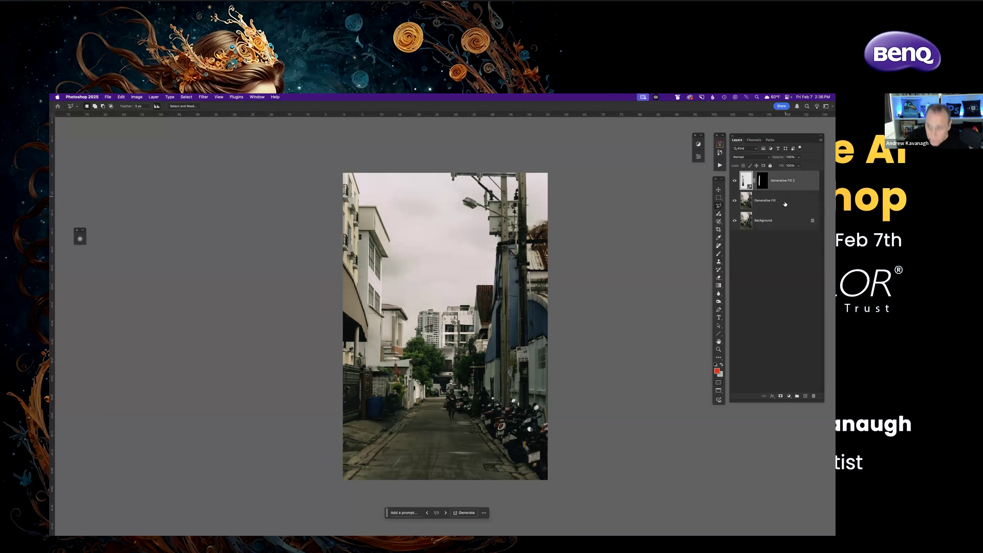
key("super+e")
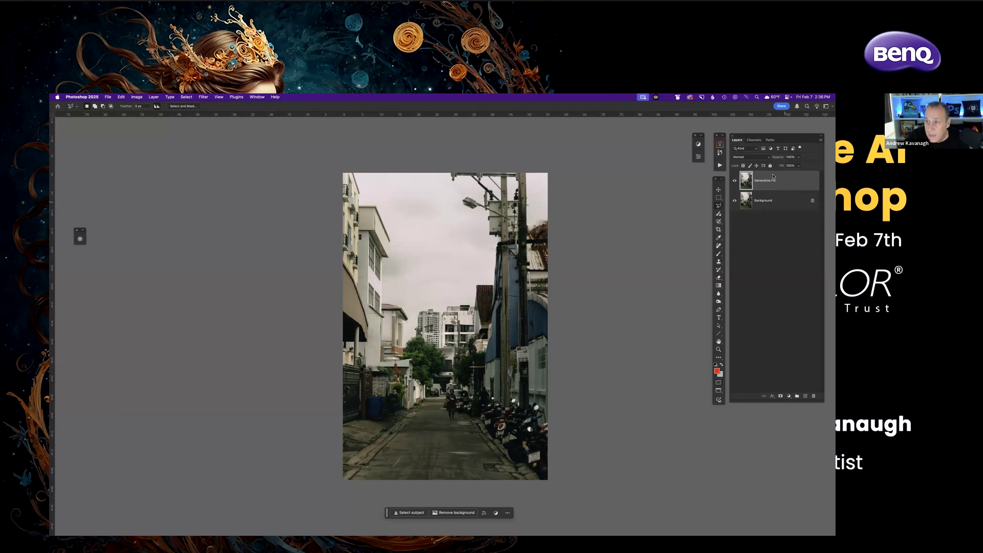
Toggle the merged layer's visibility repeatedly, at full view and magnified, to compare the cleaned street with the original.
left_click(735, 181)
left_click(735, 181)
left_click(735, 181)
left_click(734, 181)
left_click(735, 181)
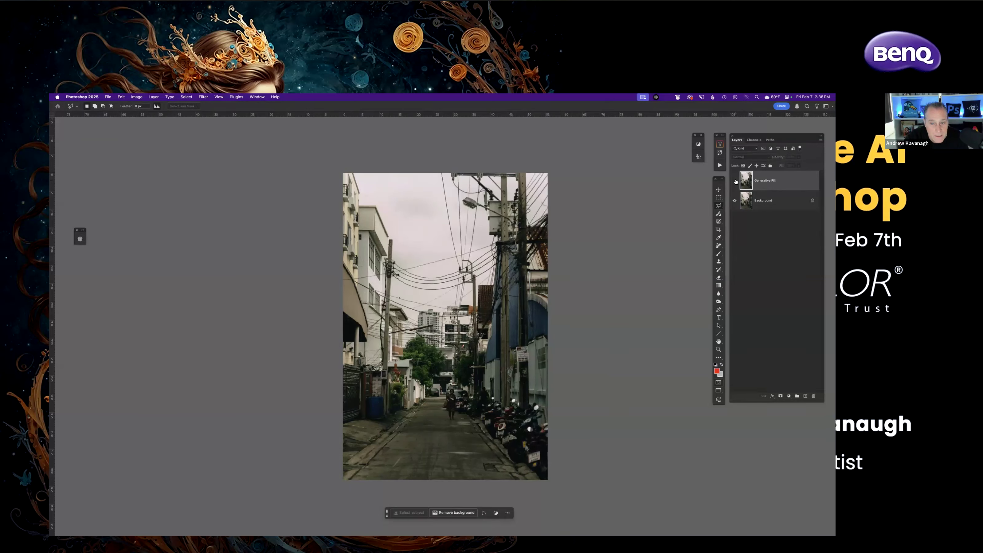
left_click(735, 181)
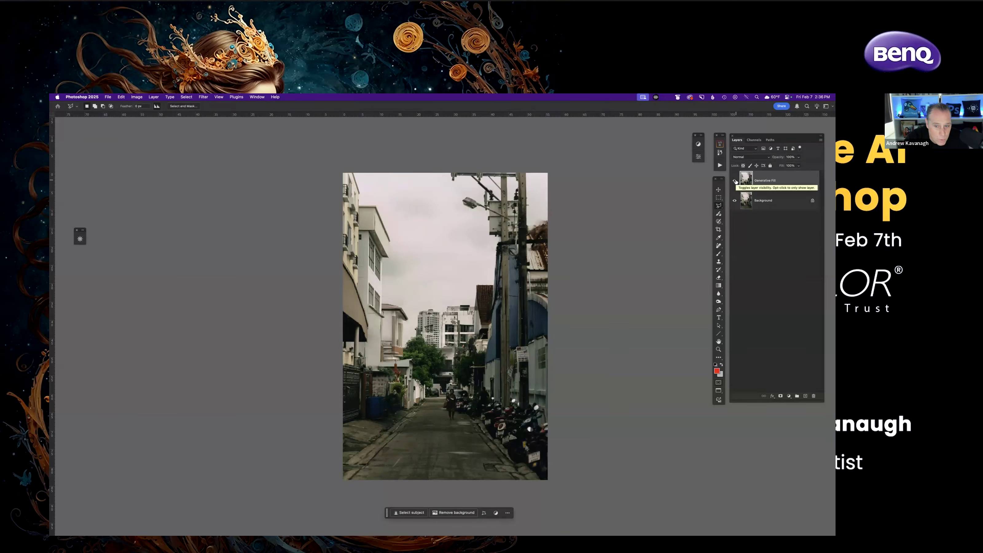
left_click(736, 181)
left_click(735, 181)
left_click(736, 181)
left_click(736, 182)
left_click(736, 181)
left_click(735, 182)
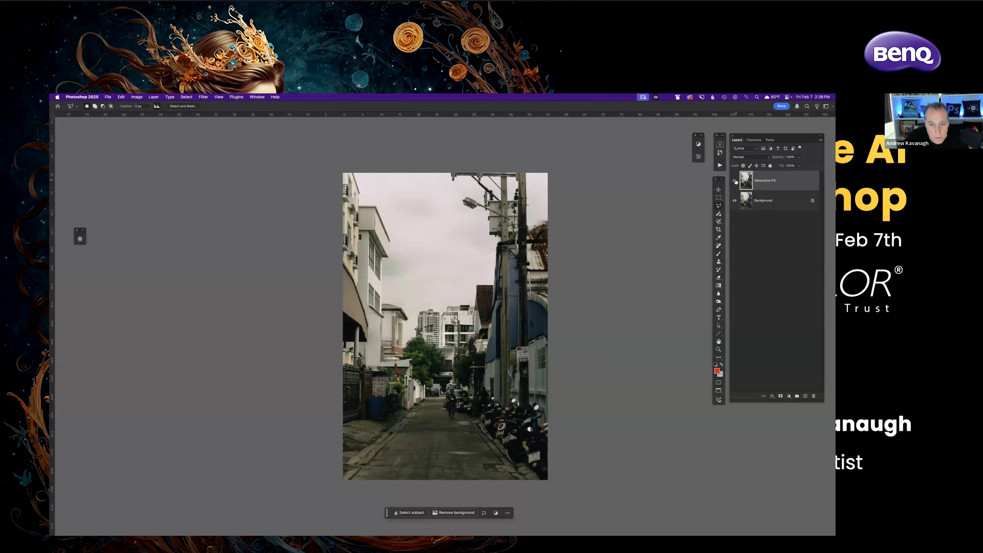
left_click(734, 182)
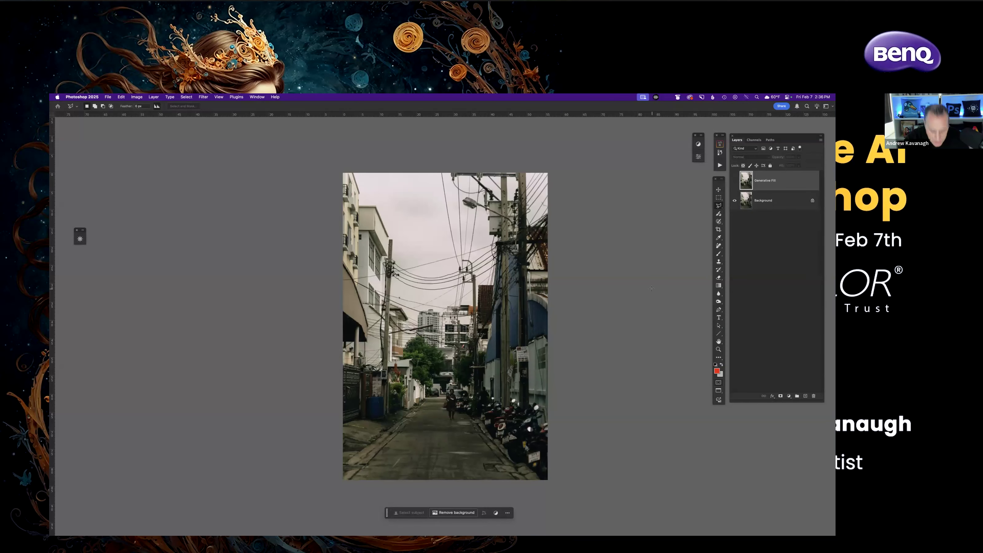
key("super+equal")
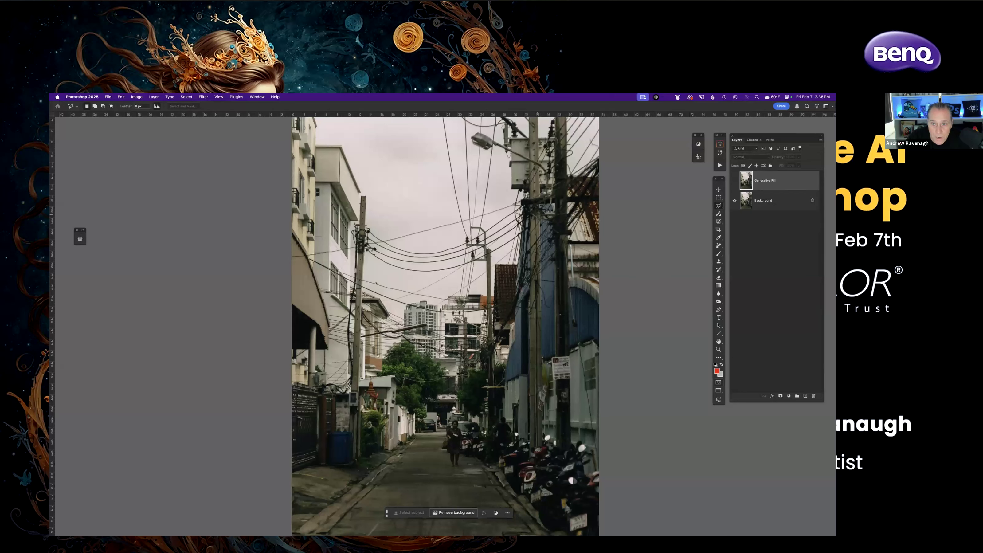
left_click(735, 182)
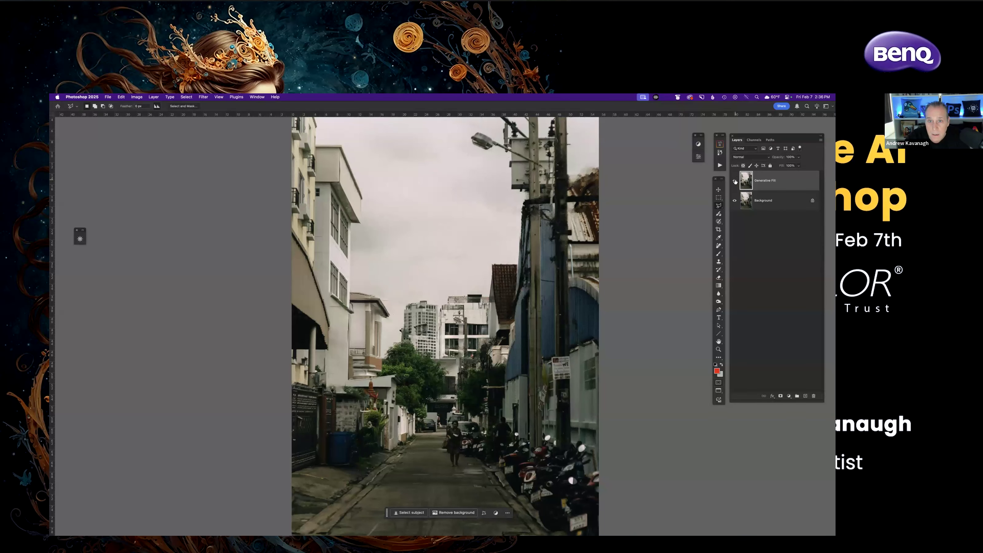
left_click(735, 181)
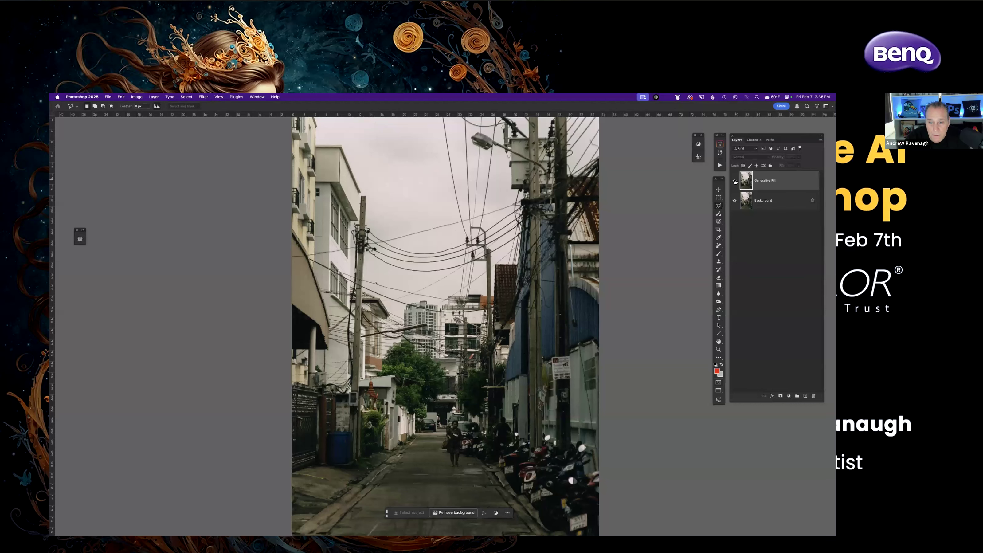
left_click(736, 181)
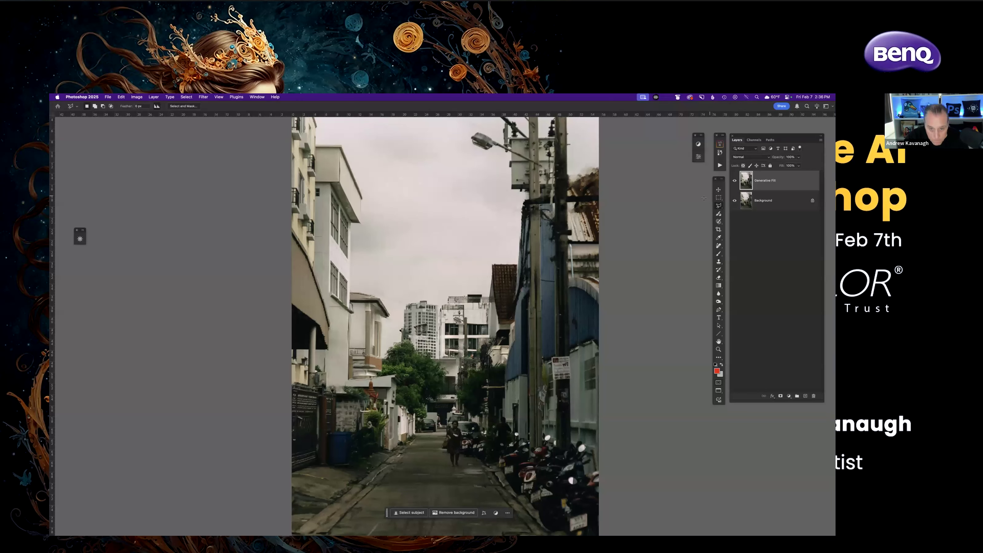
Return to the floating document windows, shift the street photo aside and bring the night light-trails tunnel photo into the centre.
key("f")
key("f")
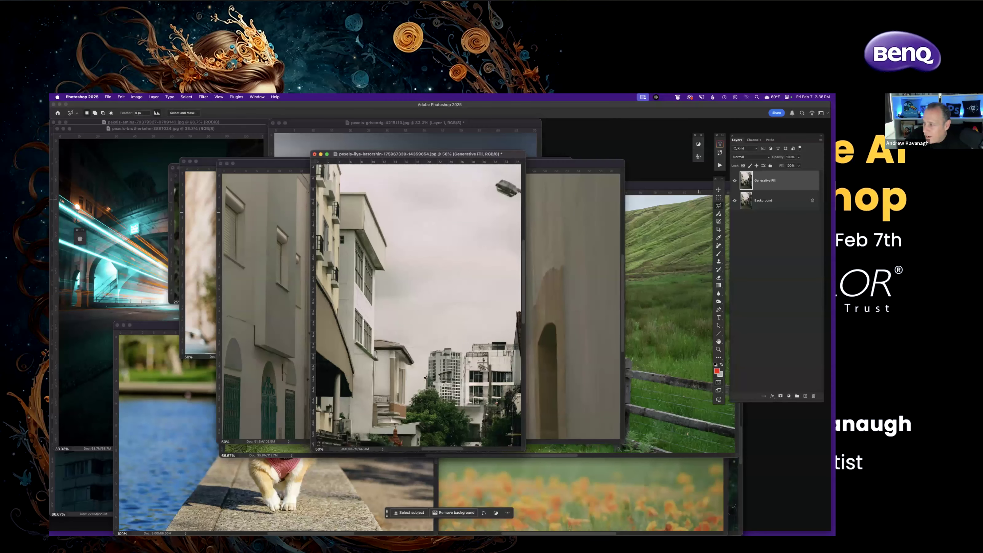
key("super+Tab")
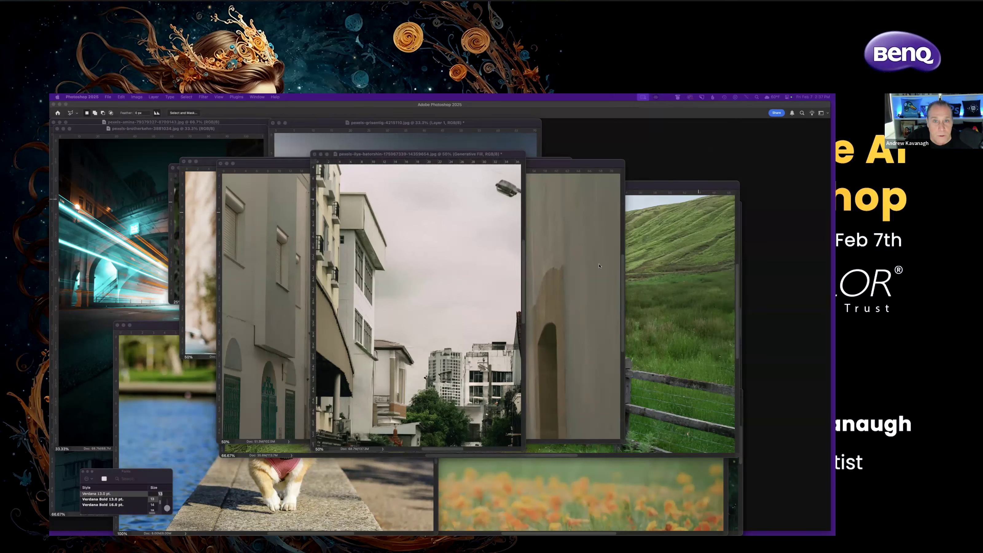
left_click_drag(504, 155, 553, 164)
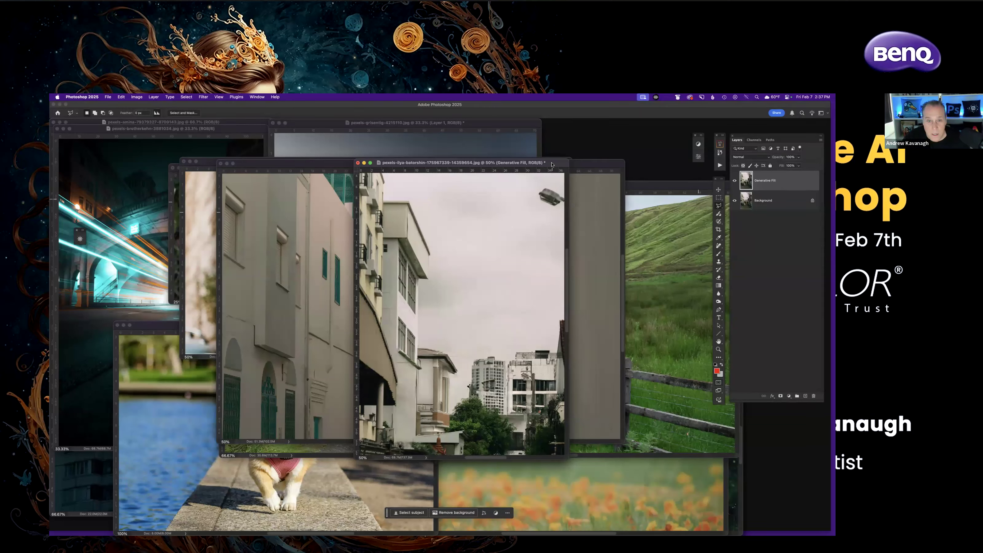
left_click_drag(243, 129, 483, 144)
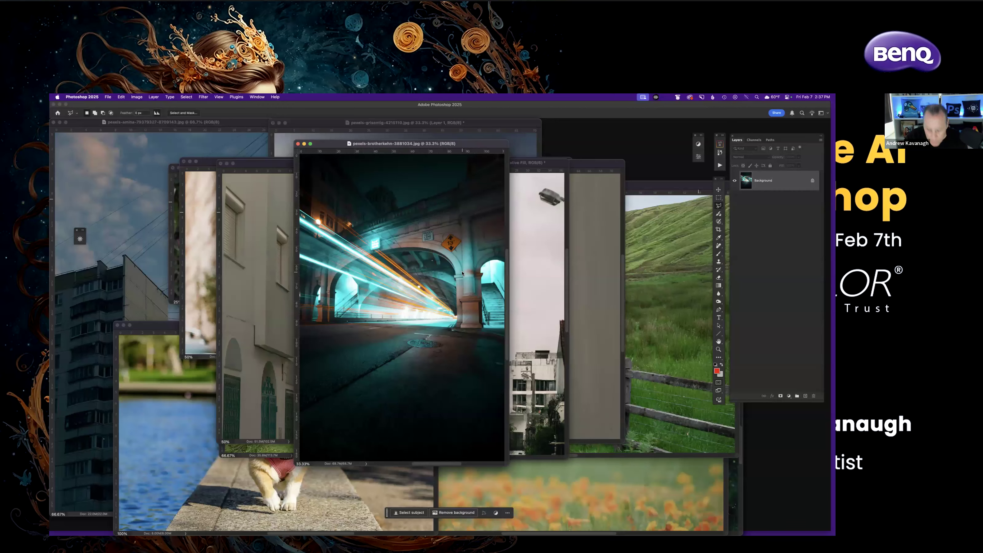
Outline a small figure-sized area above the bridge railing near the lamp-lit building with the freehand Lasso.
key("f")
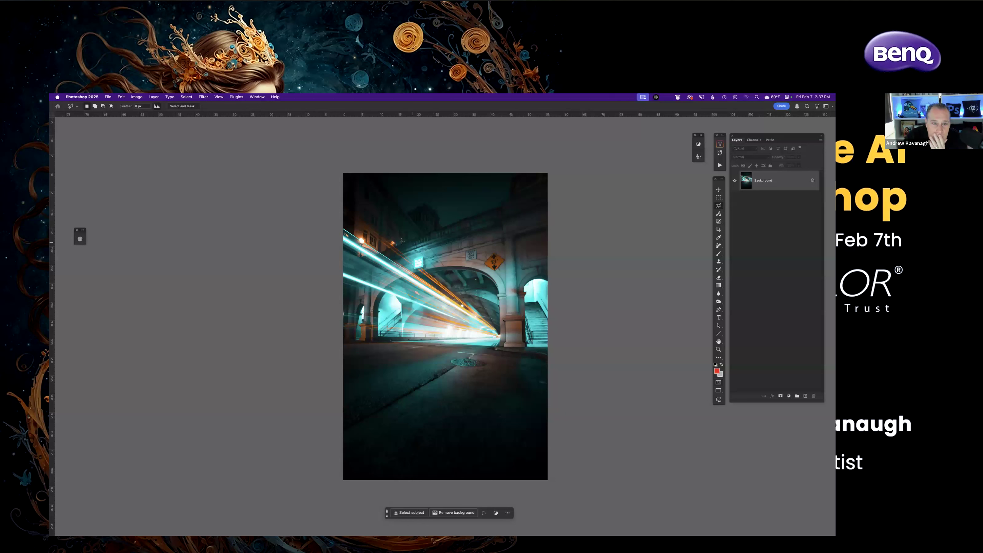
left_click(417, 223)
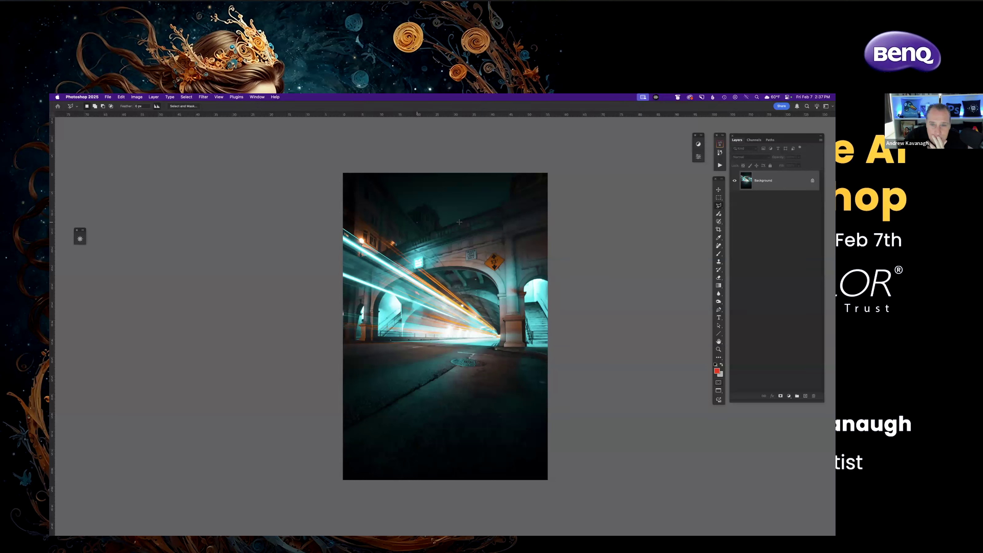
key("Escape")
right_click(719, 205)
left_click(733, 205)
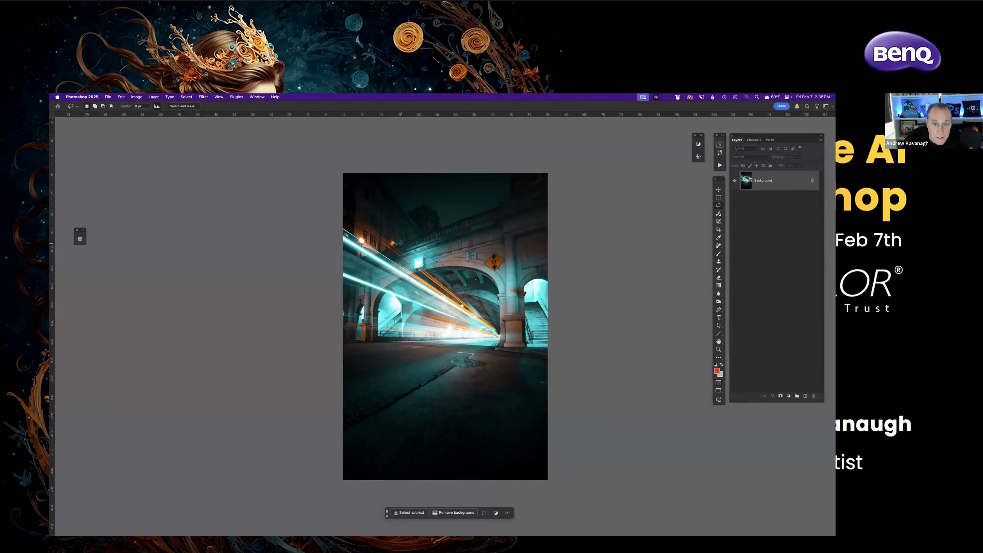
left_click_drag(401, 241, 402, 233)
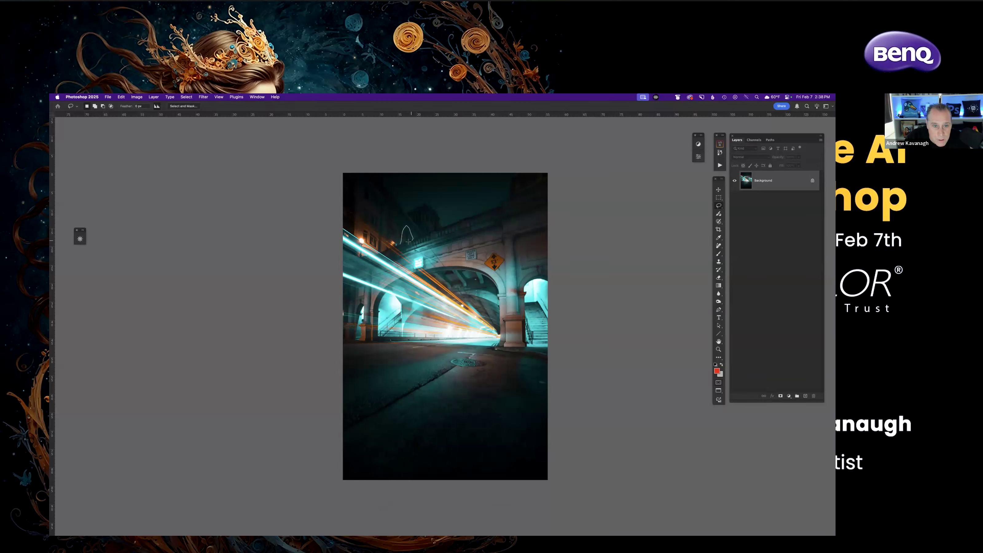
left_click_drag(395, 243, 399, 243)
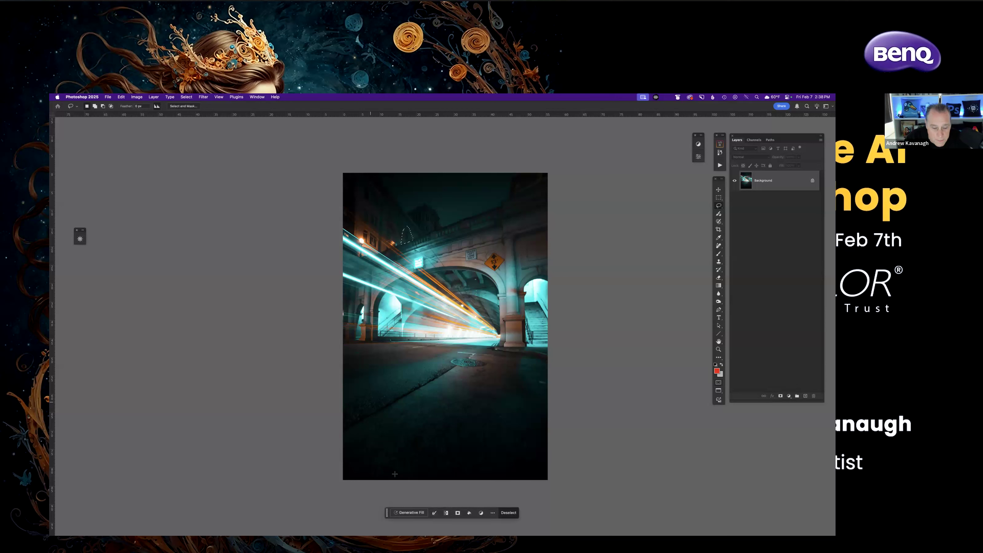
Generate content in the selected area with Generative Fill using the prompt "couple walking".
left_click(410, 513)
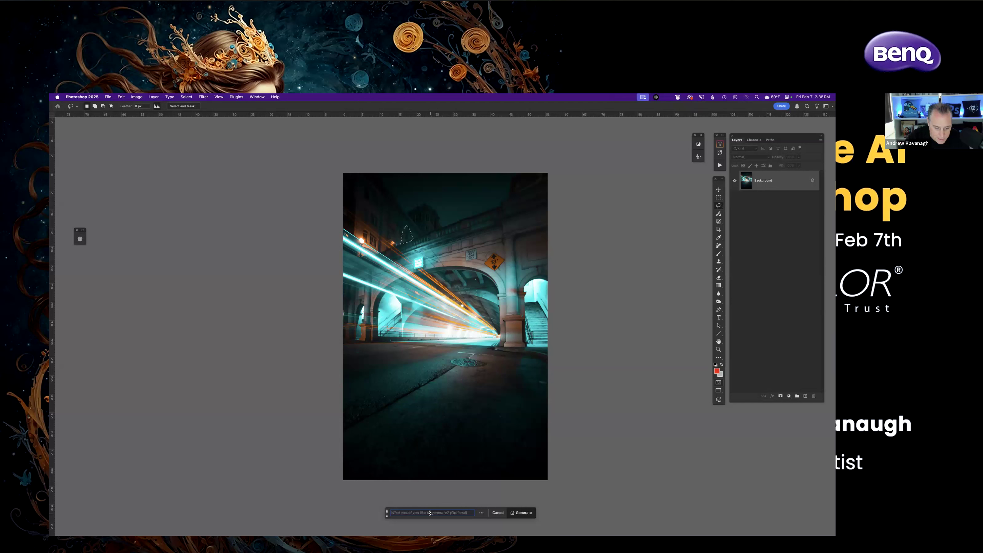
type("couple walking")
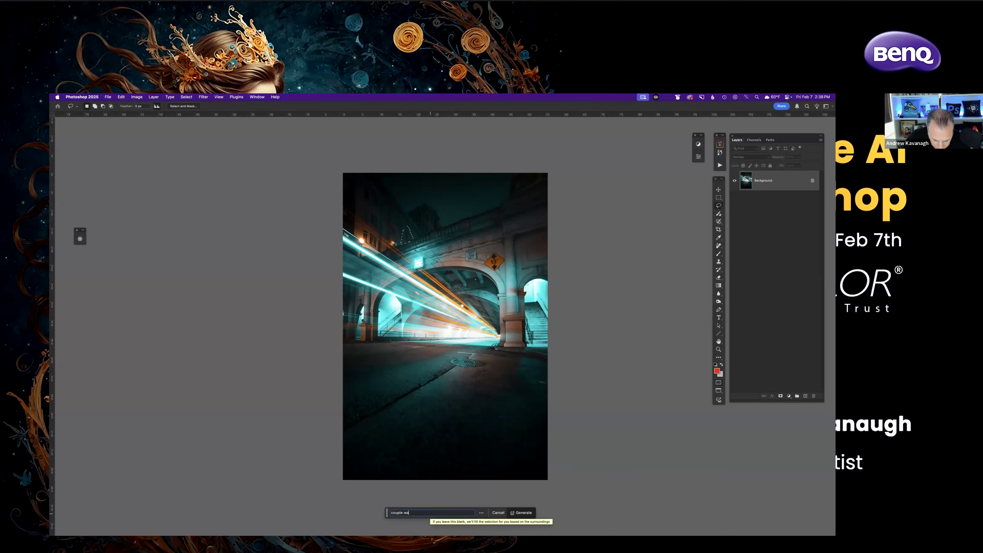
left_click(523, 513)
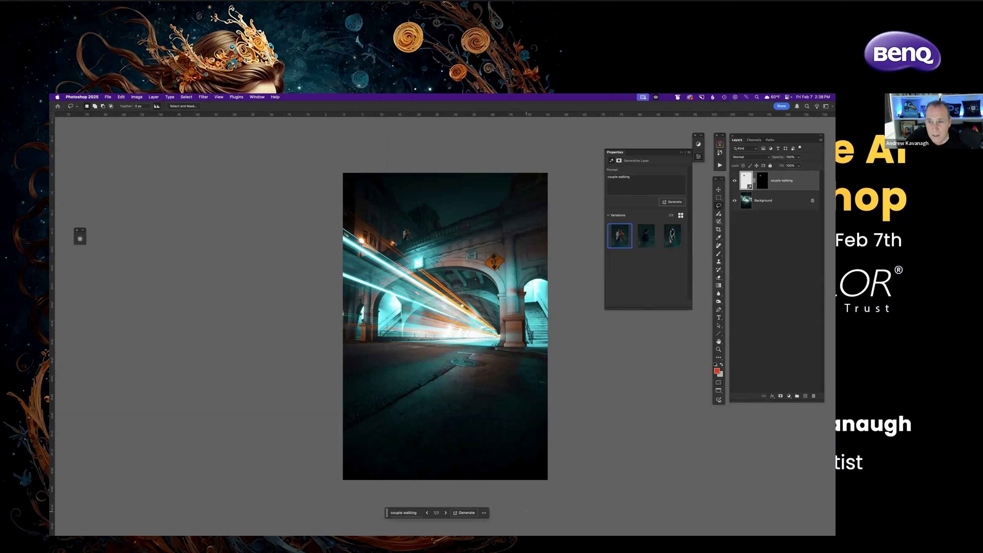
Preview the second generated variation and inspect the figure on the bridge up close.
left_click(646, 238)
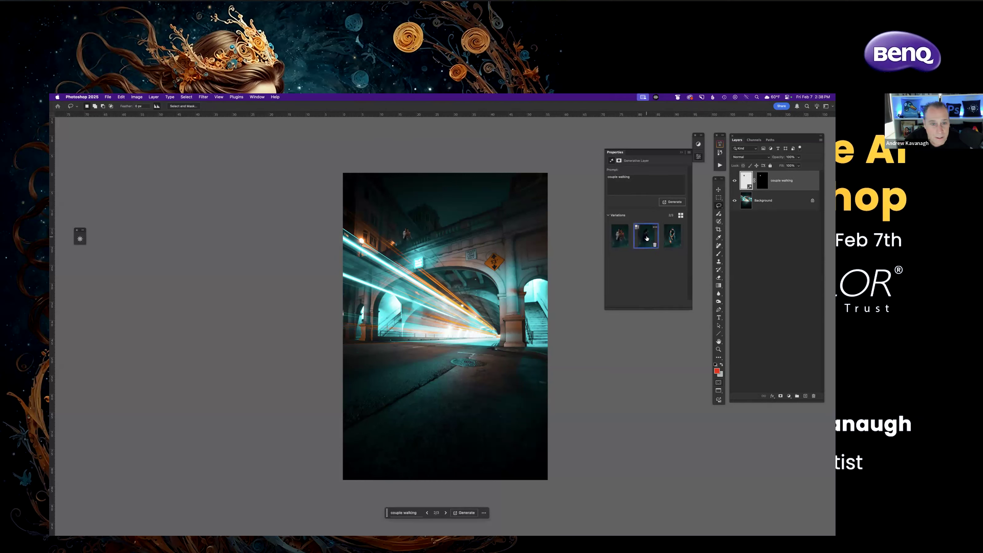
key("super+plus")
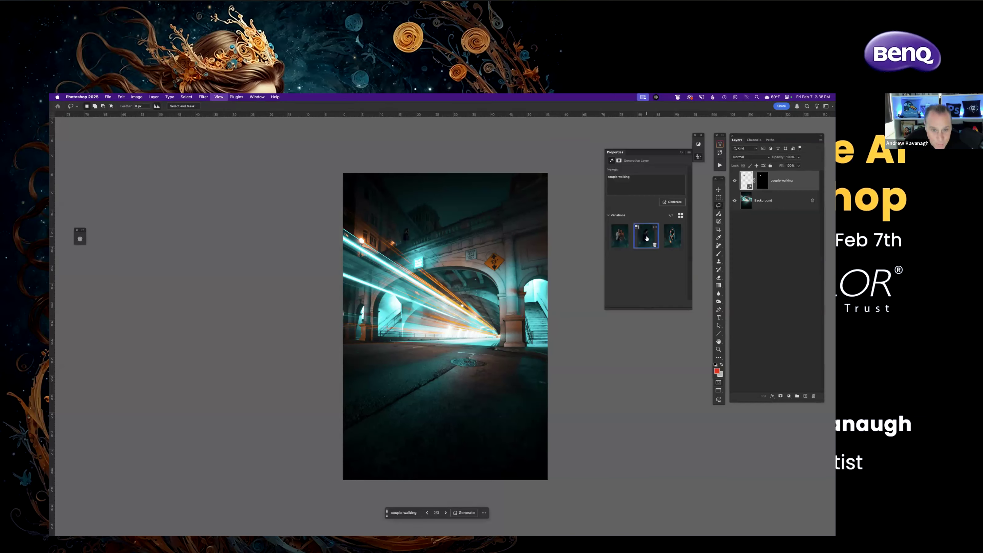
key("super+plus")
left_click_drag(402, 273, 433, 468)
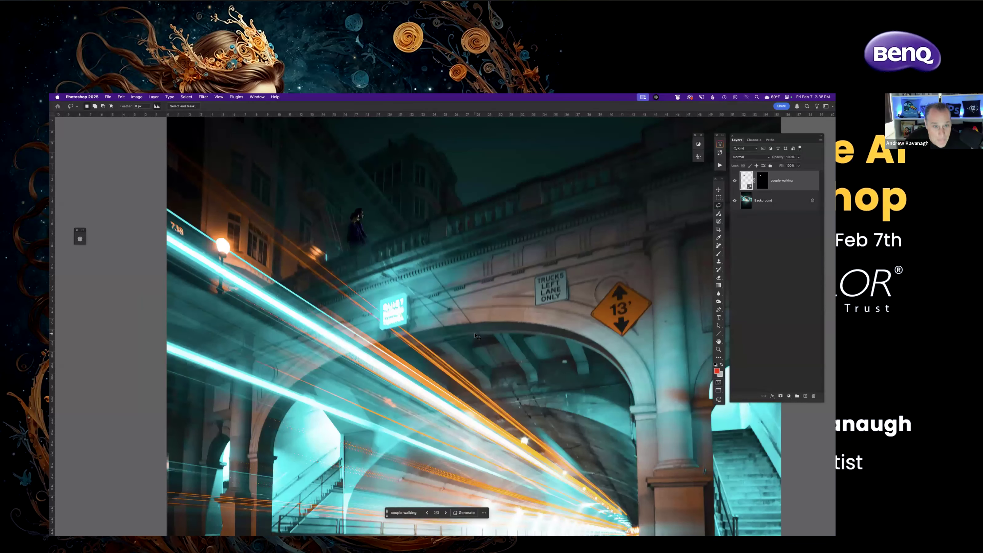
key("super+minus")
key("super+minus")
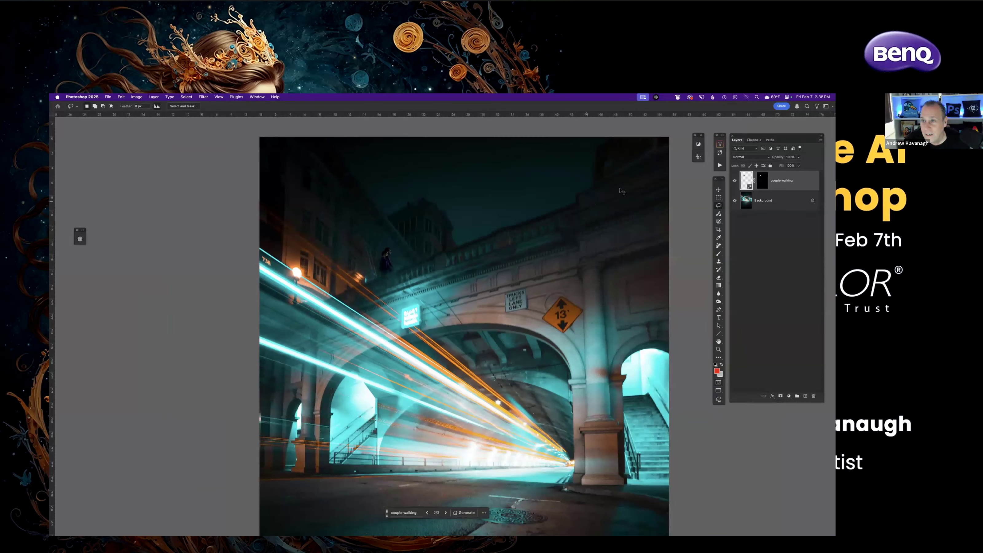
Compare the third and second variations of the couple and choose the first one.
left_click(698, 157)
left_click(673, 234)
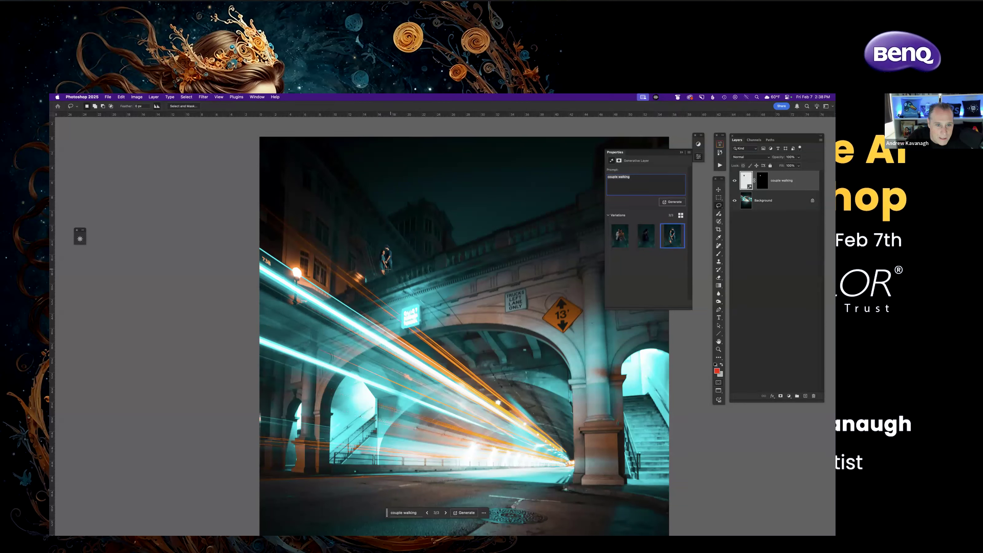
left_click(645, 235)
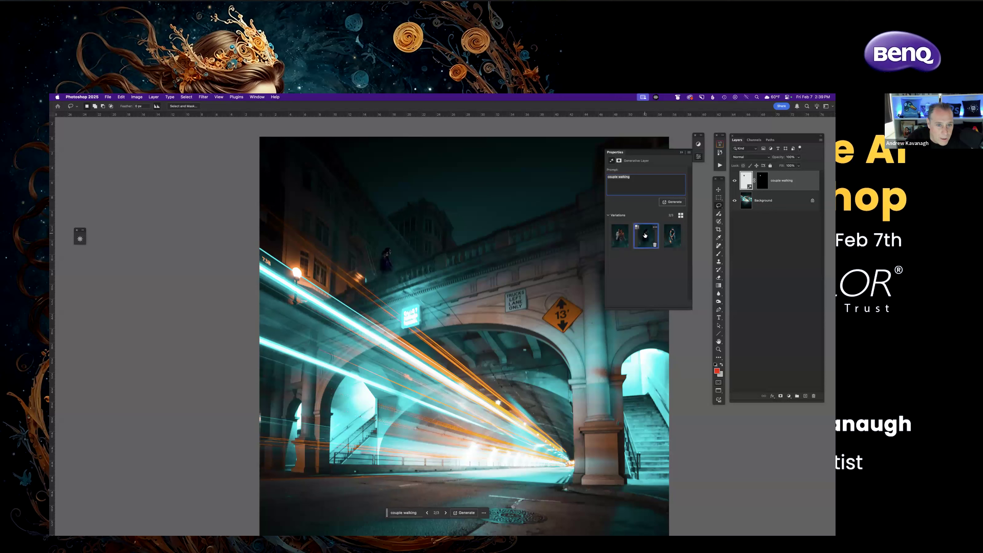
left_click(621, 235)
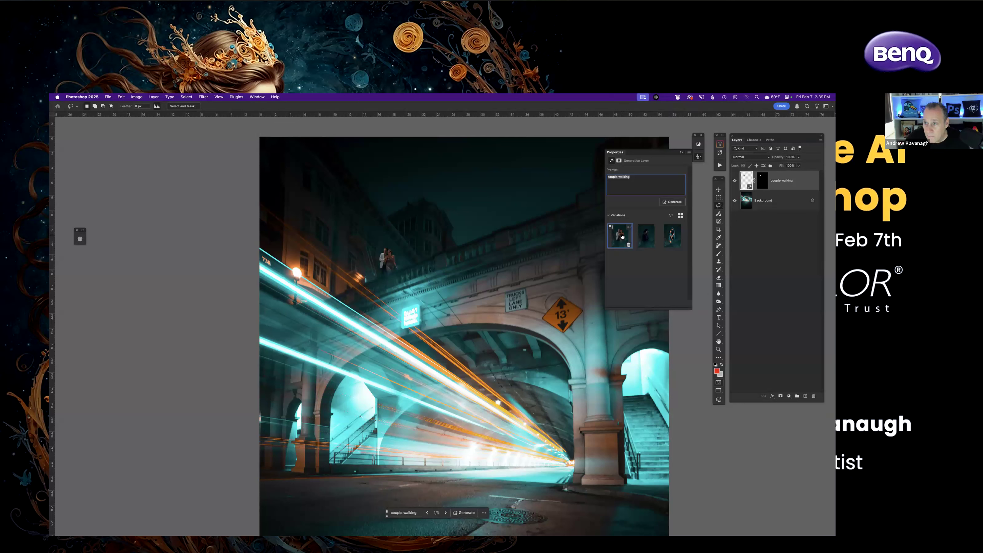
key("super+minus")
key("super+plus")
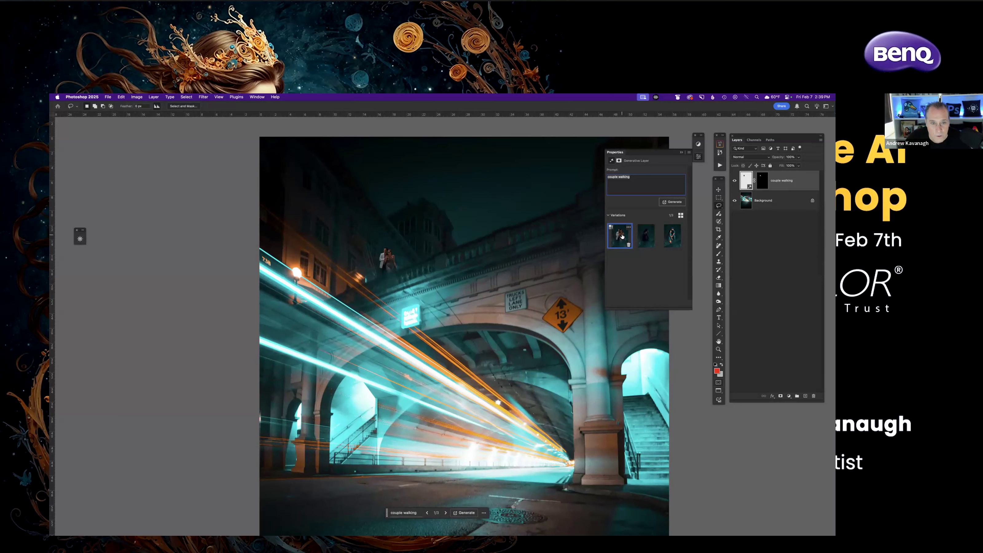
Darken the couple walking layer with a Curves adjustment, pulling the midpoint to about input 134, output 97.
left_click(748, 181)
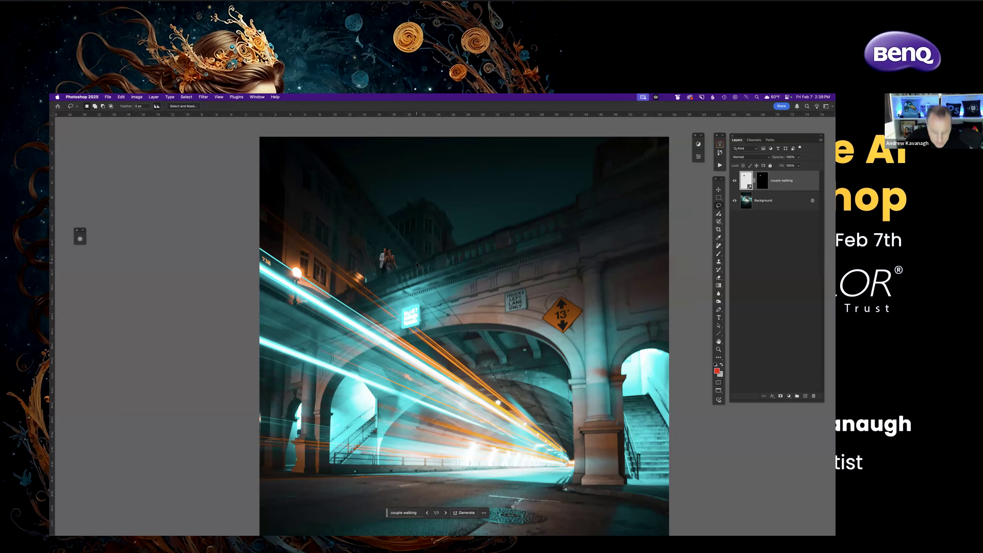
key("super+m")
left_click_drag(400, 206, 582, 263)
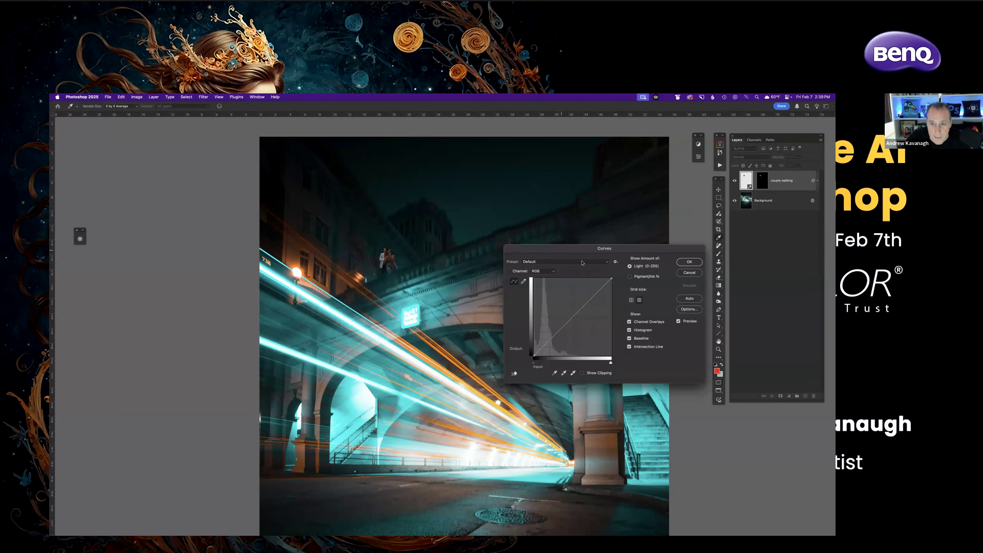
left_click(573, 315)
left_click_drag(573, 316, 575, 325)
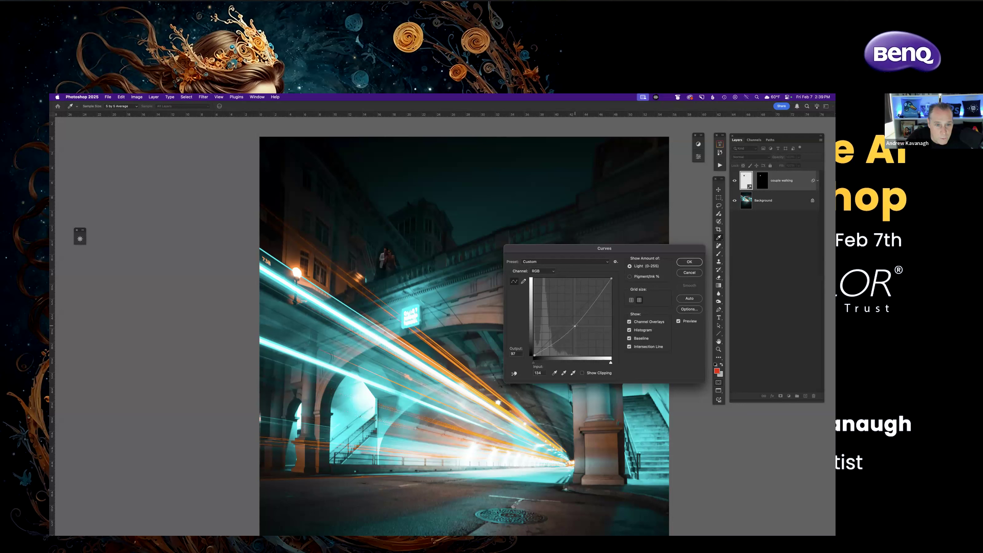
left_click(688, 262)
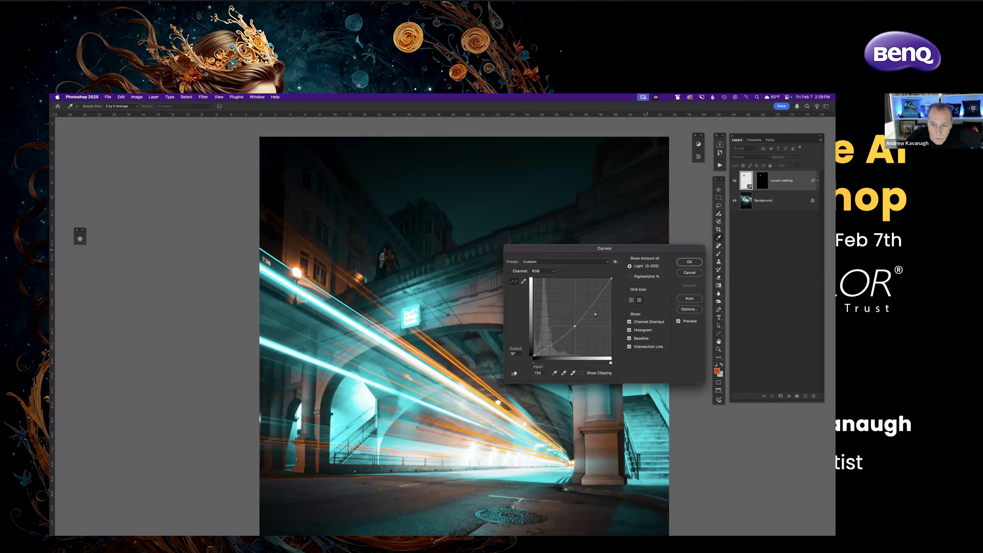
left_click_drag(575, 325, 576, 324)
left_click(688, 264)
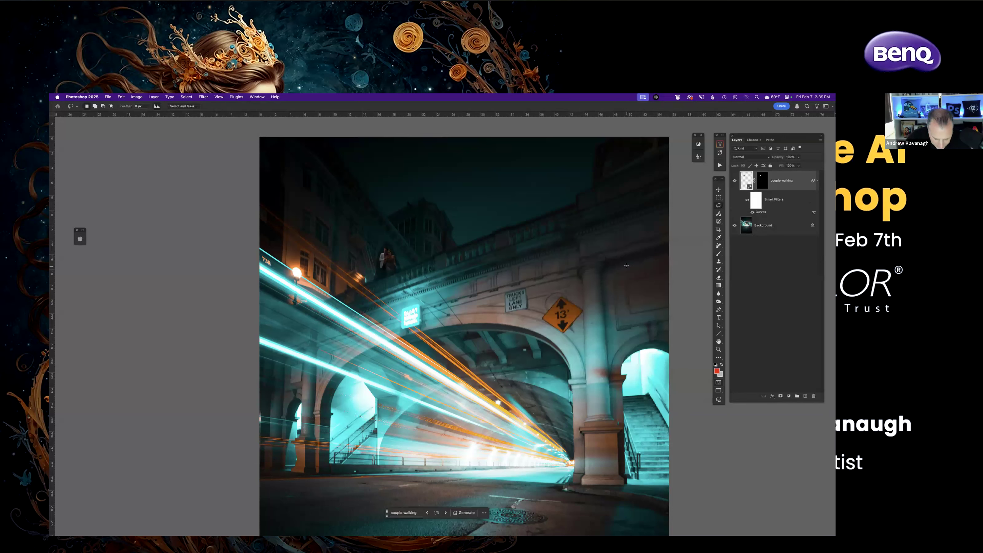
Paint black on the couple walking layer mask with a small, adjusted-flow brush to remove the dark halo around the couple.
key("super+equal")
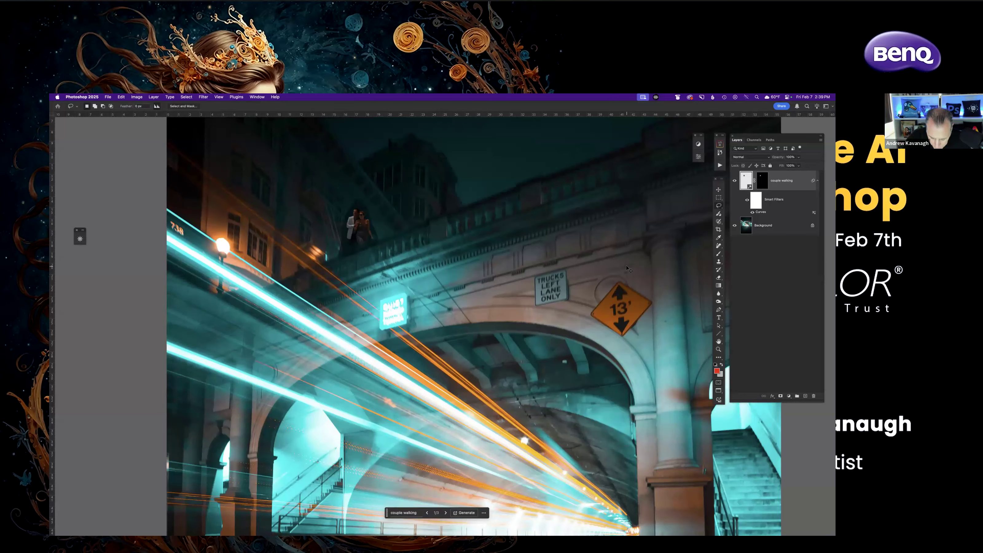
key("super+equal")
left_click_drag(471, 382, 485, 440)
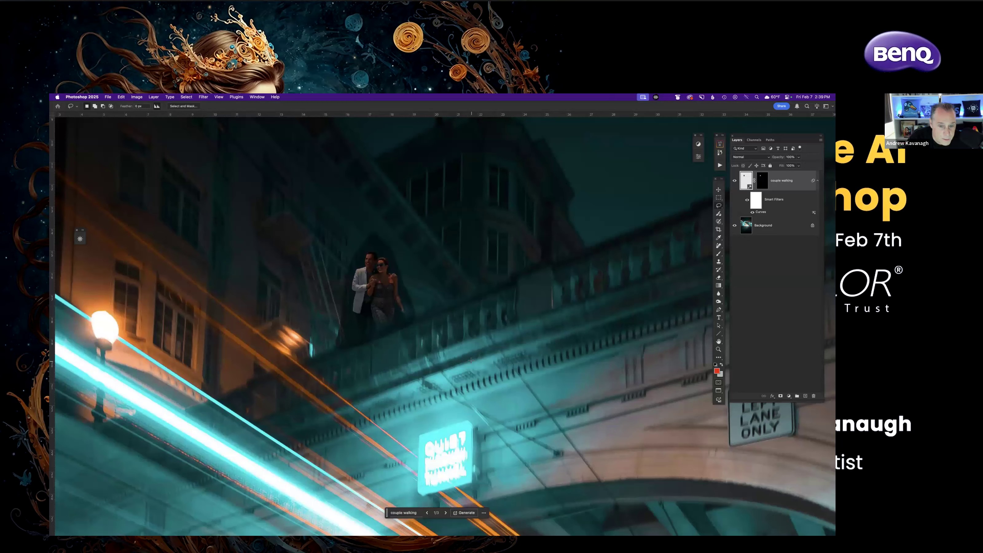
left_click_drag(468, 337, 467, 363)
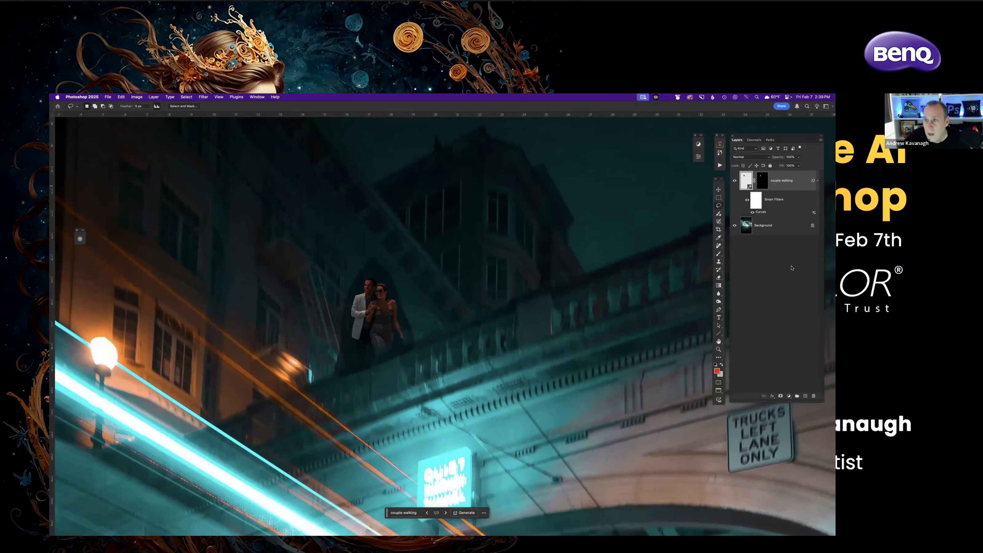
left_click(763, 184)
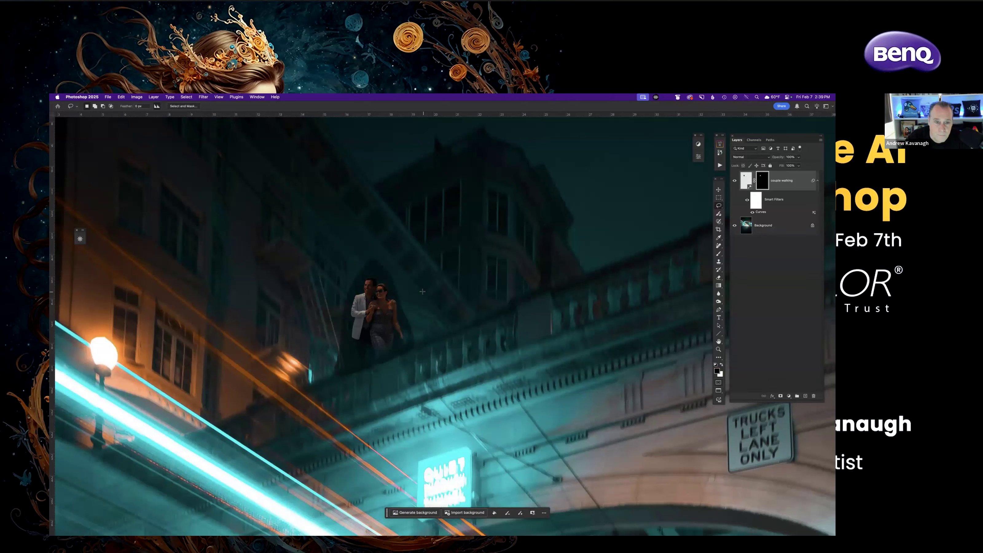
key("b")
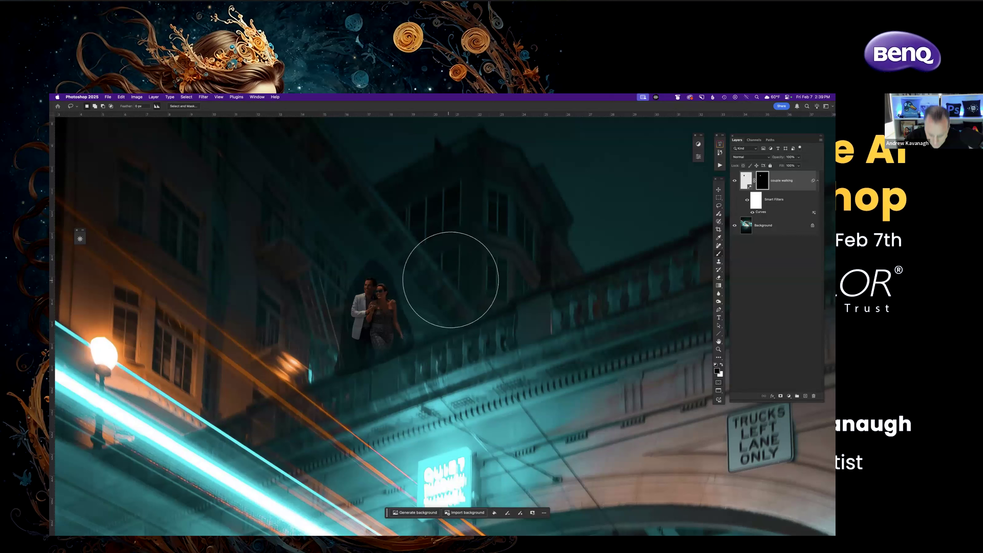
key("bracketleft")
key("bracketleft")
key("bracketleft")
key("bracketleft")
key("bracketleft")
key("bracketleft")
key("bracketleft")
key("bracketleft")
key("bracketleft")
key("bracketleft")
key("bracketleft")
key("bracketleft")
key("bracketleft")
key("bracketleft")
key("bracketleft")
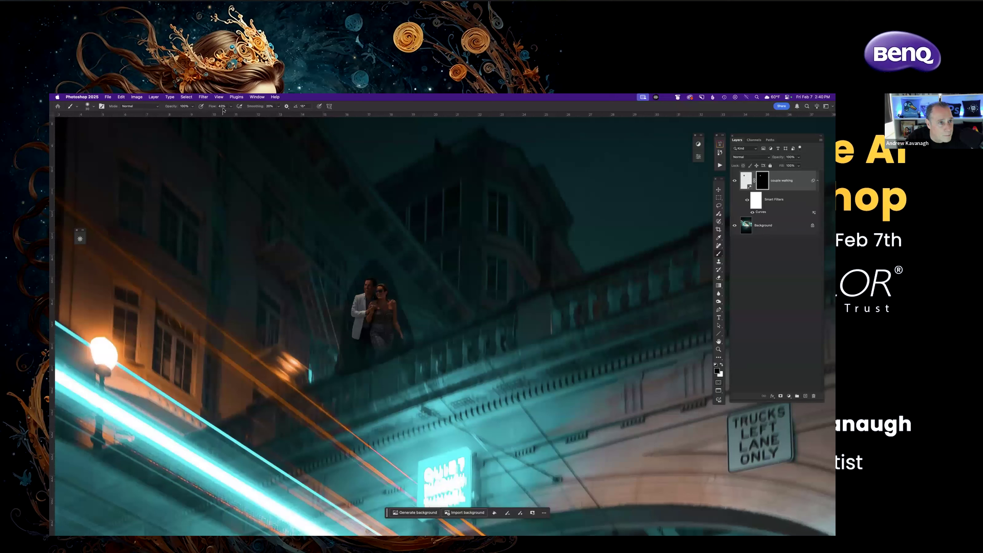
left_click_drag(214, 109, 225, 109)
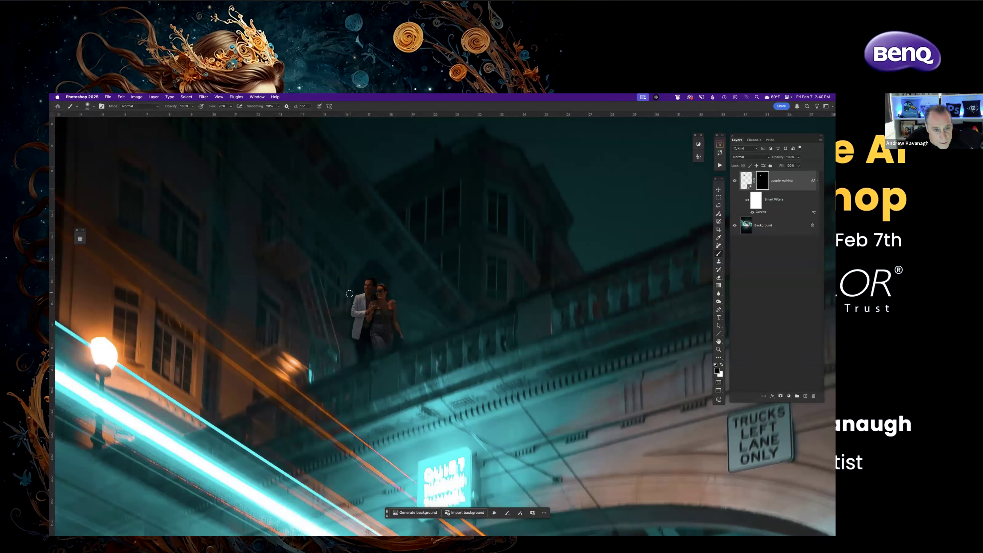
Compare the bridge with and without the couple walking layer by toggling its visibility.
left_click(735, 180)
left_click(735, 180)
left_click(734, 180)
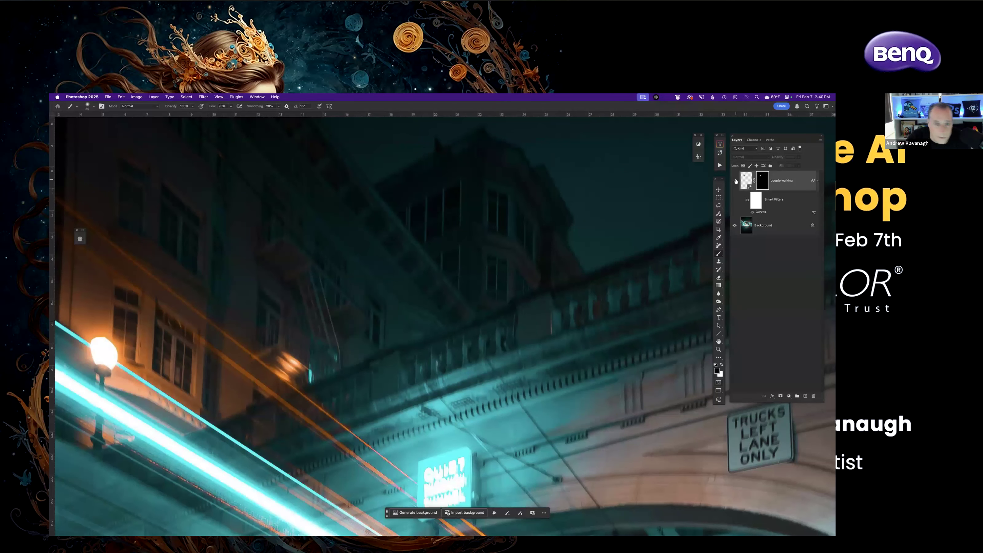
left_click(735, 181)
left_click(735, 181)
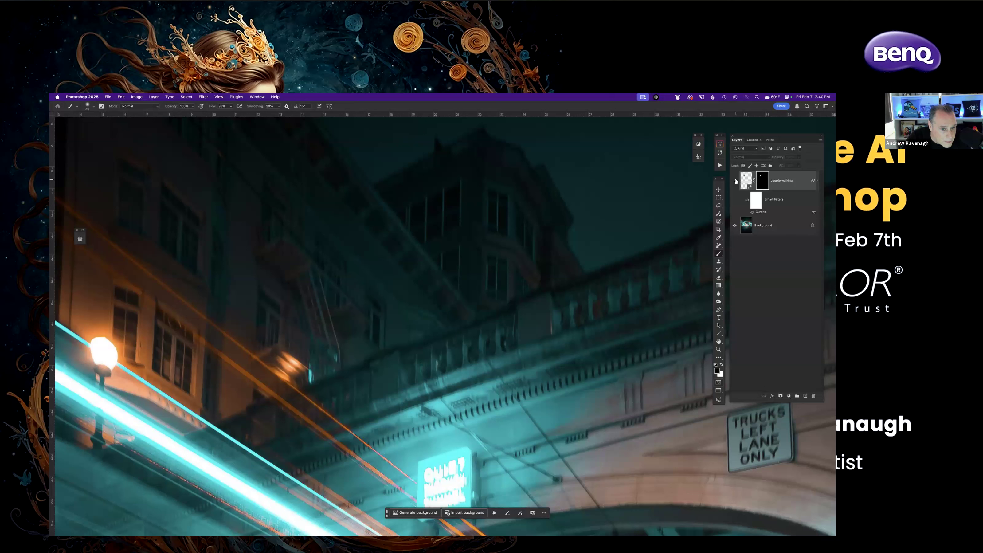
left_click(735, 181)
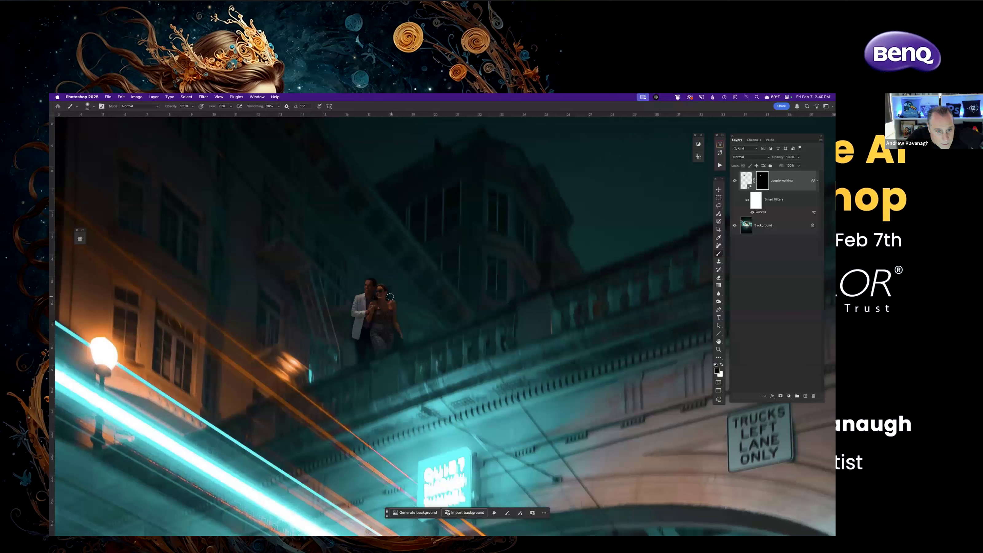
Refine the layer mask closely around the couple with a smaller brush.
key("bracketleft")
key("bracketleft")
key("bracketleft")
scroll(413, 353, "down", 6)
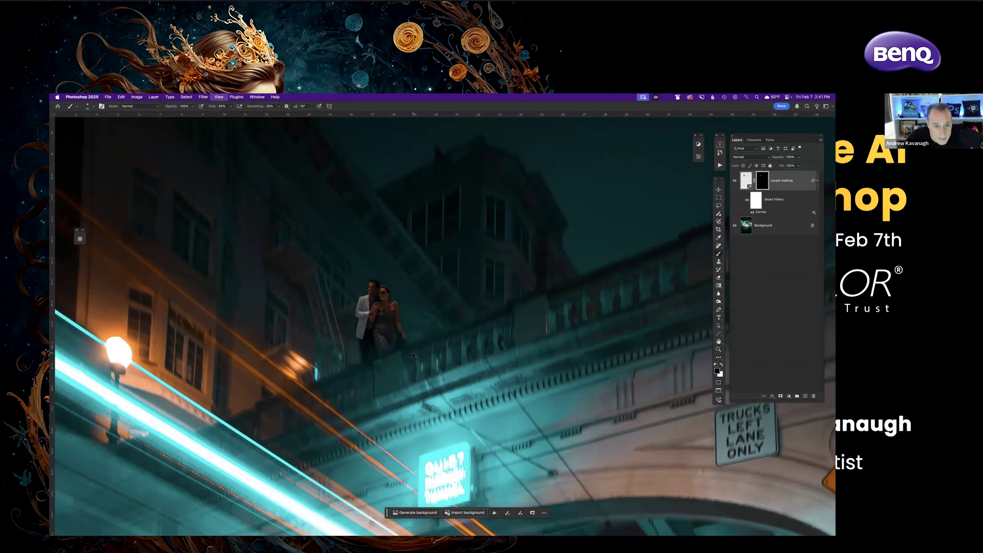
Review the whole composite in full-screen mode without the interface, and return to the floating window view.
left_click_drag(454, 320, 371, 248)
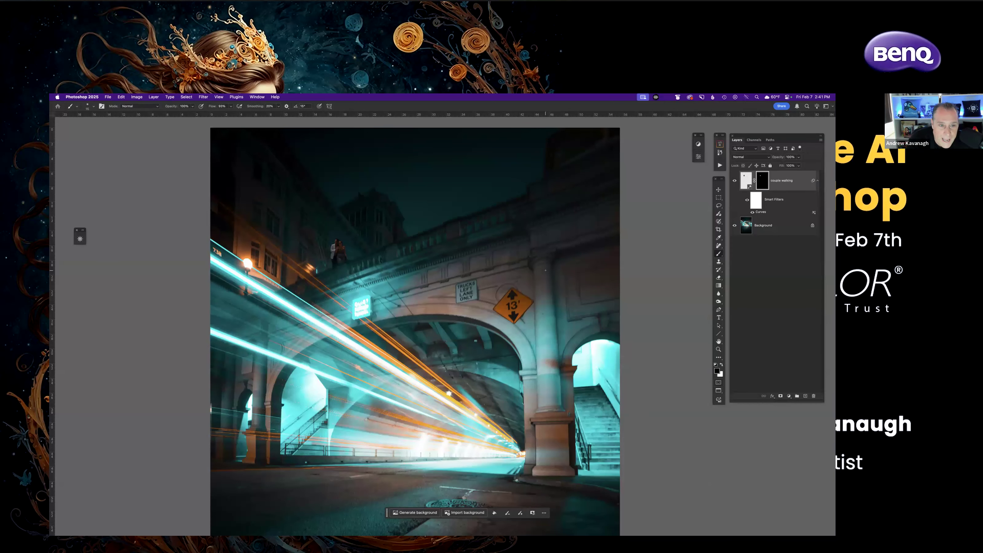
key("f")
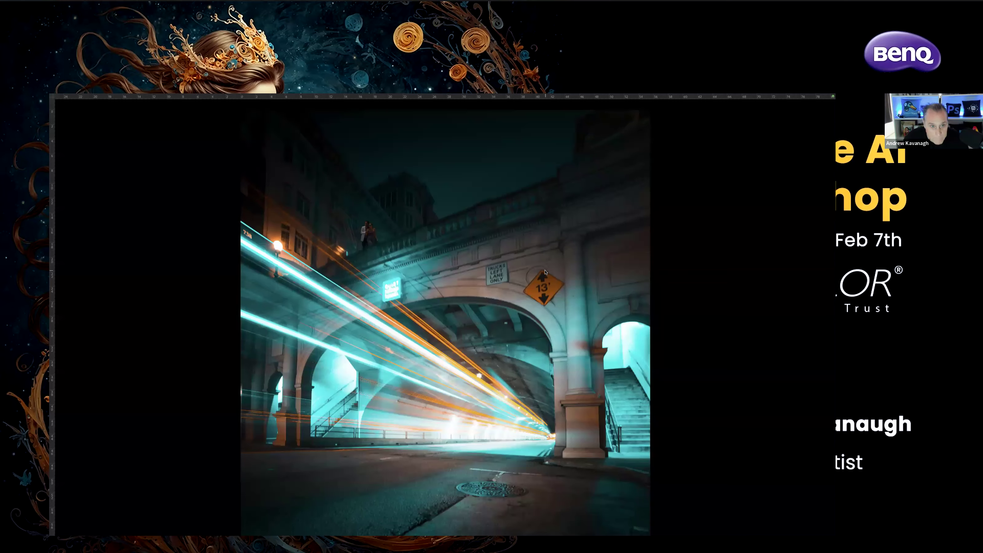
key("f")
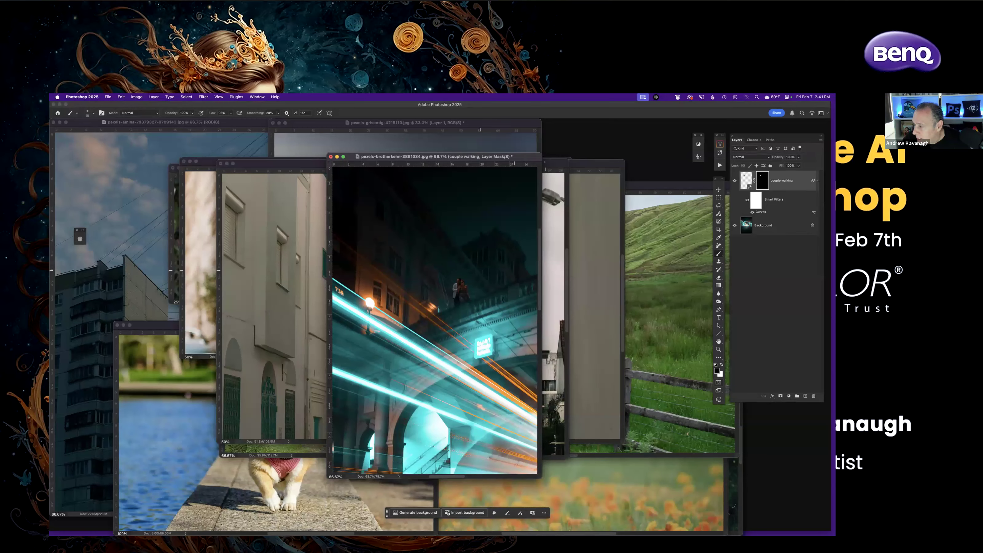
key("super+Tab")
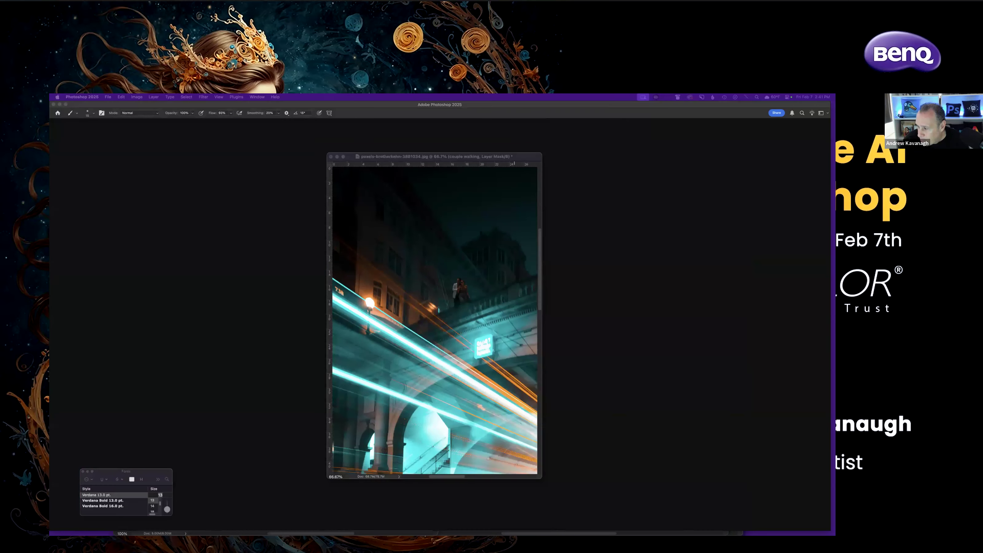
left_click(500, 161)
left_click_drag(500, 161, 473, 155)
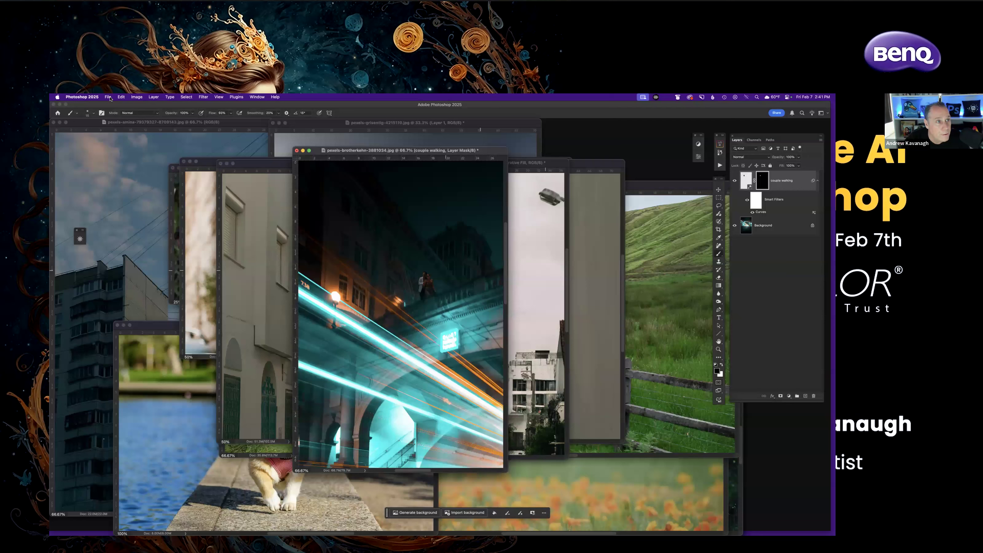
Start a new document from the recent 2048 x 2048 px, 72 ppi preset, and check the saved document presets.
left_click(108, 97)
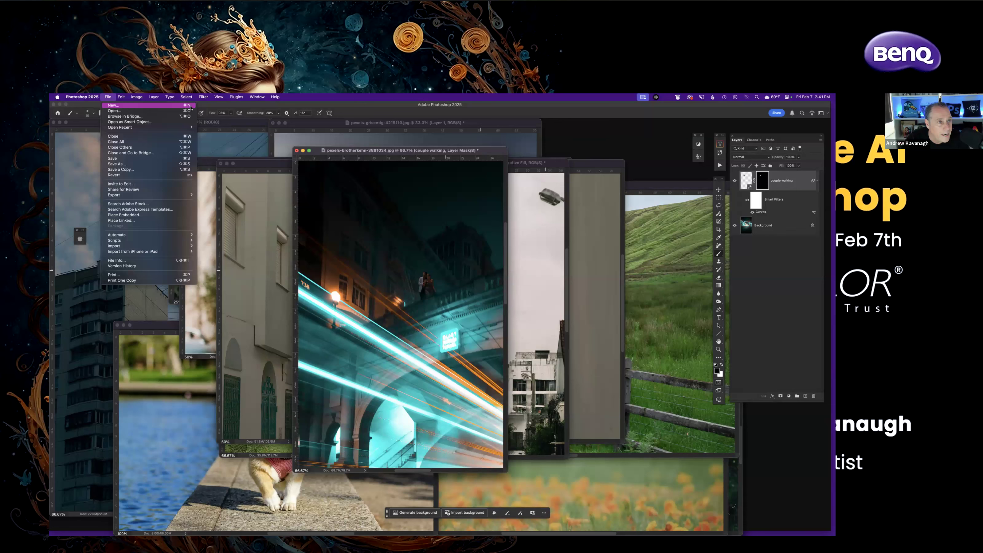
left_click(107, 97)
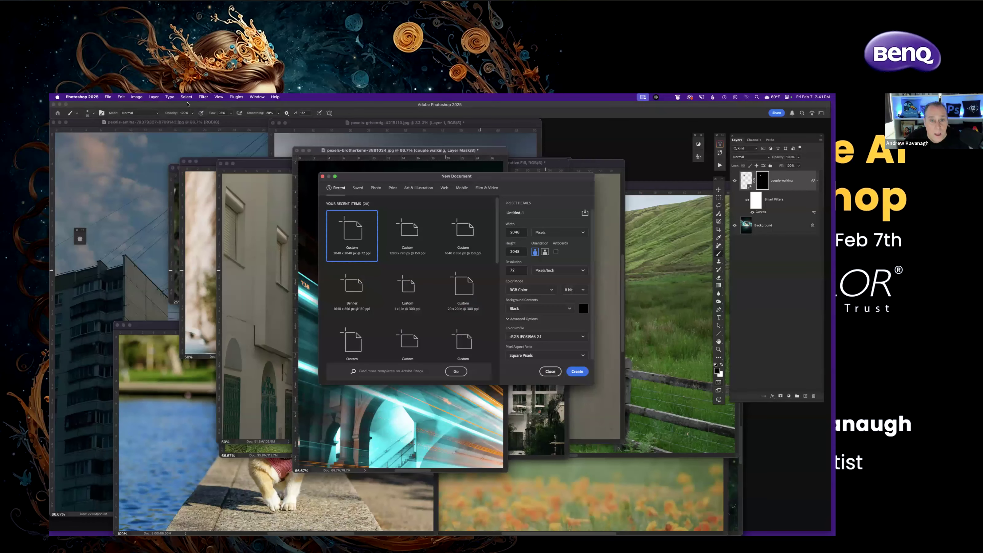
left_click_drag(409, 177, 403, 169)
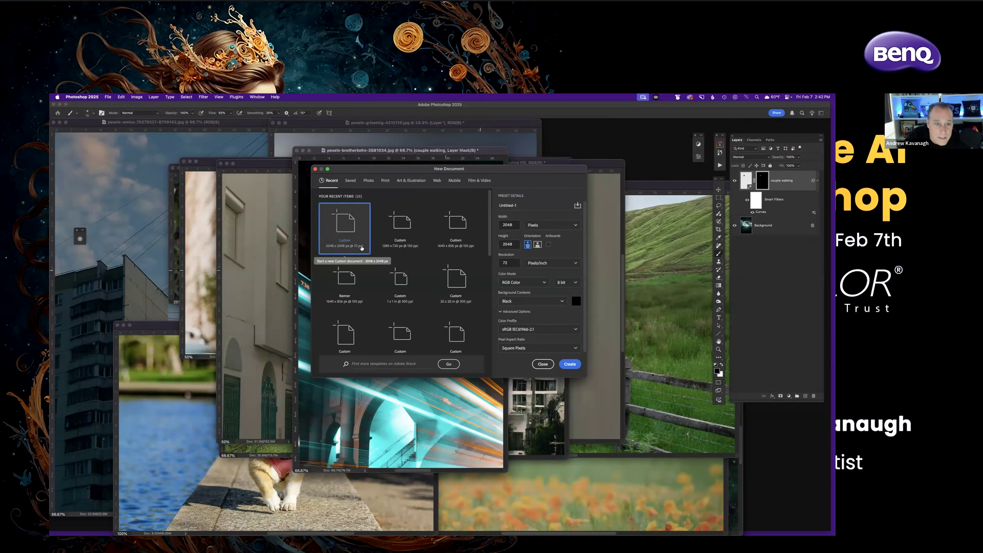
left_click(361, 245)
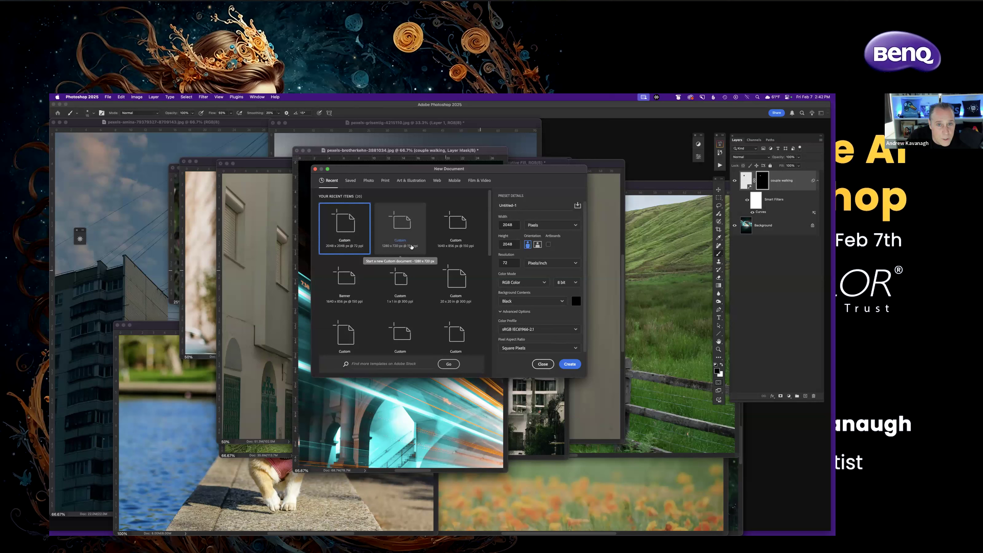
left_click(350, 181)
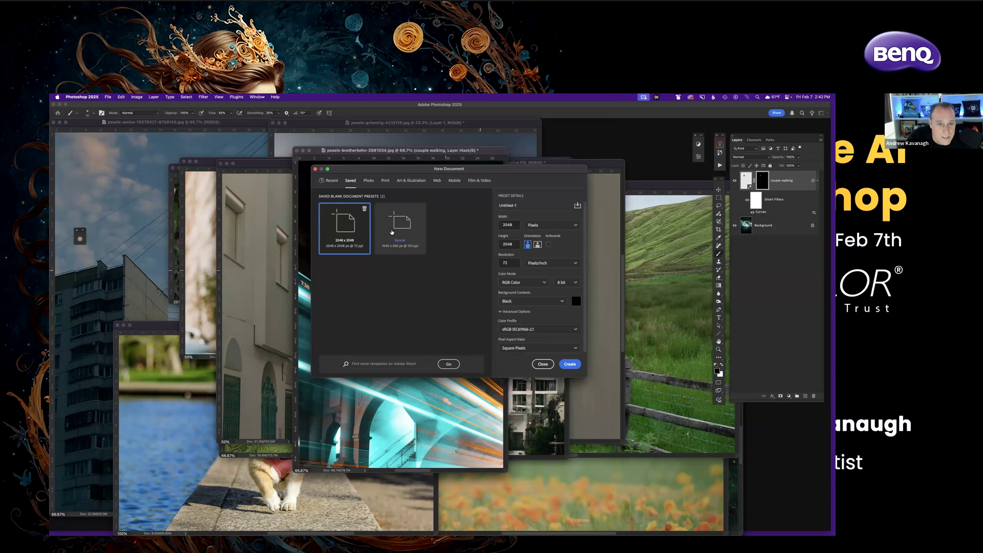
left_click(332, 180)
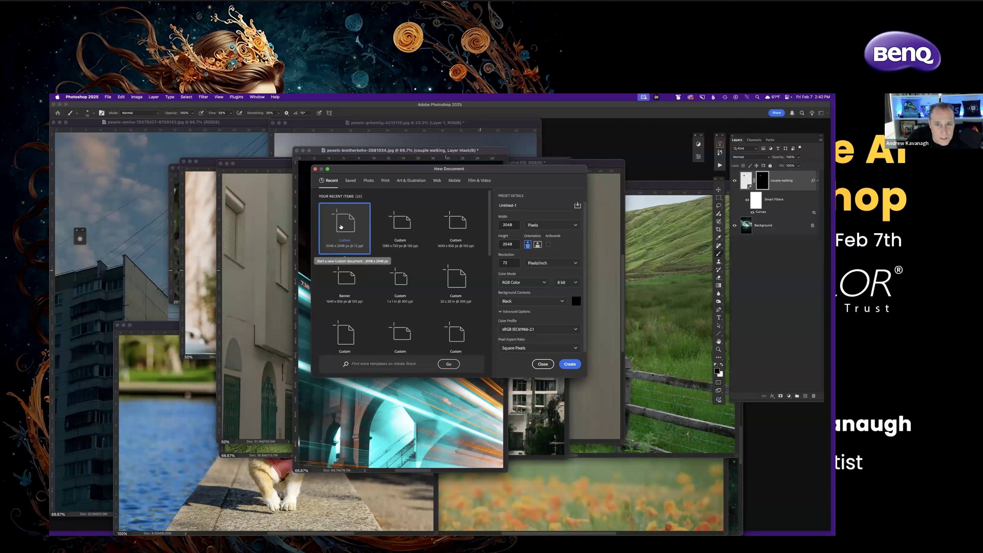
Name the new document Porcelain Woman and create it.
double_click(510, 205)
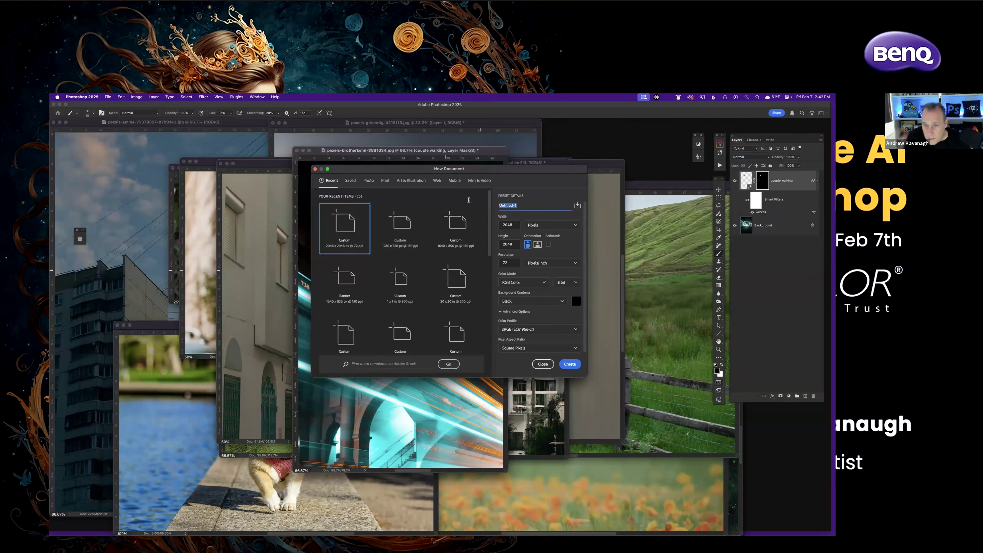
type("Porc")
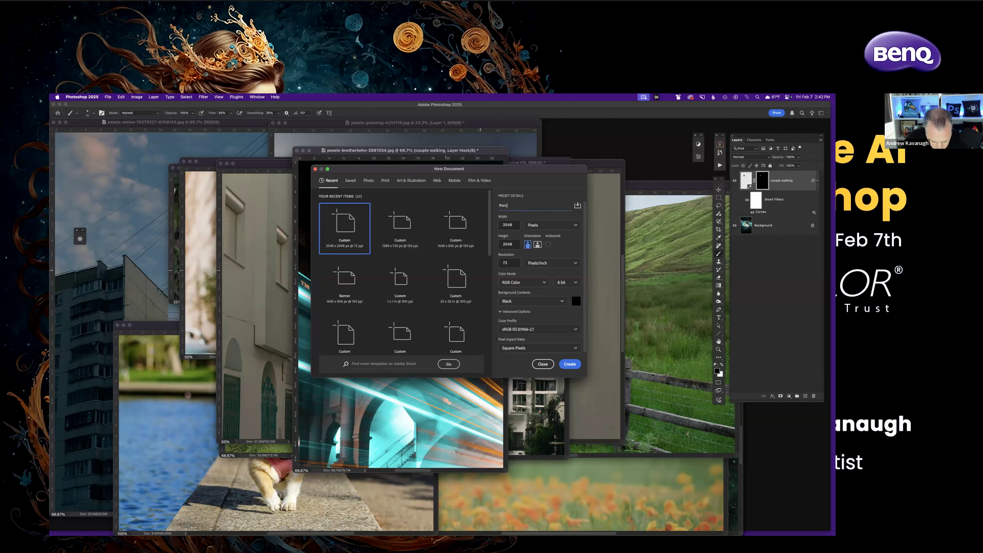
type("elain")
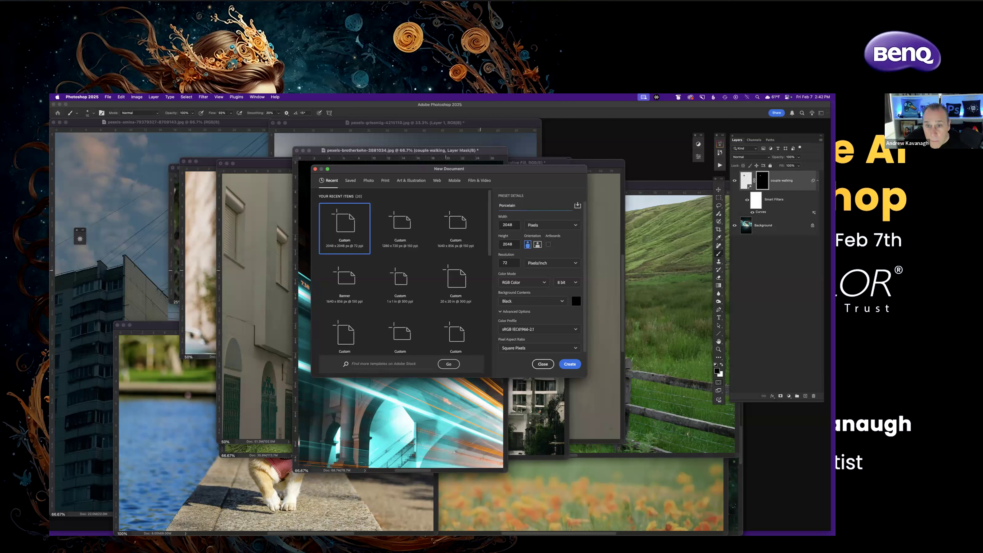
type(" Wom")
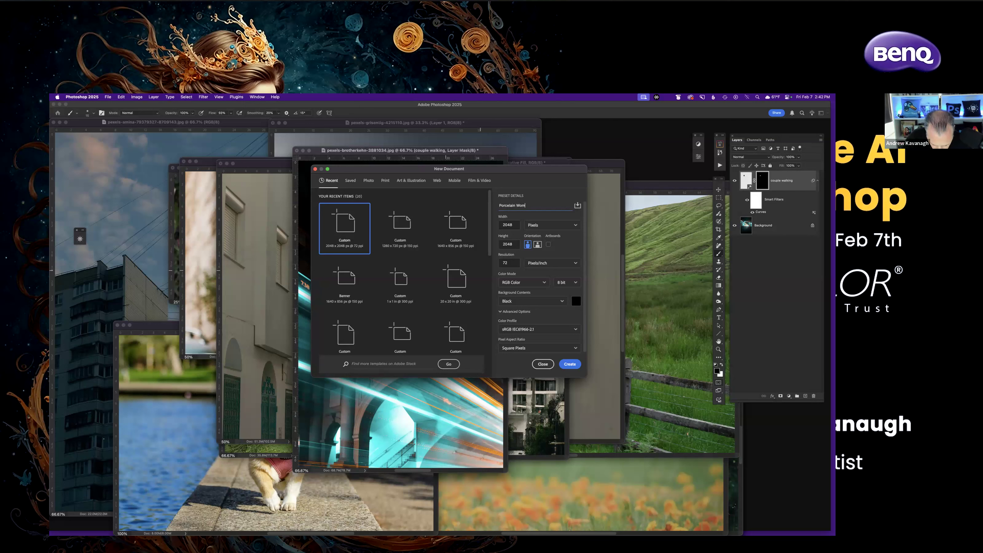
type("an")
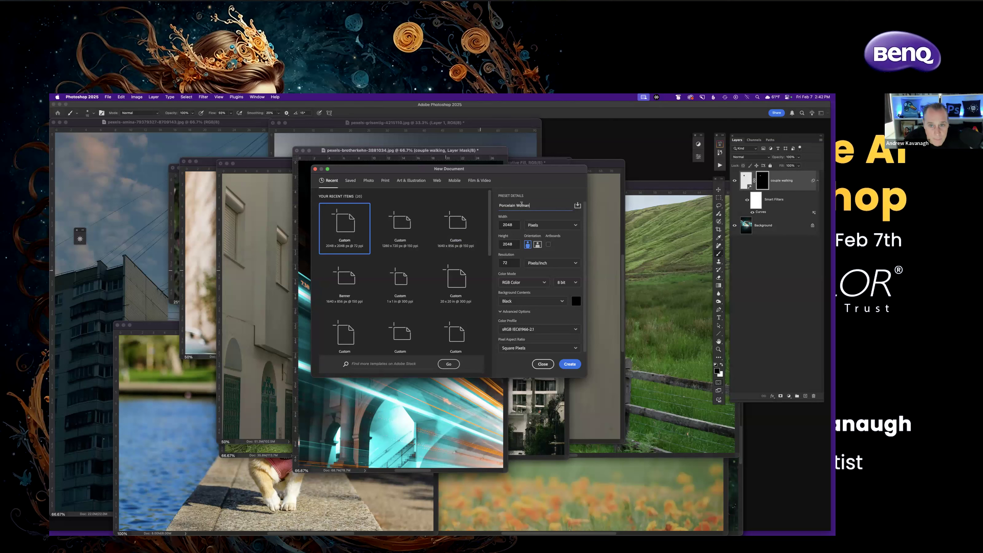
left_click_drag(501, 173, 506, 176)
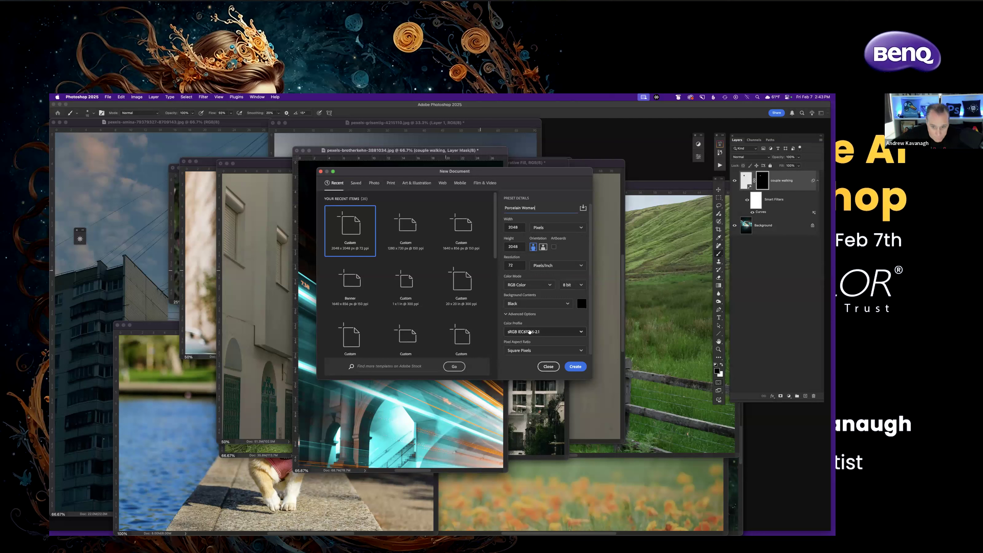
left_click(571, 366)
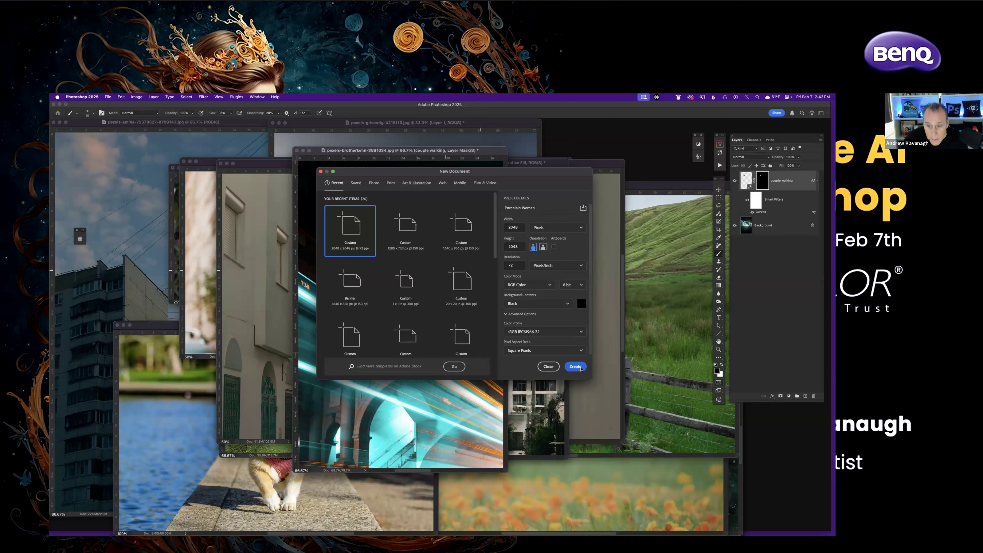
Check the Porcelain Woman document's image size and leave the dialog without changing anything.
left_click_drag(379, 211, 517, 160)
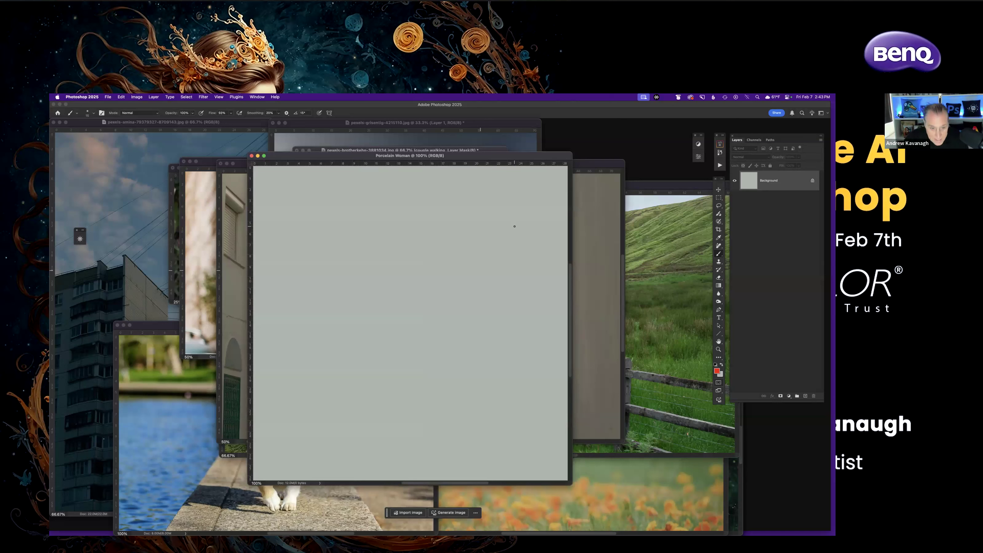
left_click_drag(454, 157, 467, 150)
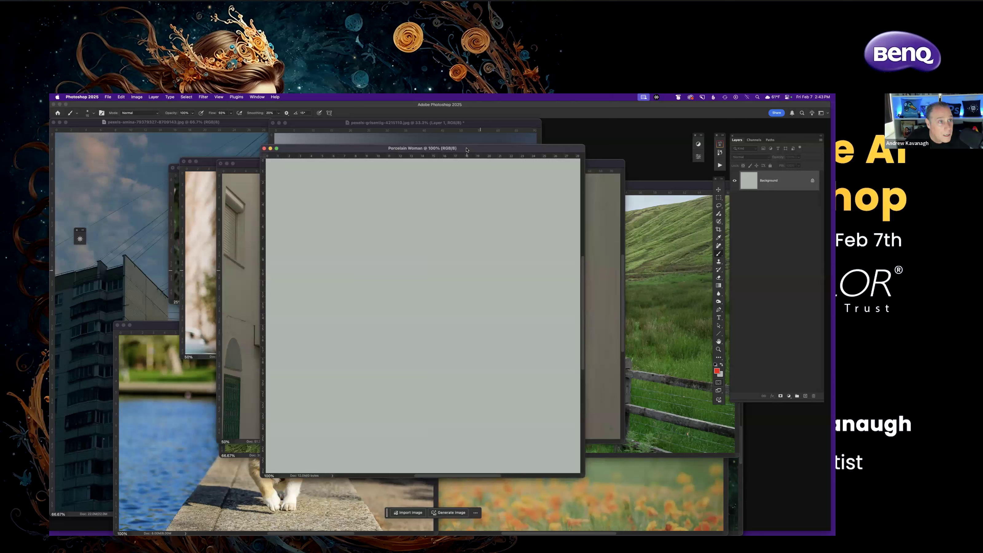
key("super+alt+i")
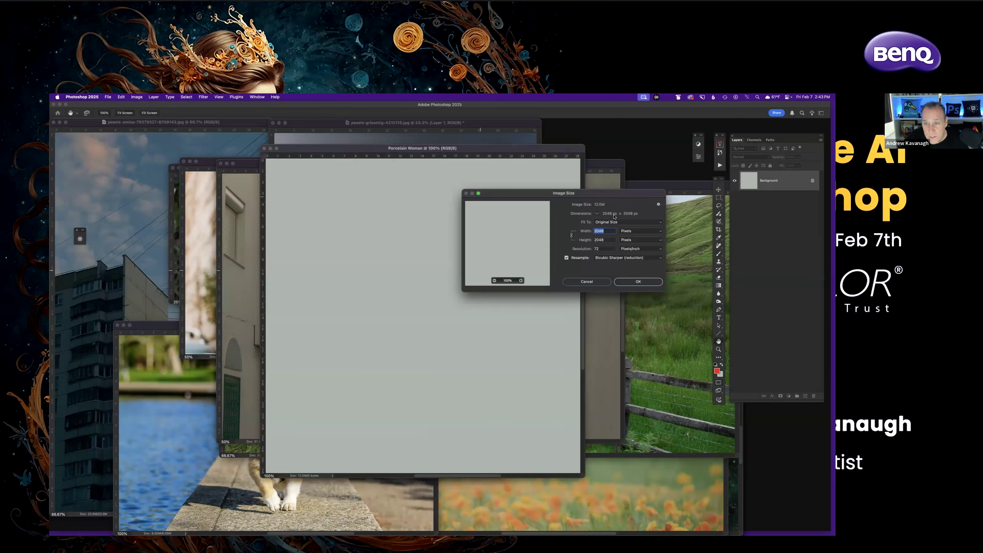
left_click(596, 282)
left_click_drag(462, 152, 485, 155)
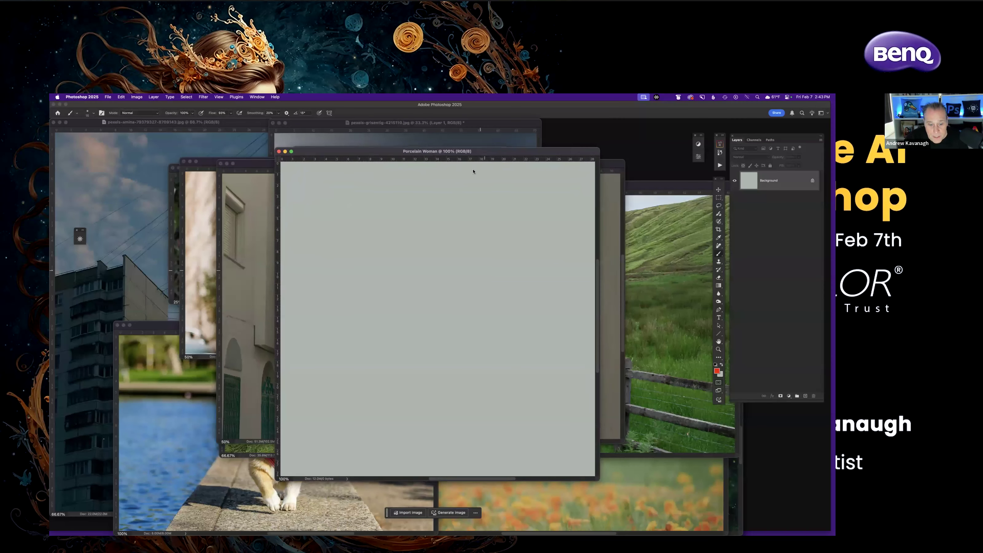
Display the Porcelain Woman canvas in full-screen mode with the menu bar, and move the contextual task bar slightly higher.
key("f")
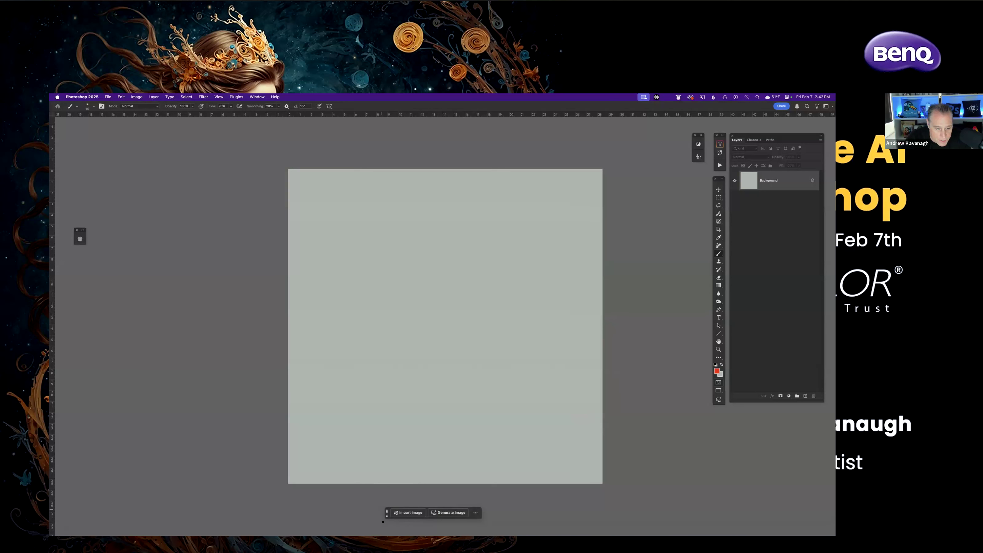
left_click_drag(387, 517, 385, 509)
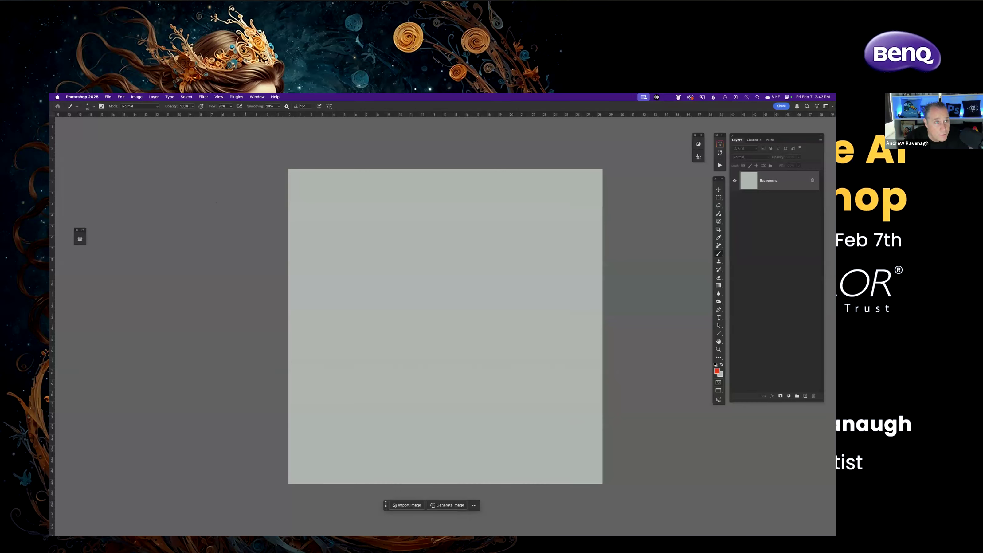
Open Generate Image for the blank Porcelain Woman canvas and reposition its dialog.
left_click(121, 96)
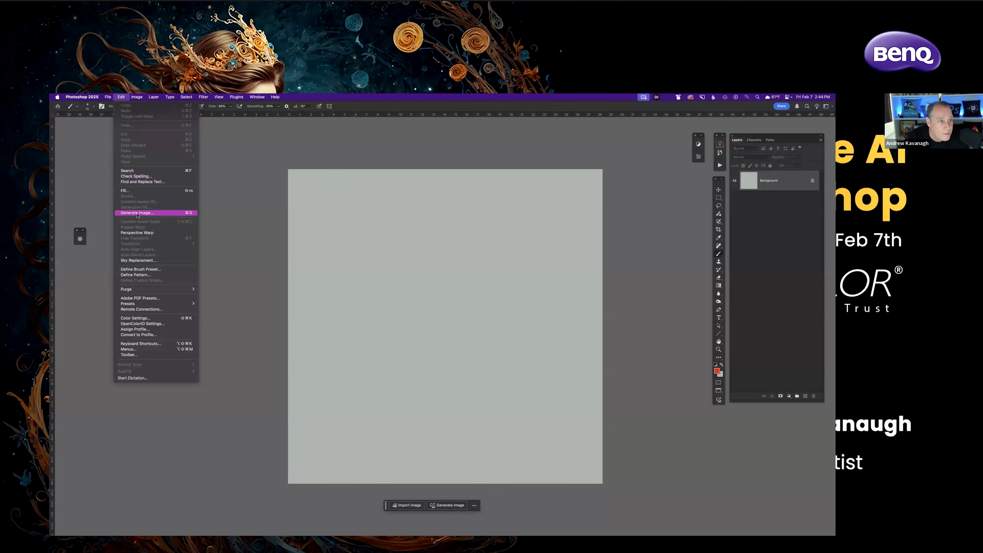
left_click(255, 214)
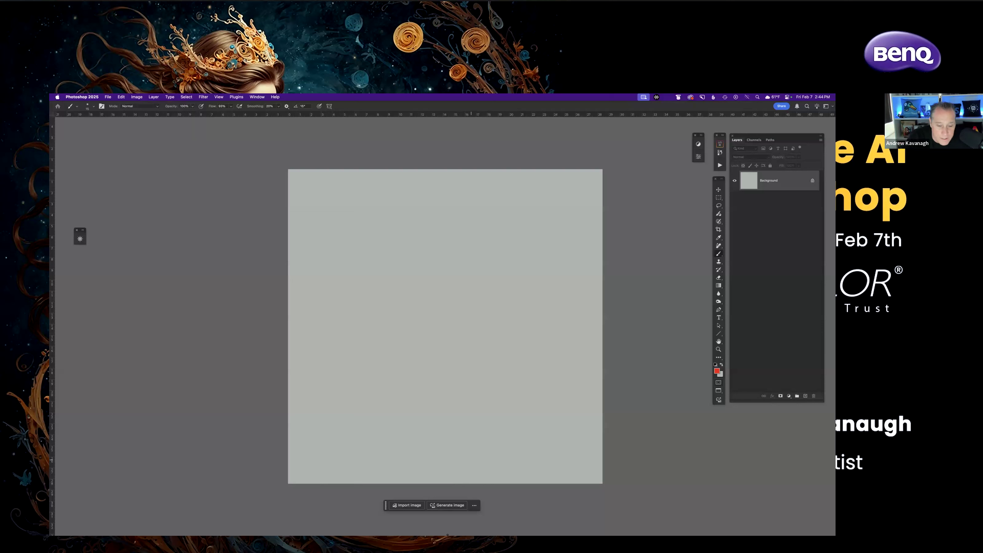
left_click(450, 505)
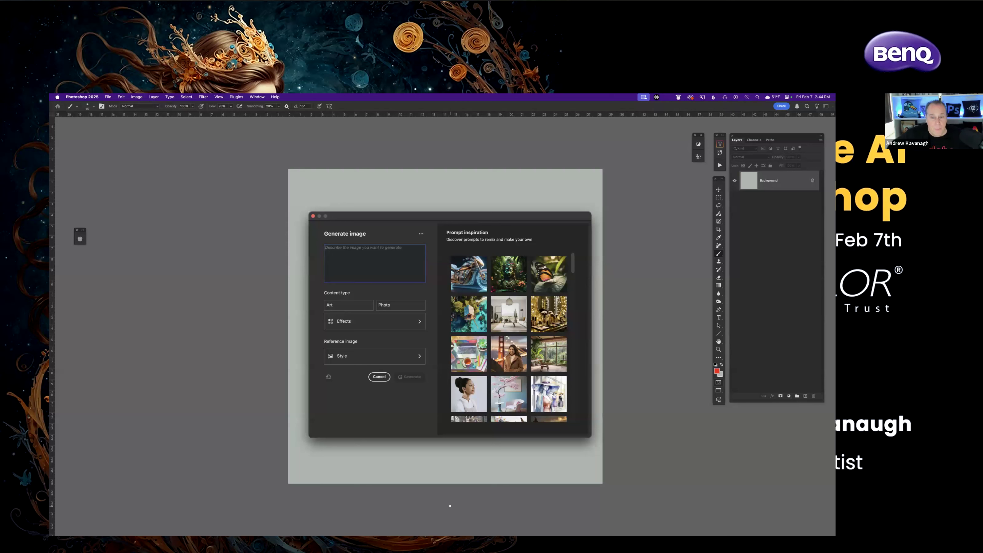
left_click_drag(407, 210, 377, 212)
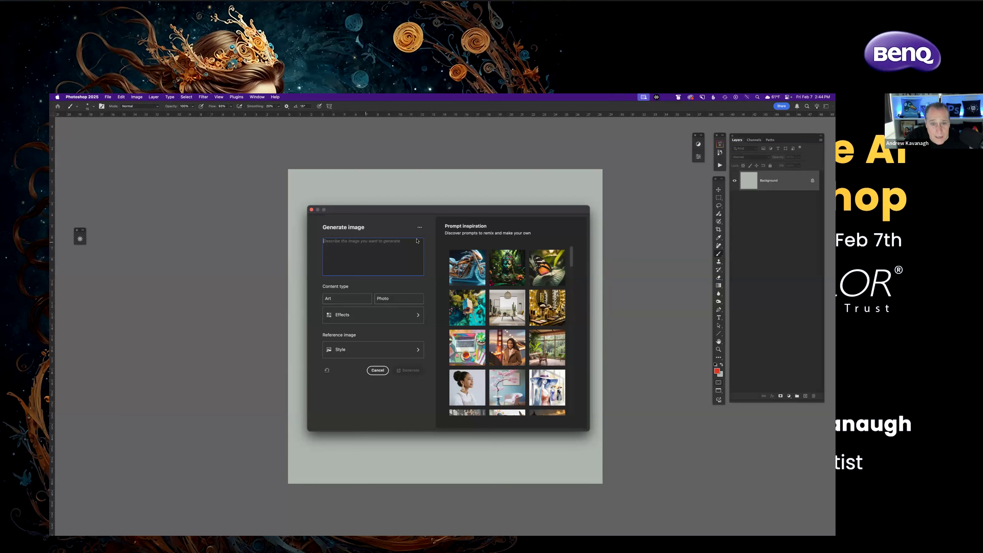
left_click_drag(418, 211, 374, 213)
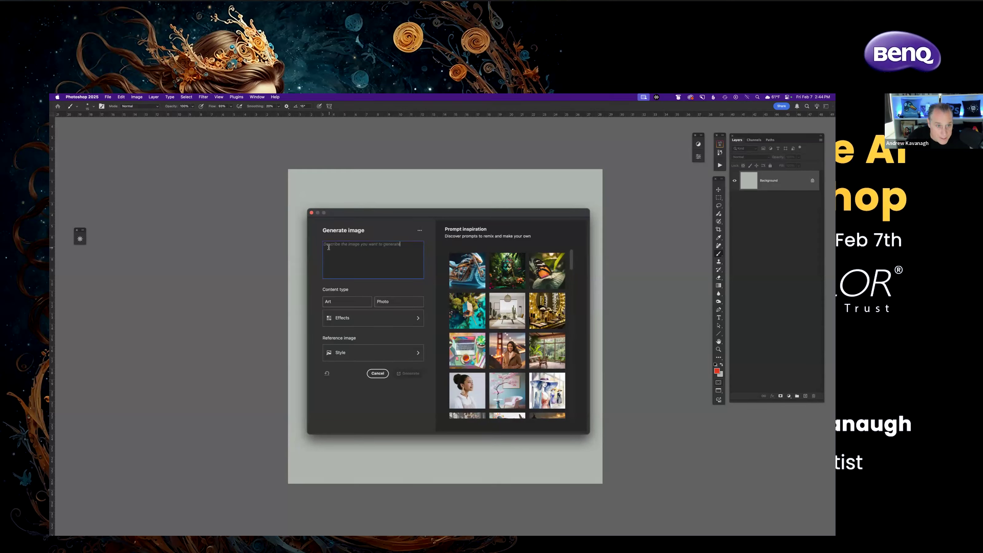
Enter prompt "a woman made out of porcelain, in the style of balanced symmetry, white and blue, detailed facial features, organic forms, meticulous portraiture, complex patterns"; choose Art.
type("a woman made out of porcelain, in the style of balanced symmetry, white and blue, detailed facial features, organic forms, meticulous portraiture, complex patterns")
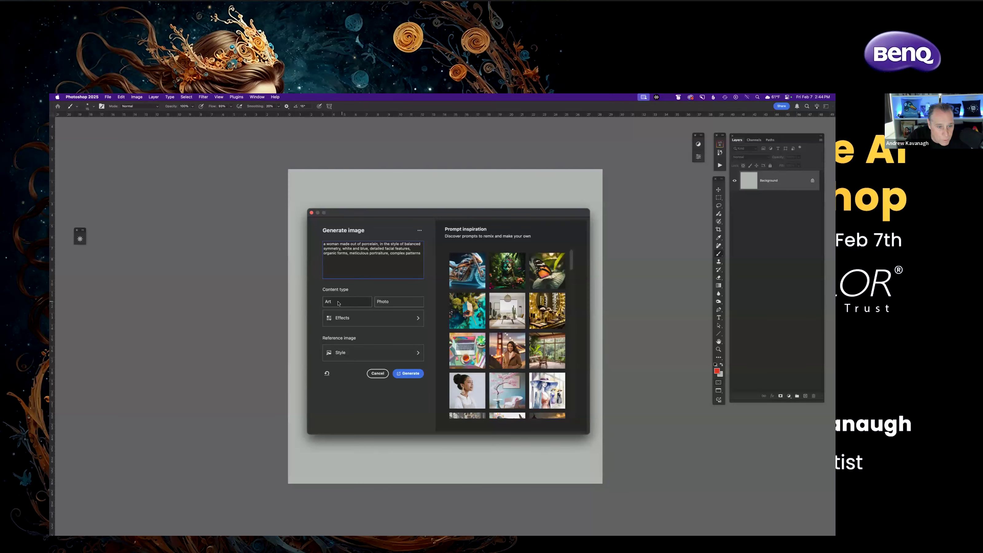
left_click(395, 304)
left_click(352, 302)
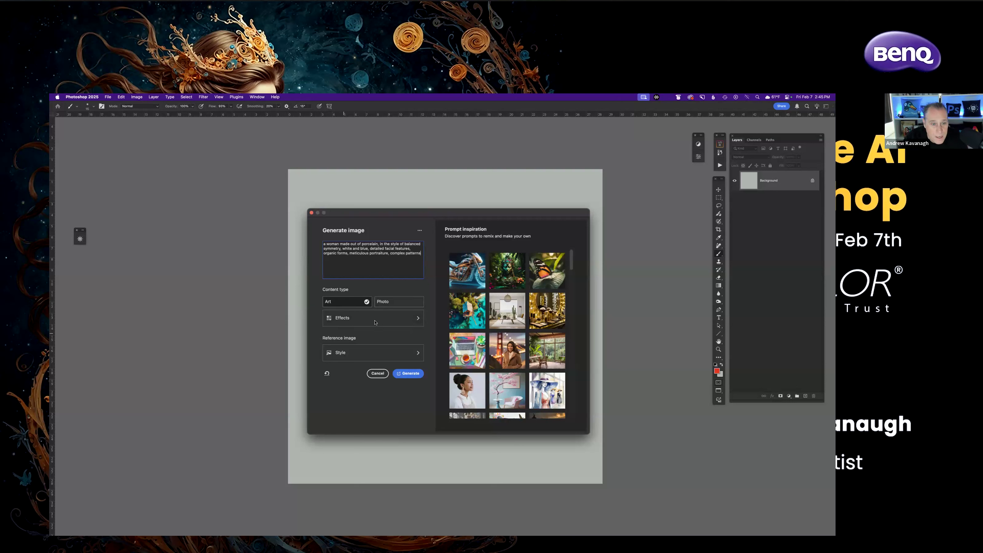
Examine the available style effects, including the Movements, Themes, Techniques, Effects, Materials and Concepts categories.
left_click(393, 318)
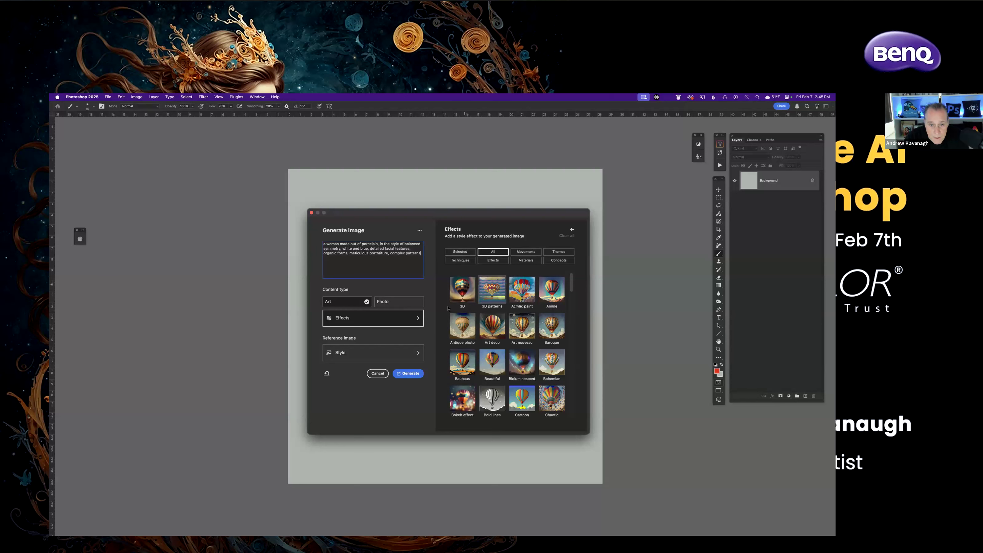
scroll(538, 352, "down", 5)
scroll(551, 343, "down", 1)
scroll(553, 329, "down", 3)
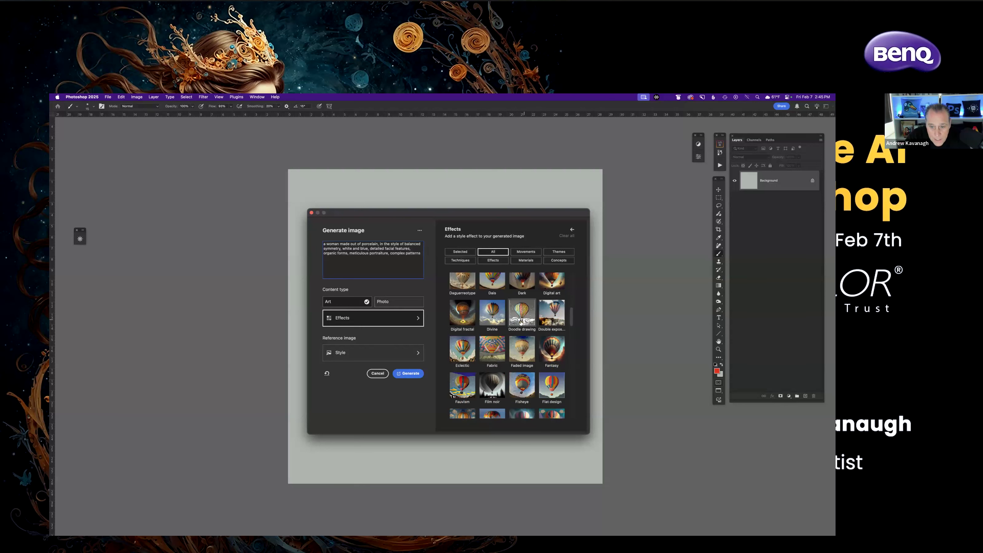
scroll(547, 363, "down", 2)
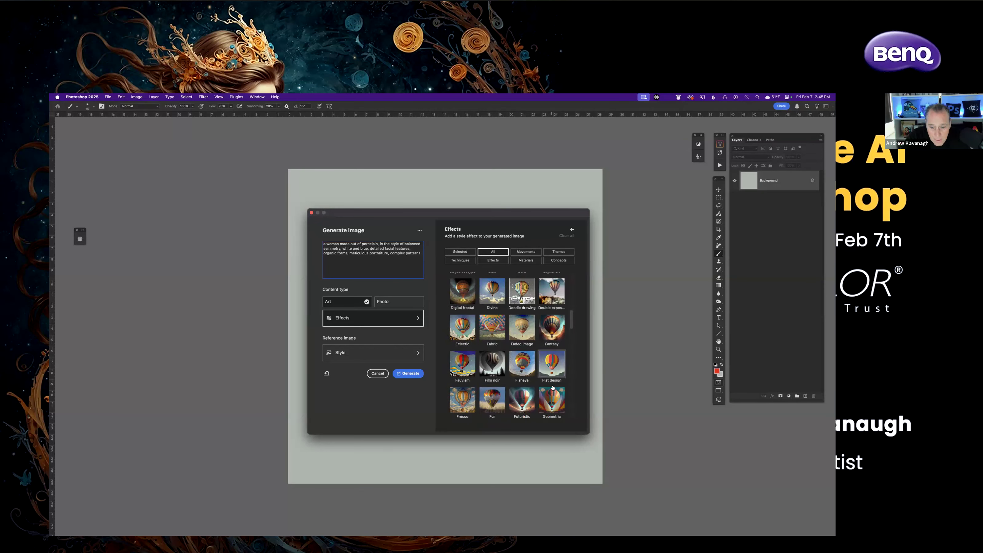
scroll(496, 387, "down", 1)
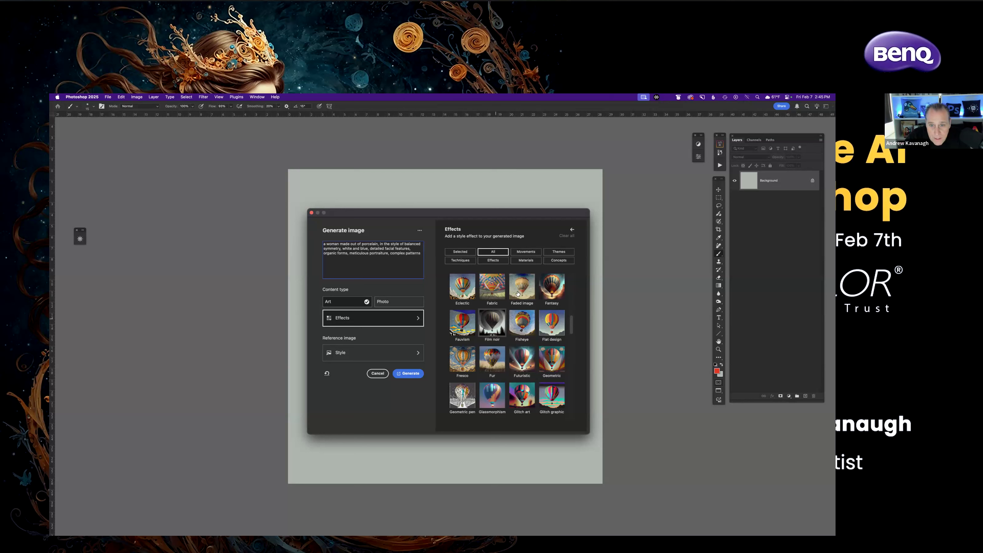
left_click(527, 253)
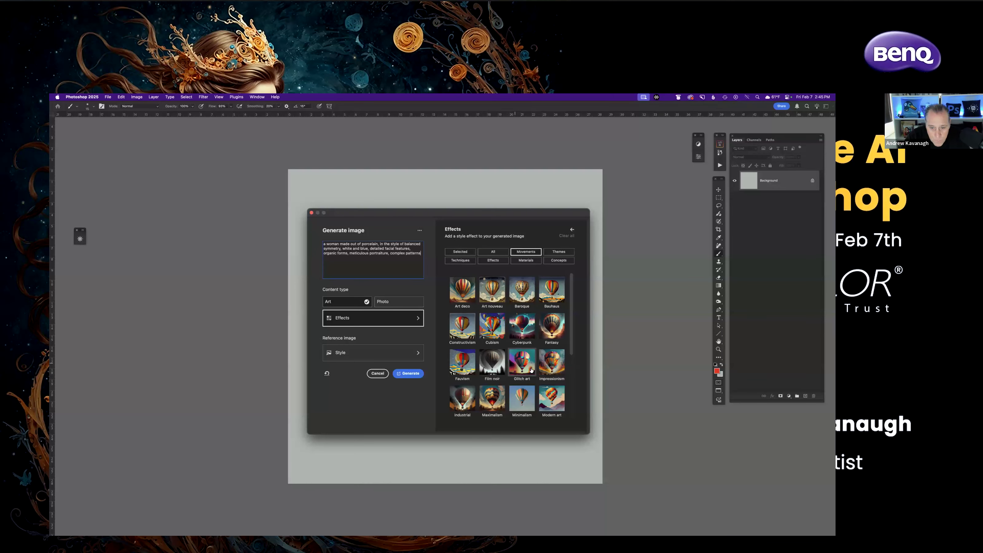
left_click(561, 252)
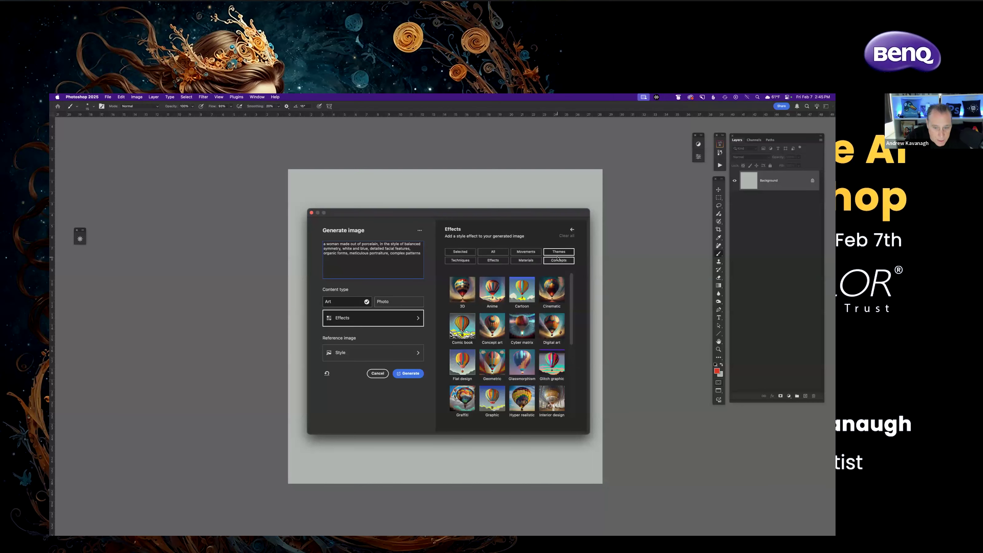
left_click(460, 261)
left_click(491, 262)
left_click(526, 261)
left_click(557, 260)
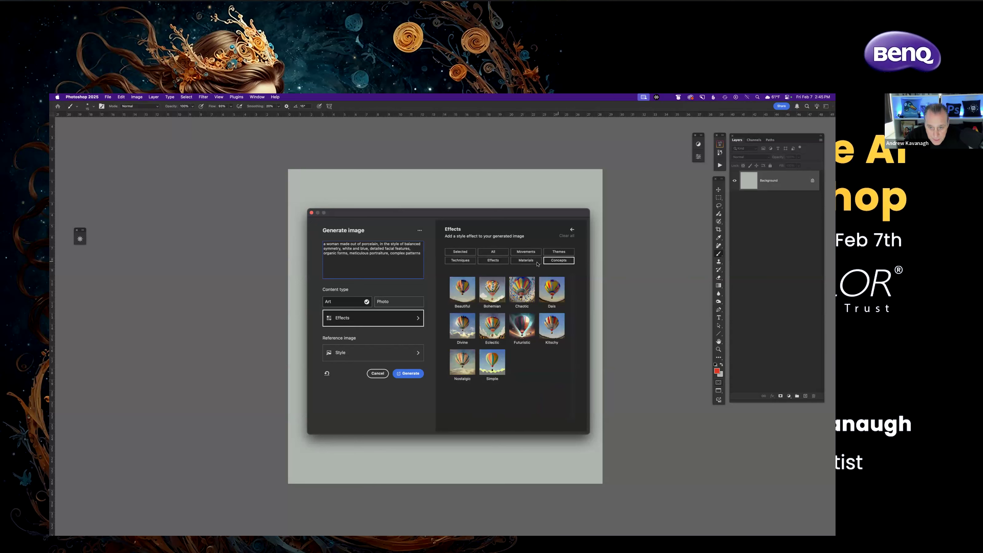
Look through the Materials style effects, the complete effects list, and the gallery of style reference images.
left_click(527, 260)
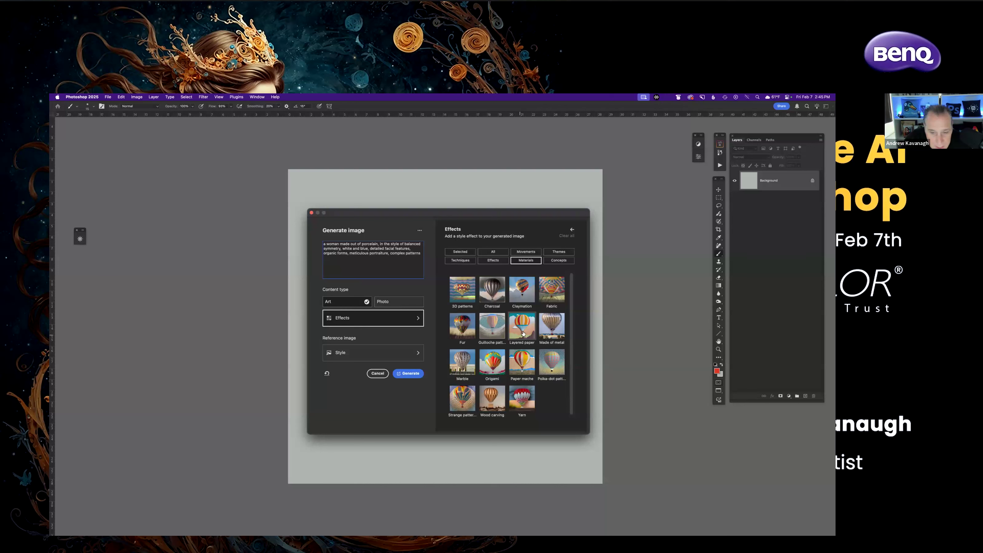
left_click(492, 252)
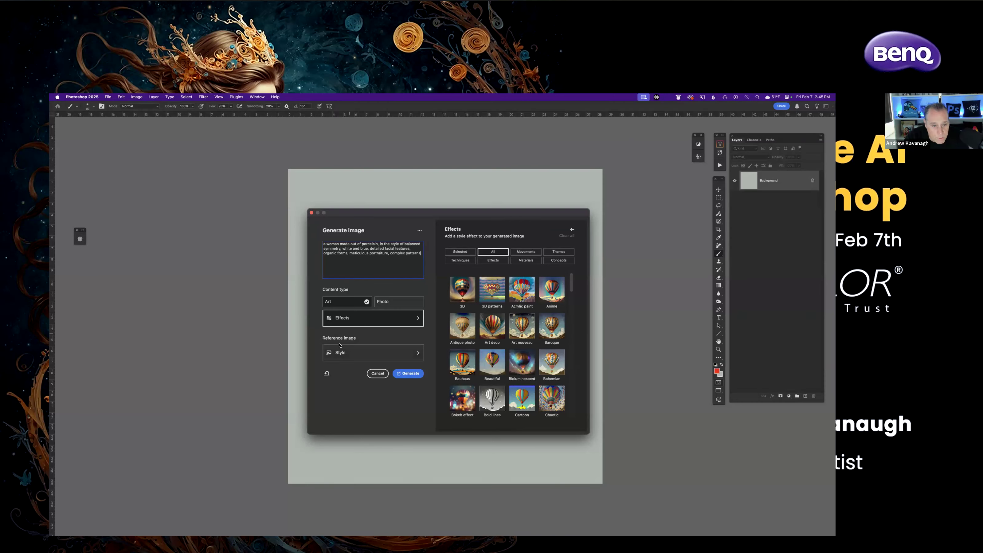
left_click(363, 356)
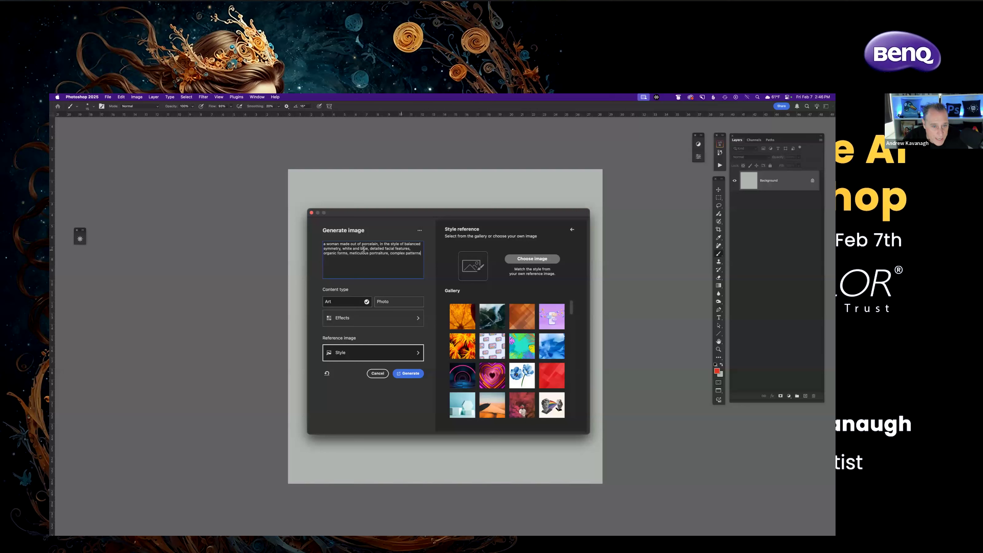
Generate the porcelain woman artwork from the entered prompt as Art, without adding style effects or a reference image.
triple_click(389, 251)
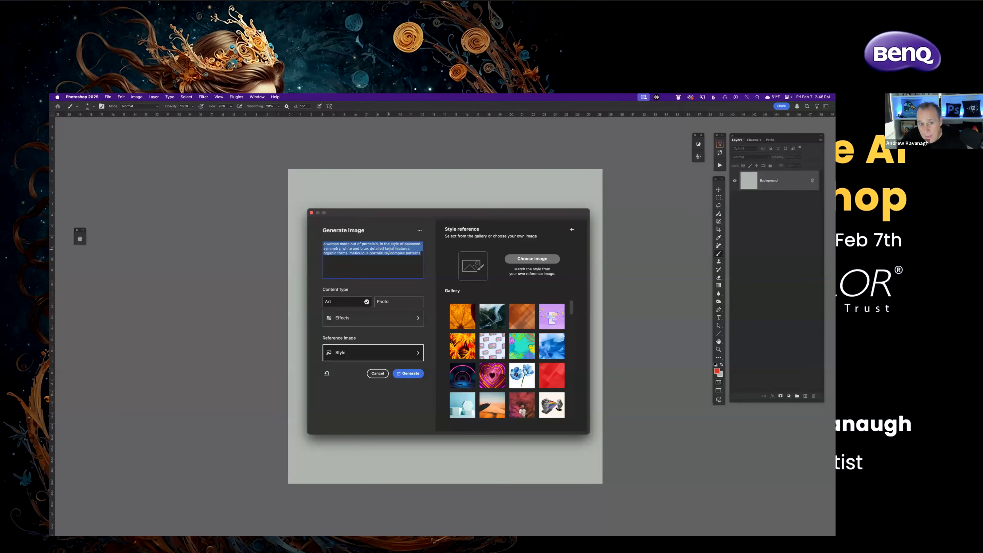
left_click(382, 254)
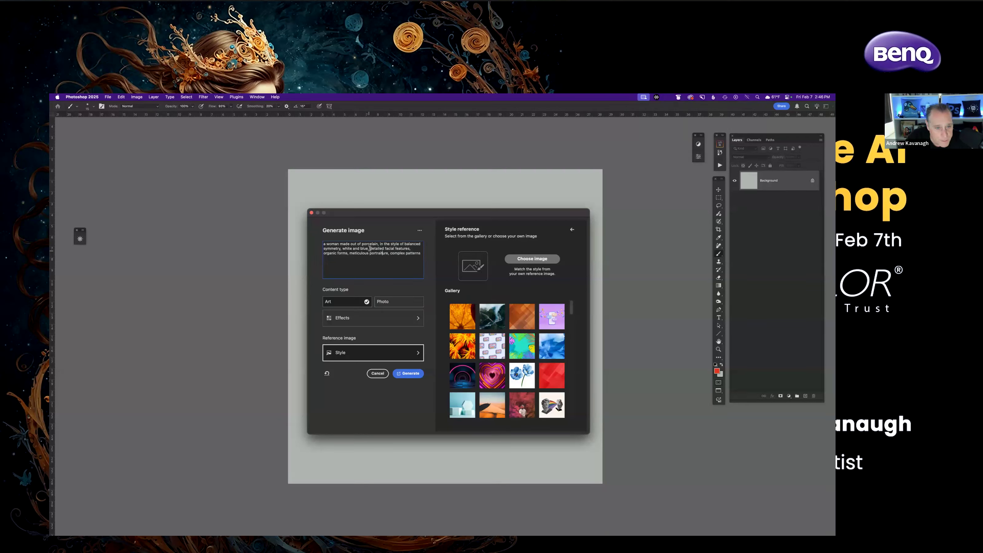
triple_click(388, 247)
left_click(391, 249)
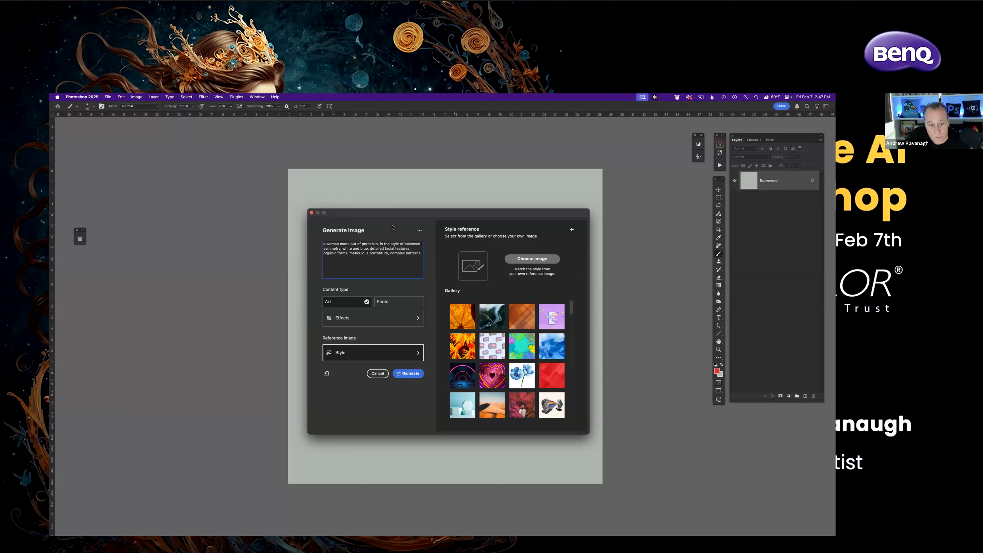
left_click(411, 374)
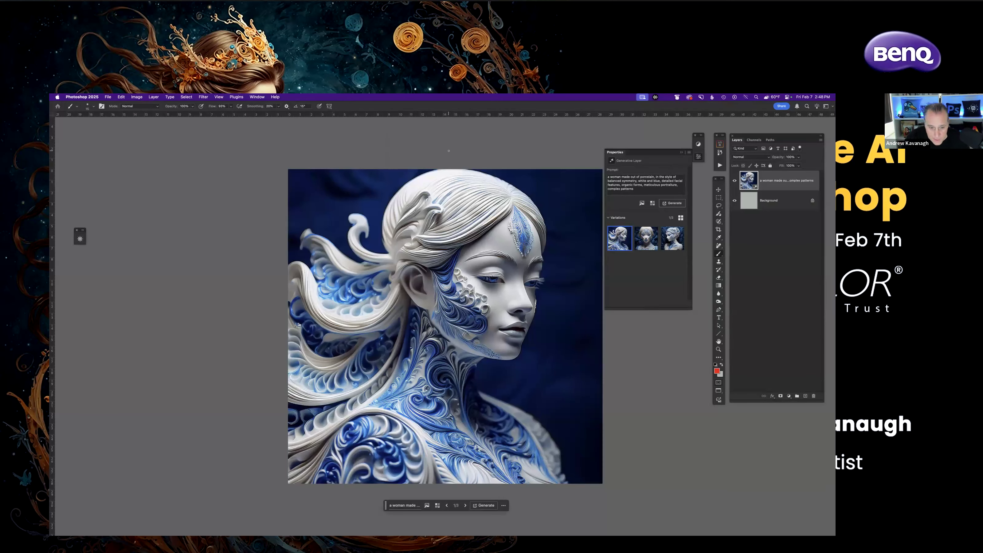
Compare the three generated variations of the porcelain woman and choose the second one, with the front-facing portrait.
left_click(644, 238)
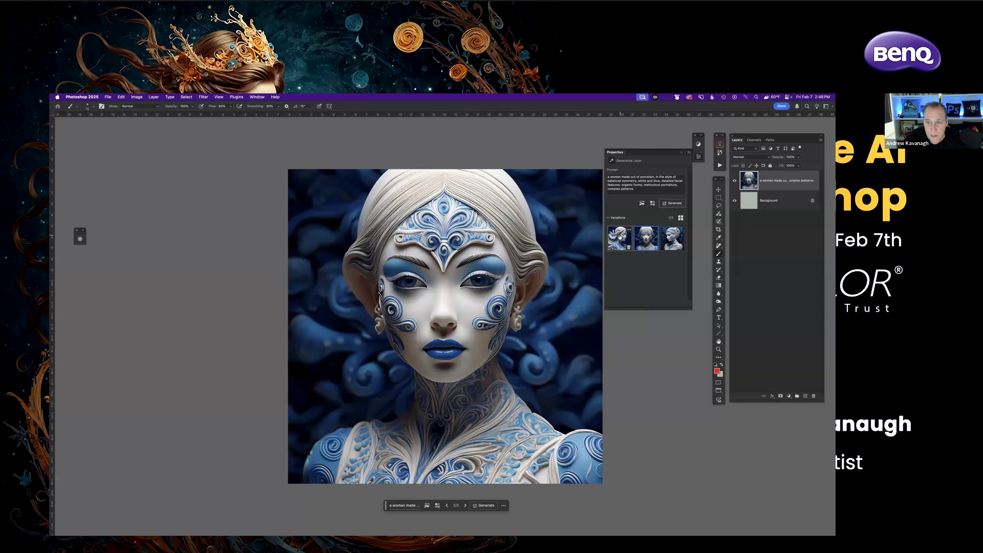
left_click(630, 236)
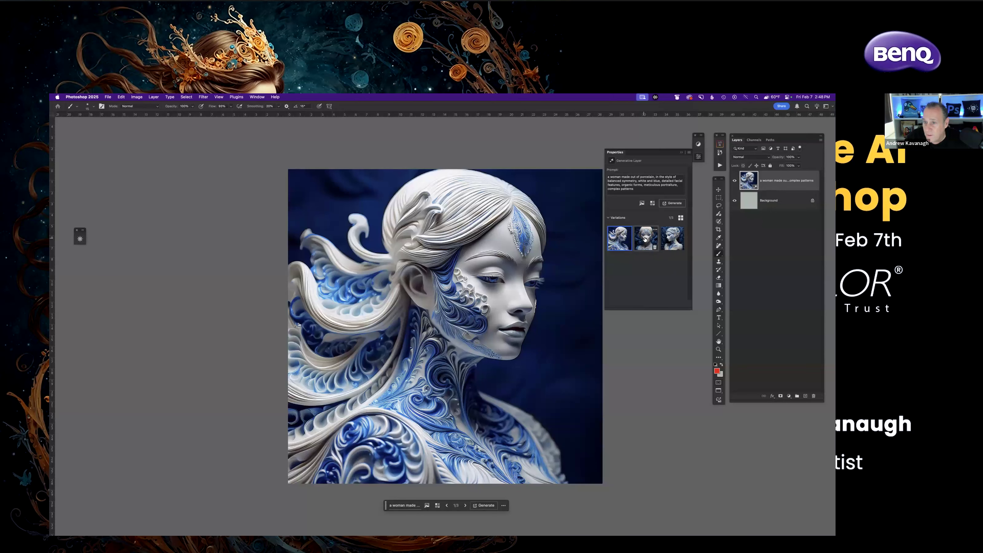
left_click(646, 239)
left_click(669, 242)
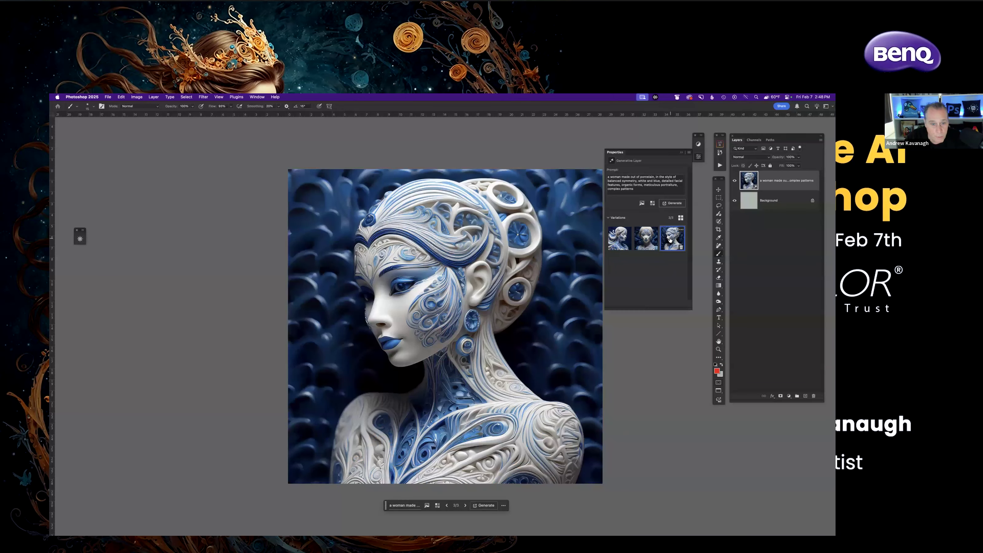
left_click(647, 239)
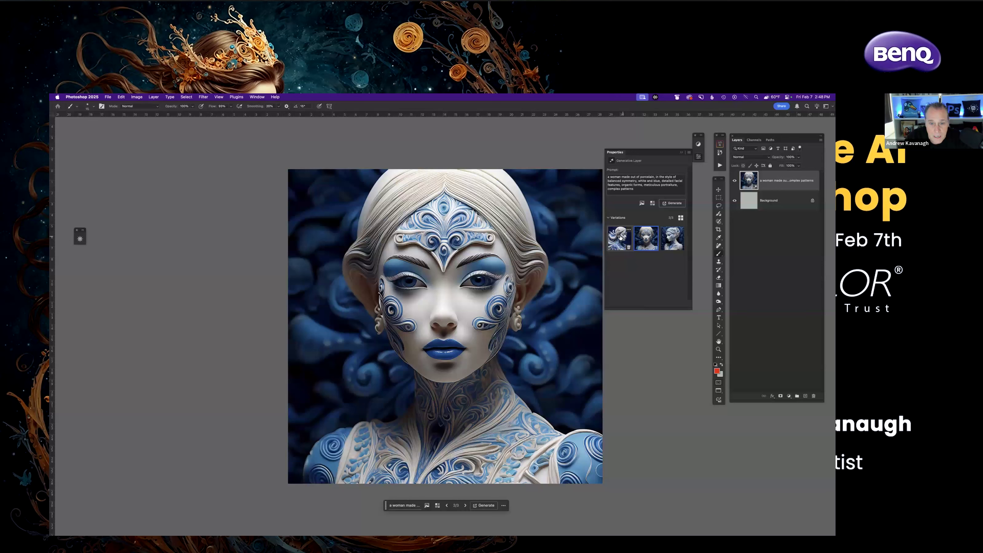
left_click(609, 245)
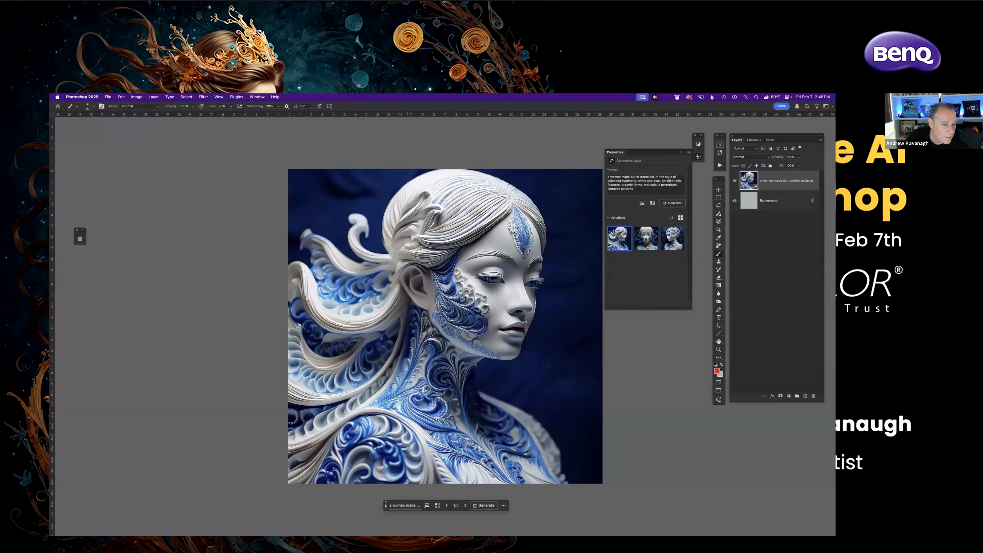
left_click(648, 236)
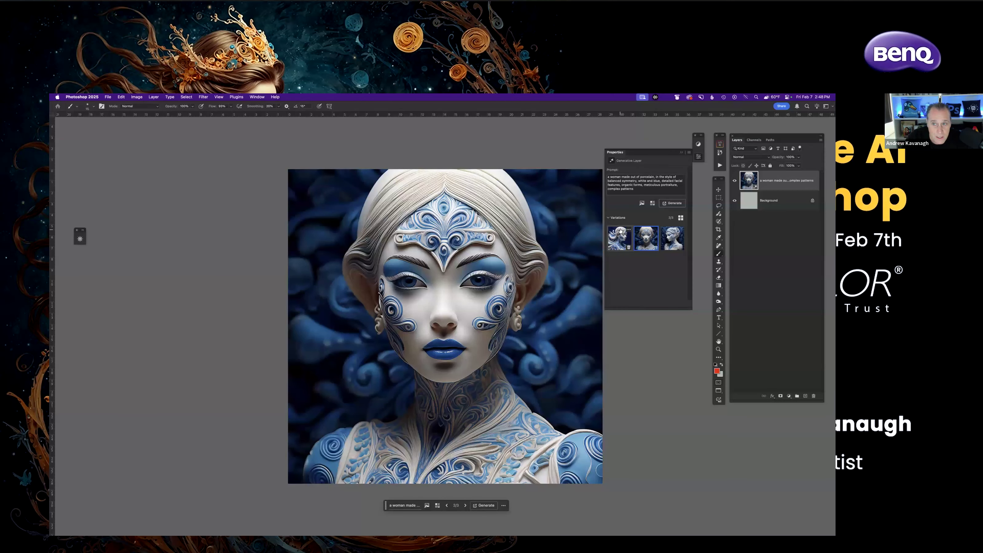
left_click(672, 239)
left_click(648, 241)
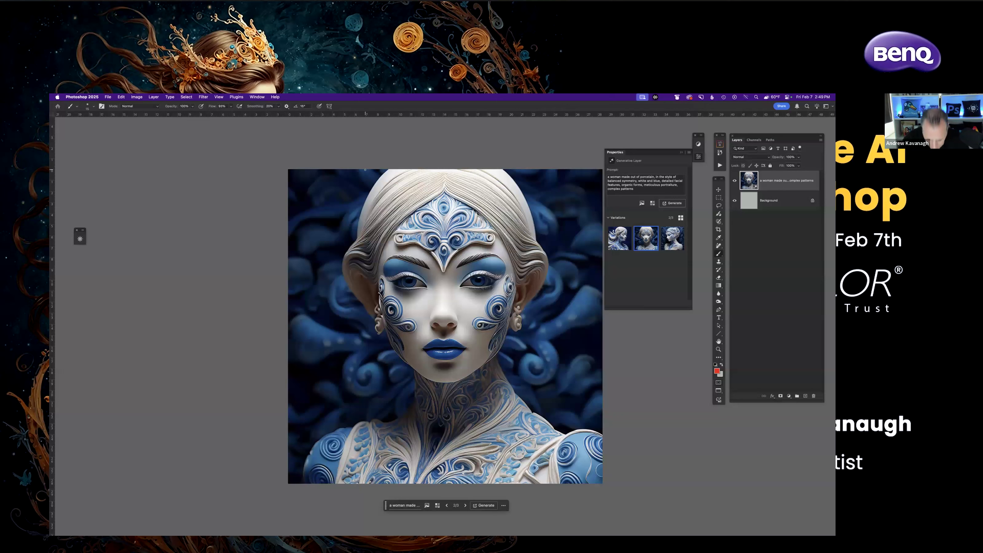
Draw a loose Lasso selection around the woman's head, neck and shoulders, and clear the selection.
key("l")
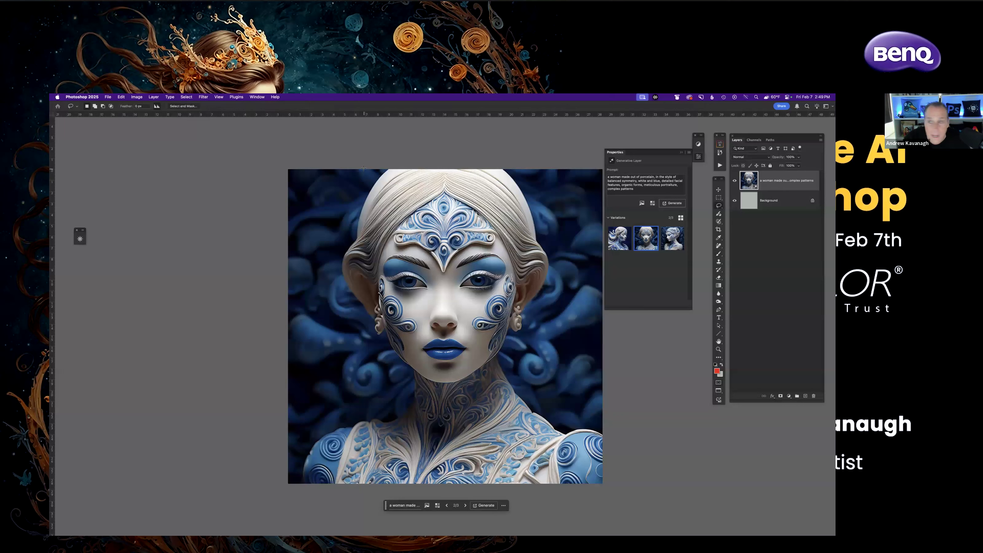
mouse_move(363, 167)
left_mouse_down()
mouse_move(326, 210)
mouse_move(317, 263)
mouse_move(330, 388)
mouse_move(300, 448)
mouse_move(307, 499)
mouse_move(501, 516)
mouse_move(605, 486)
mouse_move(614, 435)
mouse_move(547, 394)
mouse_move(513, 345)
mouse_move(545, 326)
mouse_move(559, 288)
mouse_move(544, 198)
mouse_move(526, 157)
mouse_move(356, 166)
left_mouse_up()
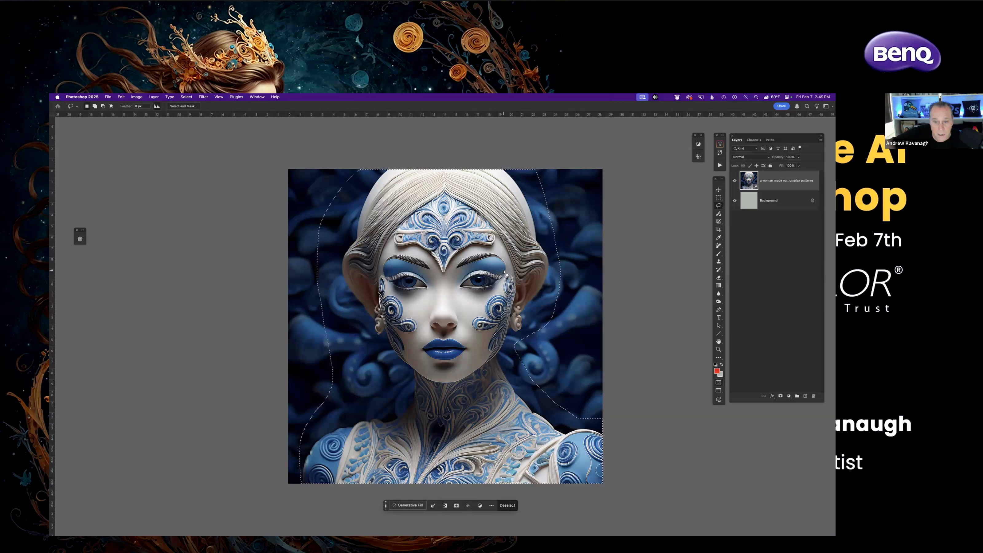
key("super+d")
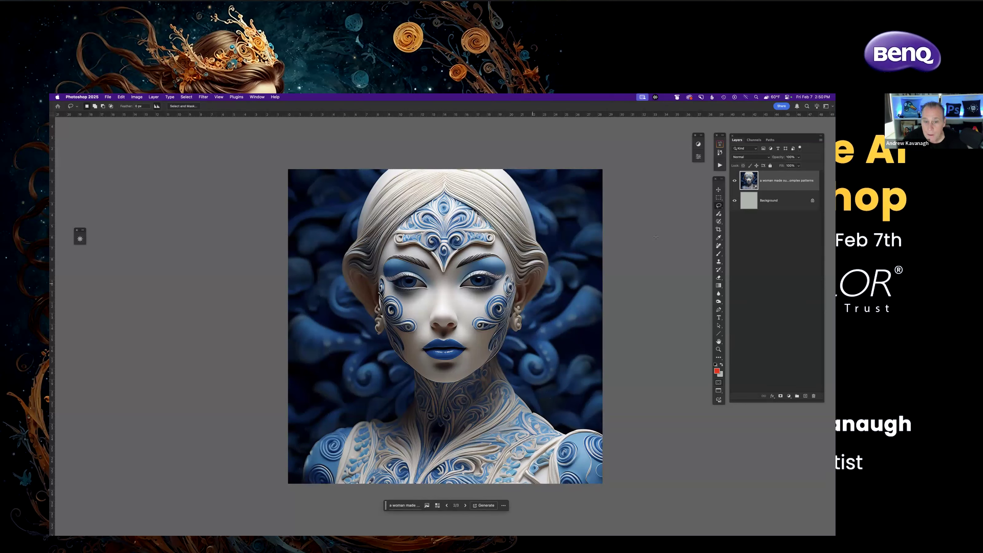
Toggle the generated layer's visibility and compare its variations again, returning to the second, front-facing one.
left_click(735, 180)
left_click(735, 181)
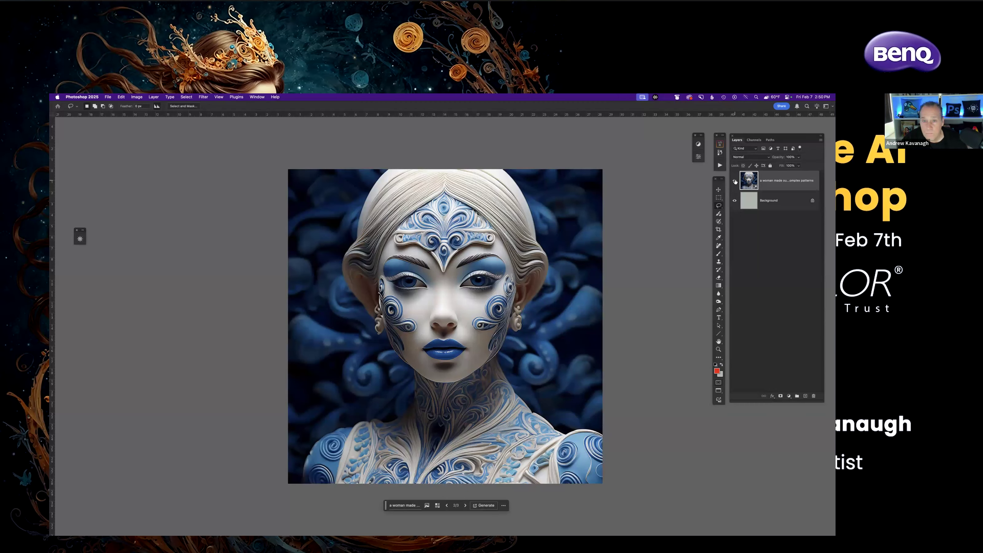
left_click(698, 157)
left_click(619, 238)
left_click(654, 238)
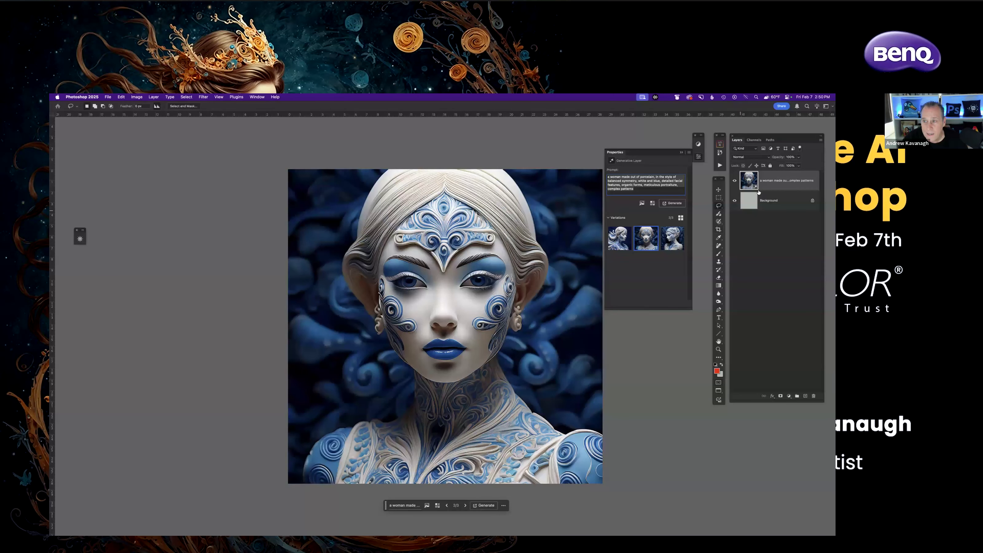
left_click(630, 237)
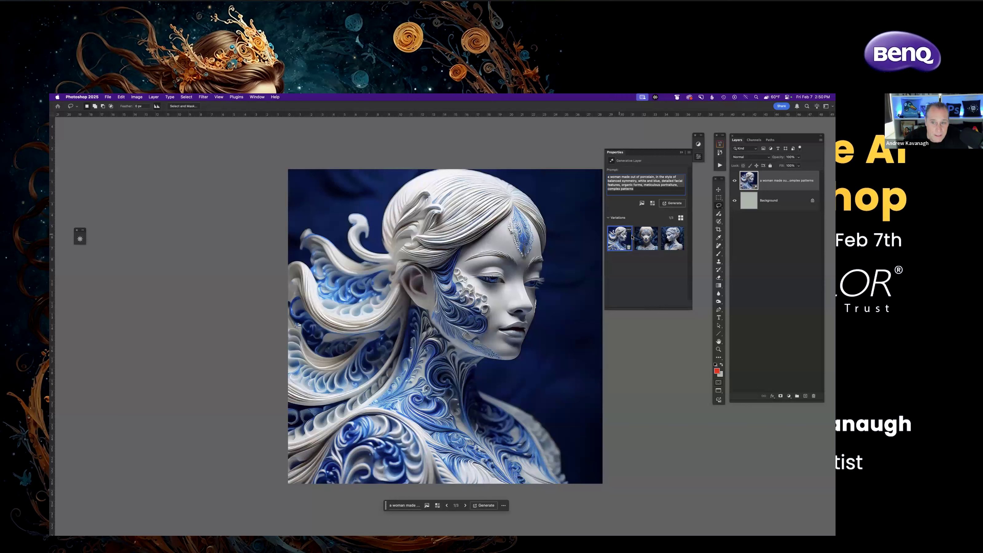
left_click(644, 237)
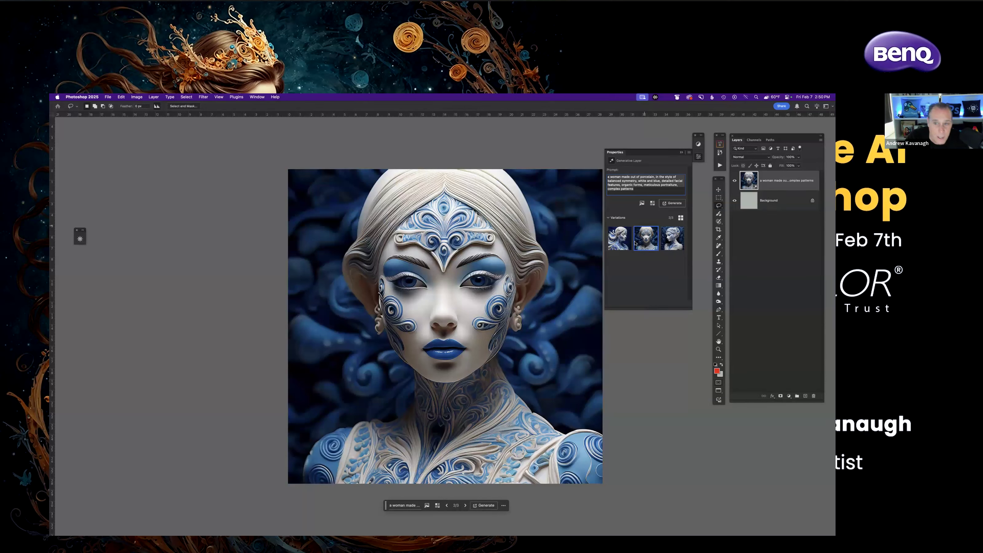
mouse_move(645, 241)
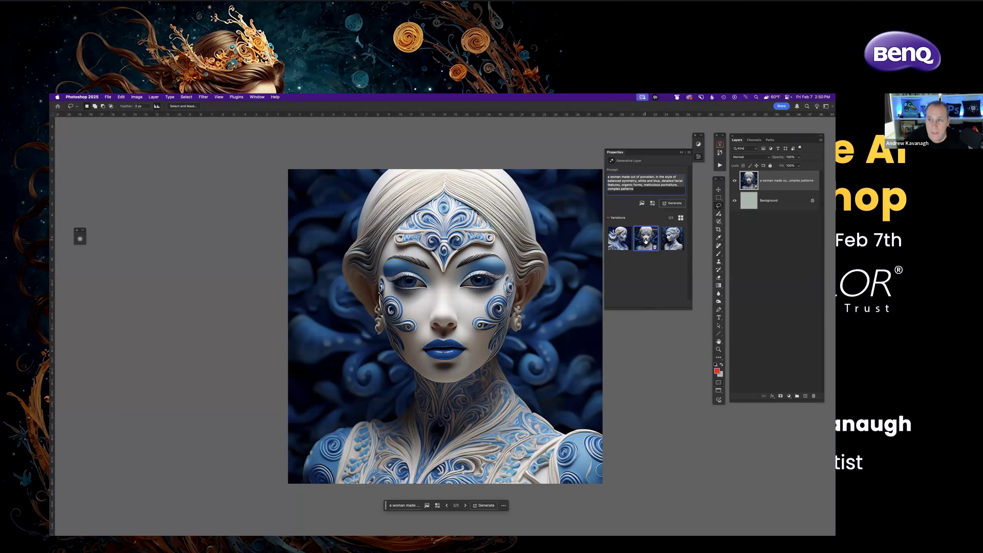
Duplicate the image with merged layers only, removing "copy" from the new document's name so it reads Porcelain Woman.
left_click(719, 165)
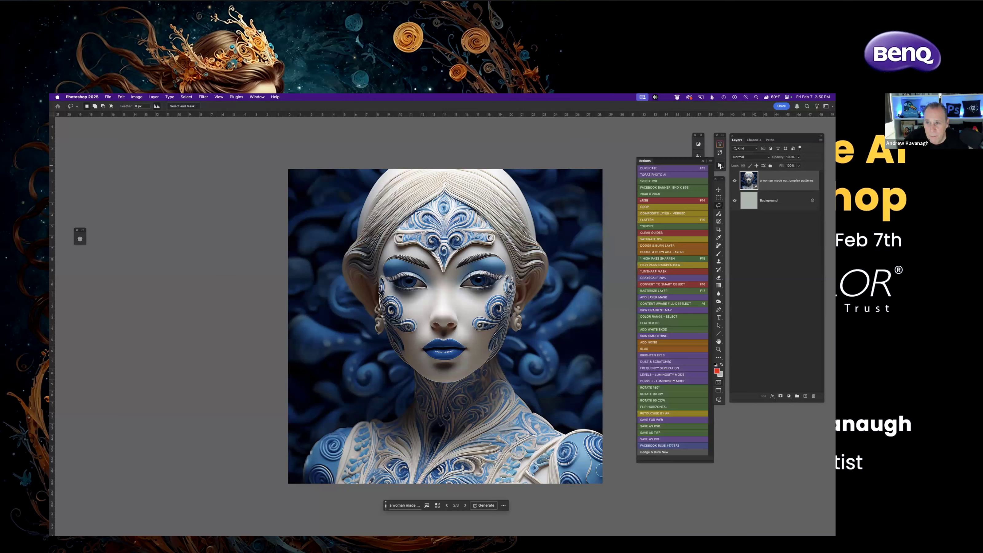
left_click(654, 170)
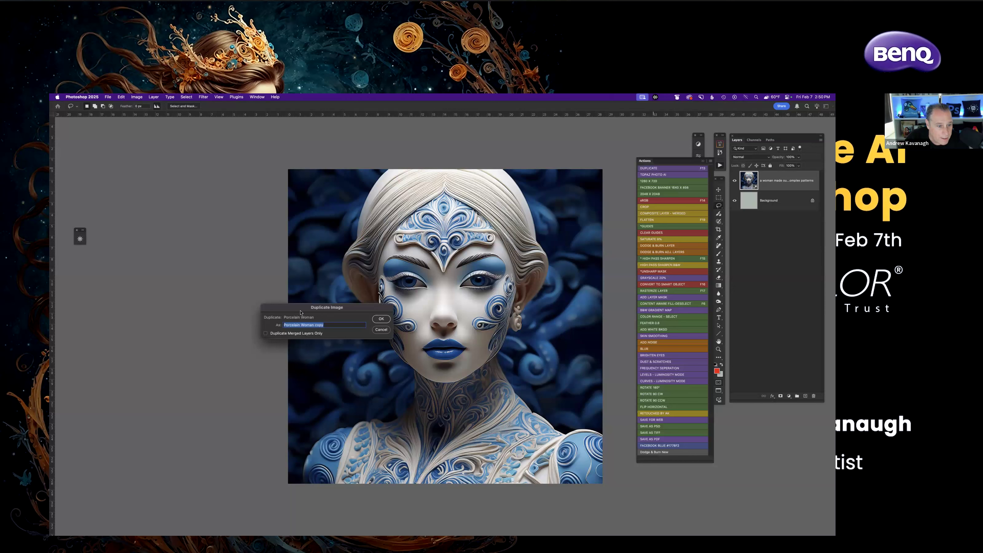
left_click_drag(301, 312, 287, 327)
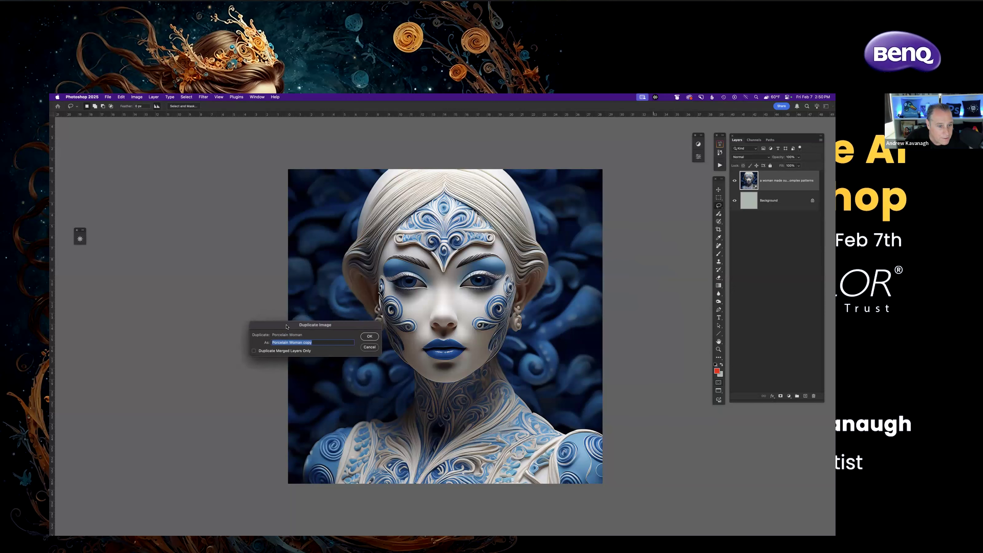
left_click(254, 351)
left_click(303, 342)
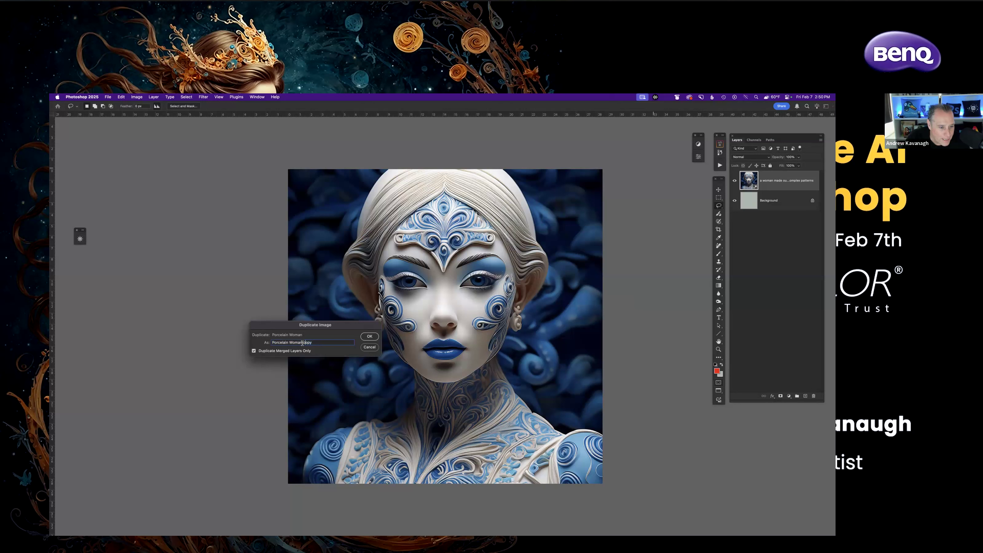
left_click_drag(301, 342, 329, 342)
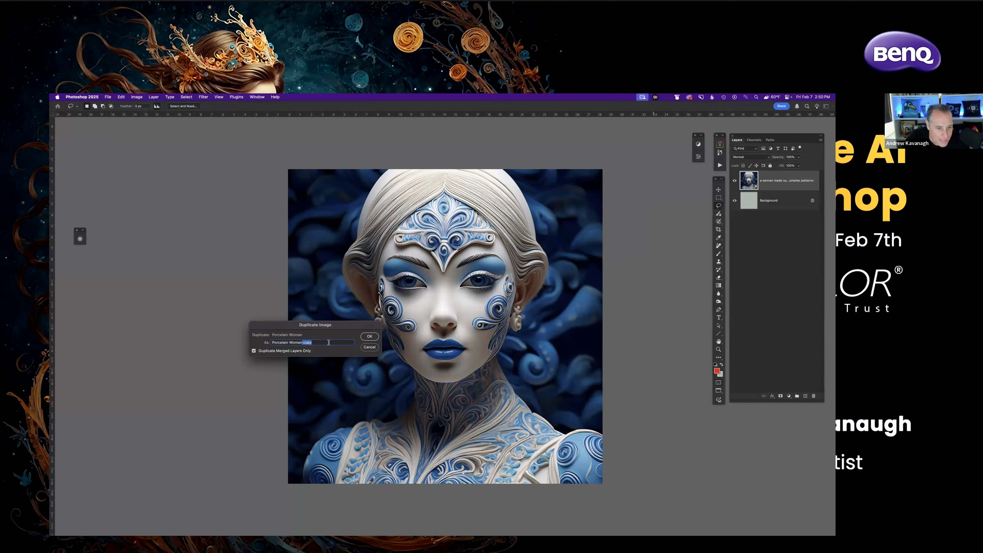
key("BackSpace")
left_click(369, 336)
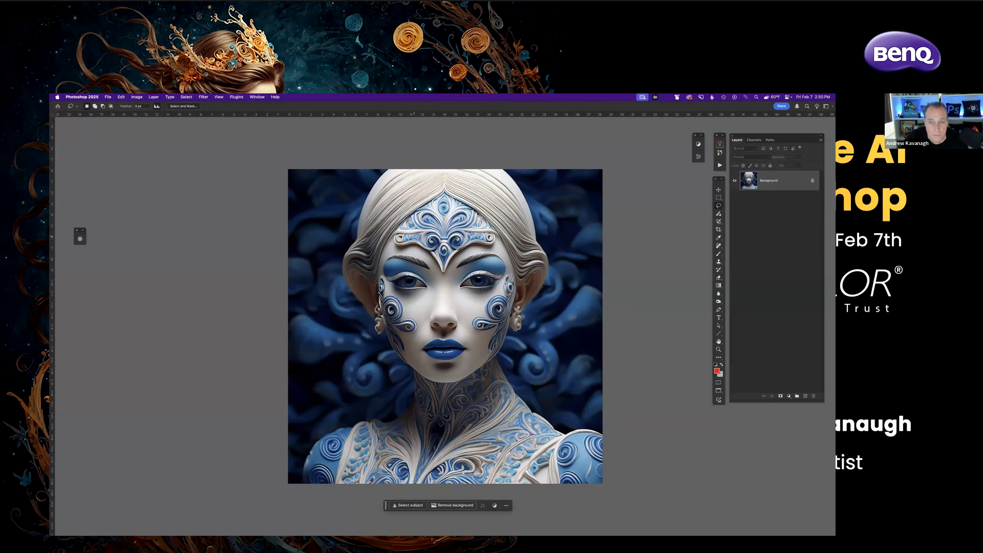
Duplicate the merged background onto a new layer, and toggle the new layer's visibility off and on.
key("super+j")
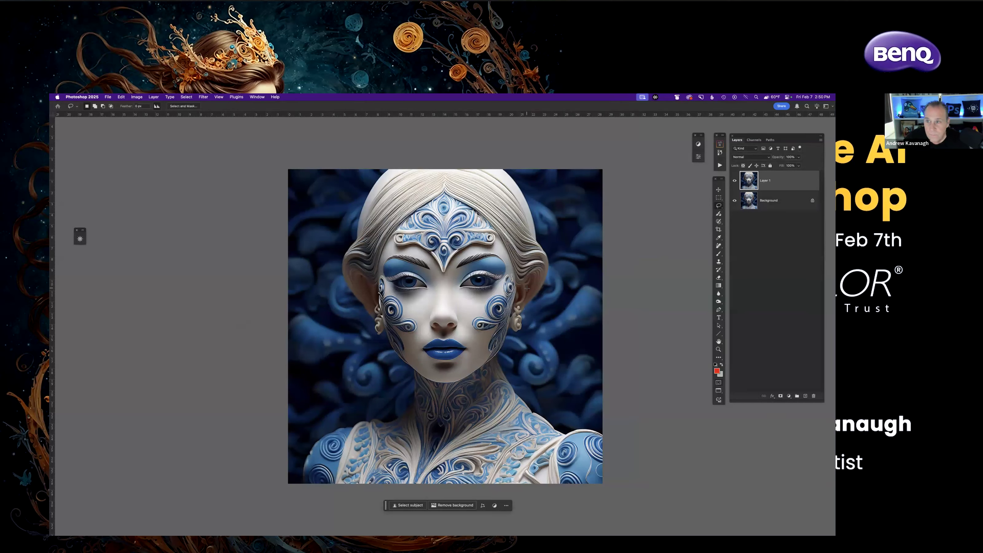
left_click(120, 97)
left_click(119, 97)
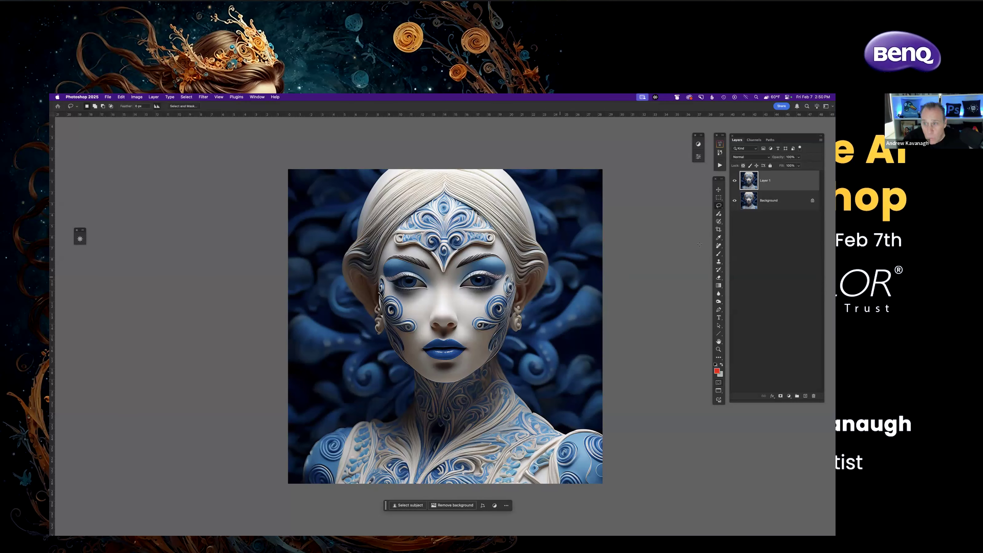
left_click(734, 181)
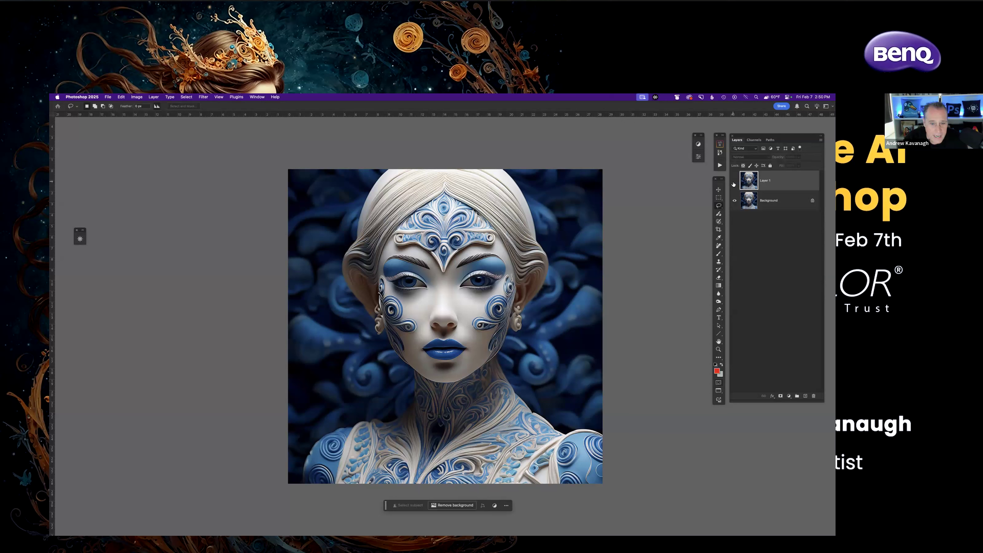
left_click(734, 181)
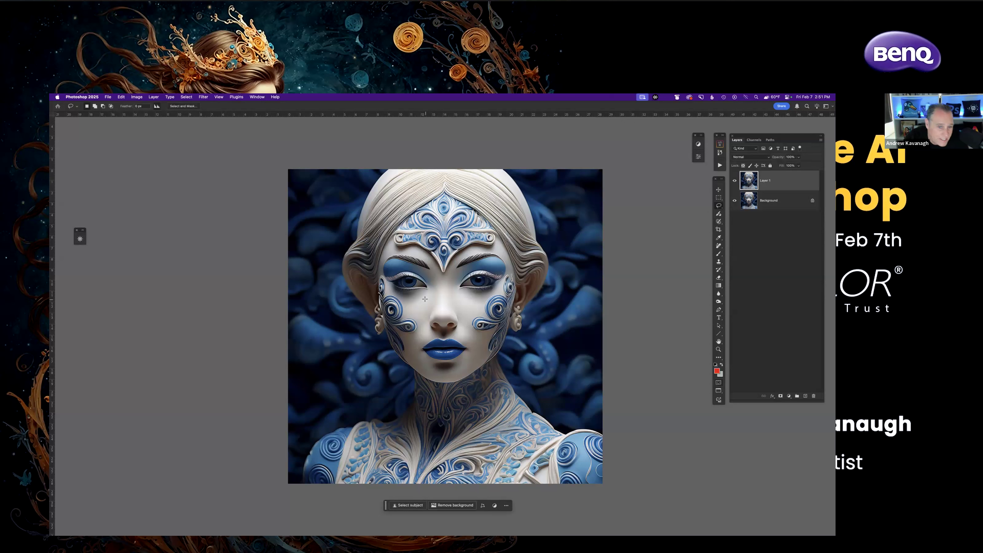
Activate the Move tool and look over the available filters.
key("v")
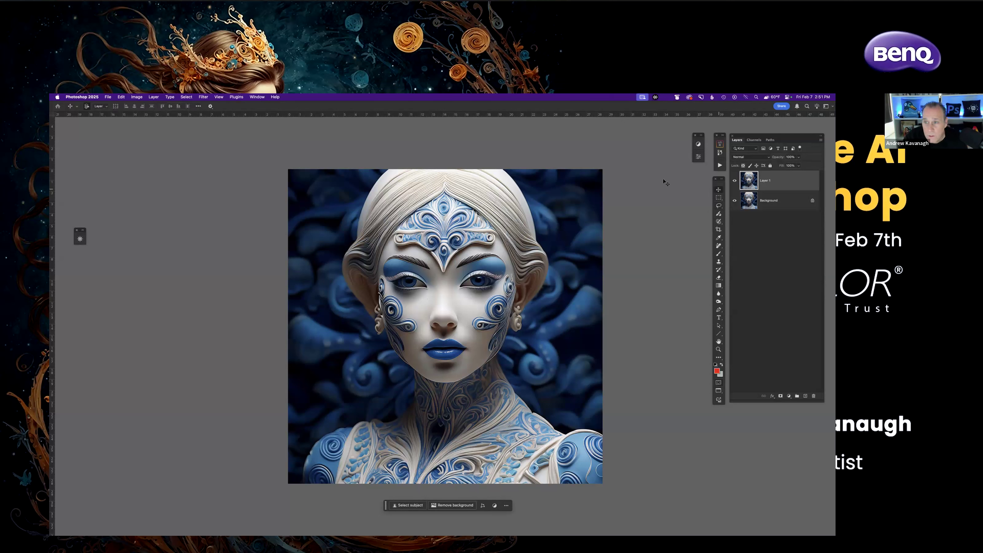
left_click(203, 97)
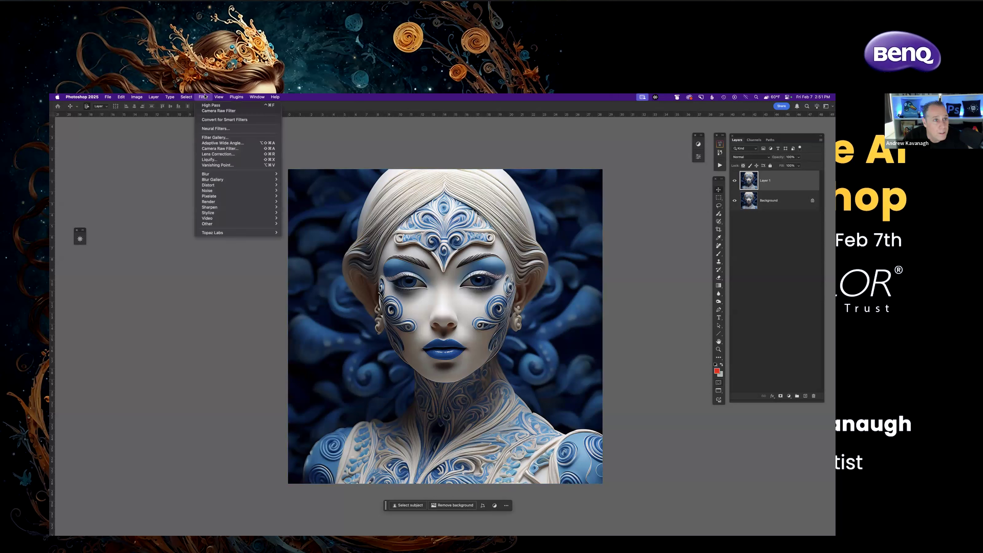
left_click(205, 97)
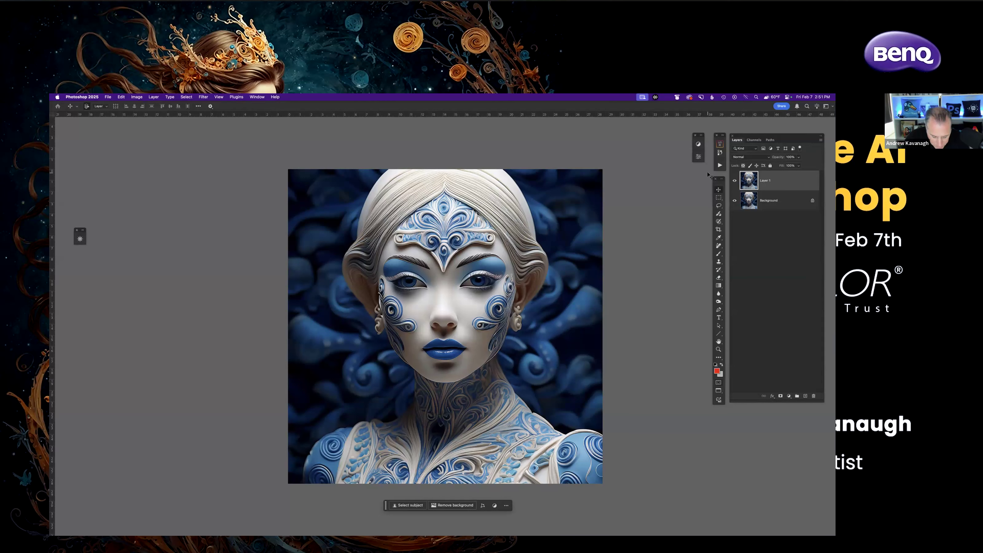
Check the document's image size without changing it, and look over the list of saved actions.
key("super+alt+i")
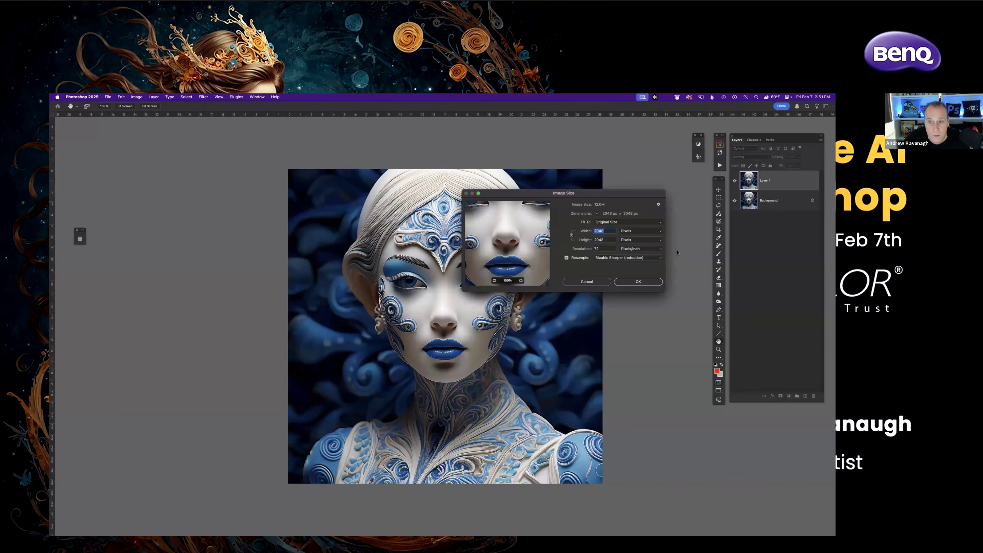
left_click(586, 281)
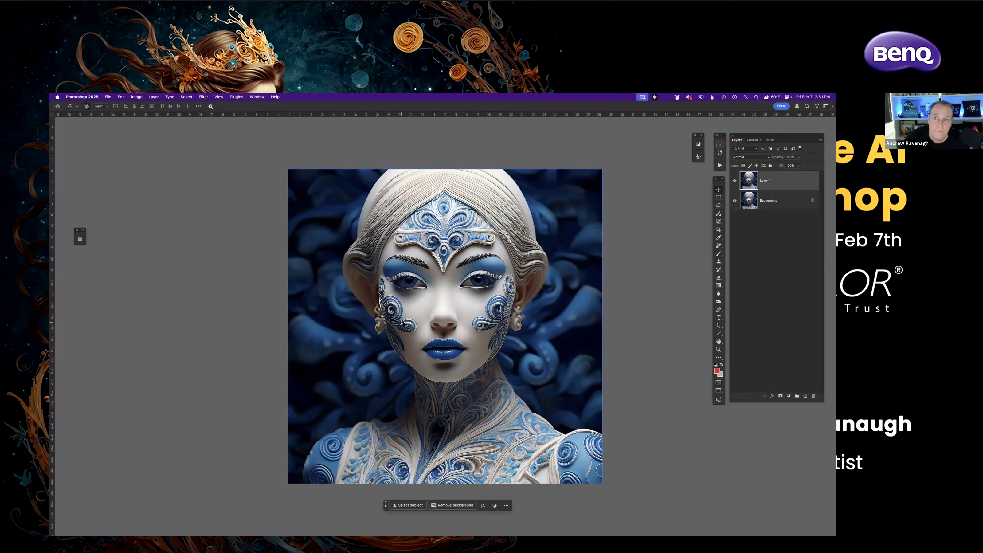
left_click(719, 165)
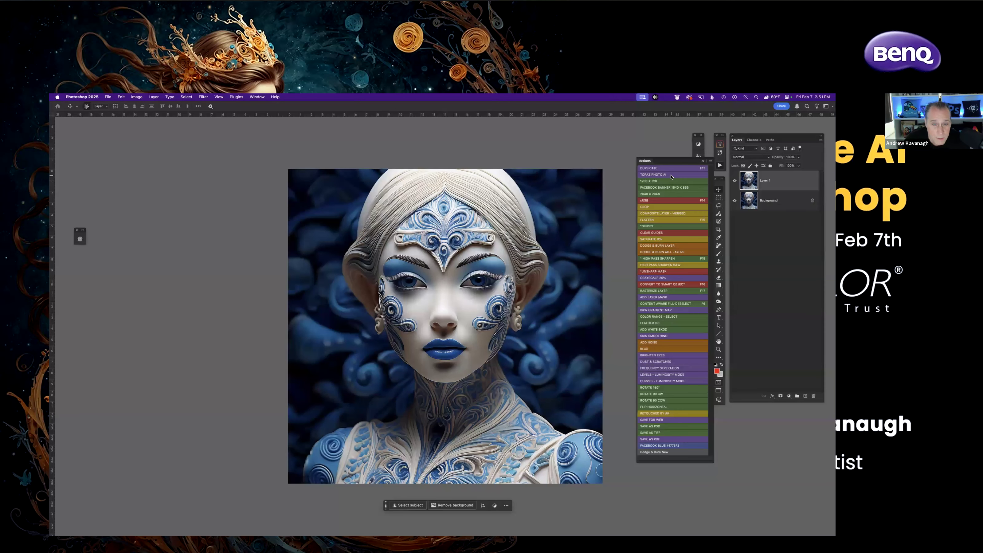
left_click(720, 165)
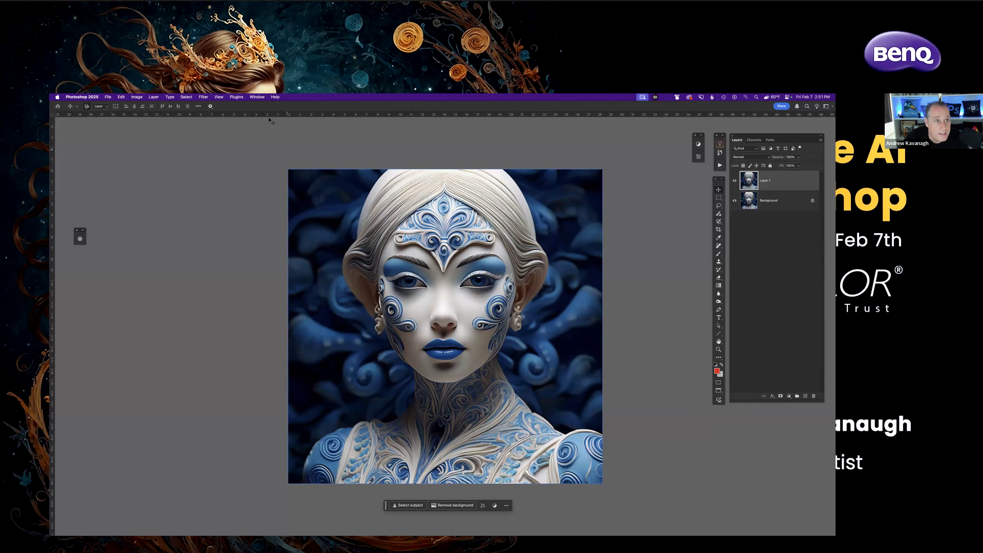
Apply the Camera Raw Filter to Layer 1, viewing it at 100%, with the color temperature at -10 and vibrance raised slightly.
left_click(204, 97)
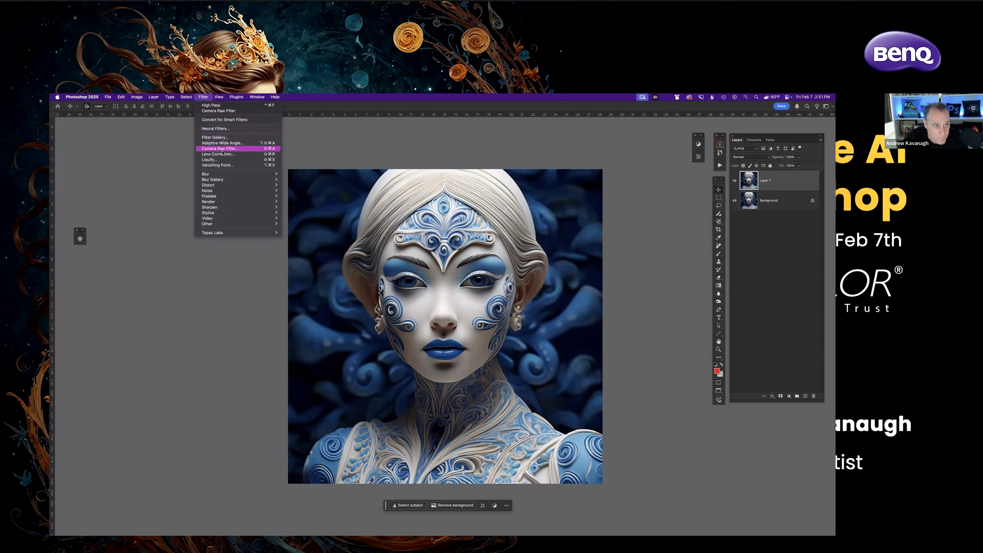
left_click(164, 146)
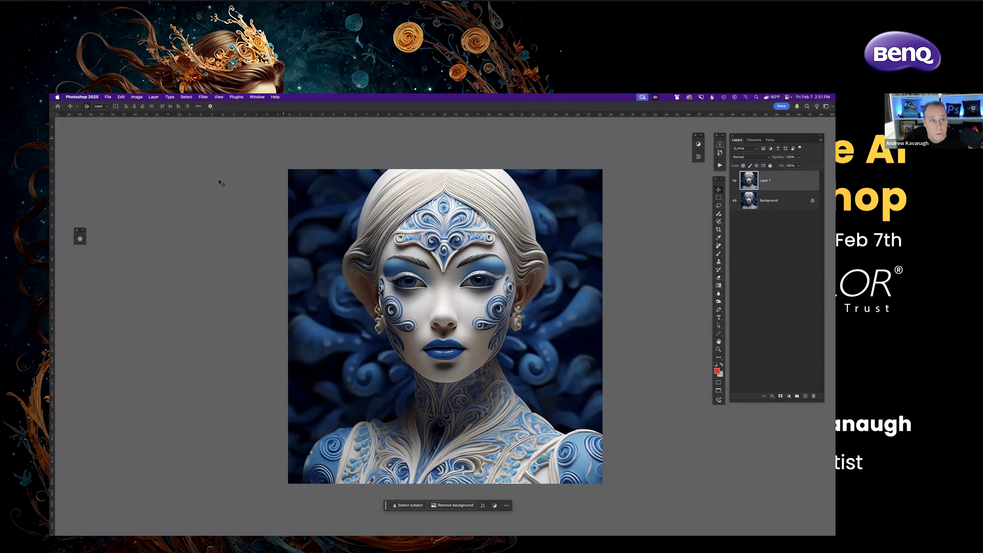
left_click(203, 96)
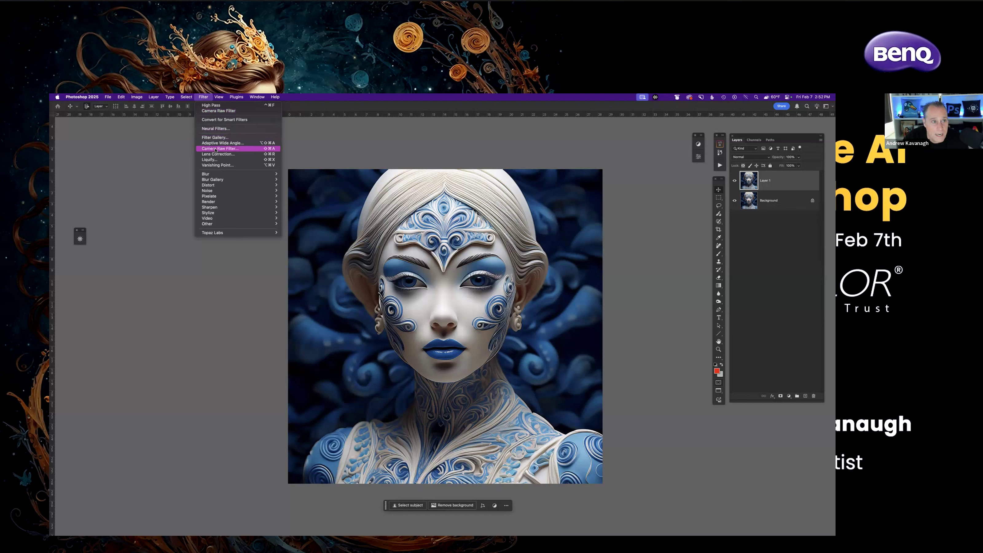
left_click(233, 148)
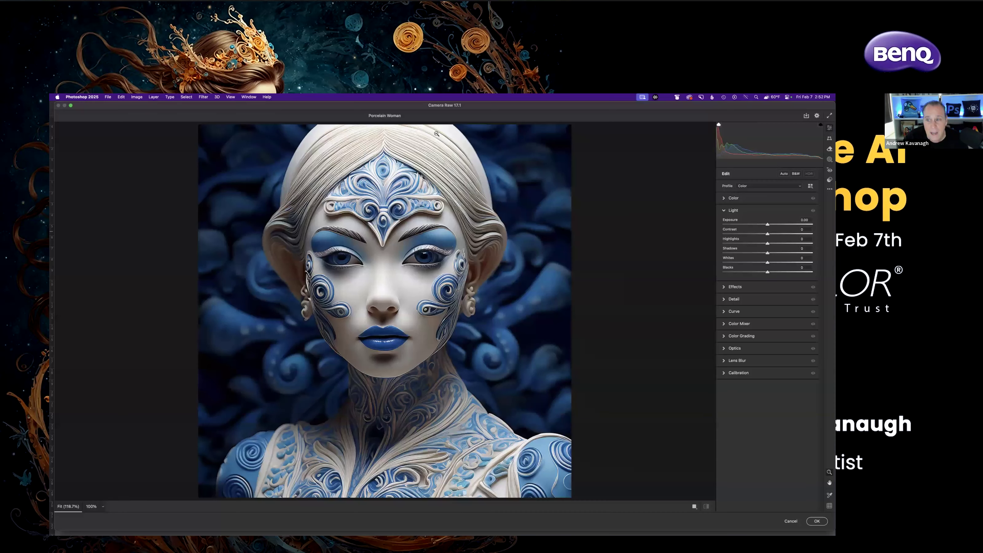
left_click(577, 261, "alt")
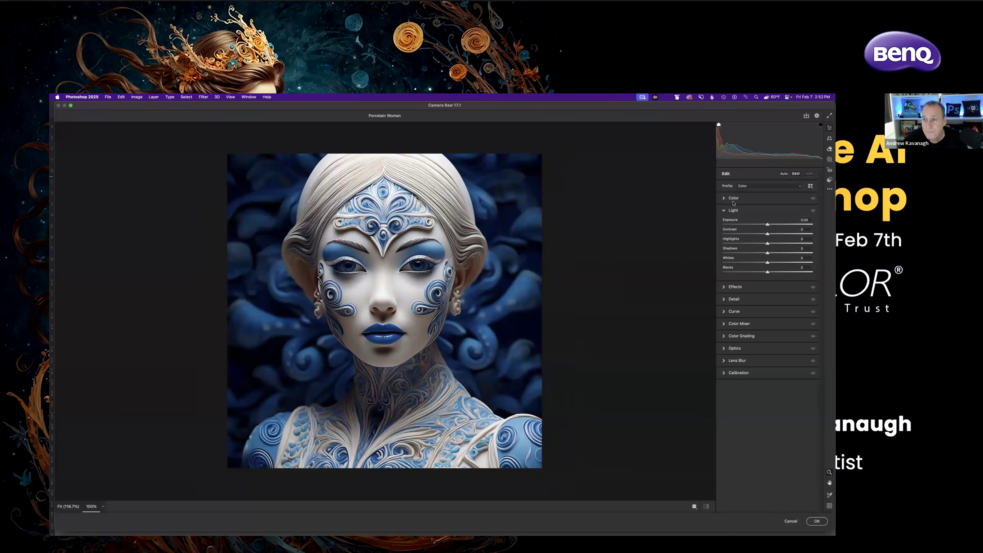
left_click(722, 199)
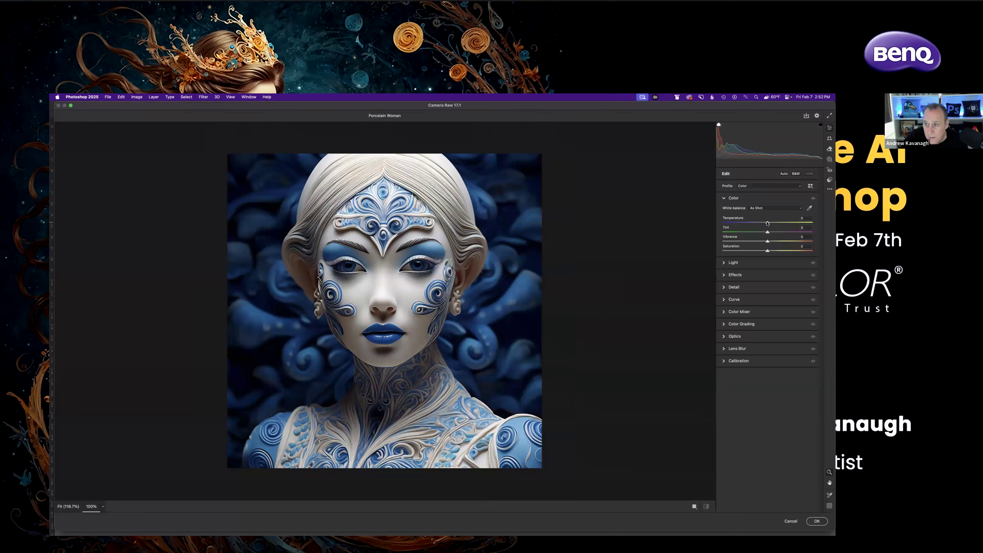
left_click_drag(767, 223, 761, 221)
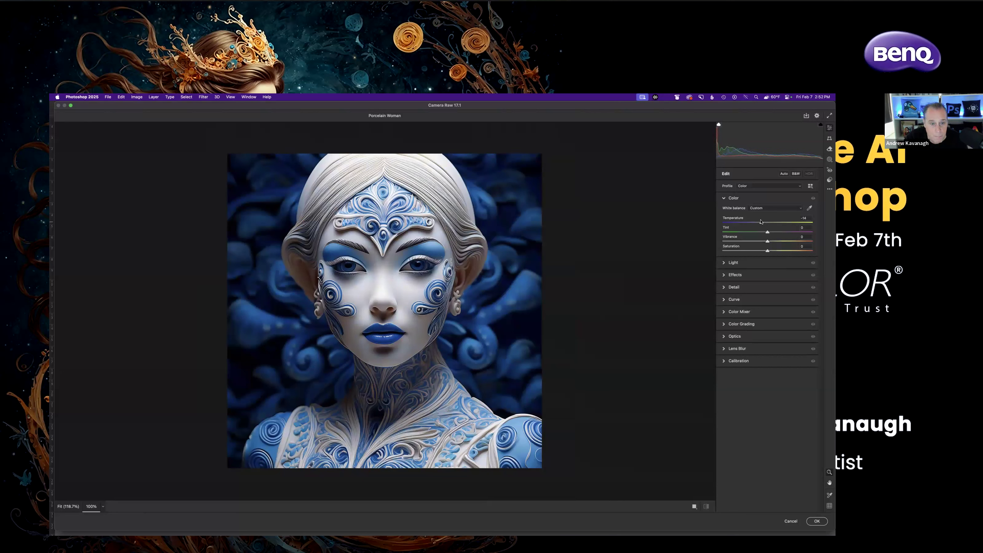
left_click_drag(761, 222, 763, 221)
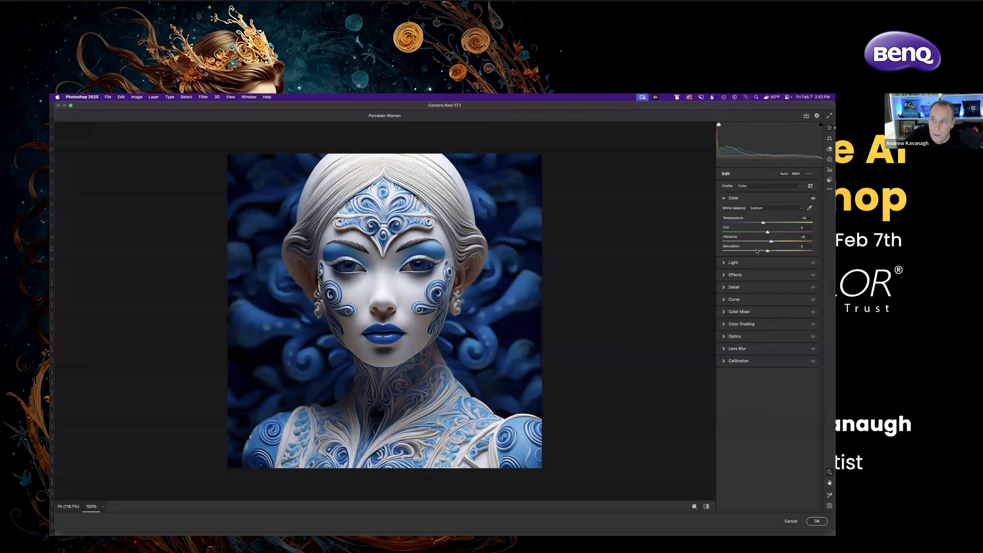
Try stronger saturation levels up to an extreme value, and reset the saturation to 0.
left_click_drag(767, 251, 779, 249)
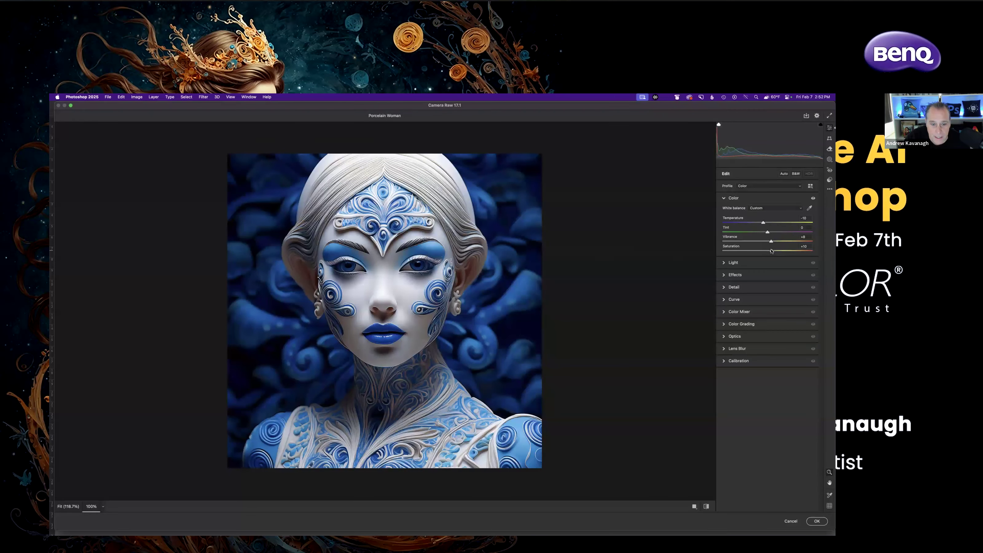
left_click_drag(803, 251, 779, 252)
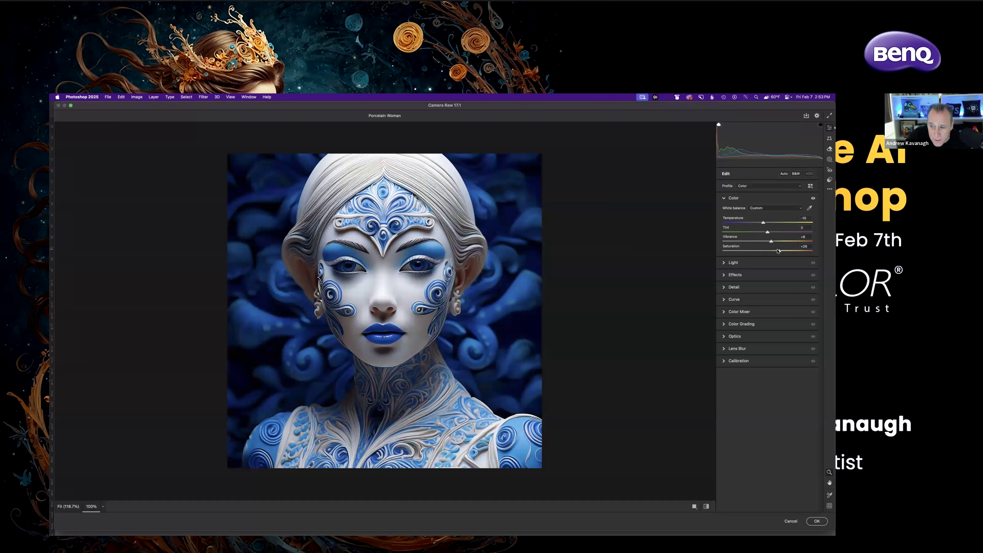
left_click_drag(779, 252, 803, 249)
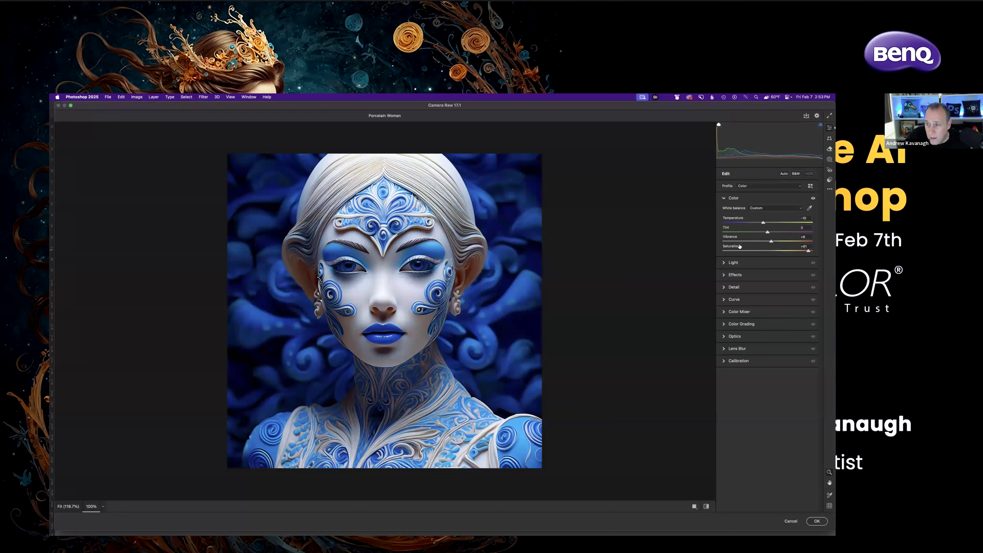
double_click(808, 250)
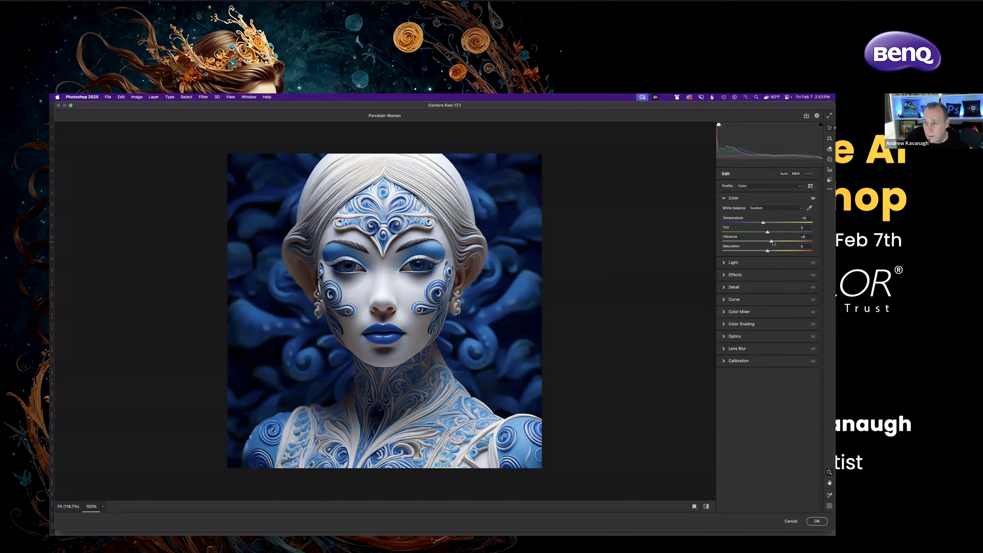
Adjust the light settings: raise the exposure slightly, and set contrast to +14, highlights to -24 and whites to +10.
left_click(724, 264)
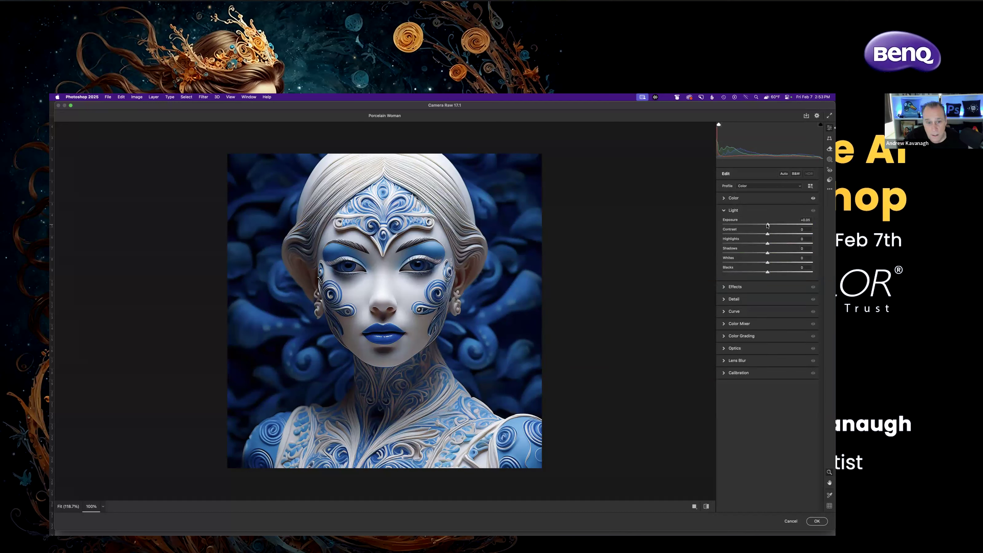
left_click_drag(769, 225, 769, 225)
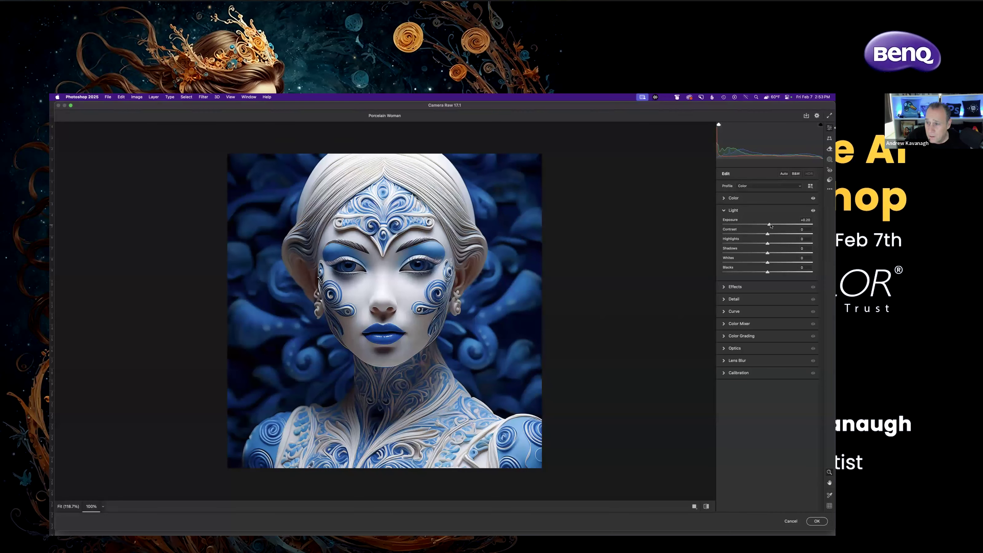
left_click_drag(770, 225, 770, 225)
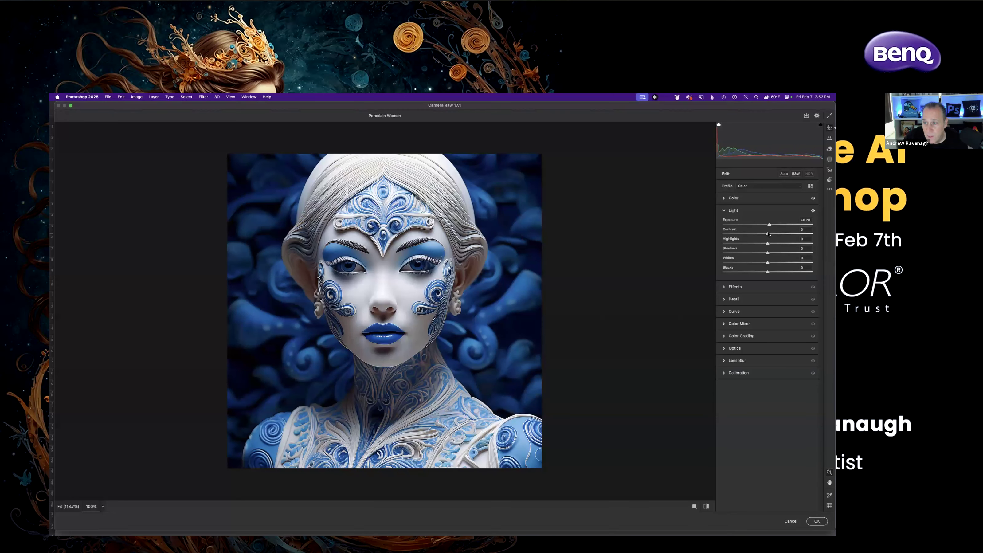
left_click_drag(768, 234, 773, 234)
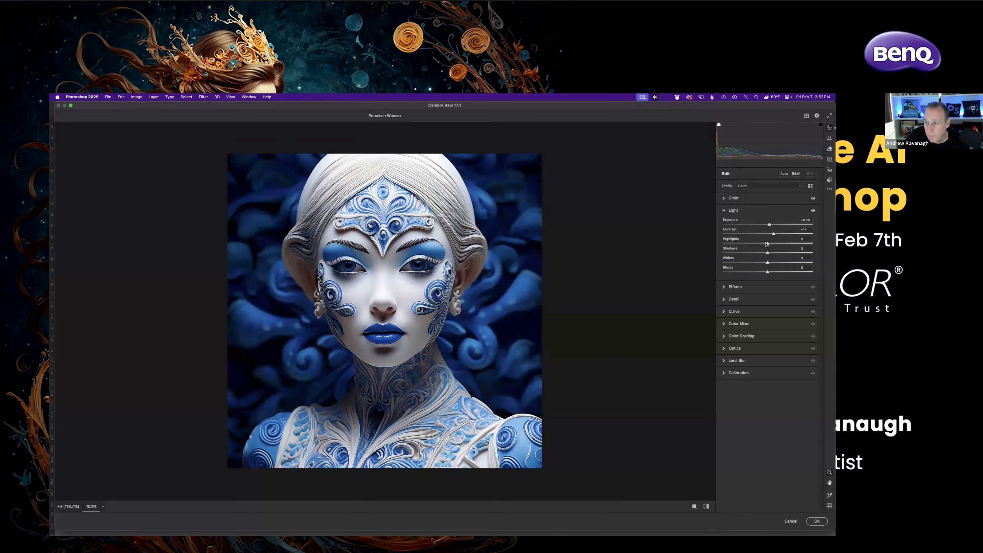
left_click_drag(765, 244, 756, 244)
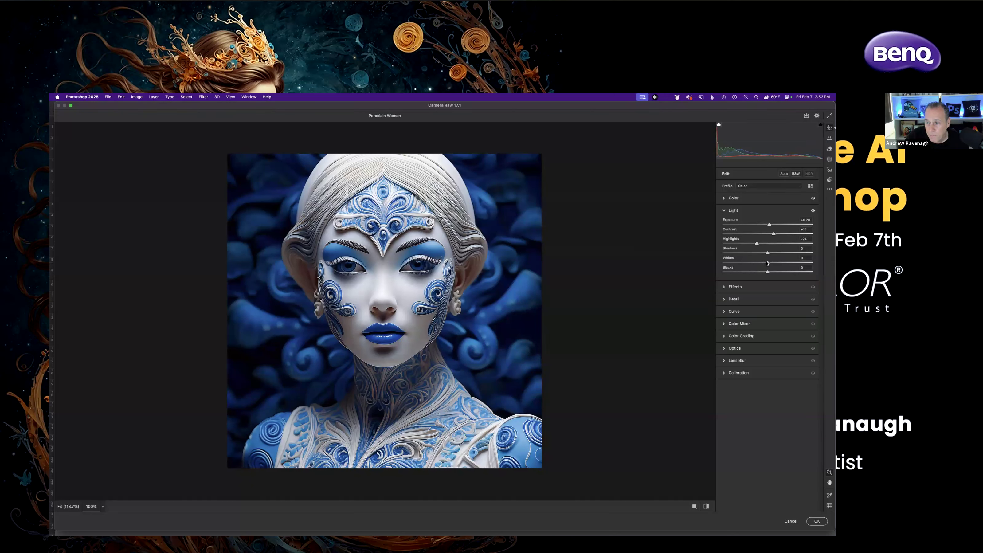
left_click_drag(768, 263, 771, 262)
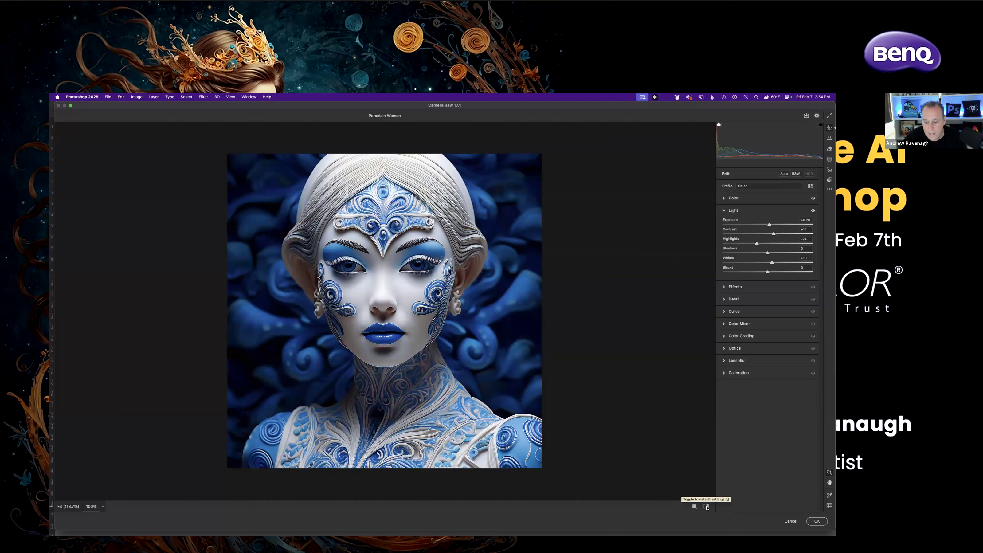
Compare the image repeatedly between the default and the current Camera Raw settings.
left_click(707, 506)
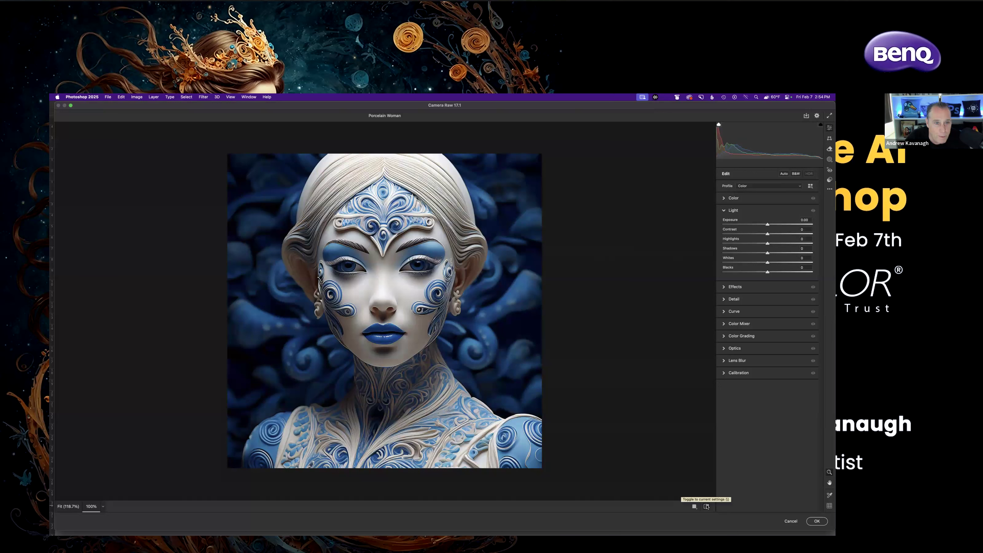
left_click(706, 506)
left_click(706, 507)
left_click(707, 507)
left_click(706, 507)
left_click(706, 507)
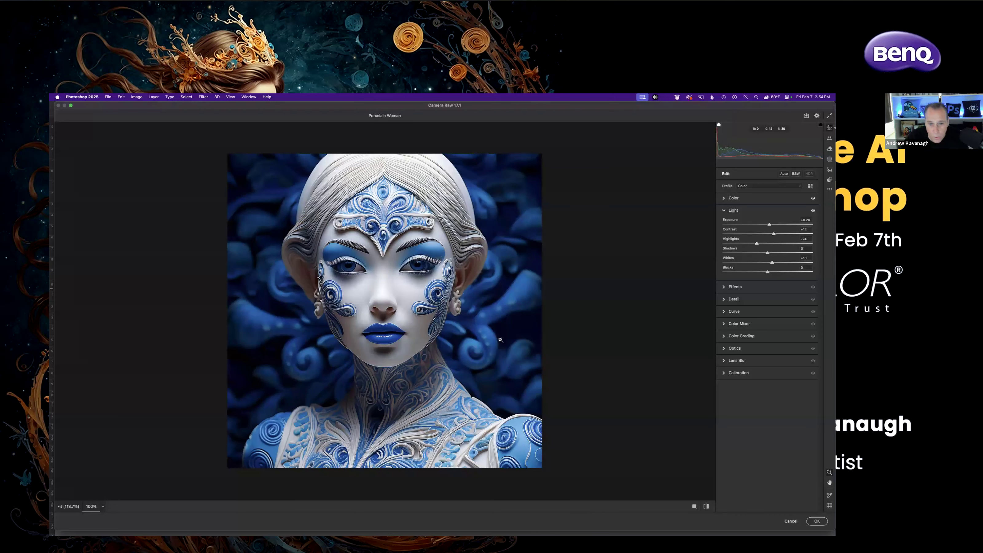
left_click(705, 507)
left_click(705, 507)
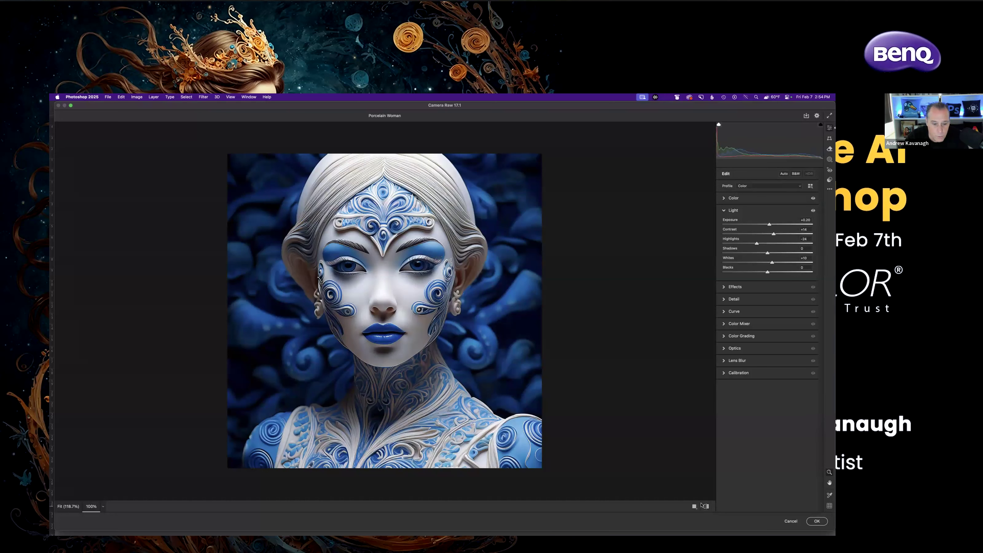
Set the texture to +13, and lift the tone curve's midtones slightly with a point near input 134, output 141.
left_click(722, 286)
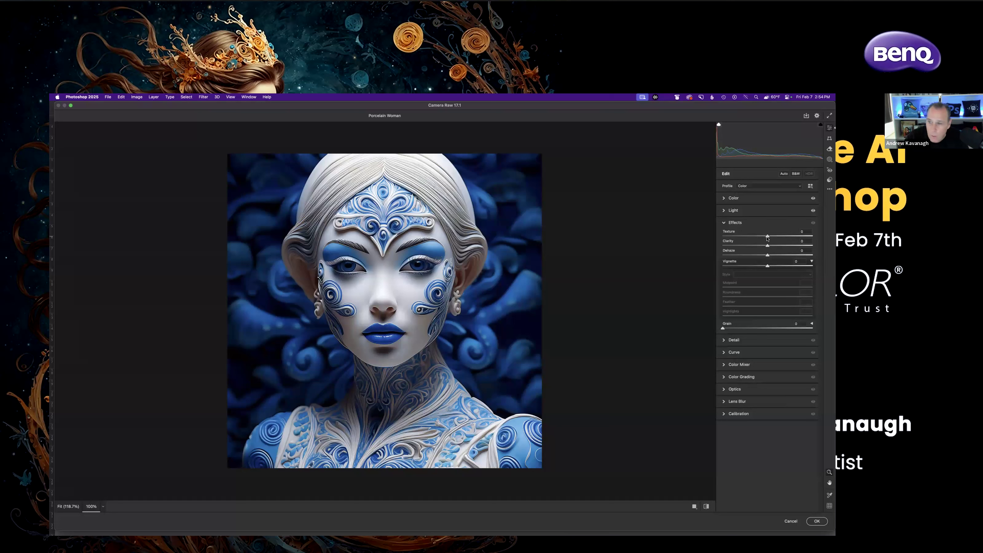
left_click_drag(767, 237, 770, 236)
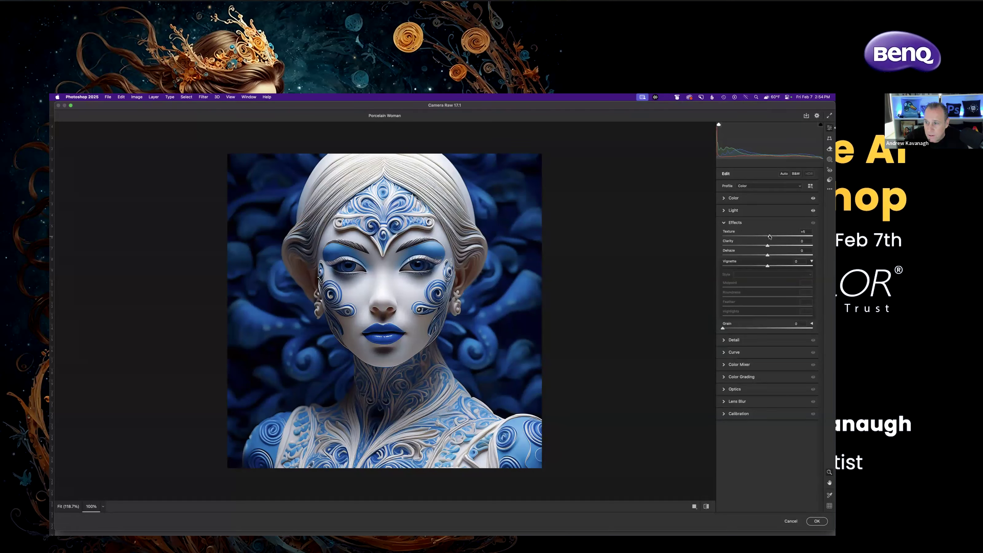
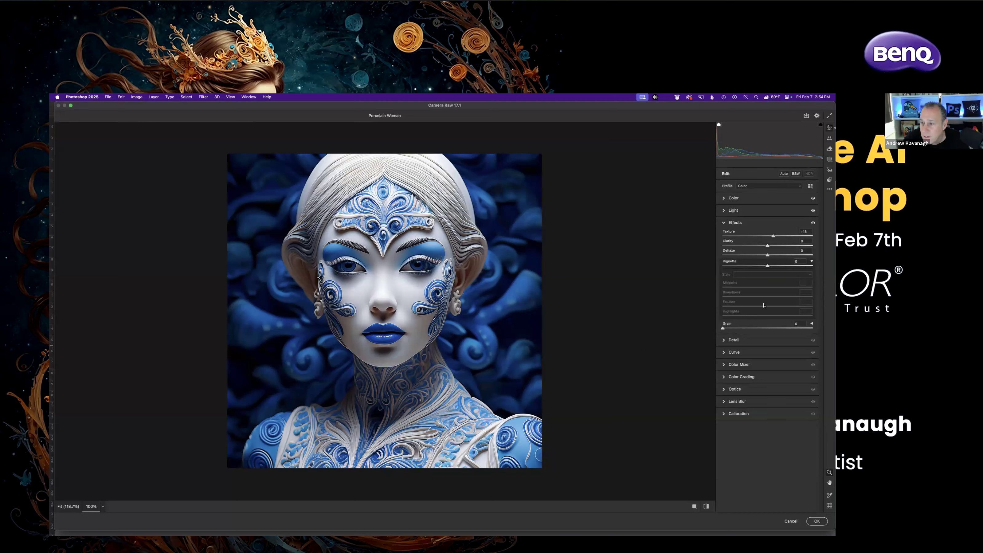
left_click(735, 353)
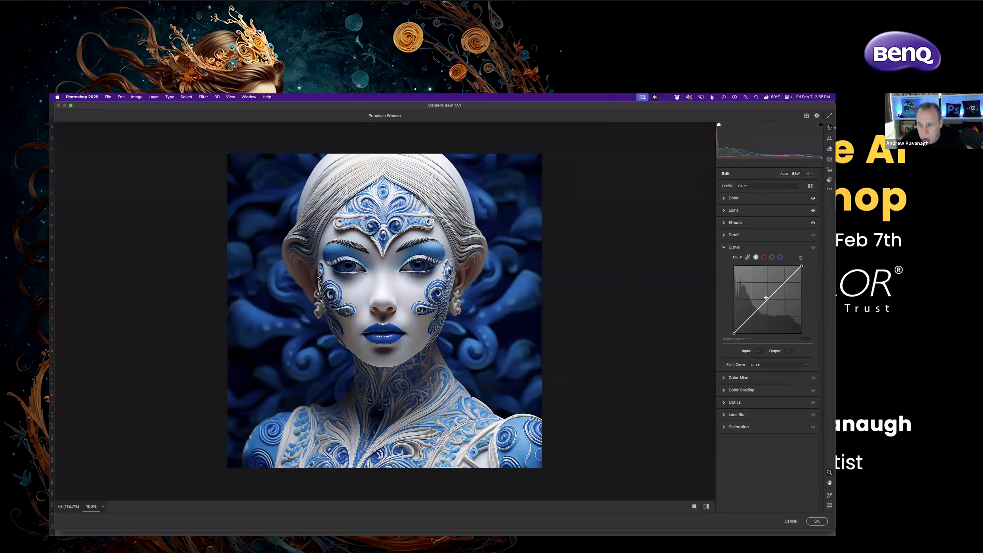
mouse_move(766, 301)
left_mouse_down()
mouse_move(792, 272)
mouse_move(768, 296)
left_mouse_up()
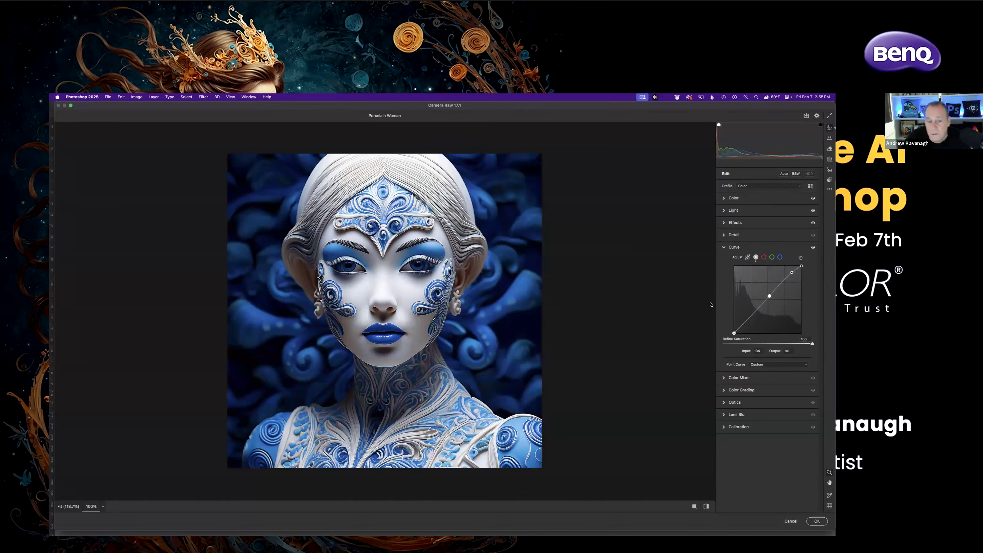
Try strong clarity and dehaze effects one after the other, resetting each to 0.
left_click(725, 223)
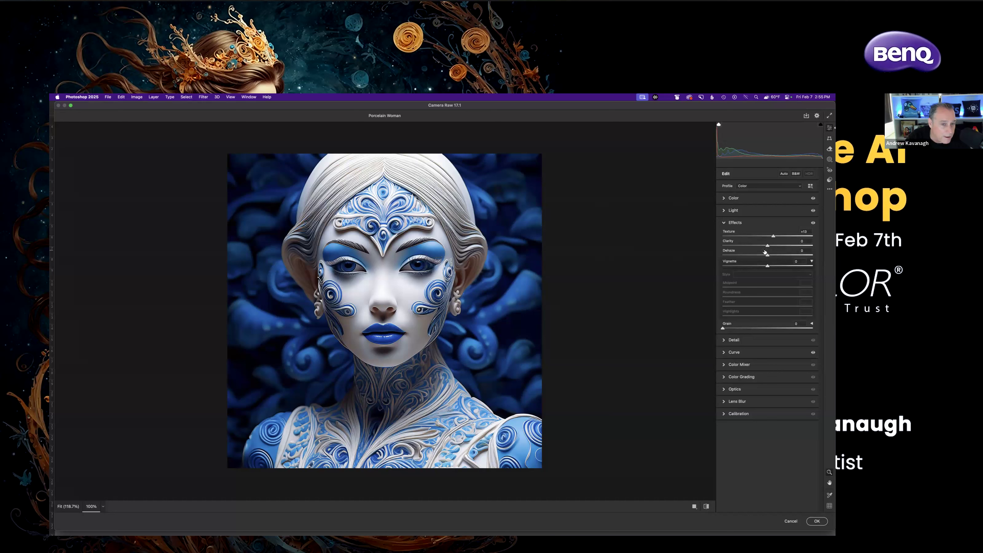
left_click_drag(767, 246, 795, 247)
double_click(795, 246)
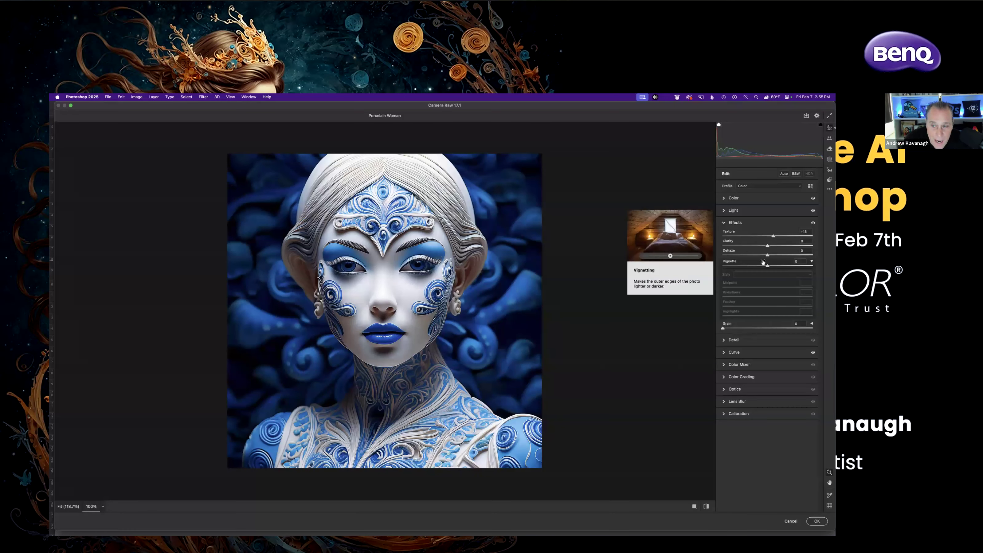
left_click_drag(767, 256, 798, 252)
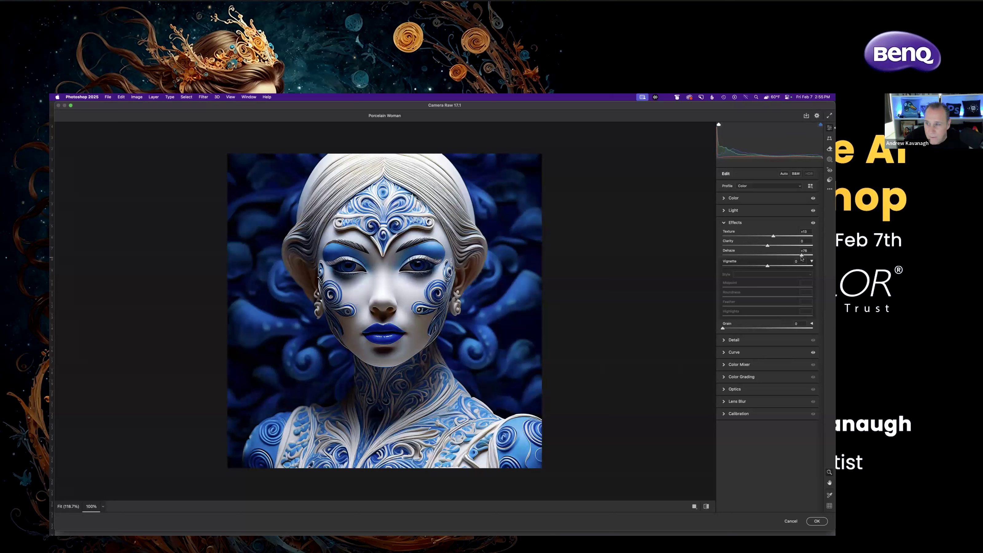
double_click(801, 255)
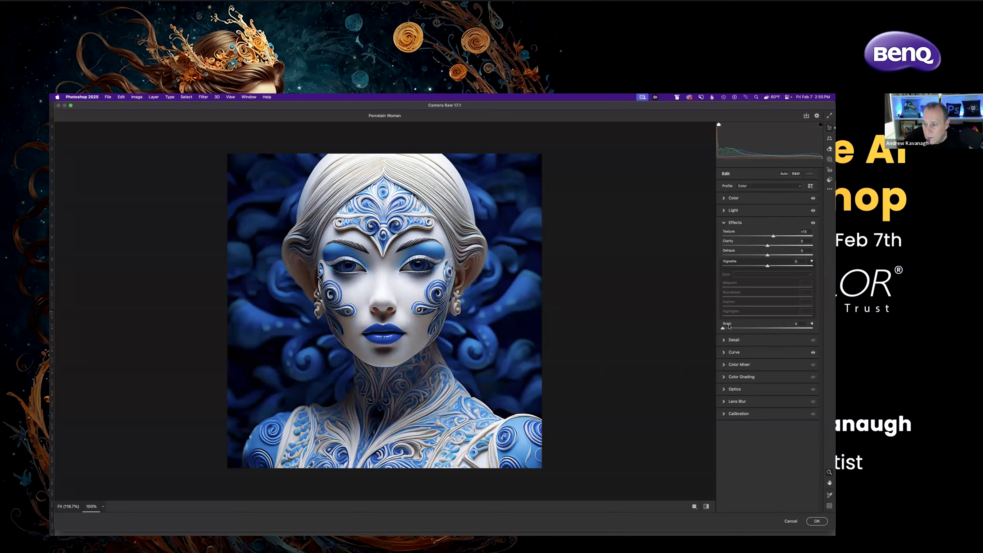
Sharpen the image in the detail settings with an amount of about 29.
left_click(723, 340)
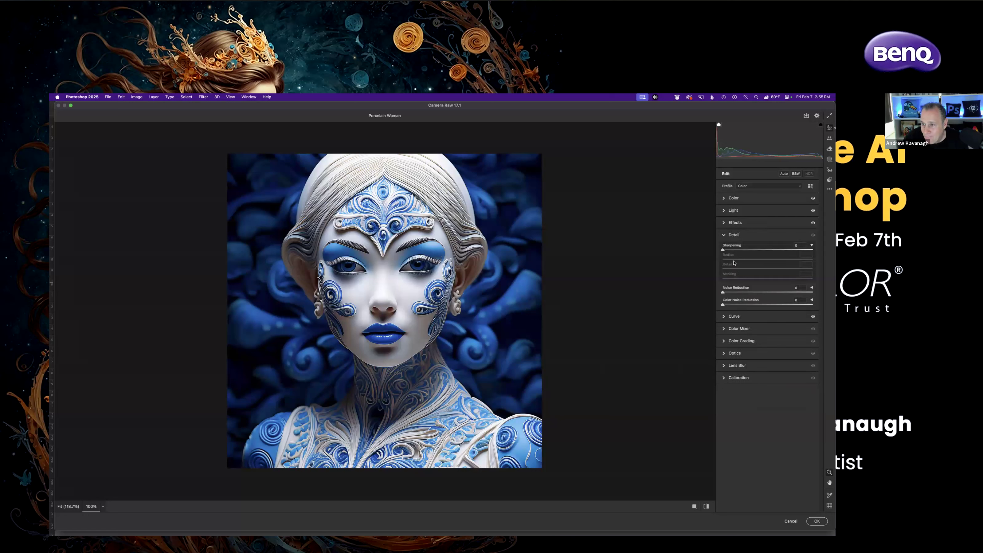
left_click(724, 223)
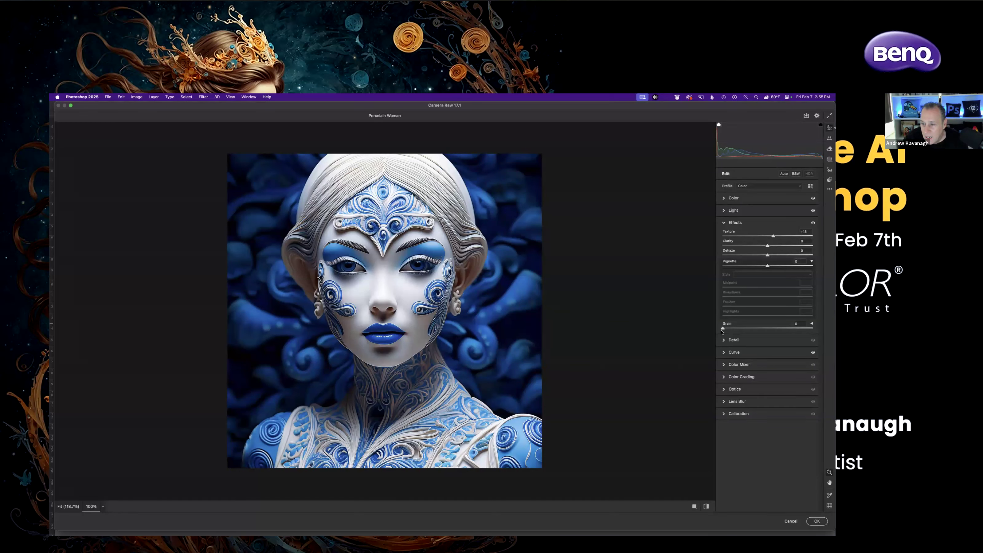
left_click(723, 340)
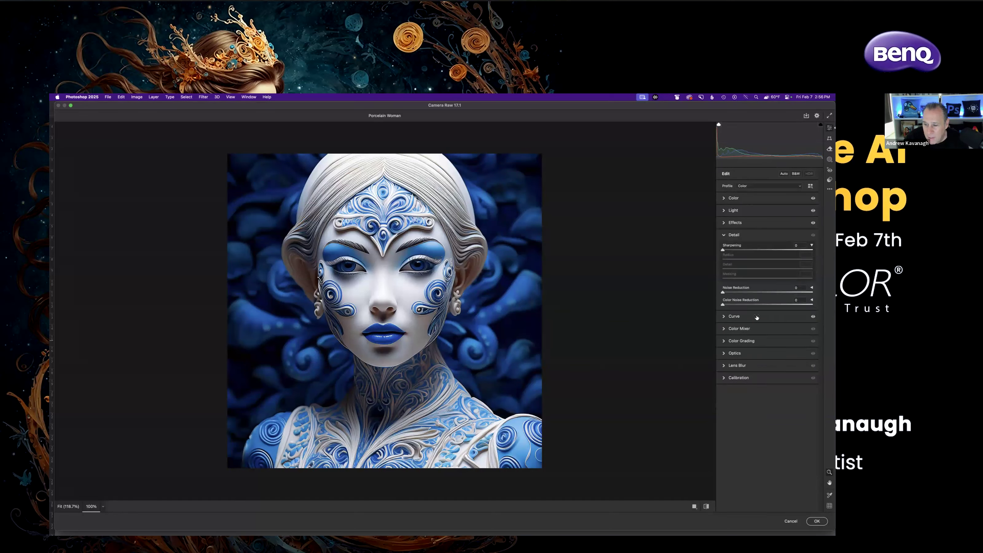
left_click(724, 250)
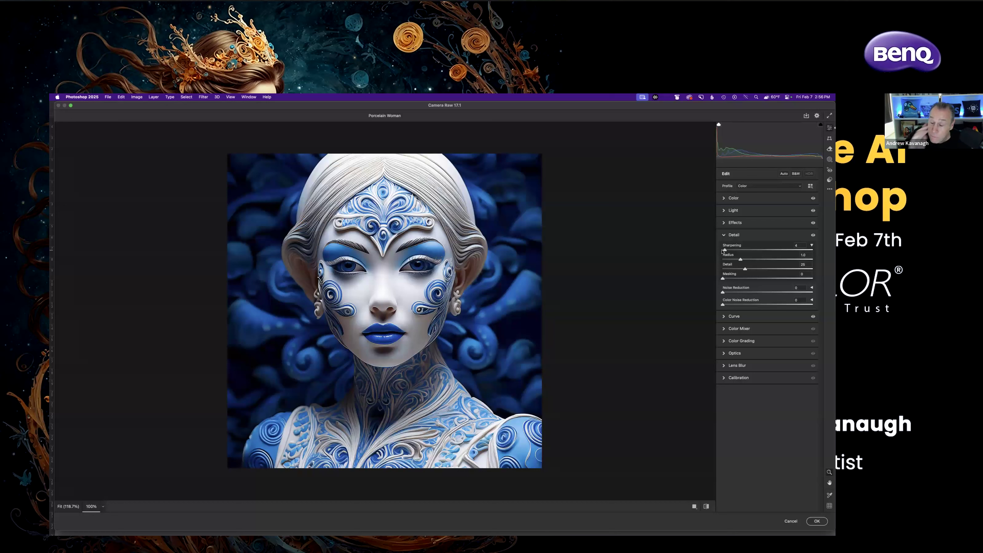
left_click_drag(727, 251, 738, 251)
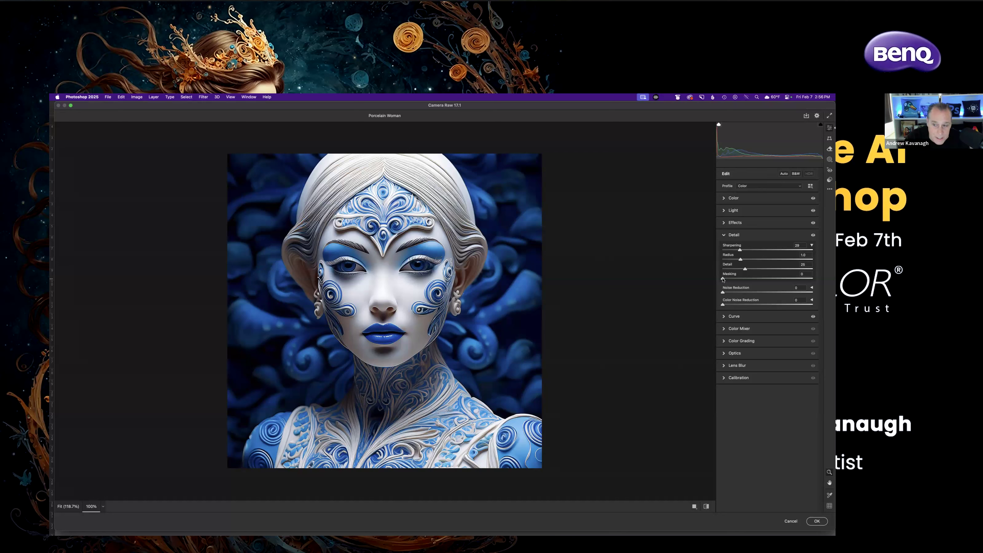
Set the sharpening masking to 74 using the black-and-white mask preview, so mainly the edges are sharpened.
key("alt")
left_click_drag(722, 280, 724, 281)
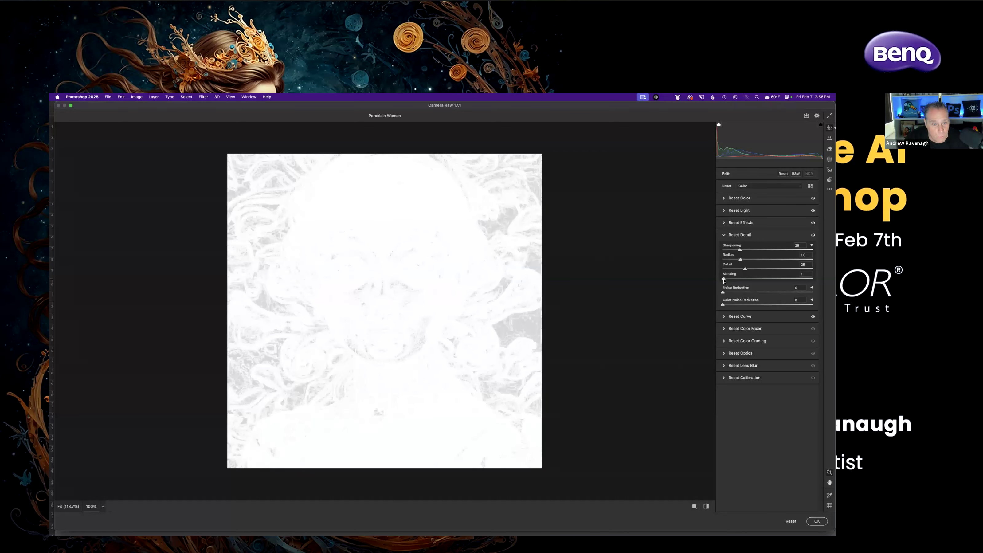
left_click_drag(724, 281, 791, 281)
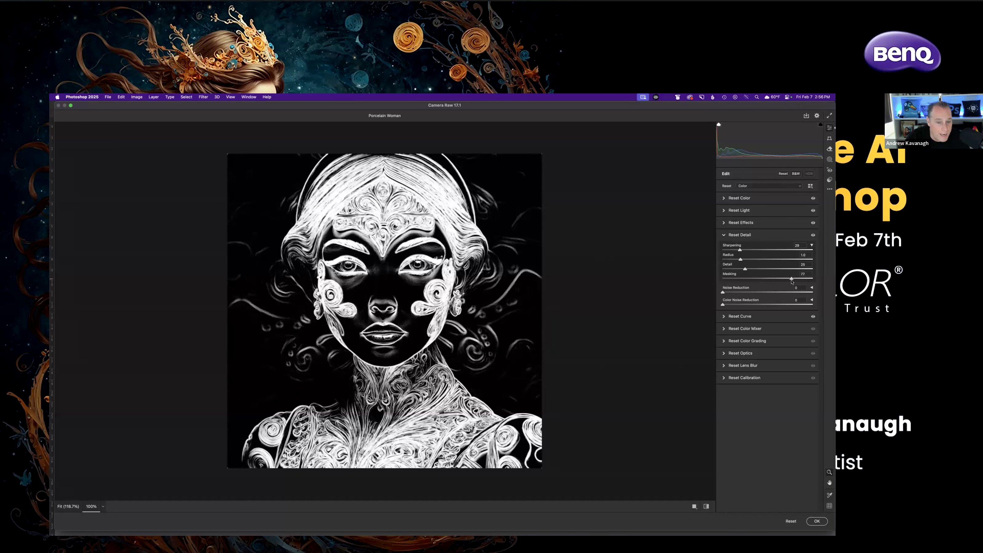
left_click_drag(791, 282, 792, 282)
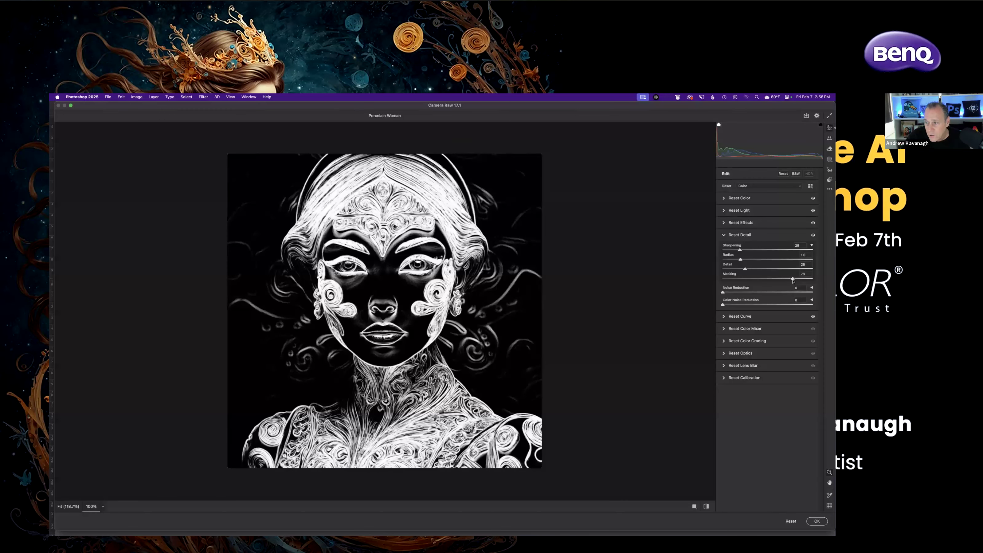
left_click_drag(792, 280, 789, 281)
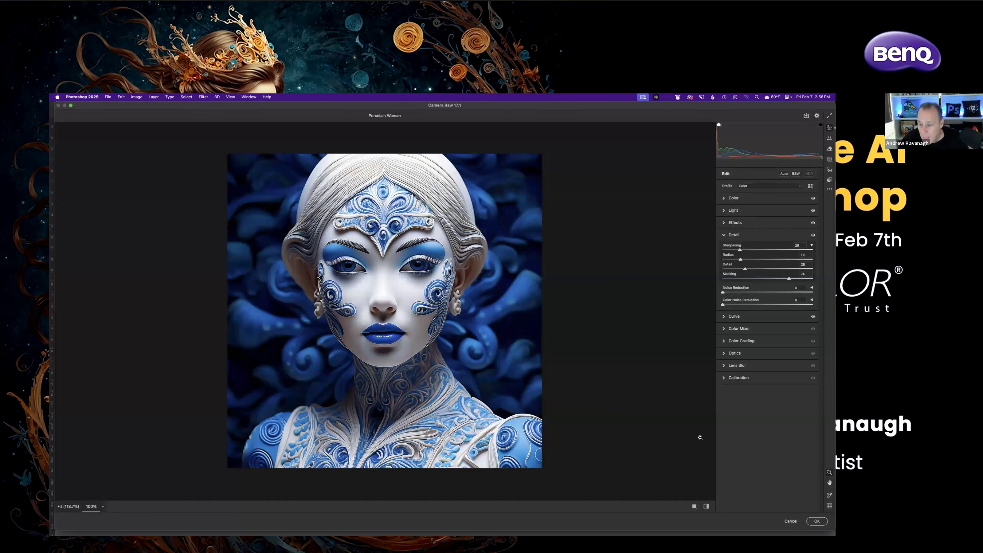
Compare the image with its default settings and apply the Camera Raw edits to the layer.
left_click(706, 505)
left_click(706, 504)
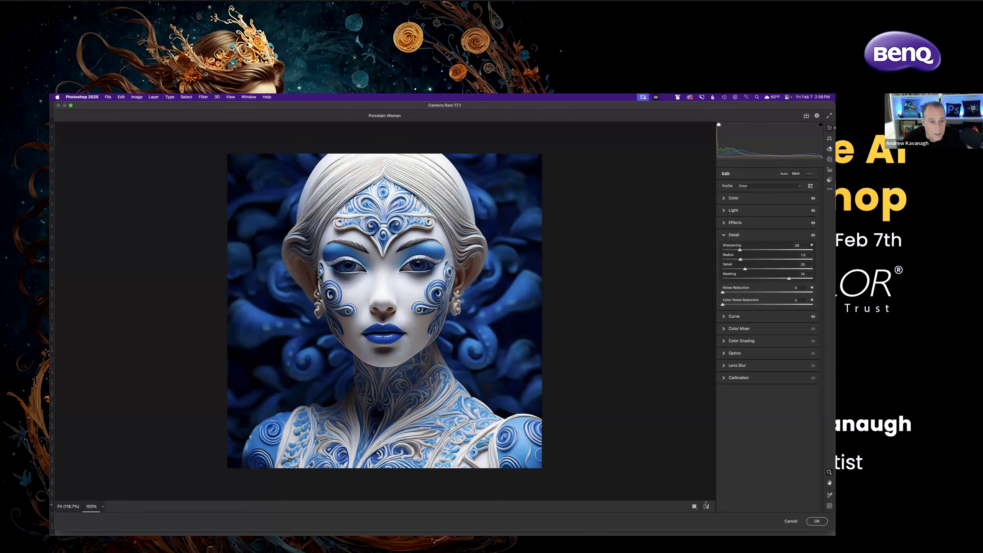
left_click(818, 521)
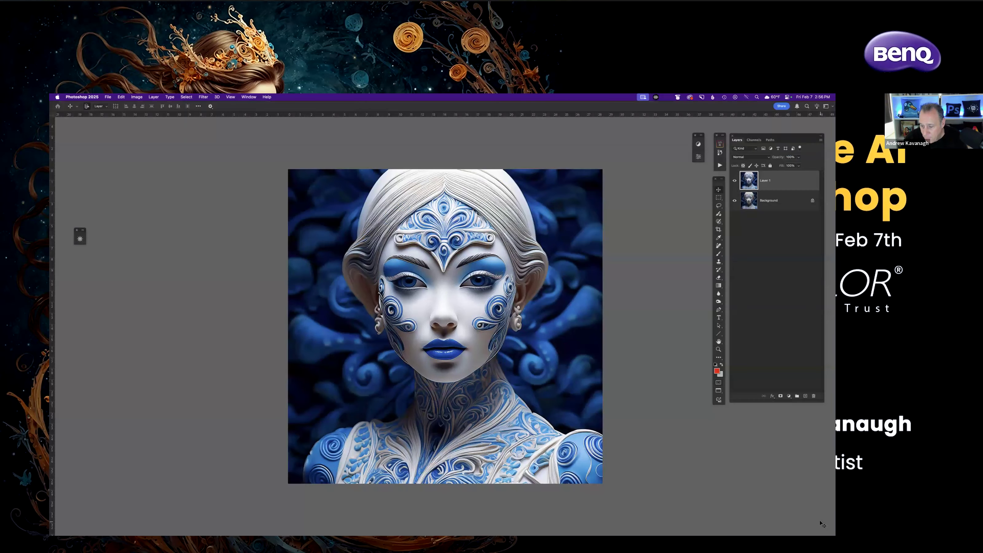
Compare the edited Layer 1 with the original Background by toggling Layer 1's visibility several times.
left_click(734, 181)
left_click(734, 181)
left_click(734, 181)
left_click(735, 181)
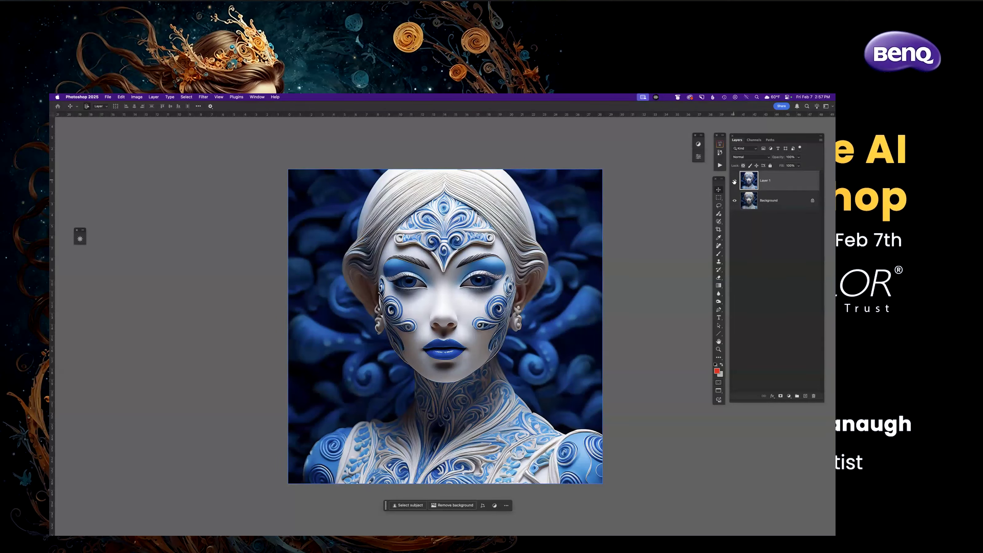
left_click(734, 181)
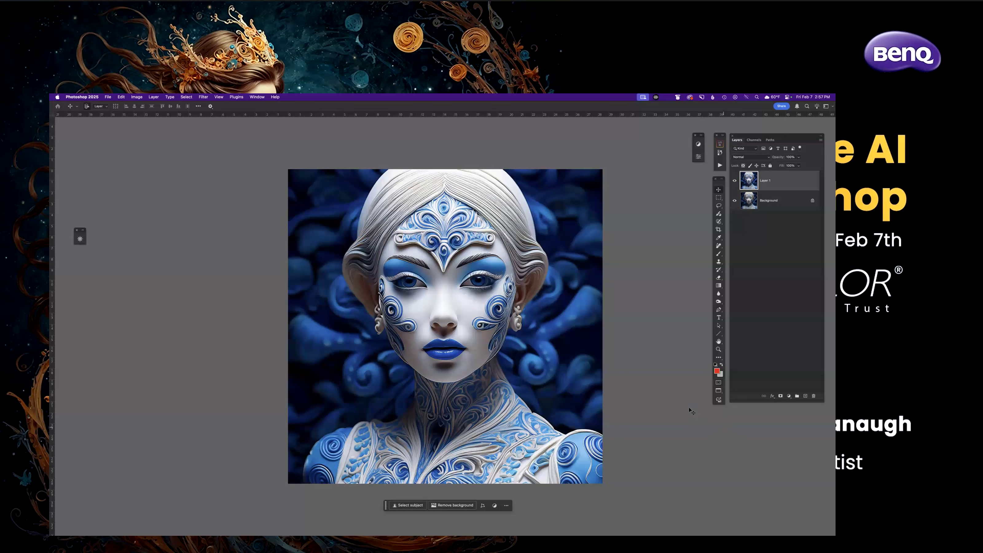
left_click(735, 181)
left_click(735, 181)
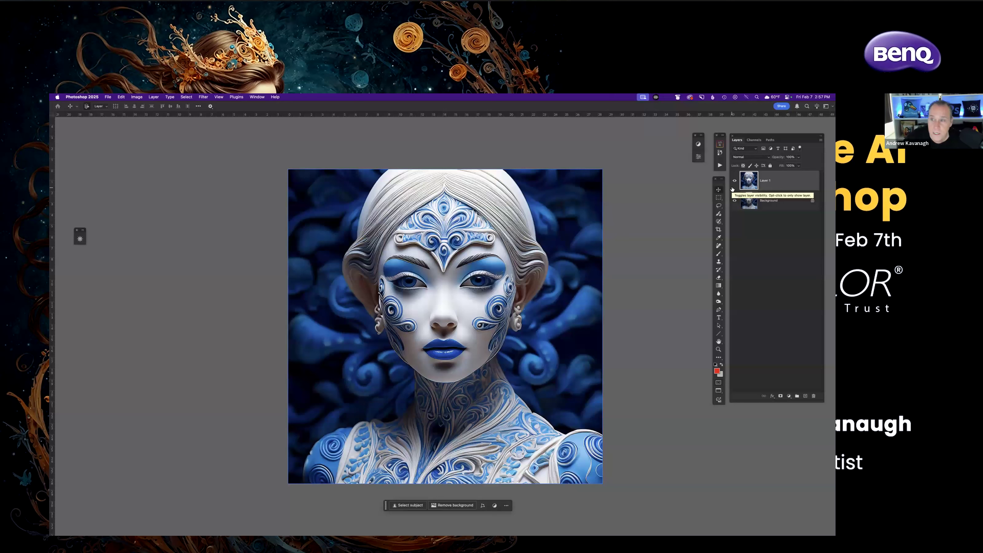
left_click(737, 182)
left_click(736, 182)
left_click(736, 182)
left_click(736, 182)
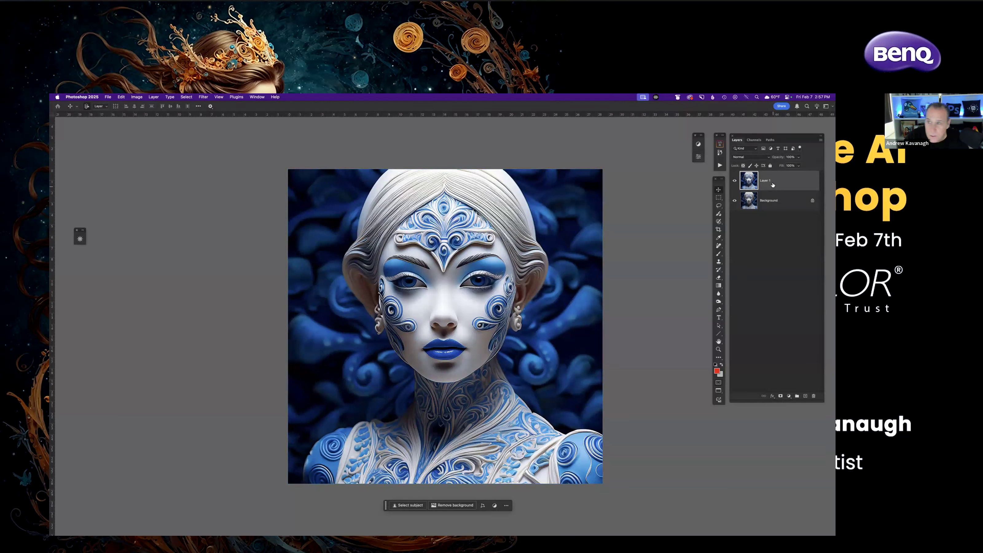
left_click(736, 182)
left_click(736, 182)
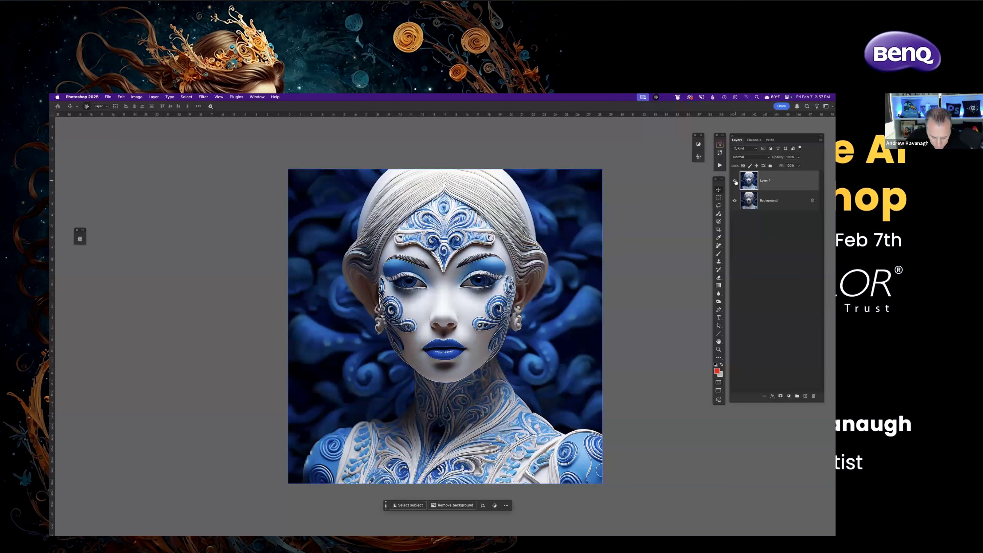
Duplicate Layer 1 and convert the copy to black and white with the Camera Raw Filter.
key("super+j")
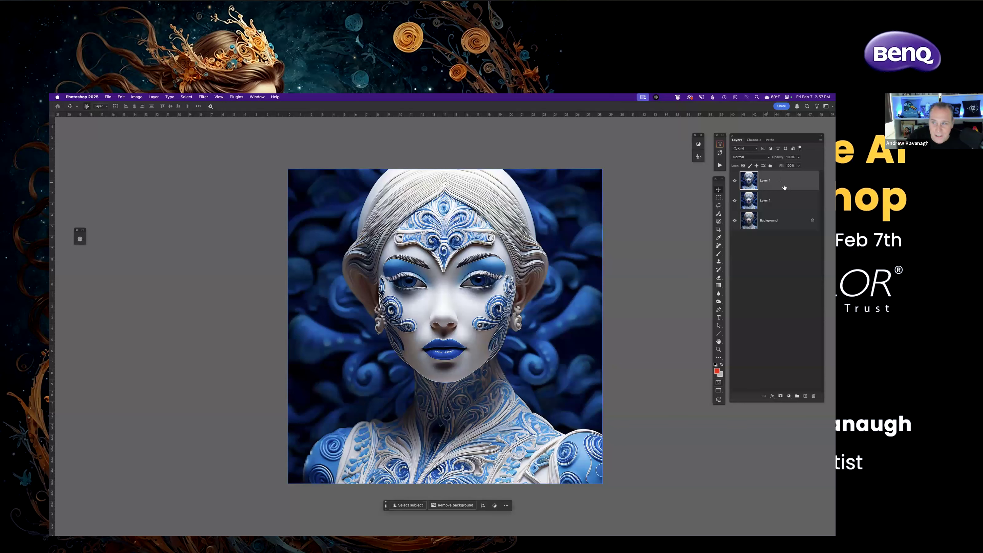
left_click(772, 199)
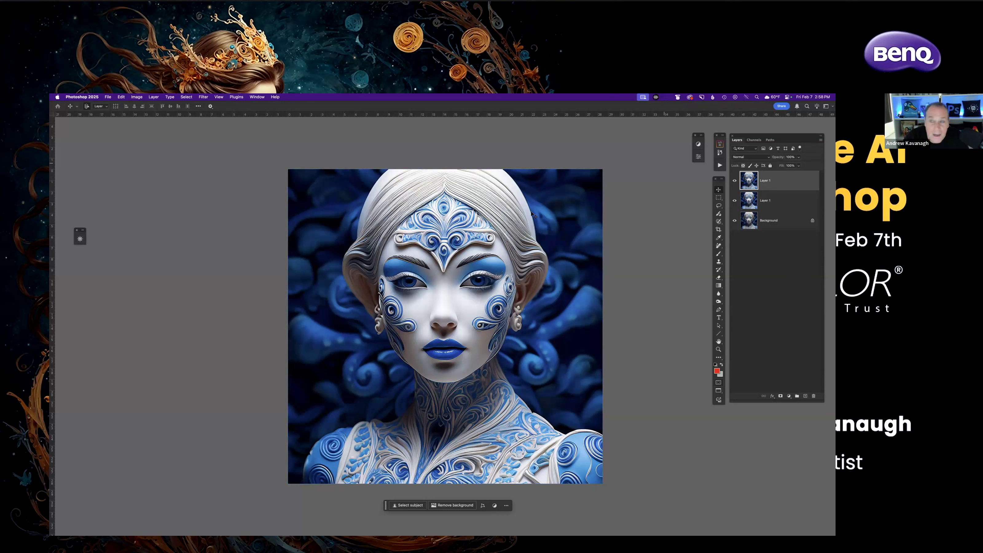
left_click(204, 97)
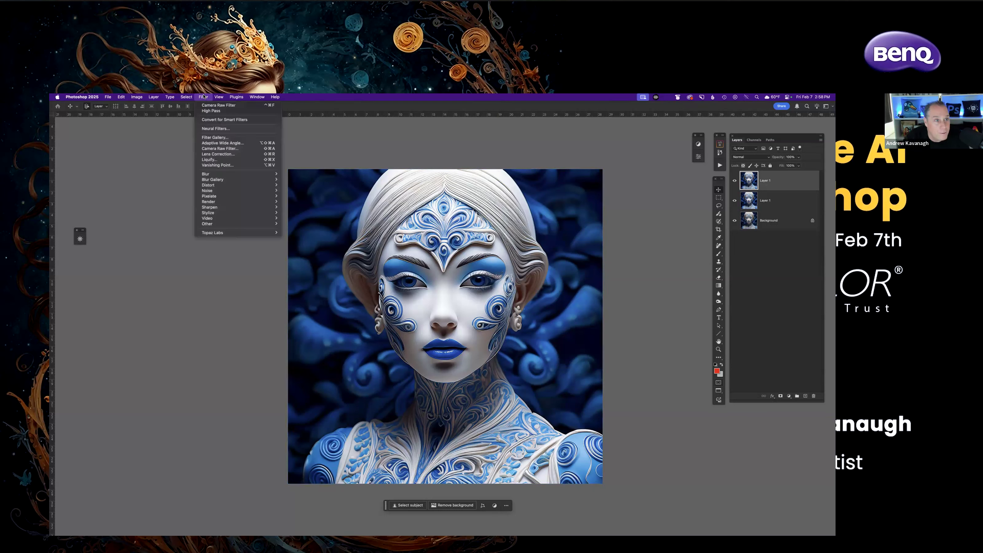
left_click(219, 149)
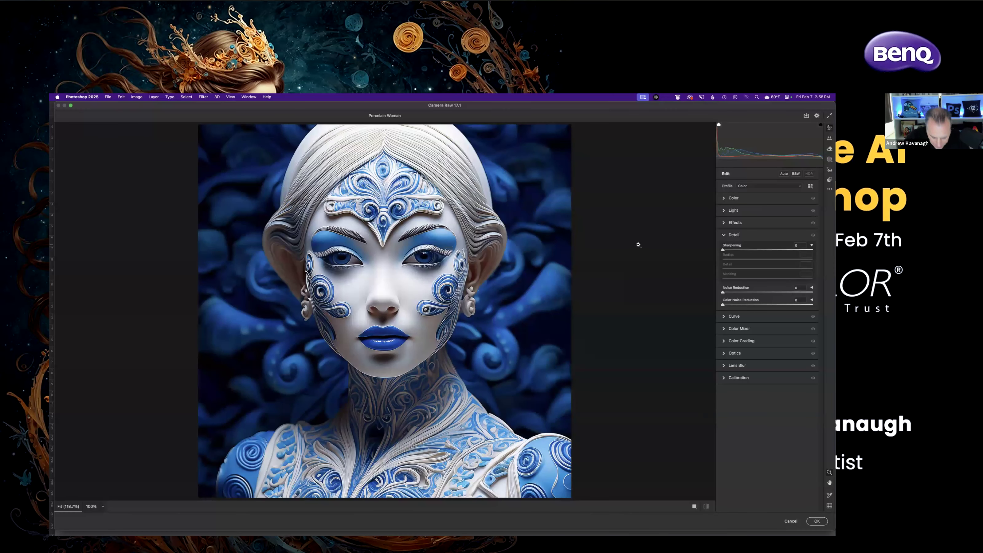
left_click(638, 244)
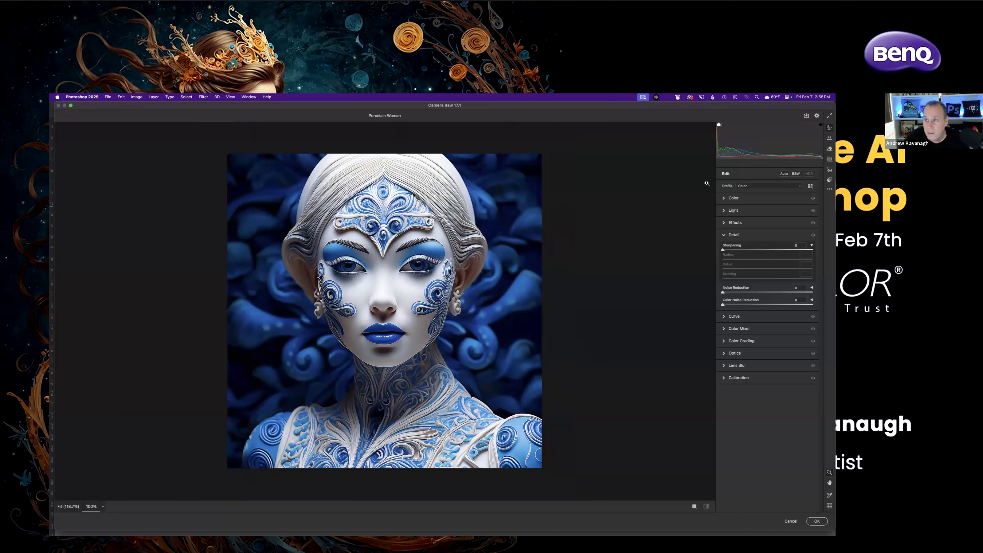
left_click(795, 174)
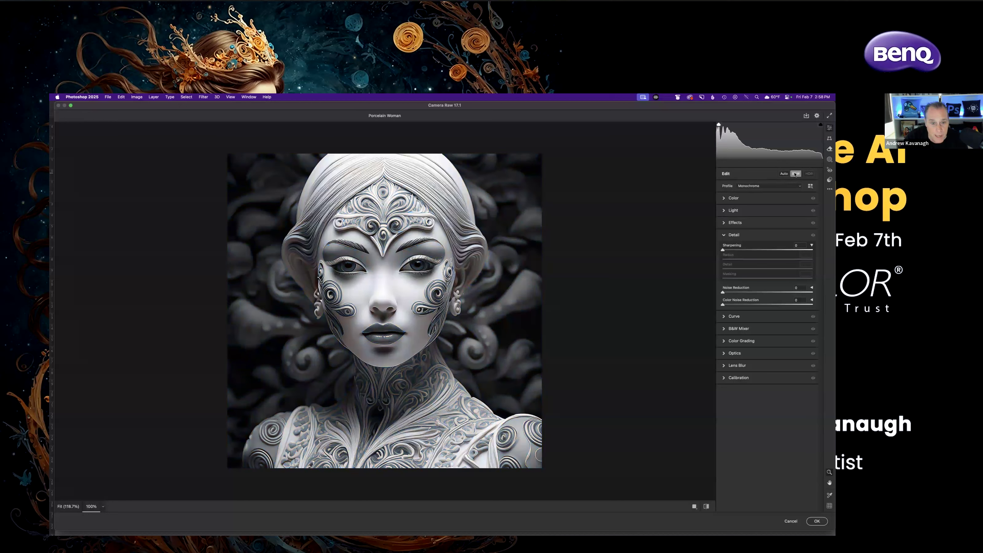
Raise the exposure slightly, set contrast to +28 and highlights to -21, and compare the result with the default settings.
left_click(724, 199)
left_click(725, 199)
left_click(725, 211)
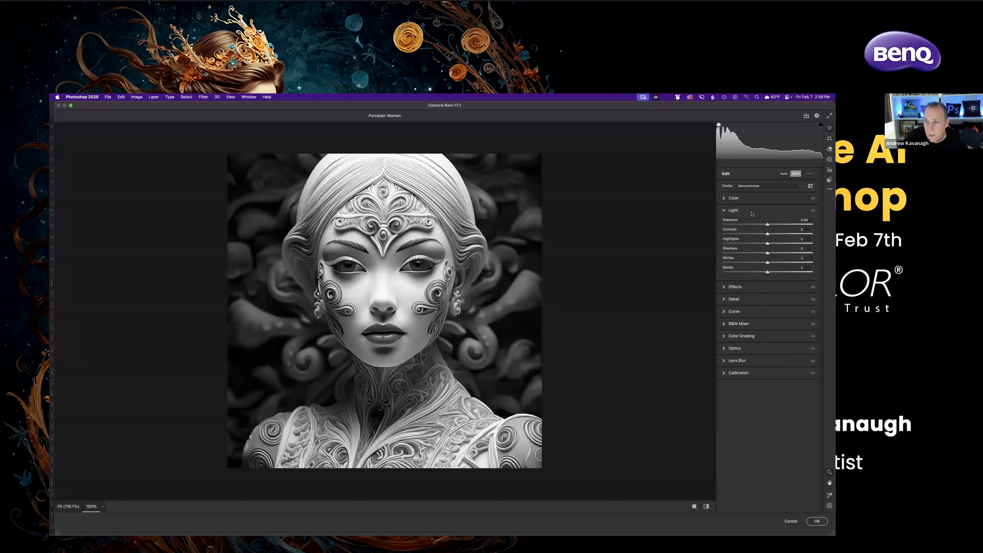
left_click_drag(768, 225, 780, 232)
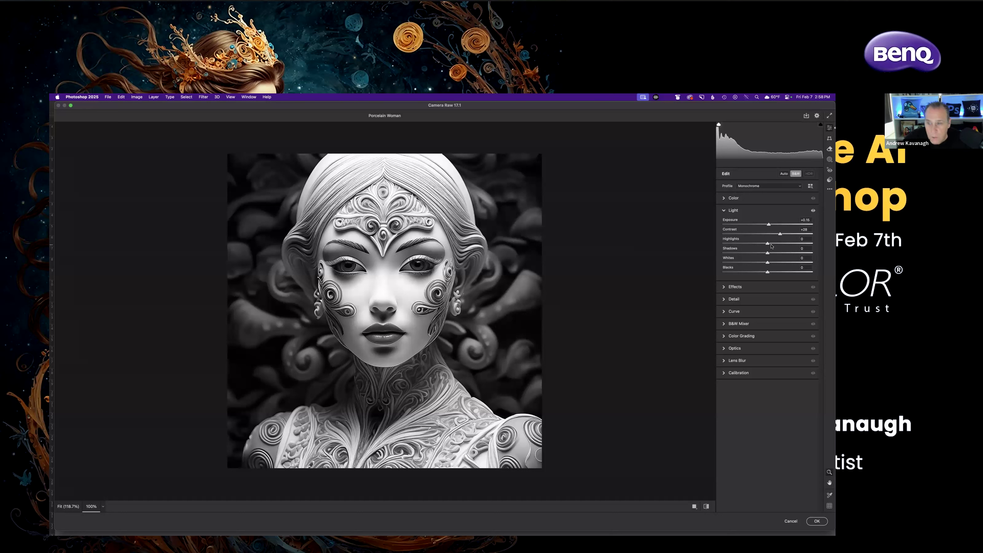
left_click_drag(767, 244, 758, 244)
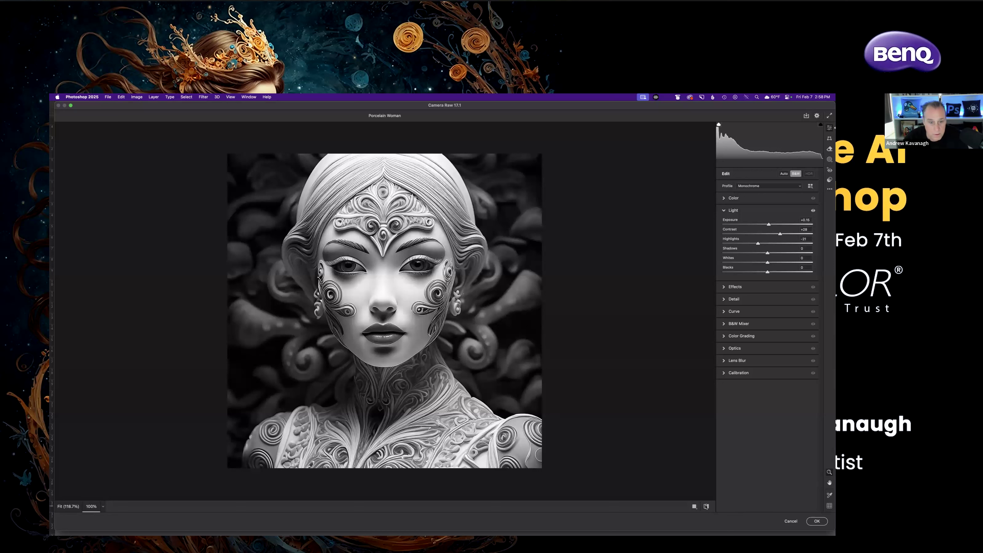
left_click(706, 506)
left_click(706, 507)
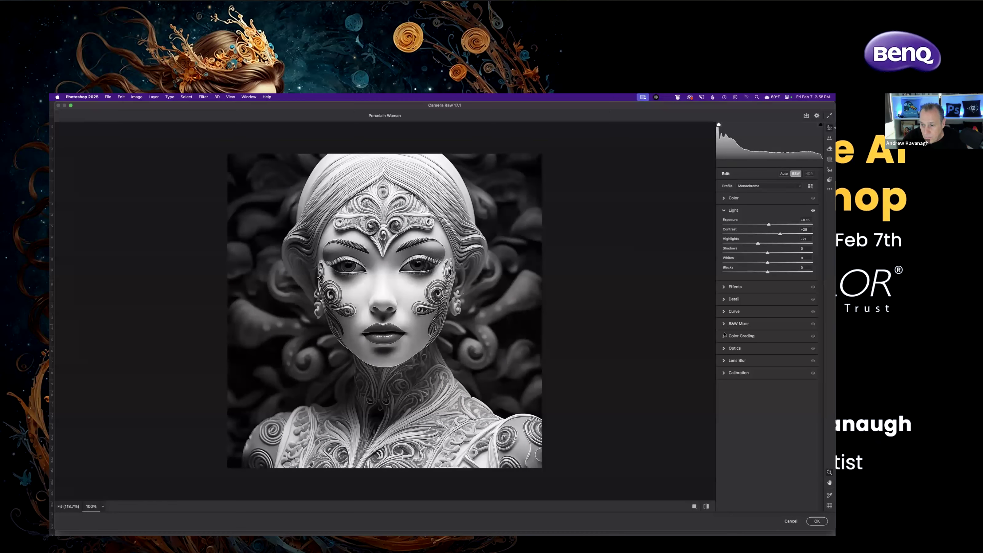
Tint the highlights cyan with color grading, using hue 180 and saturation 43.
left_click(724, 335)
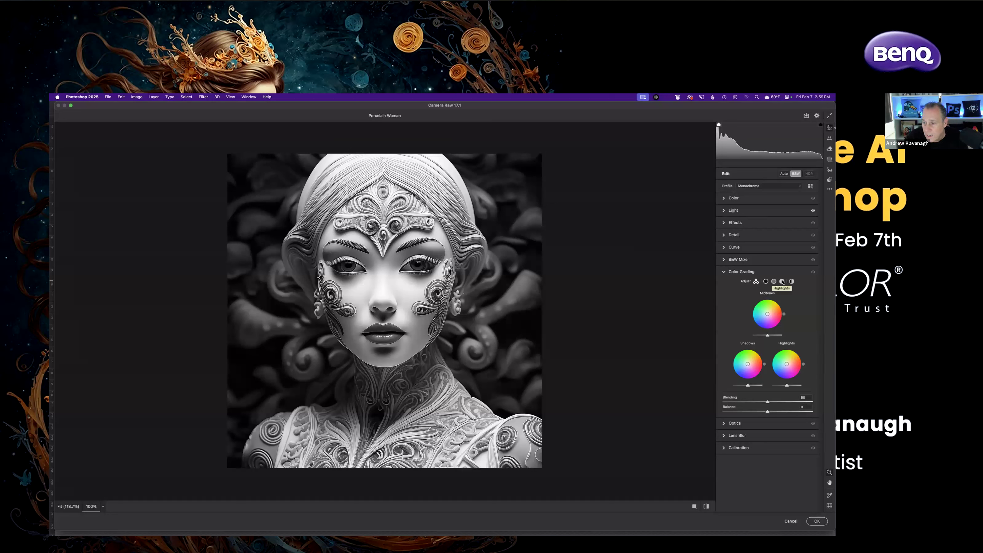
left_click(782, 282)
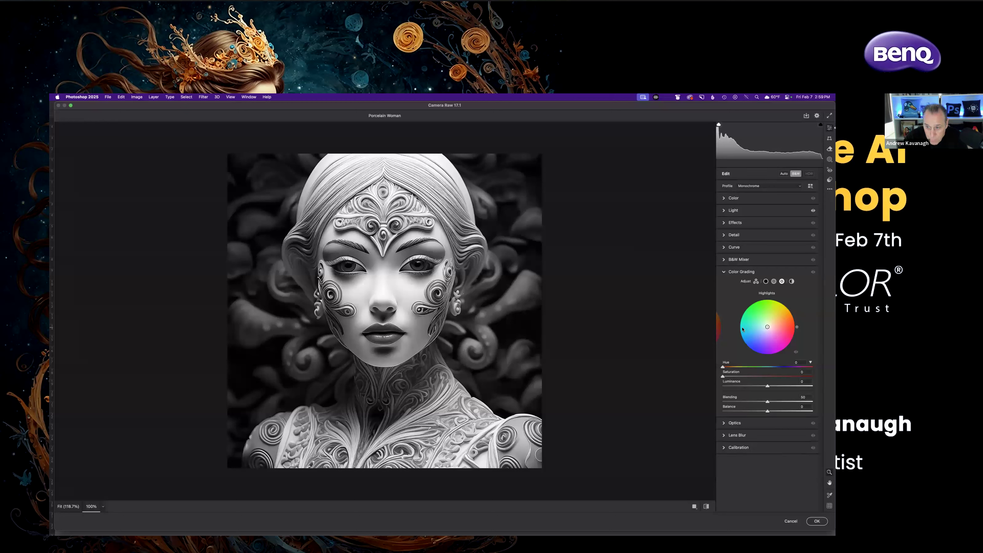
left_click(743, 328)
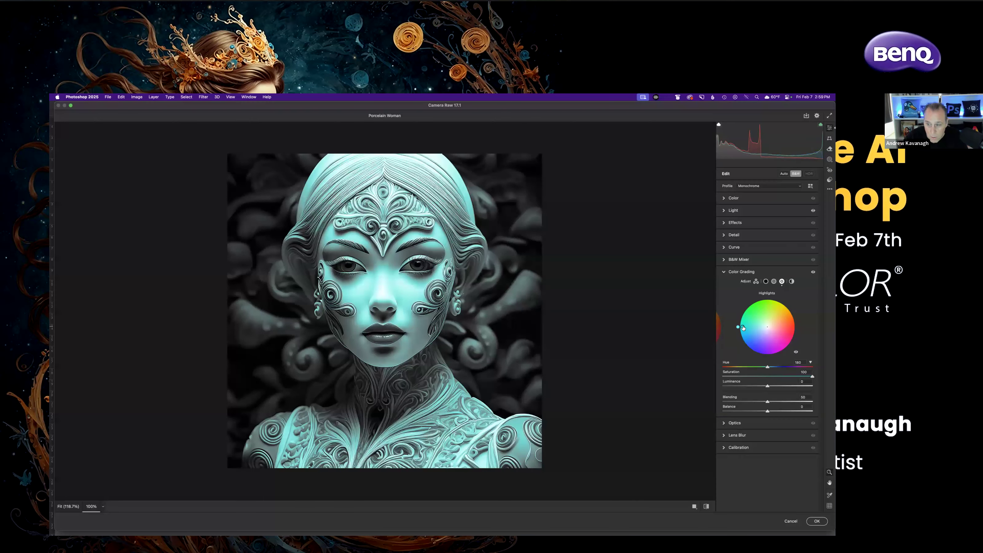
left_click_drag(812, 376, 770, 376)
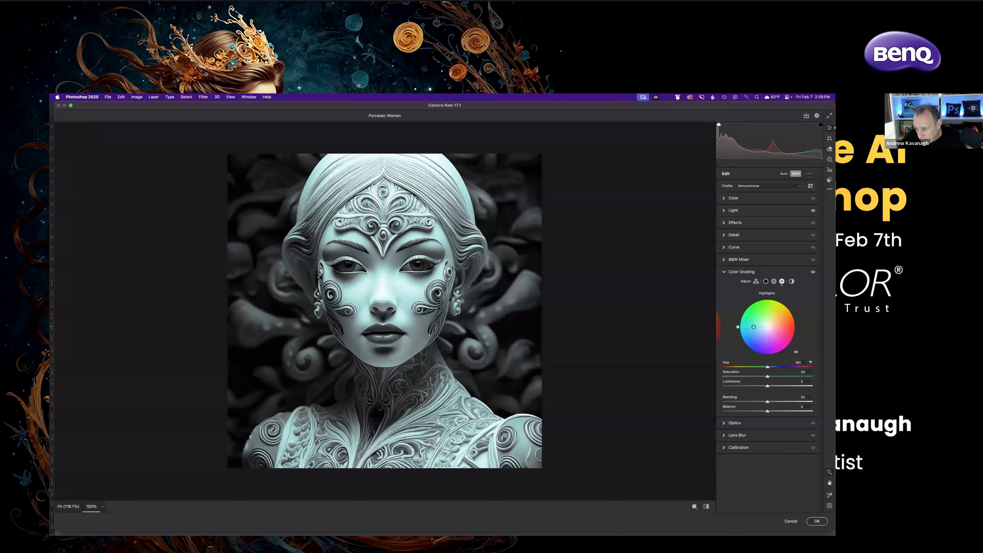
left_click_drag(767, 377, 762, 376)
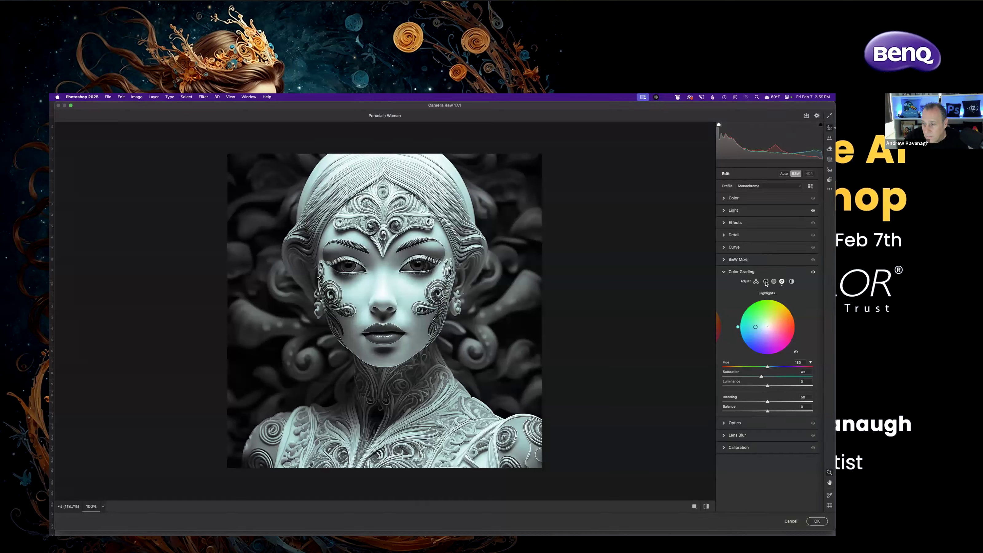
Tint the shadows blue-violet with color grading, using a hue of about 256 and saturation 66.
left_click(766, 282)
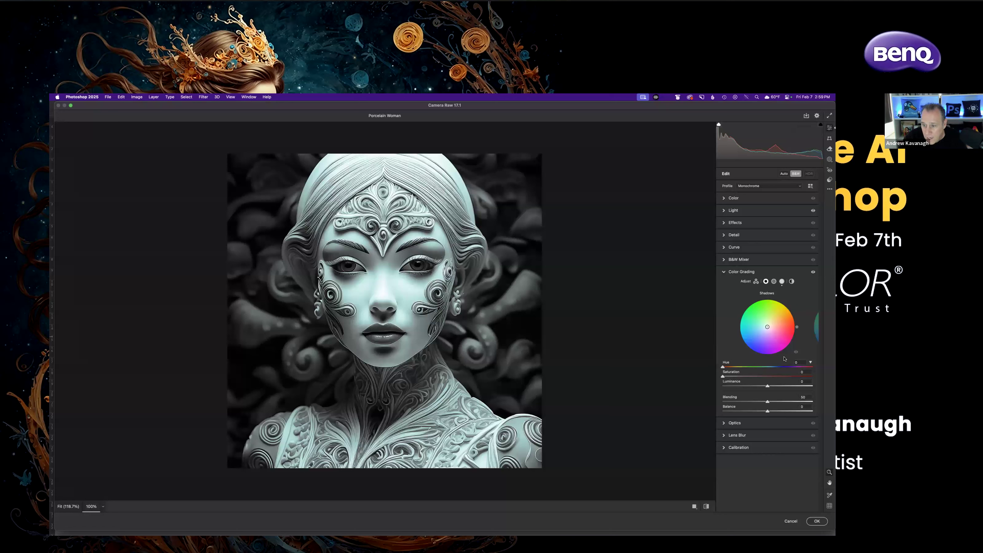
left_click(763, 353)
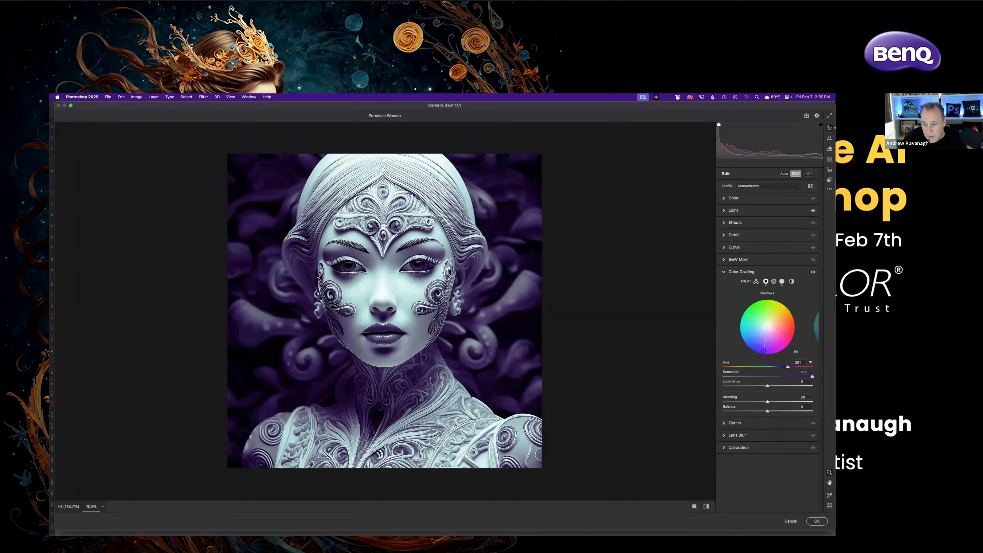
left_click_drag(763, 351, 770, 350)
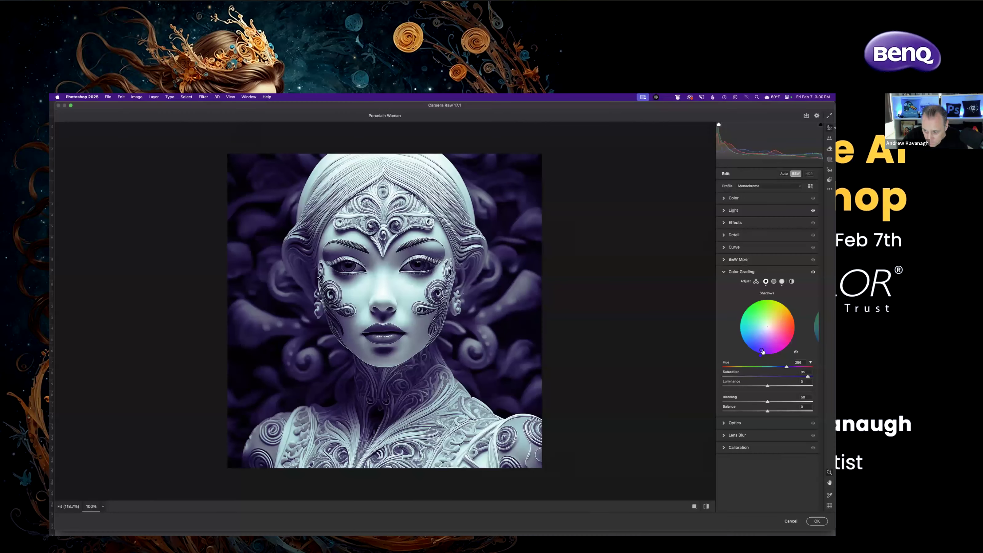
left_click_drag(761, 349, 762, 345)
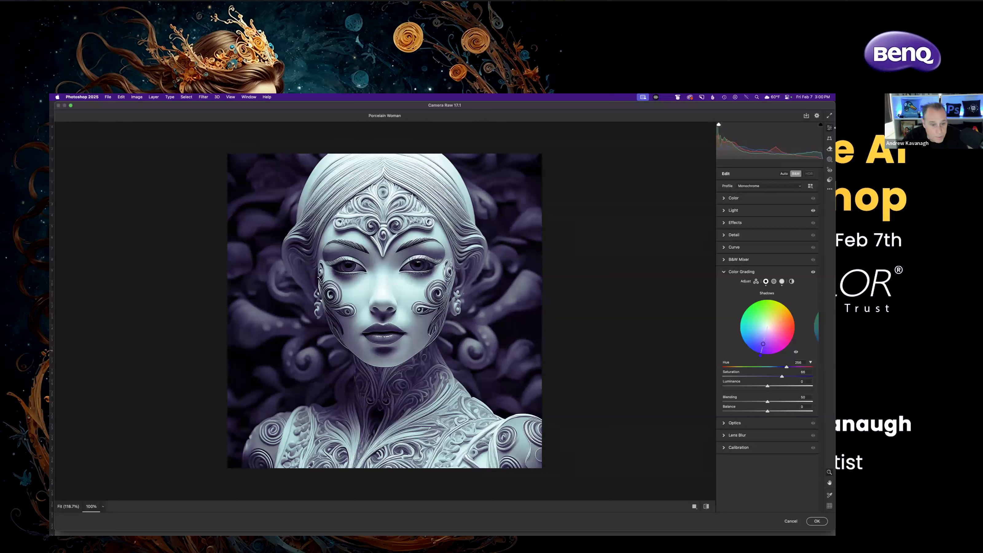
Set the saturation of the shadow tint to 67 in color grading.
mouse_move(763, 344)
left_mouse_down()
mouse_move(766, 336)
mouse_move(763, 345)
left_mouse_up()
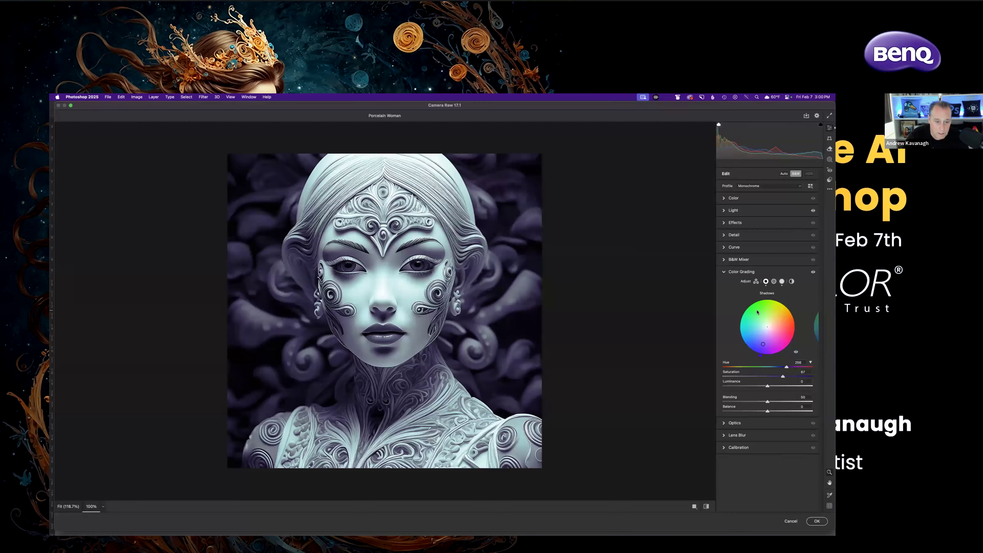
Try a green tint on the midtones with a hue of 107, and return its saturation to 0.
left_click(773, 282)
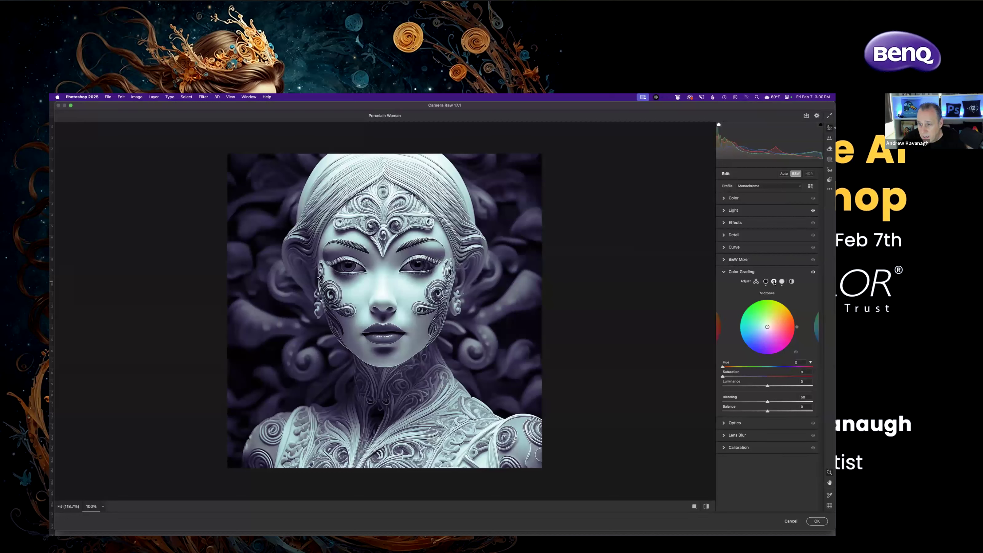
left_click(762, 309)
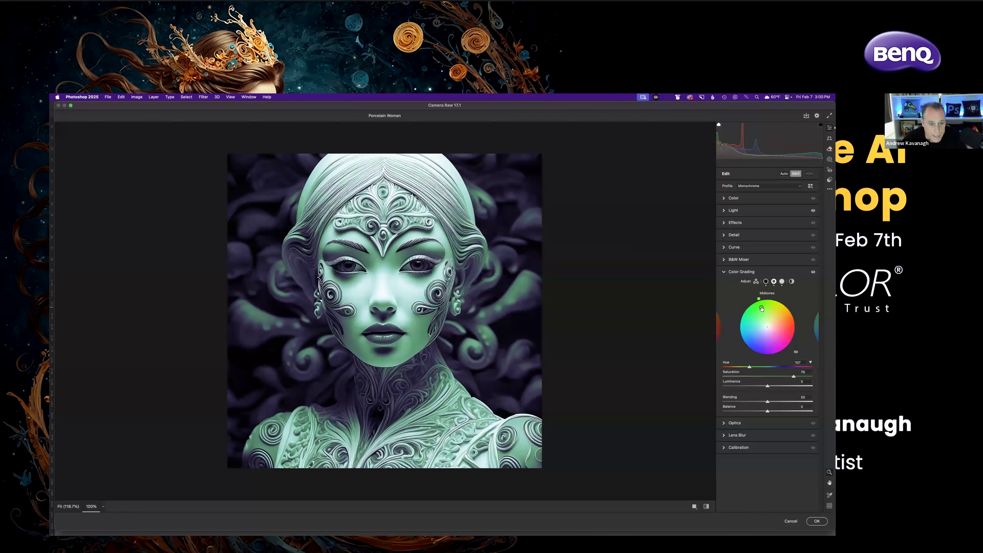
left_click_drag(762, 307, 761, 306)
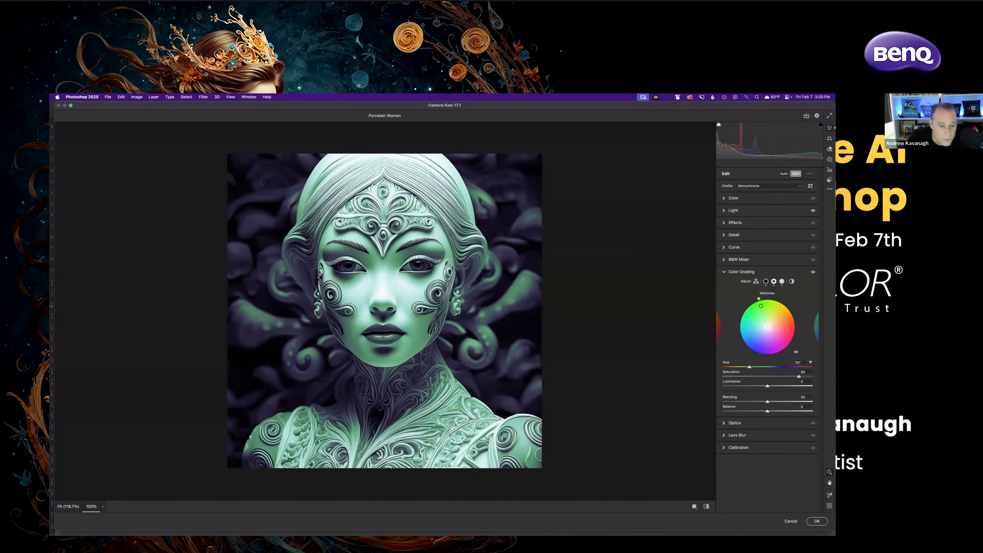
left_click_drag(761, 306, 763, 315)
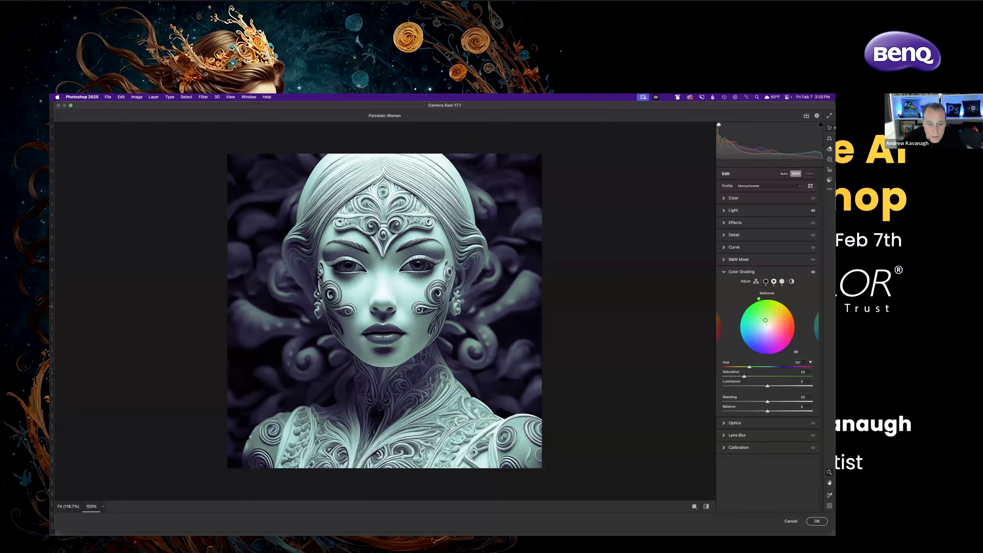
left_click_drag(765, 321, 767, 326)
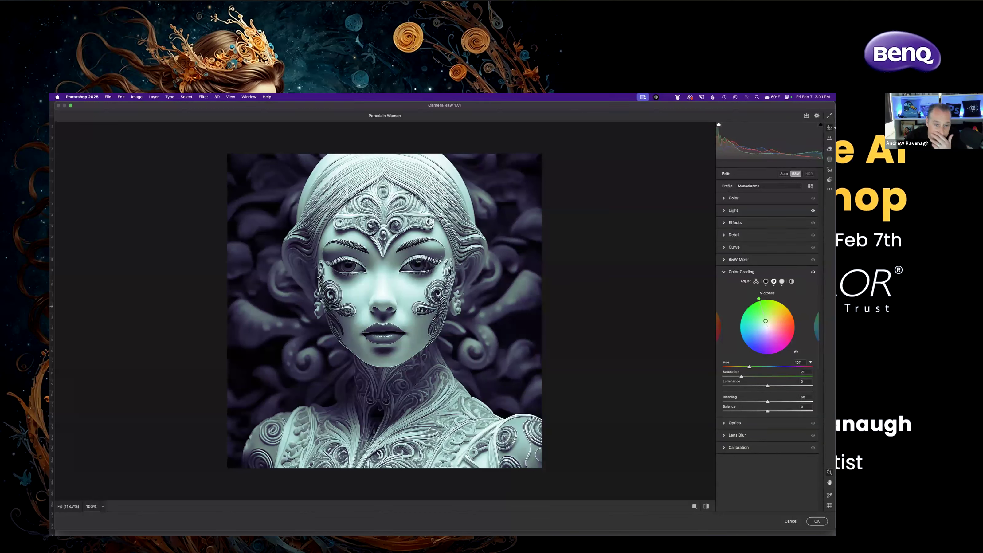
left_click_drag(765, 321, 767, 326)
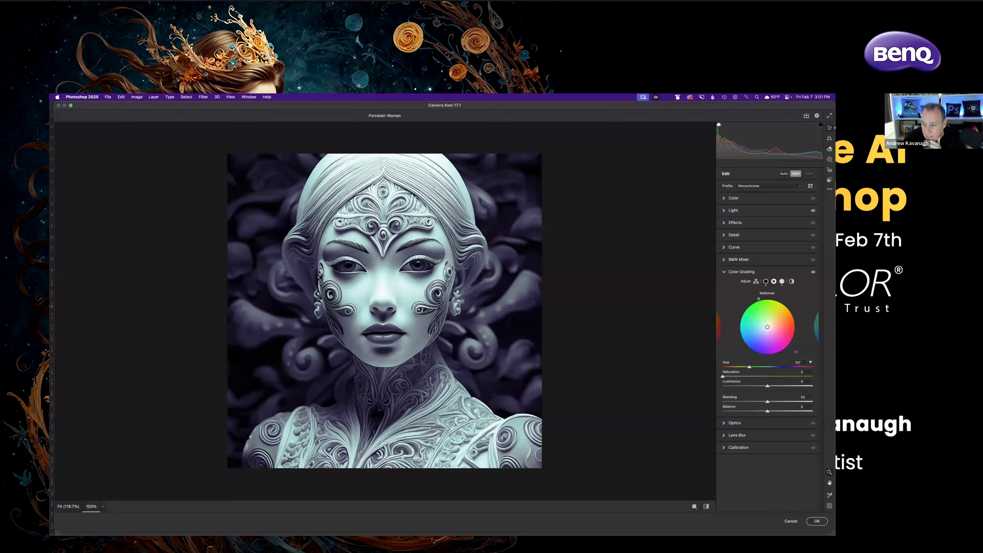
Check the highlight and shadow tints once more and apply the Camera Raw grading to the layer.
left_click(782, 282)
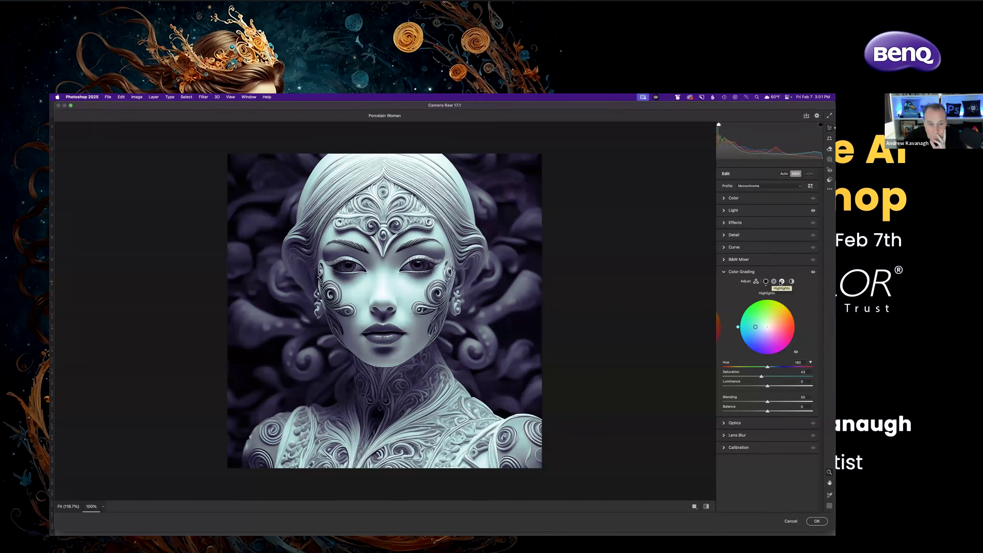
left_click(766, 282)
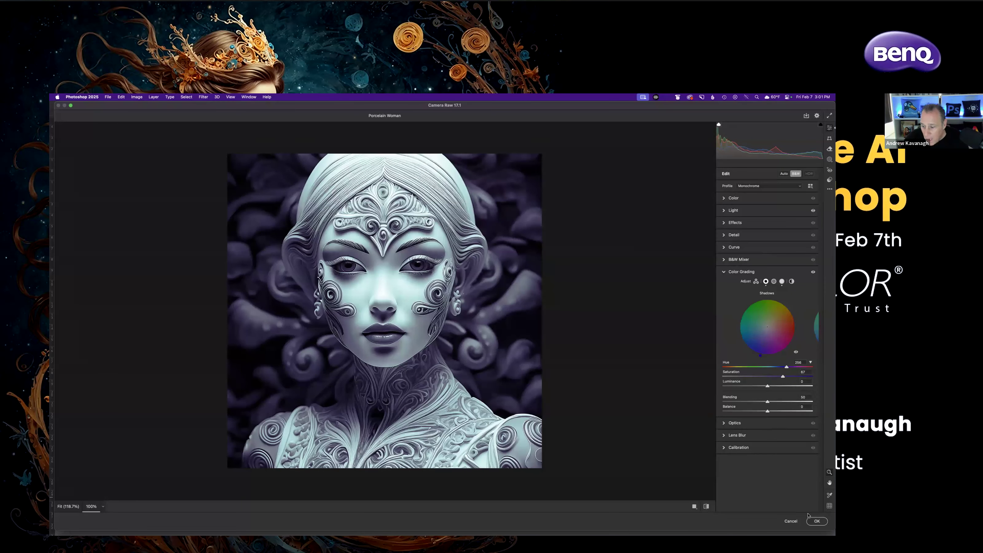
left_click(815, 521)
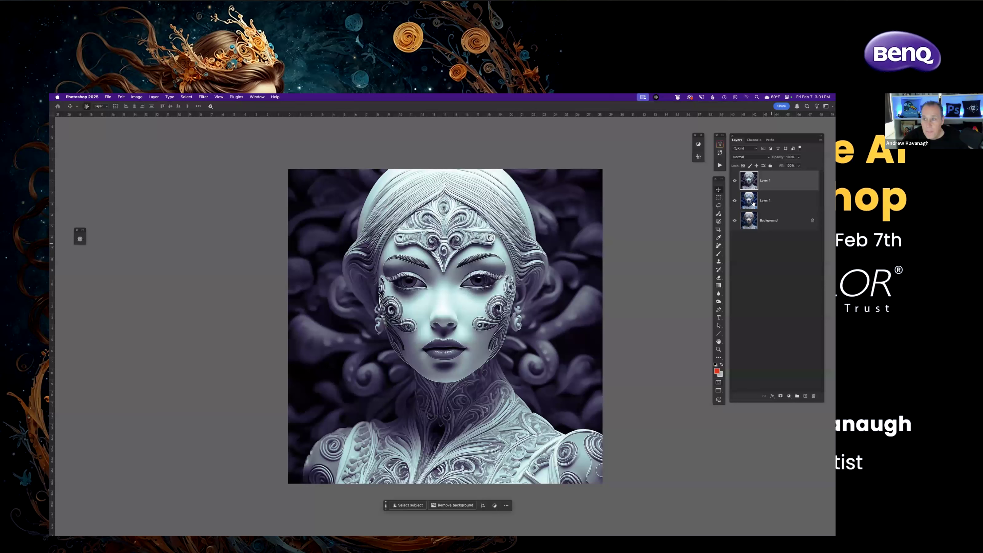
Compare the tinted layer with the color version below, and try a white layer mask and undo it.
left_click(734, 180)
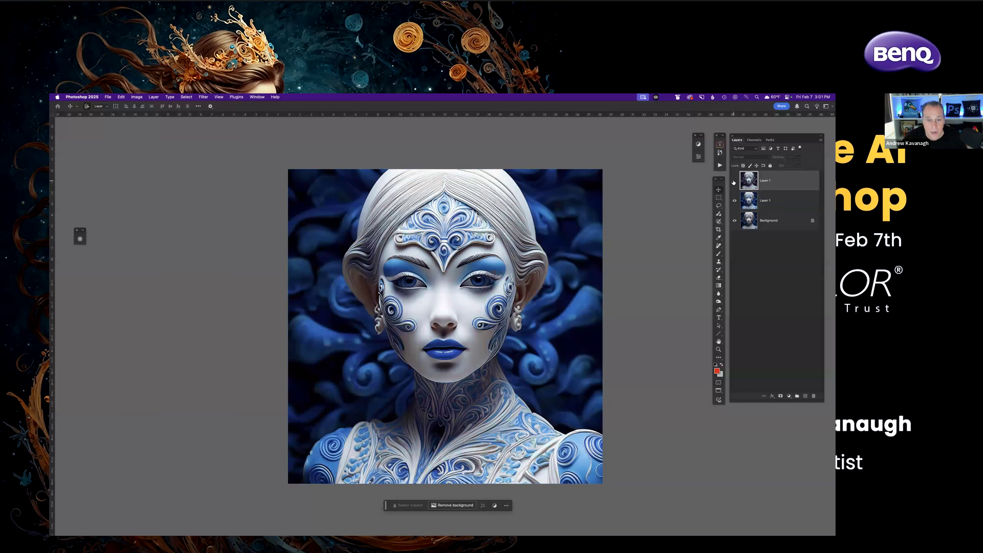
left_click(734, 181)
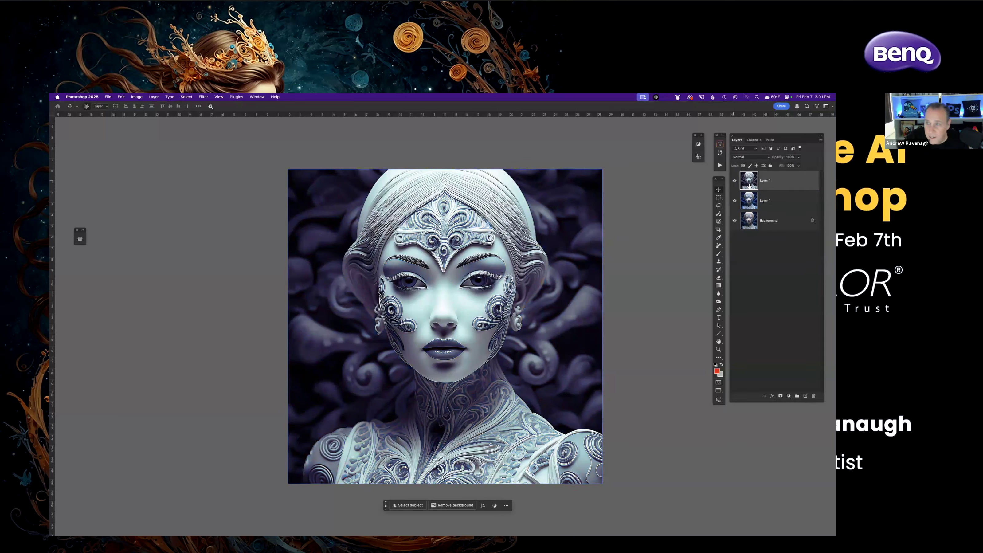
left_click(781, 396)
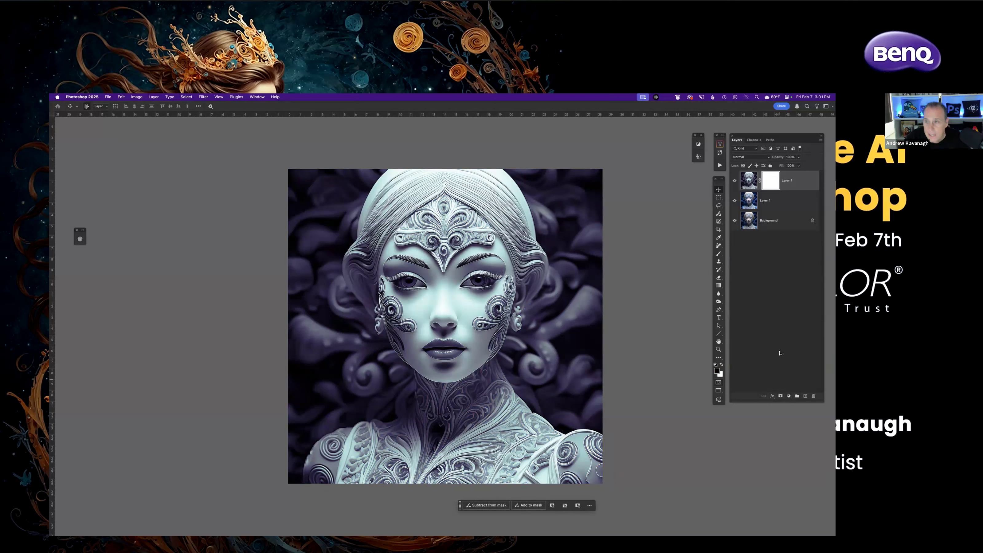
key("super+z")
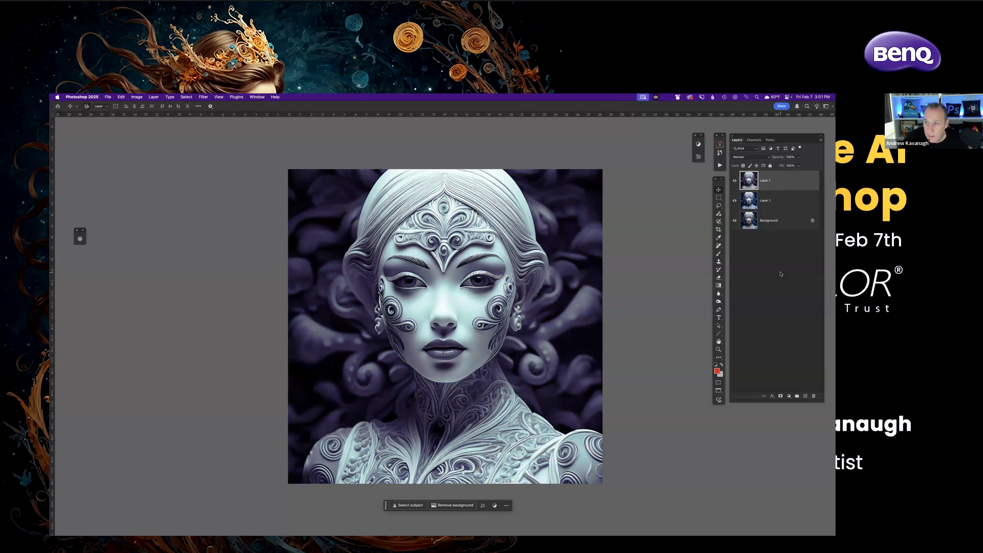
Hide and show the tinted layer to compare it with the color version, and give it a black layer mask.
left_click(734, 180)
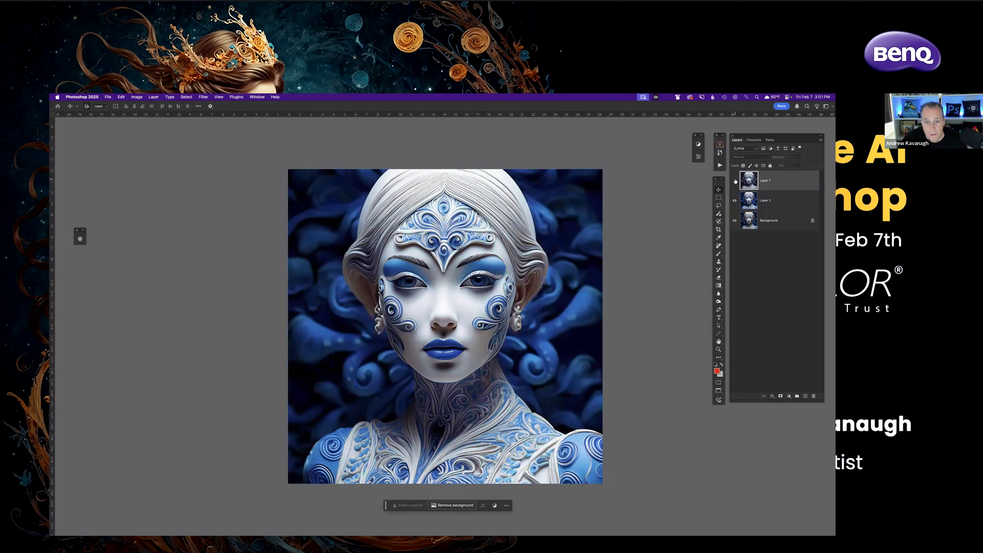
left_click(734, 180)
left_click(734, 180)
left_click(735, 180)
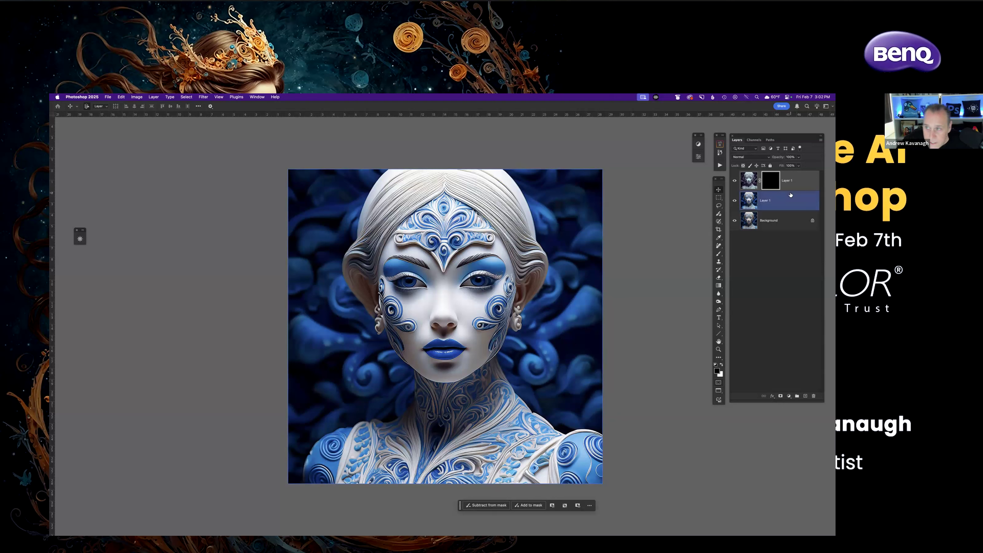
Set up a much larger white brush with a lower flow for painting on the layer mask.
left_click(722, 365)
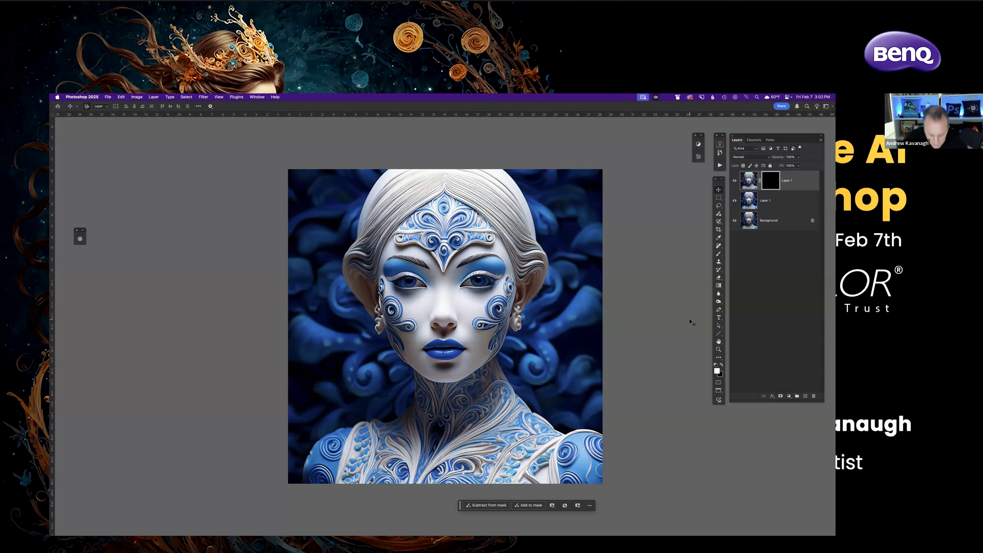
key("b")
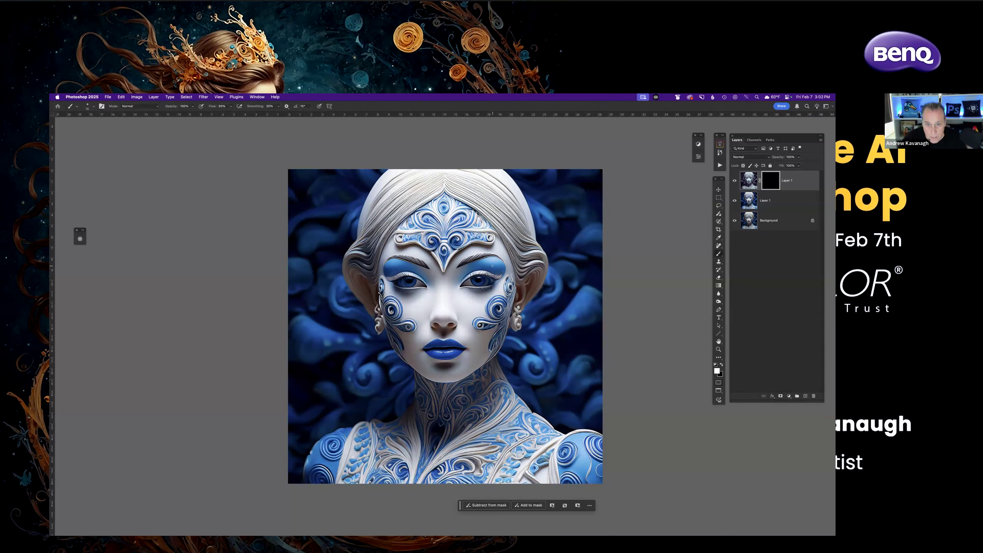
key("bracketright")
key("bracketright")
key("bracketright")
key("bracketright")
key("bracketright")
key("bracketright")
key("bracketright")
key("bracketright")
key("bracketright")
key("bracketright")
key("bracketright")
key("bracketright")
key("bracketright")
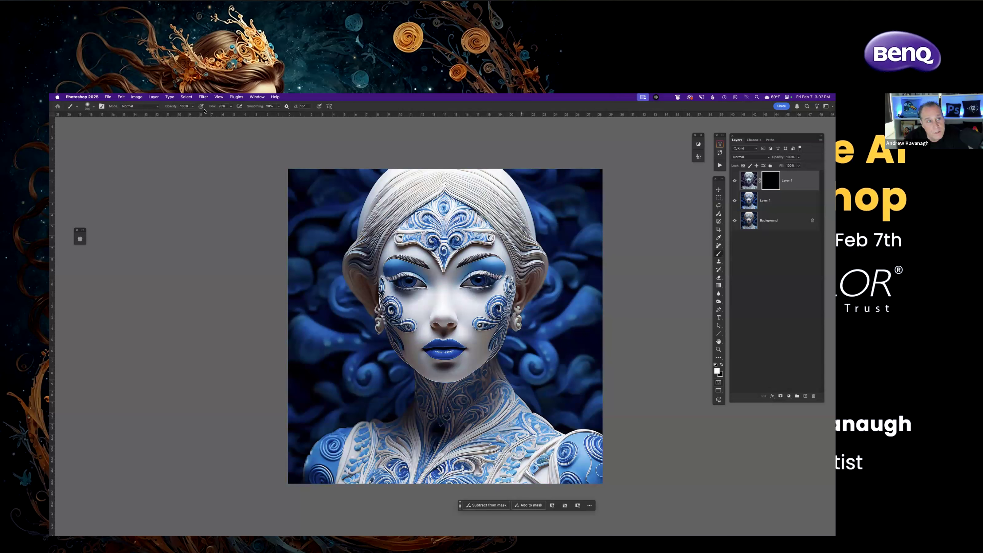
left_click_drag(212, 108, 192, 114)
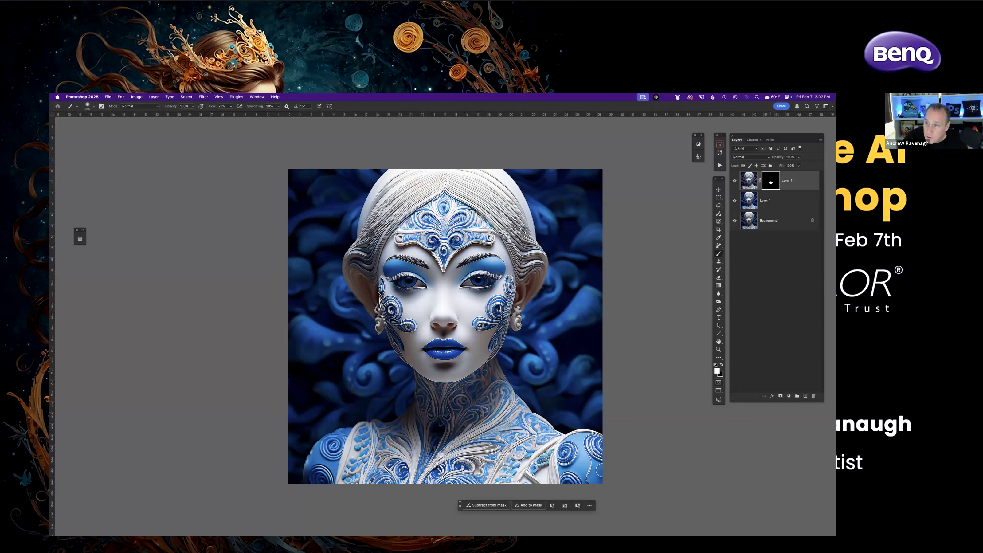
Paint white on the mask over the face to reveal the tinted version, disabling and re-enabling the mask to compare.
left_click(772, 181, "shift")
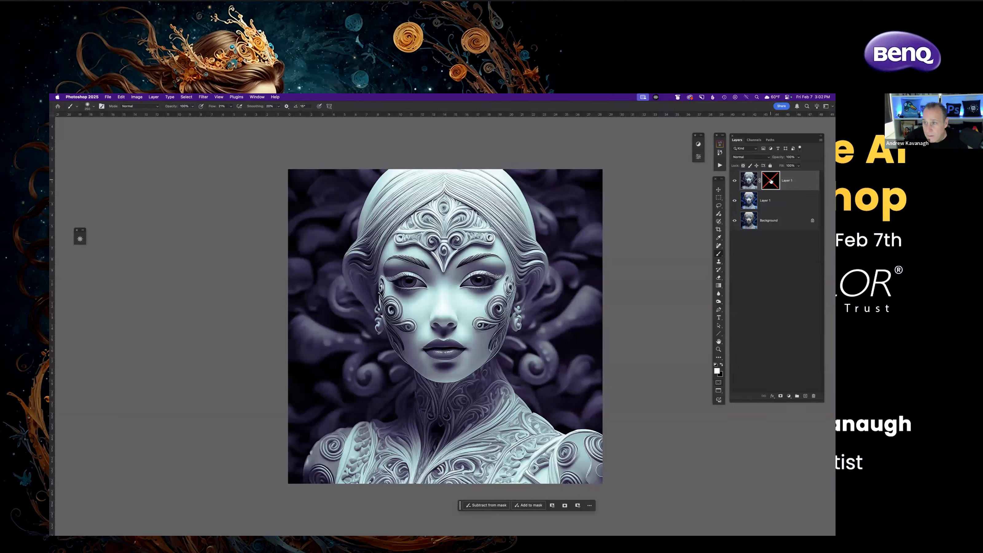
left_click(770, 181, "shift")
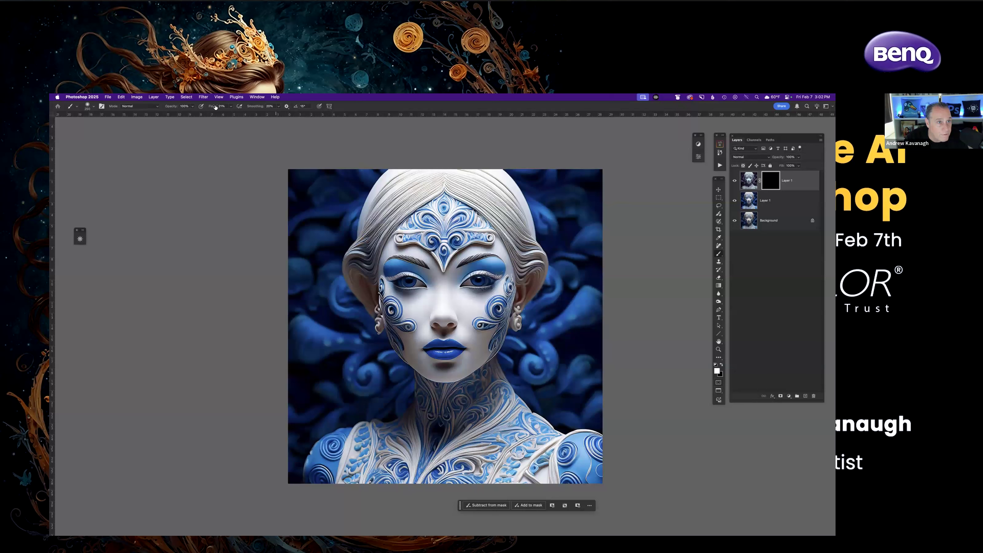
mouse_move(496, 257)
left_mouse_down()
mouse_move(507, 269)
mouse_move(490, 297)
left_mouse_up()
mouse_move(474, 331)
left_mouse_down()
mouse_move(473, 365)
mouse_move(456, 372)
mouse_move(390, 349)
mouse_move(409, 354)
mouse_move(420, 319)
mouse_move(443, 316)
mouse_move(422, 310)
mouse_move(396, 330)
mouse_move(481, 333)
mouse_move(412, 292)
mouse_move(428, 294)
mouse_move(400, 315)
mouse_move(415, 308)
mouse_move(376, 289)
mouse_move(394, 306)
mouse_move(486, 306)
mouse_move(462, 303)
mouse_move(489, 350)
mouse_move(414, 323)
mouse_move(404, 352)
left_mouse_up()
left_click_drag(210, 108, 212, 108)
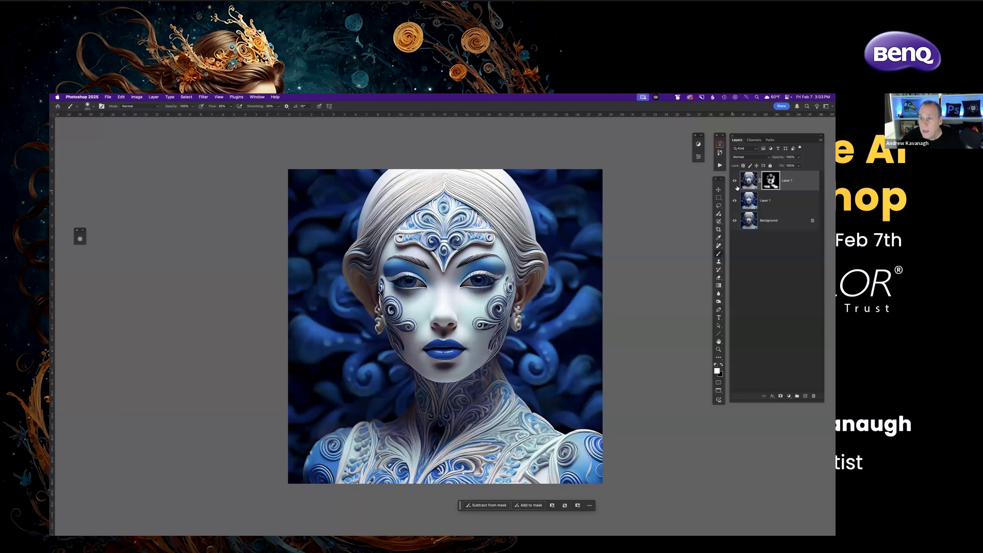
left_click(769, 182, "shift")
left_click(769, 182, "shift")
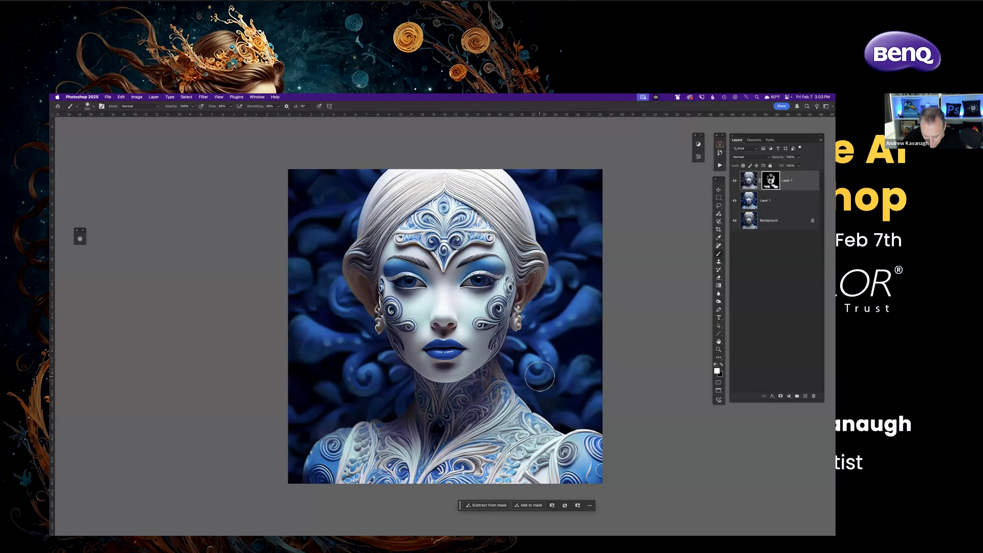
Enlarge the brush, raise its flow, and paint the mask to reveal the tinted version across the background, hair and shoulders.
key("bracketright")
key("bracketright")
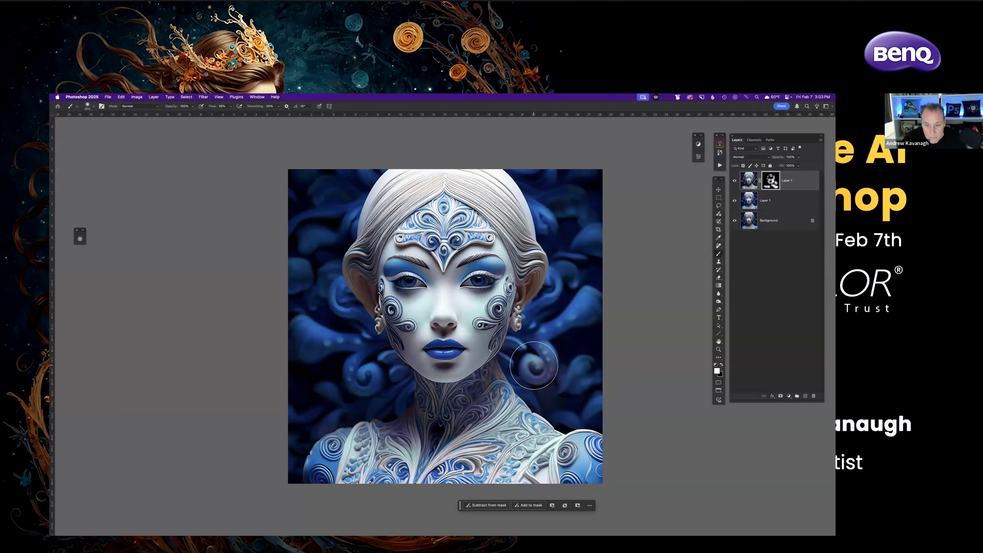
left_click_drag(213, 107, 220, 108)
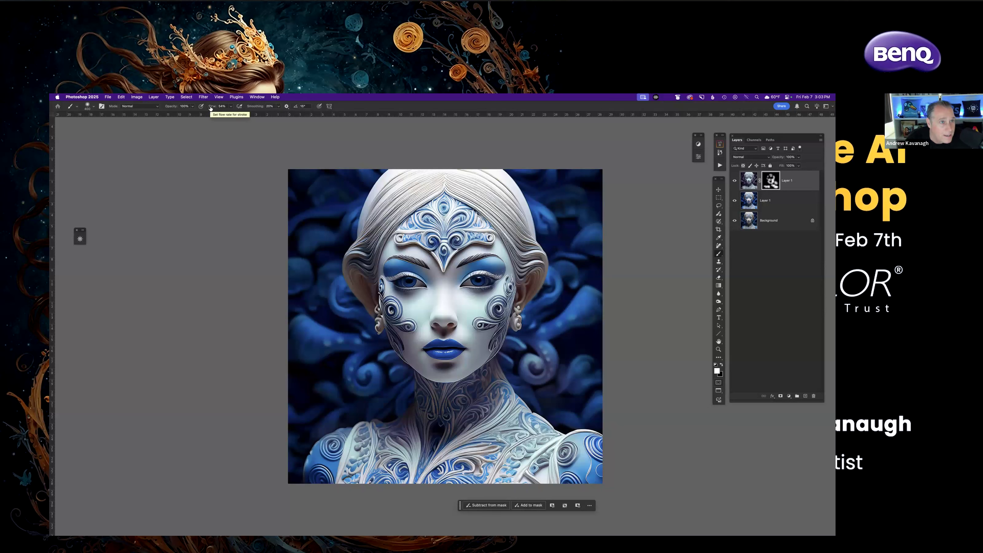
left_click_drag(211, 108, 212, 109)
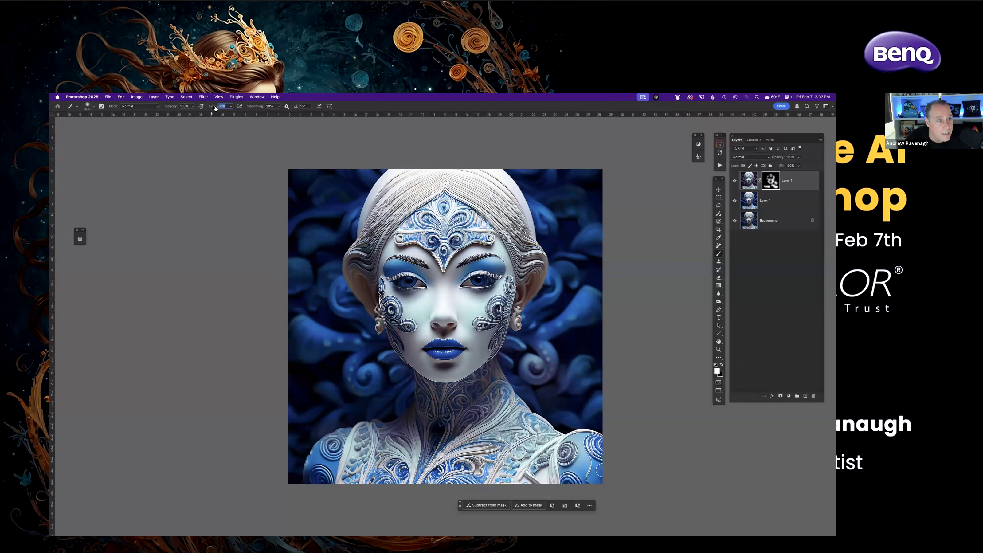
left_click_drag(215, 108, 216, 109)
left_click(231, 108)
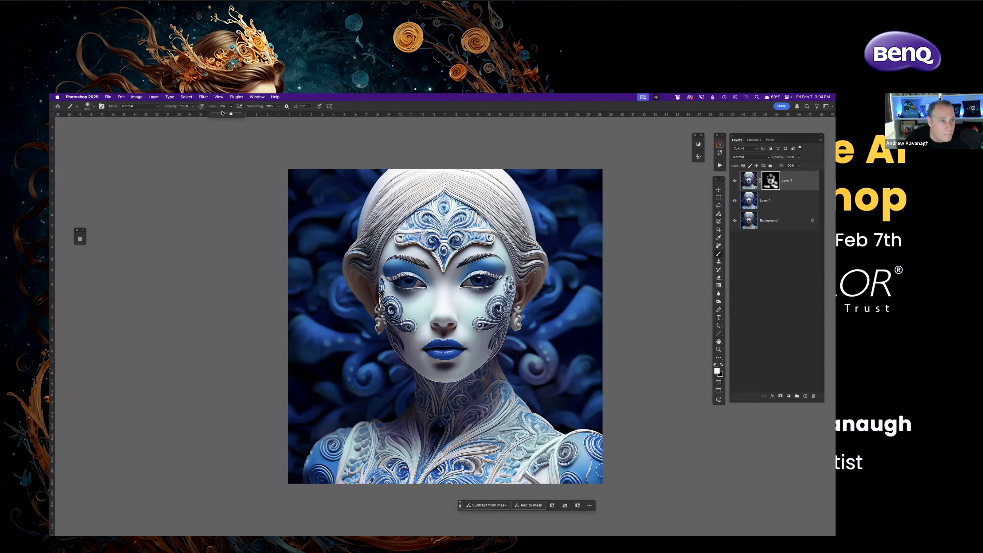
left_click(211, 108)
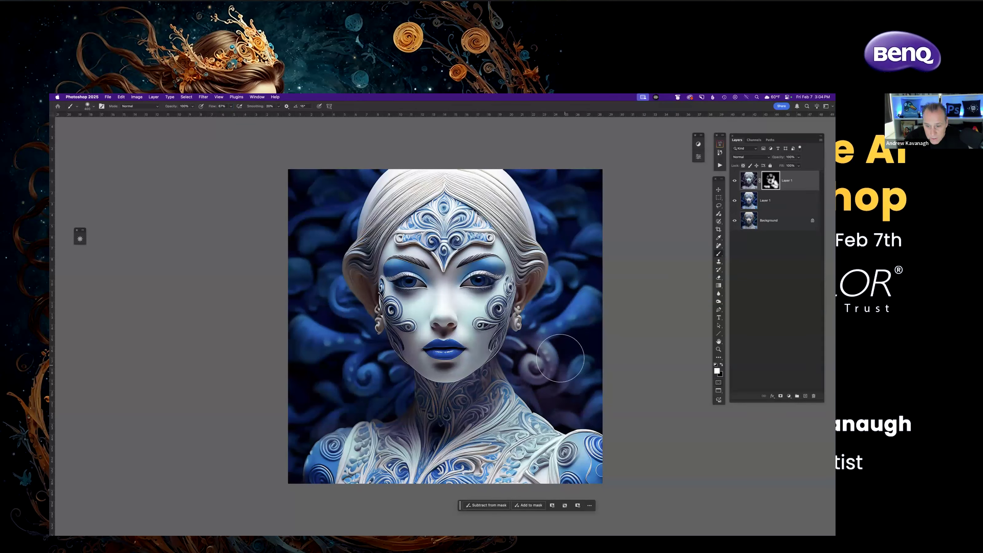
mouse_move(591, 304)
left_mouse_down()
mouse_move(551, 328)
mouse_move(507, 331)
mouse_move(540, 365)
mouse_move(524, 360)
mouse_move(601, 377)
left_mouse_up()
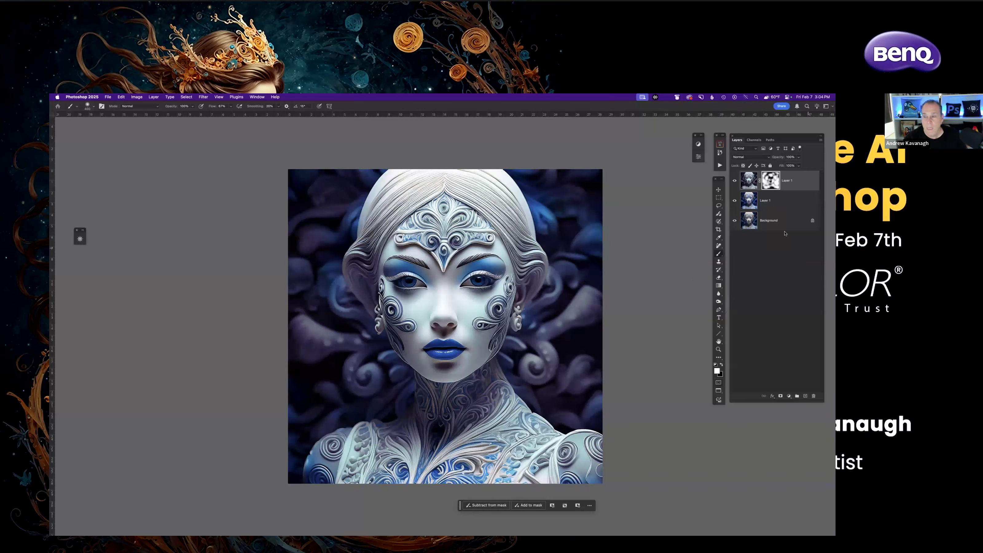
Toggle the visibility of the two upper layers to compare the original, the color edit and the masked tint.
left_click(734, 200)
left_click(734, 180)
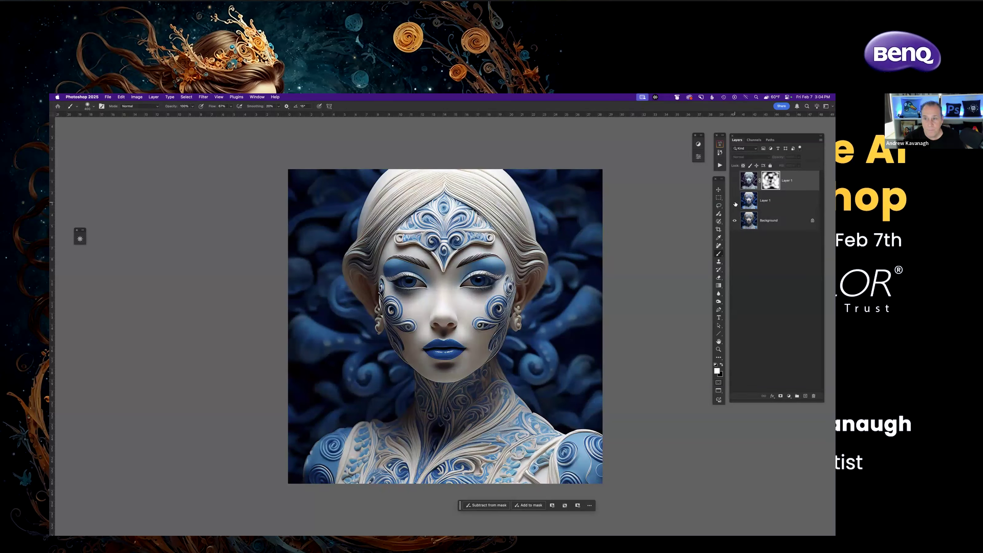
left_click(734, 201)
left_click(735, 200)
left_click(735, 200)
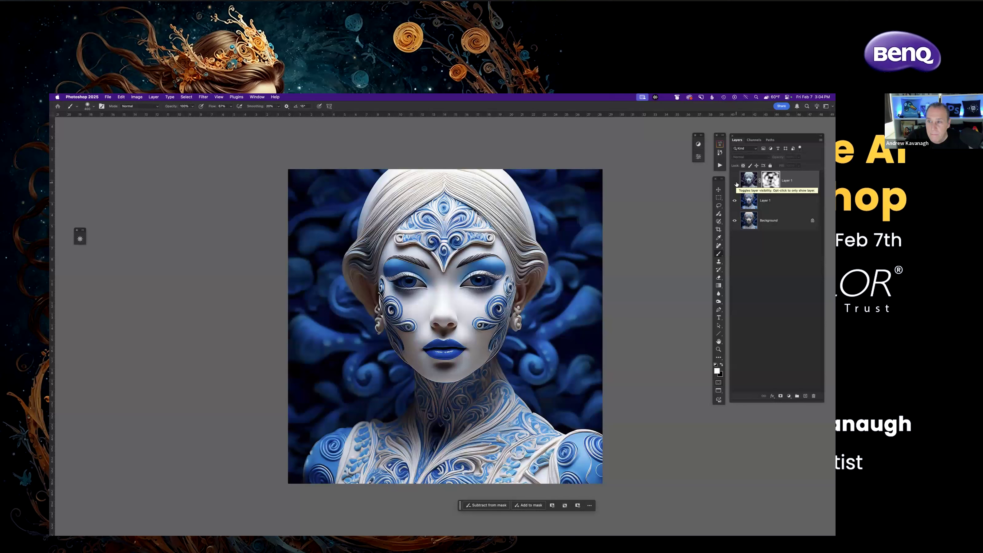
left_click(735, 181)
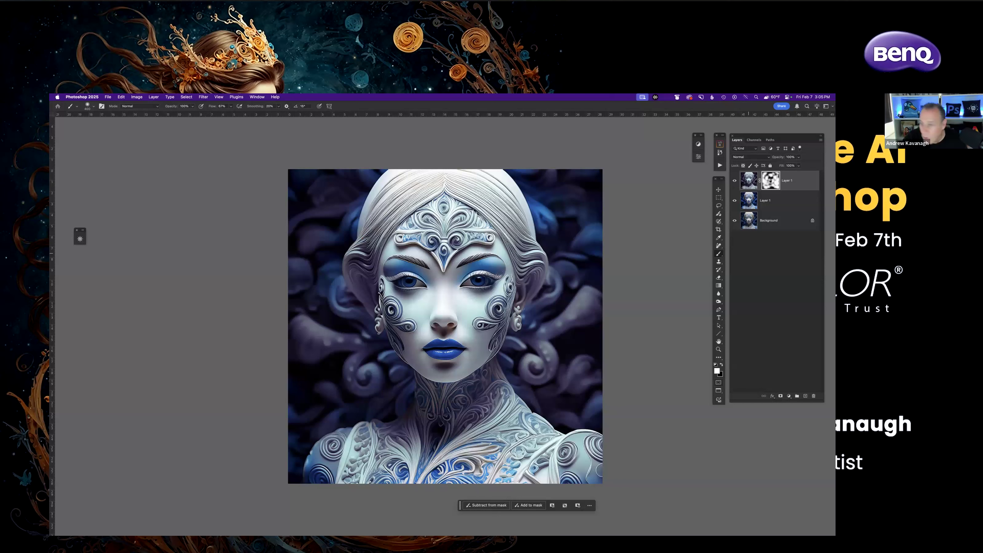
key("super+Tab")
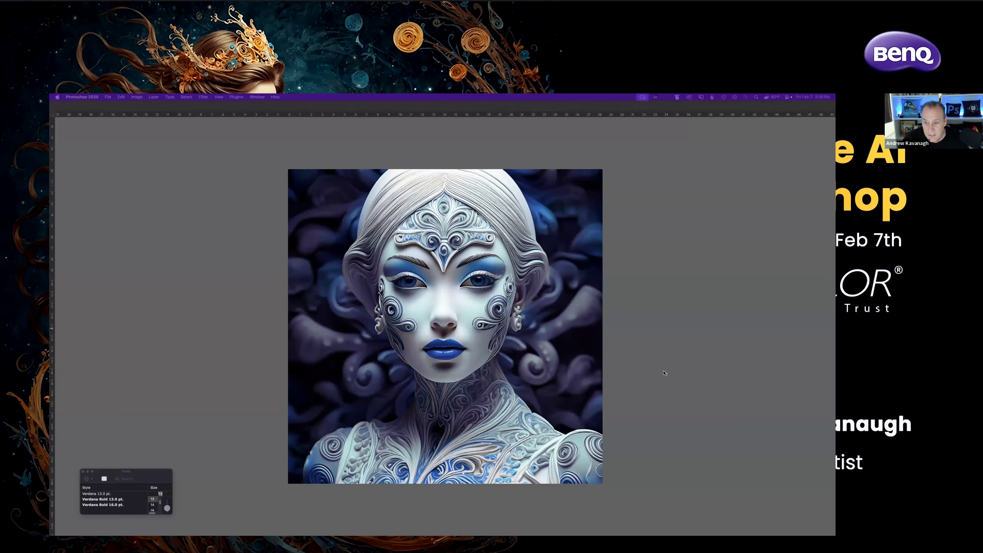
key("Tab")
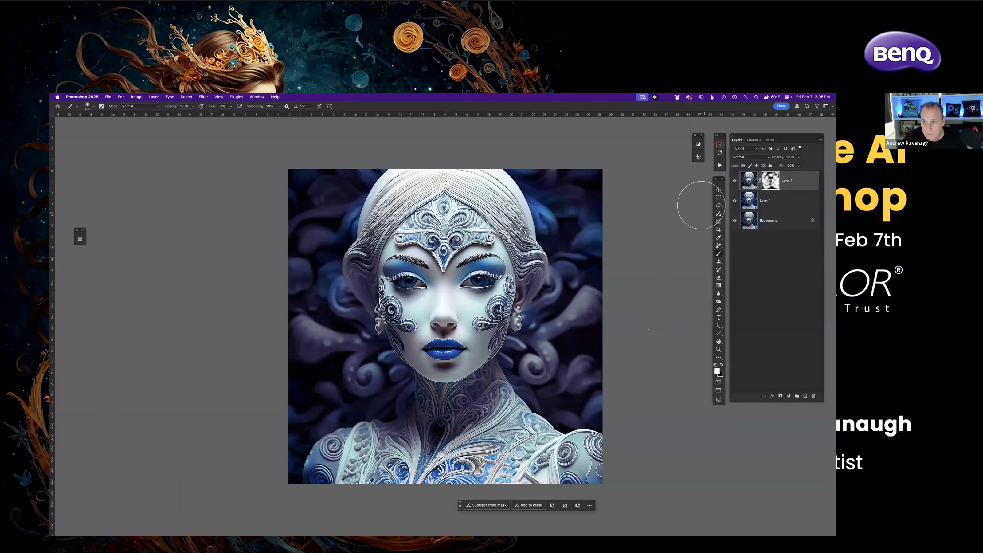
Create a new 2048 × 2048 pixel document named Tropical.
left_click(715, 190)
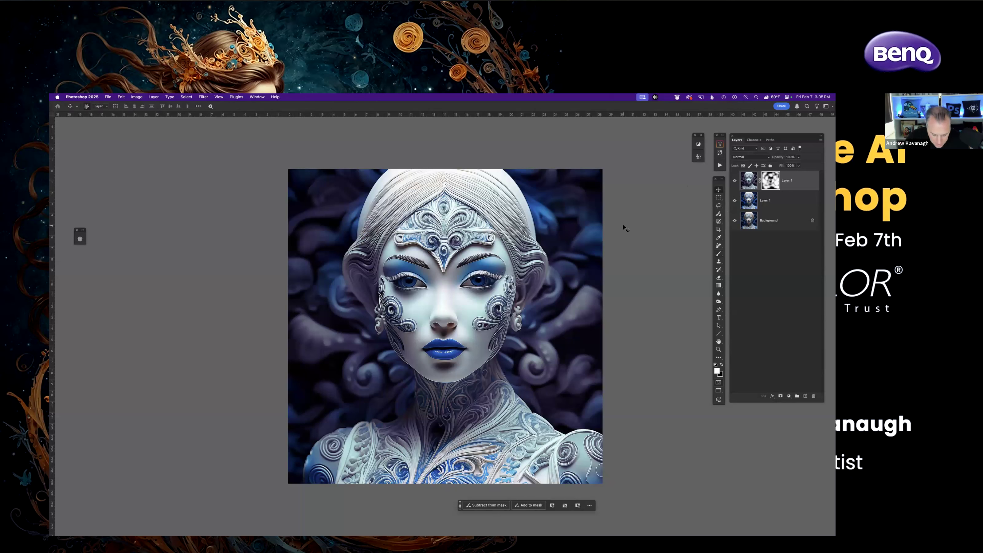
key("super+n")
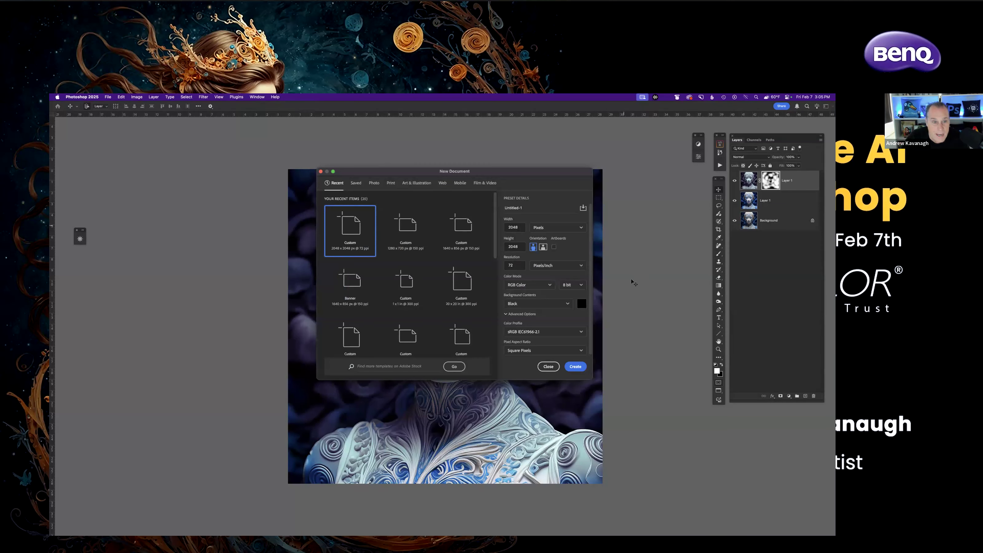
left_click(528, 208)
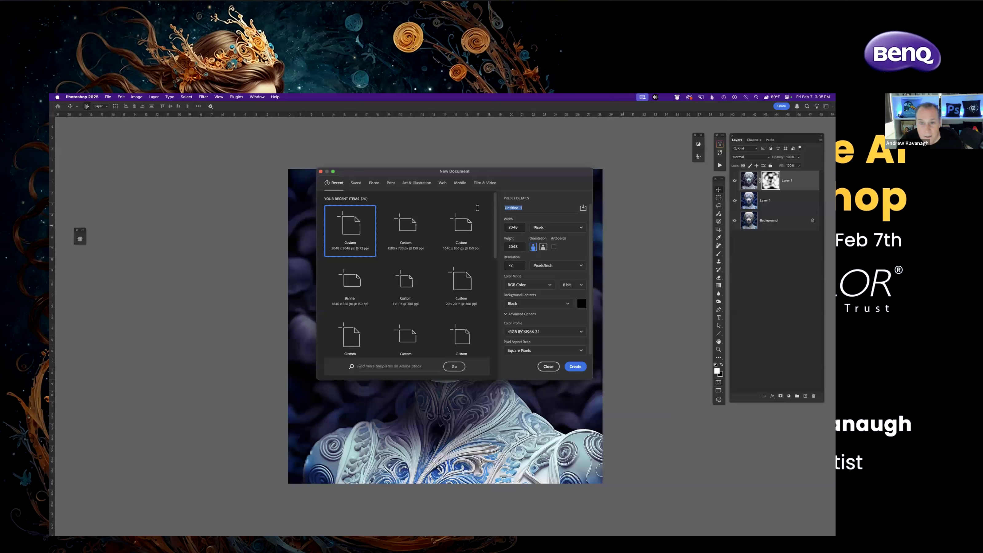
type("Tropical")
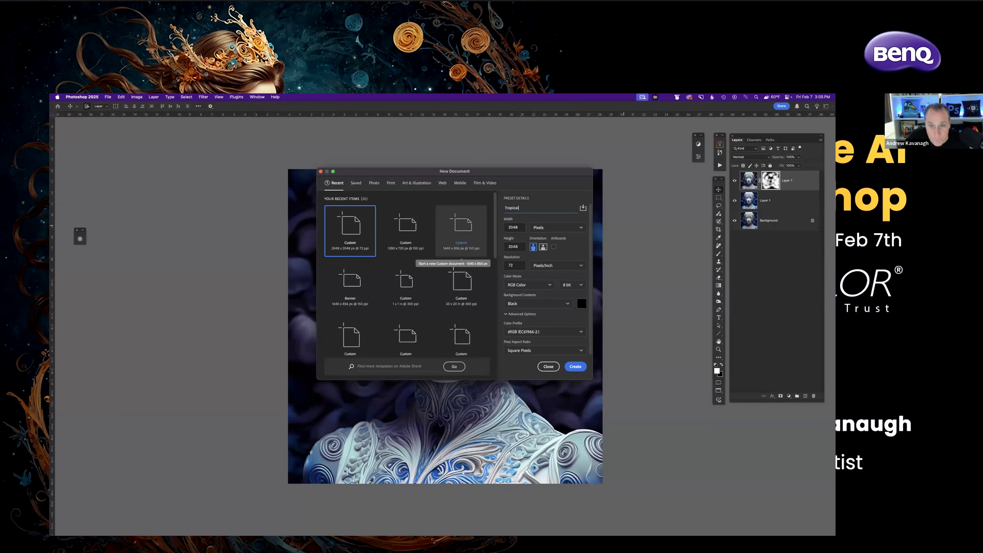
left_click(579, 366)
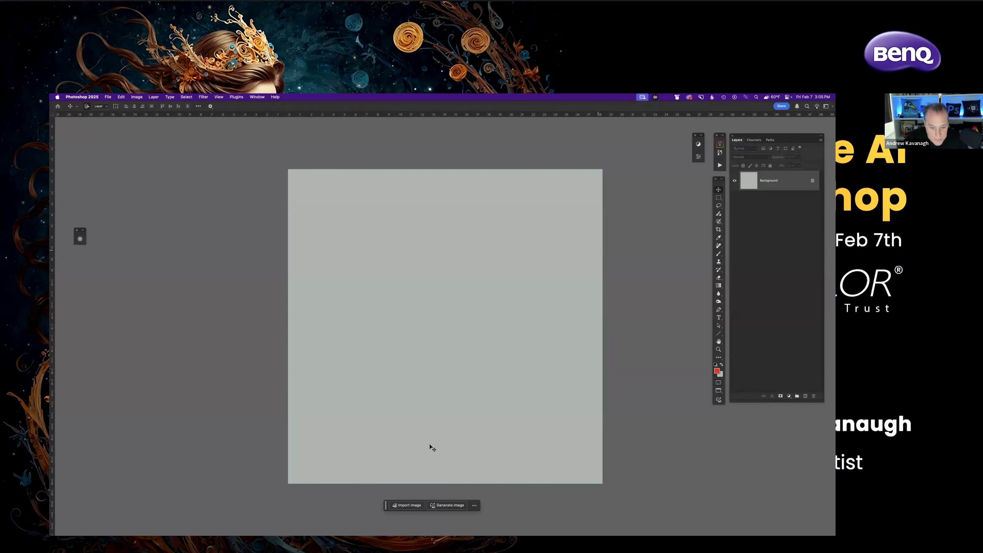
Enter the Generate Image prompt "Surrealist portrait: lady's face seamlessly blending with lush rainforest, exotic birds, vibrant colors" with the Art content type.
left_click(450, 505)
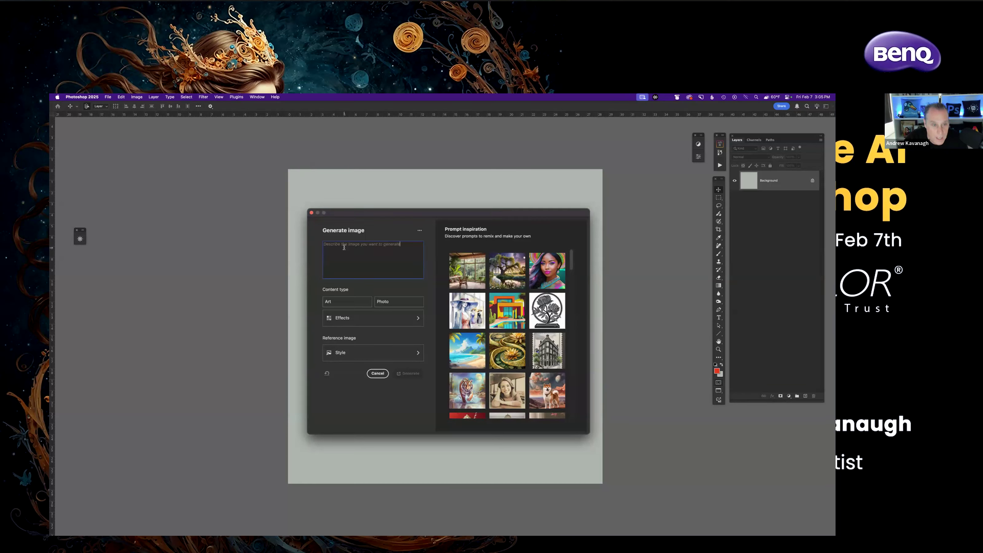
type("Surrealist portrait: lady's face seamlessly blending with lush rainforest, exotic birds, vibrant colors")
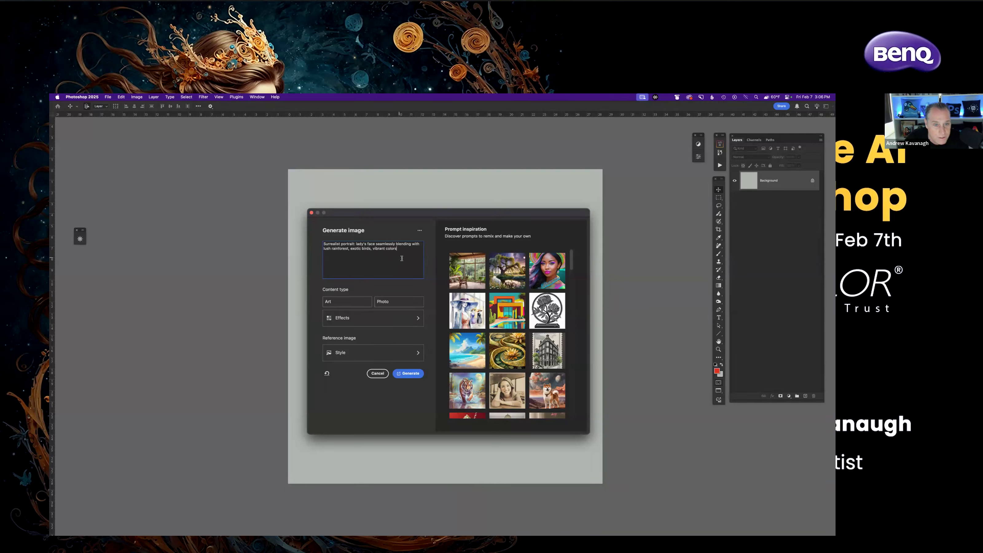
left_click(348, 304)
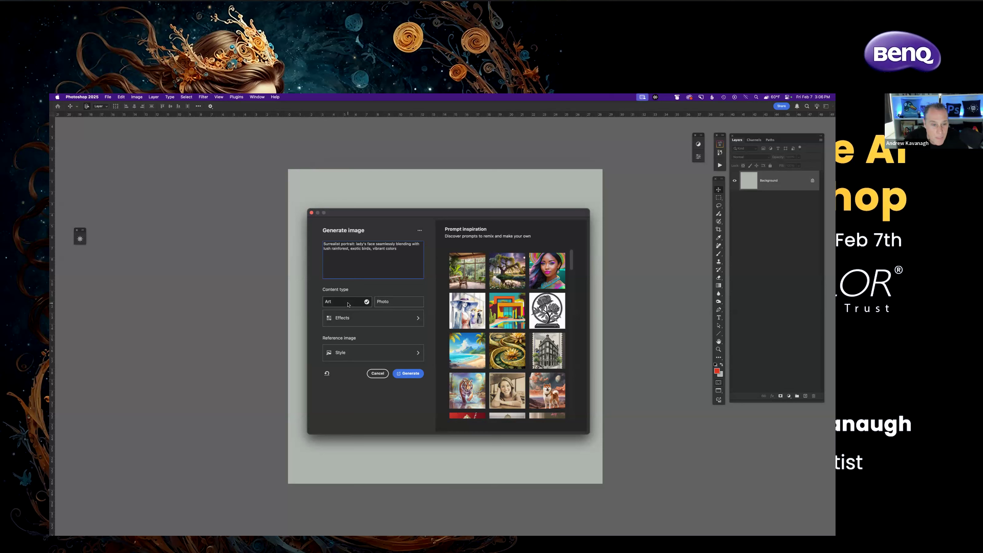
Add the Layered paper material effect without a style reference image and generate the portrait.
left_click(358, 322)
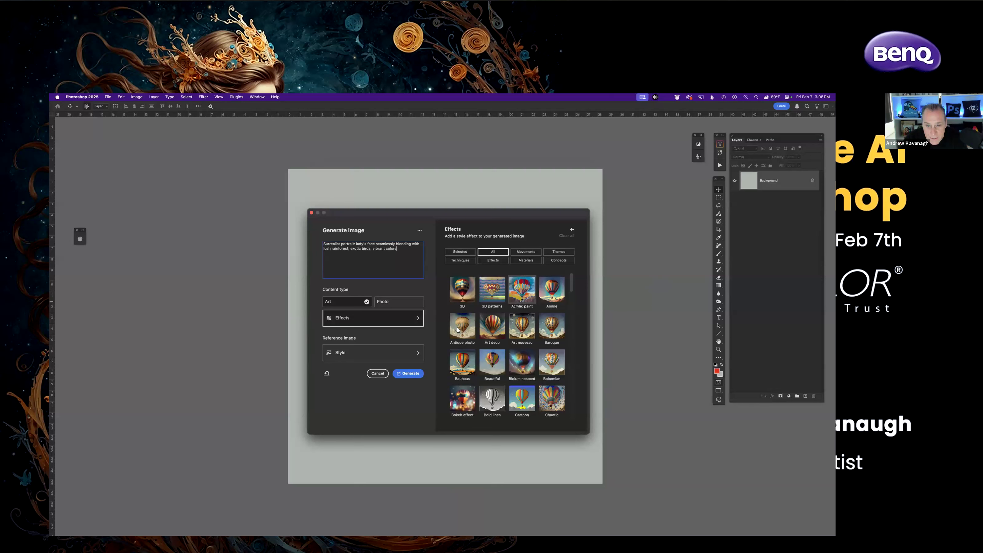
scroll(526, 362, "down", 10)
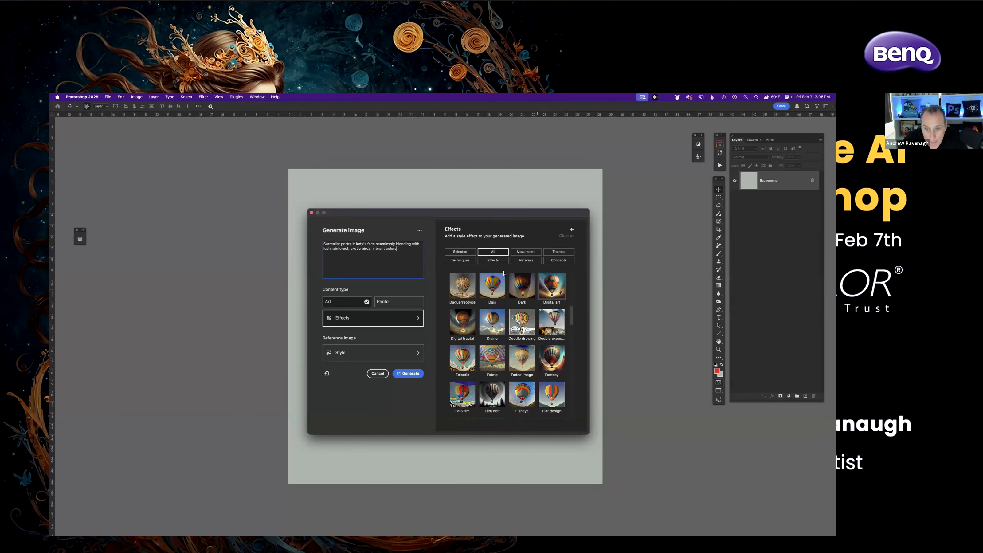
left_click(519, 260)
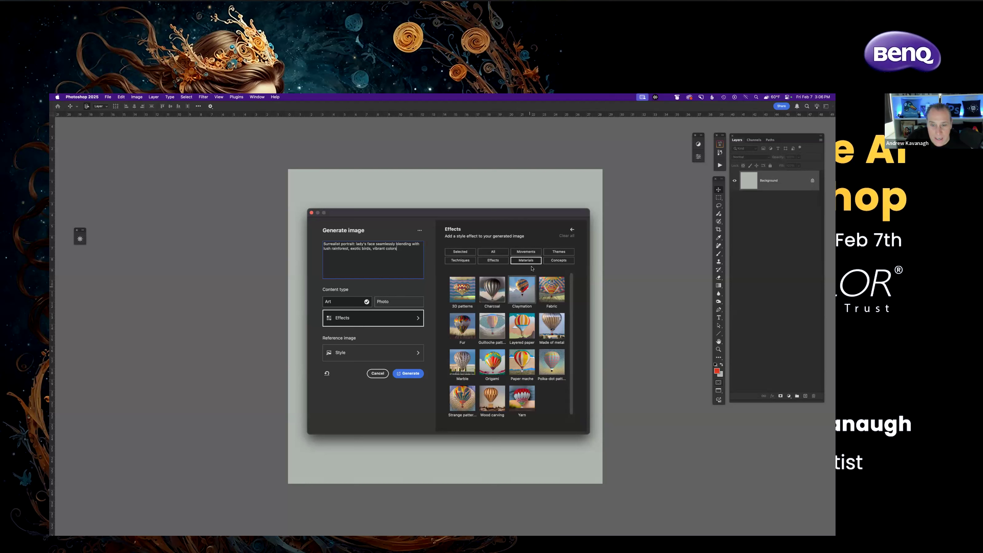
left_click(524, 328)
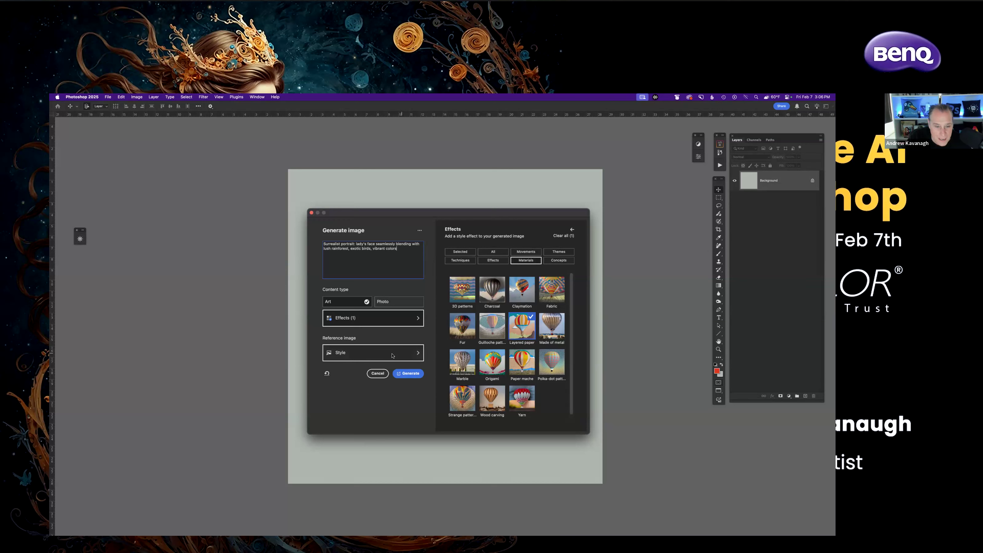
left_click(361, 356)
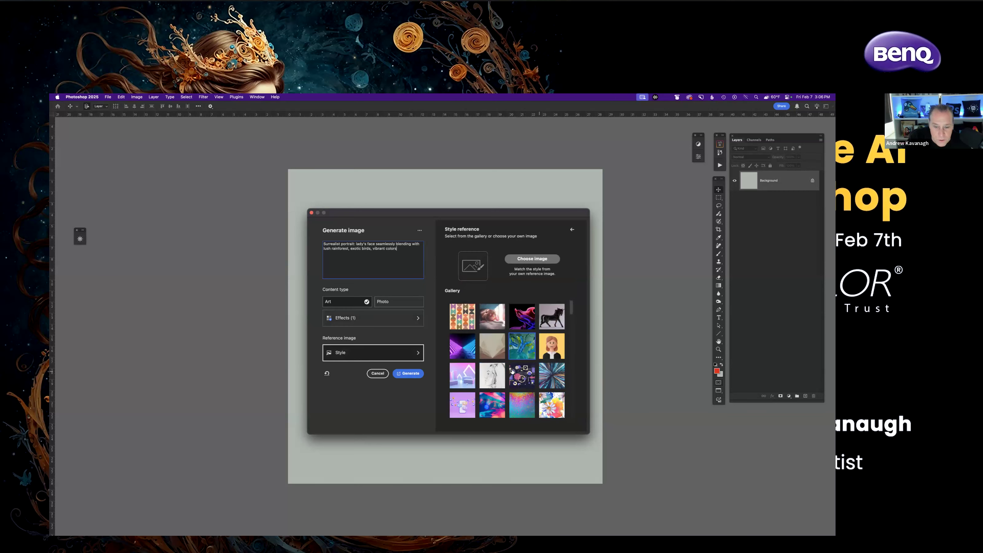
left_click(406, 371)
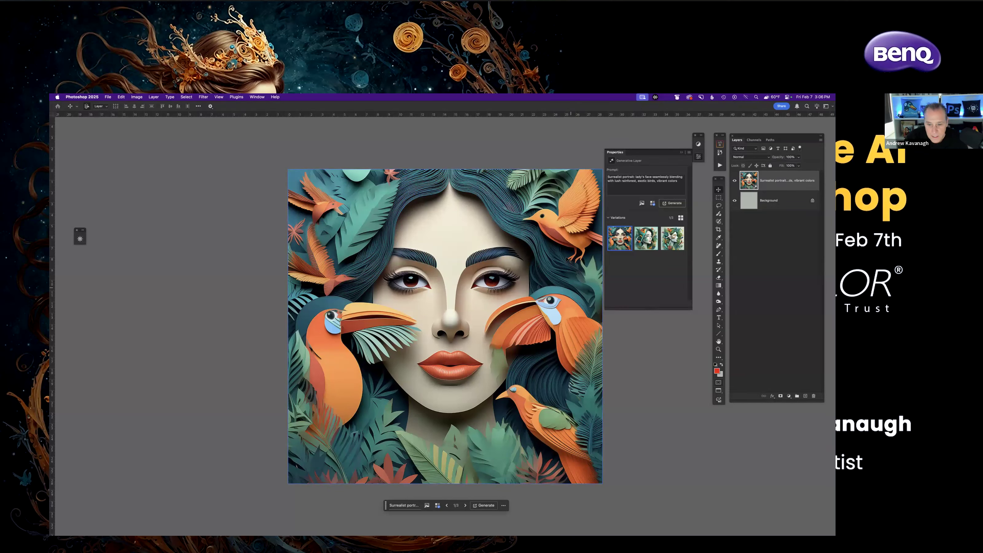
Compare the three generated portrait variations on the canvas and return to the first, front-facing one.
mouse_move(623, 238)
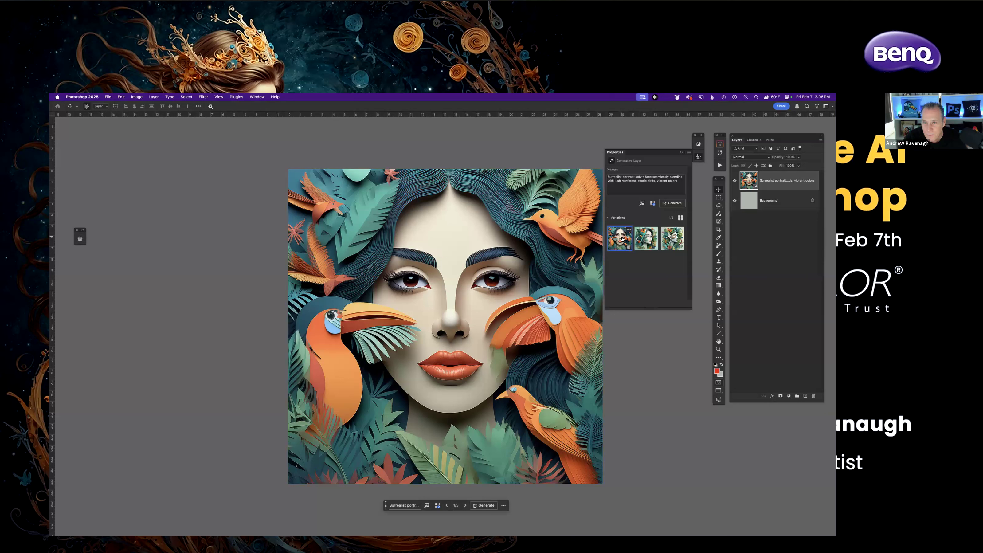
left_click(648, 239)
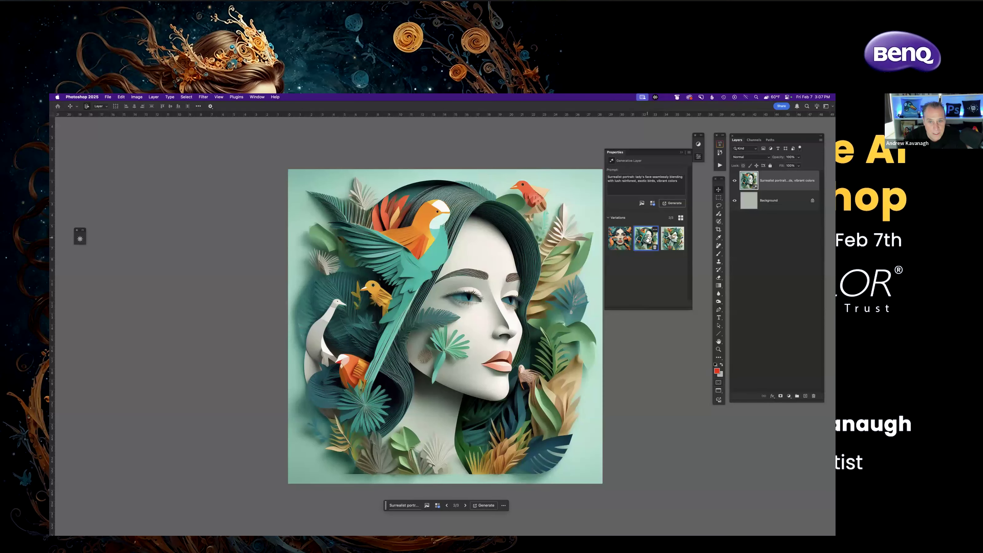
left_click(668, 238)
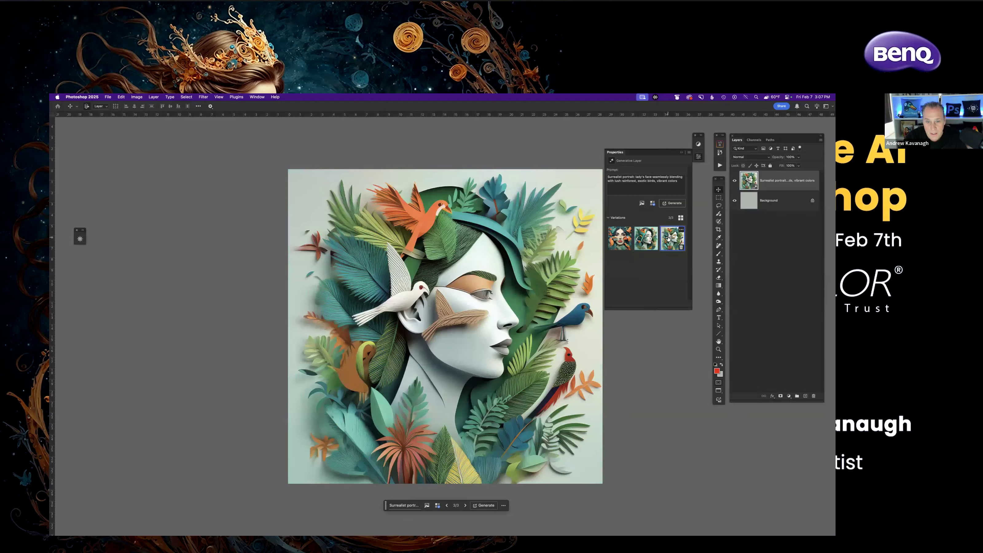
left_click(621, 238)
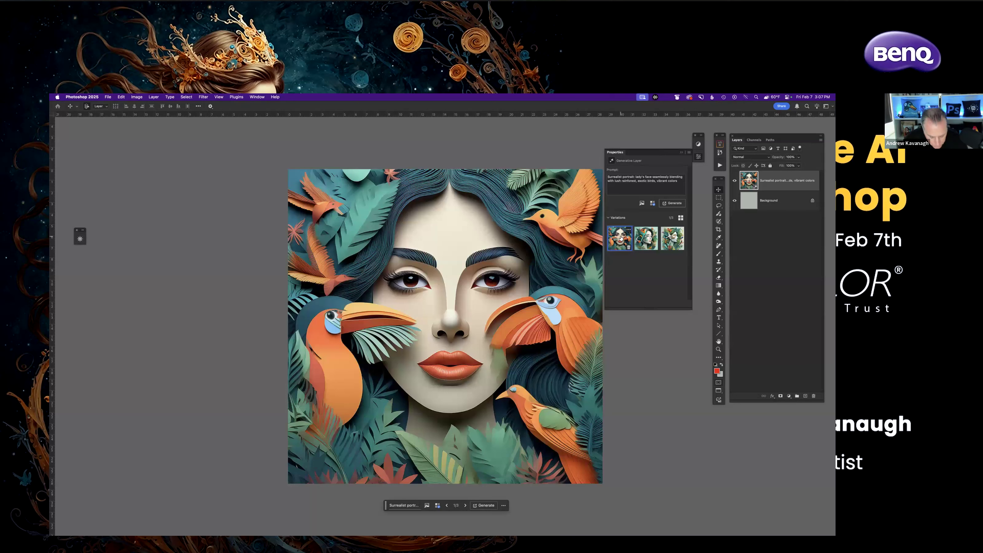
Save the document as Tropical Portrait.psd in the TODAY - PRESENTATION folder.
key("super+w")
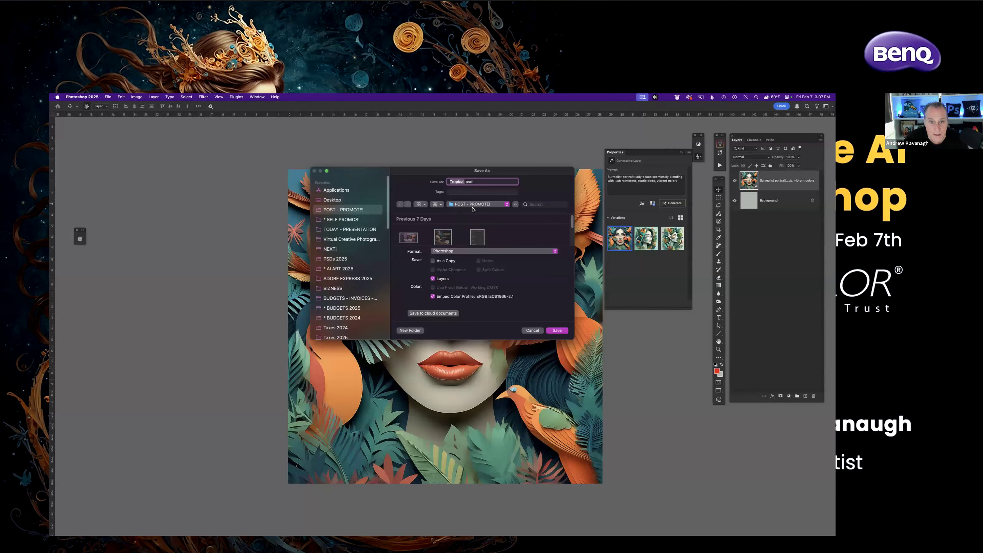
left_click(348, 229)
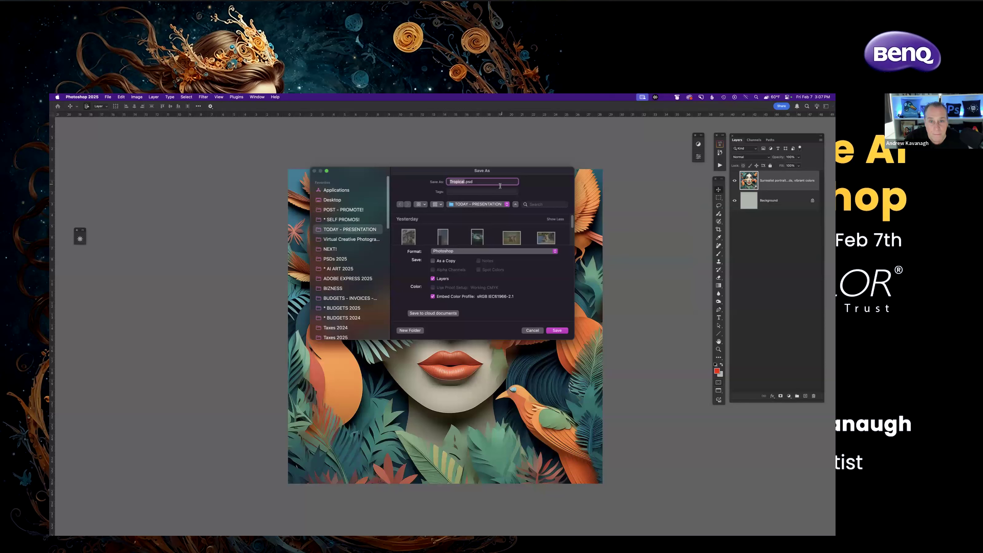
left_click(463, 182)
type("Por")
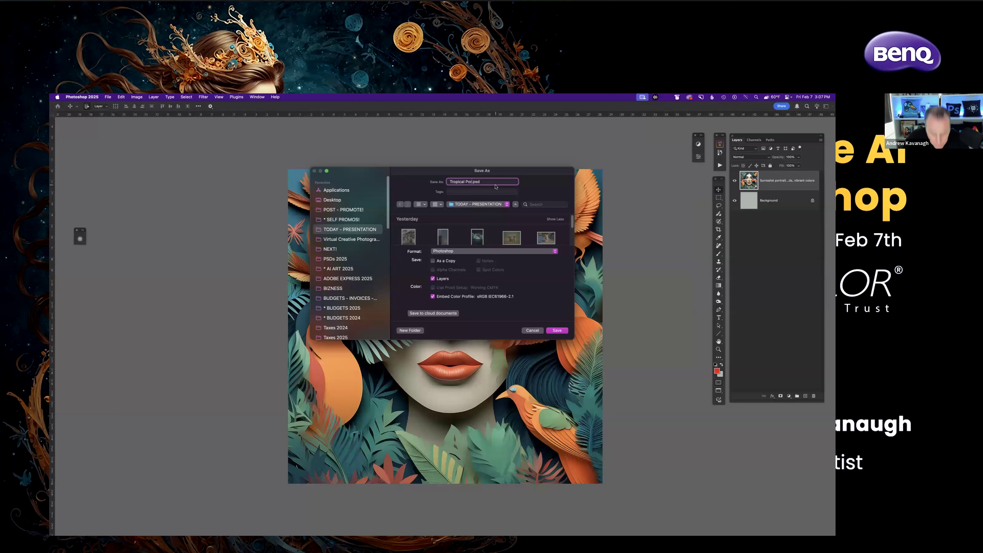
type("trait")
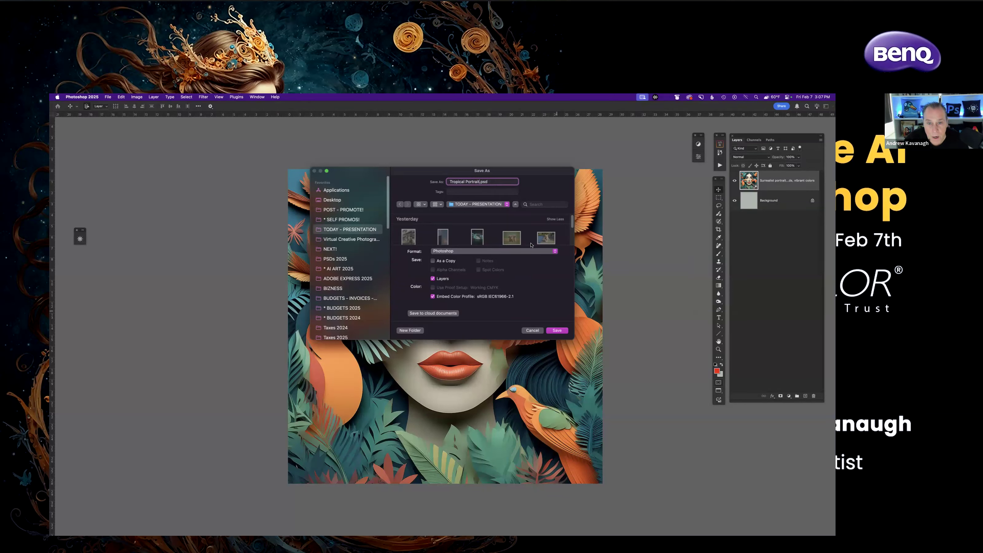
left_click(557, 330)
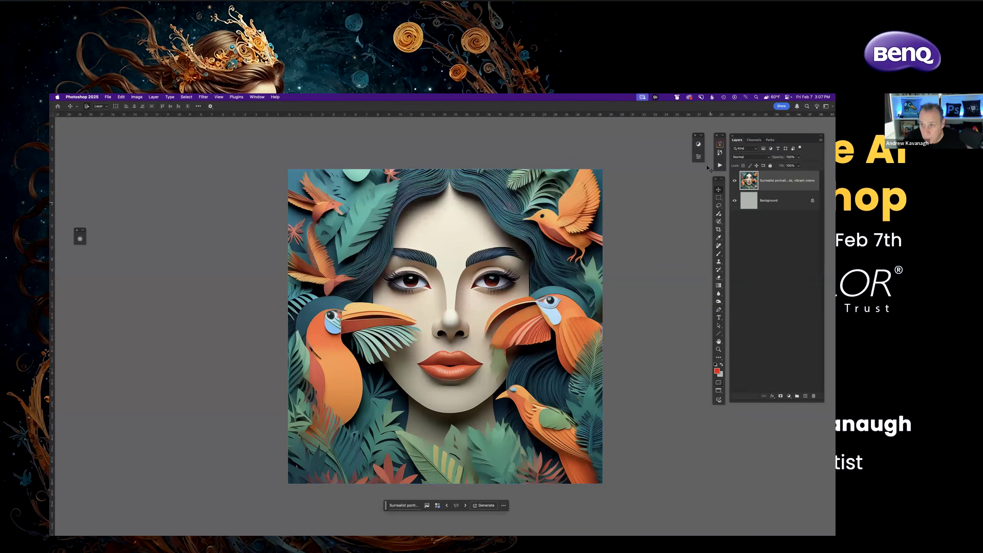
Run the Duplicate action to make a merged-layers-only copy of the image named Tropical Portrait.
left_click(720, 165)
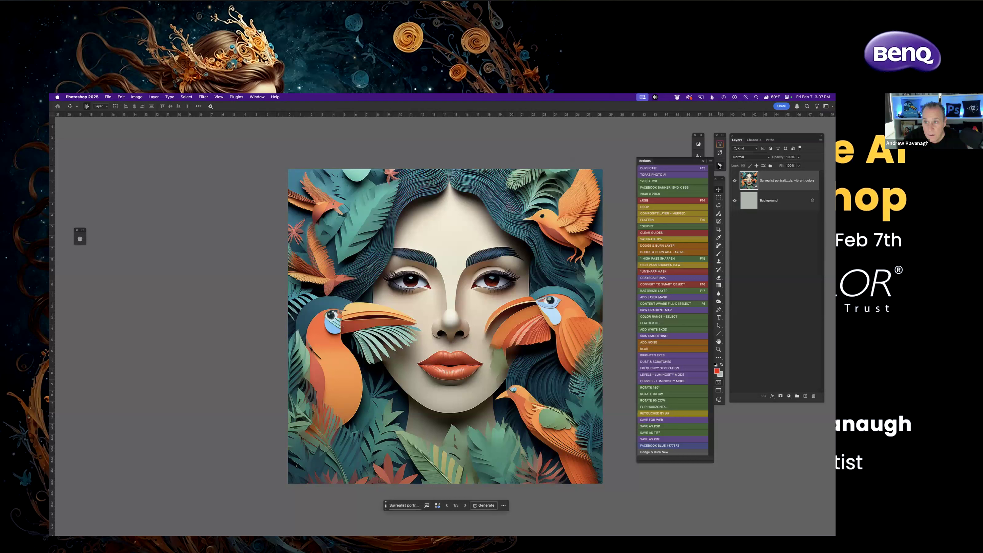
left_click(668, 169)
left_click(313, 343)
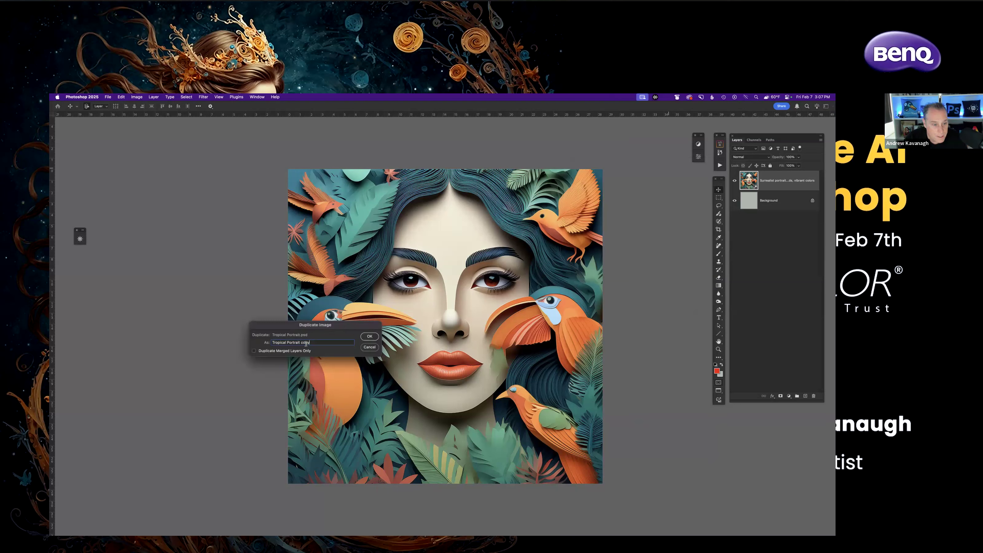
key("BackSpace")
key("BackSpace")
key("BackSpace")
key("BackSpace")
key("BackSpace")
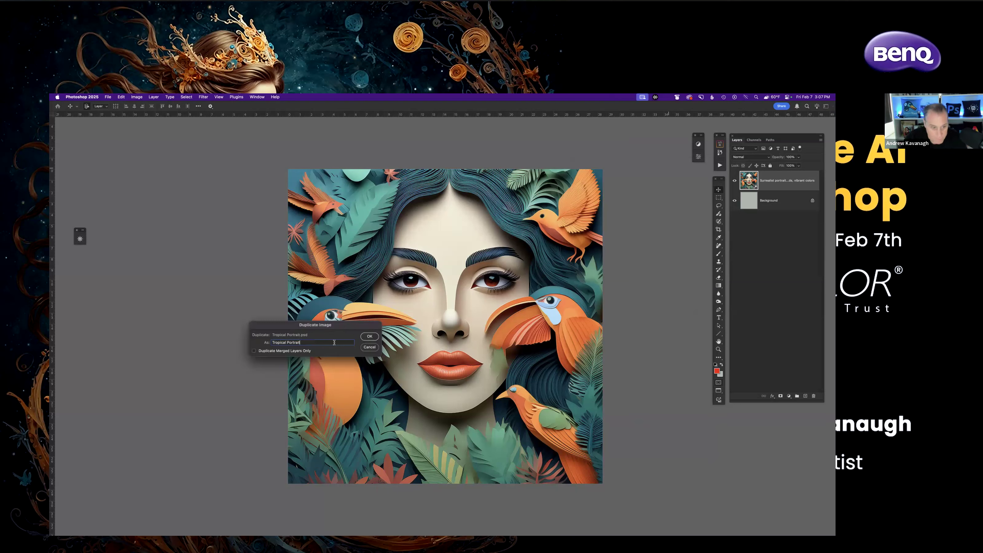
left_click(254, 351)
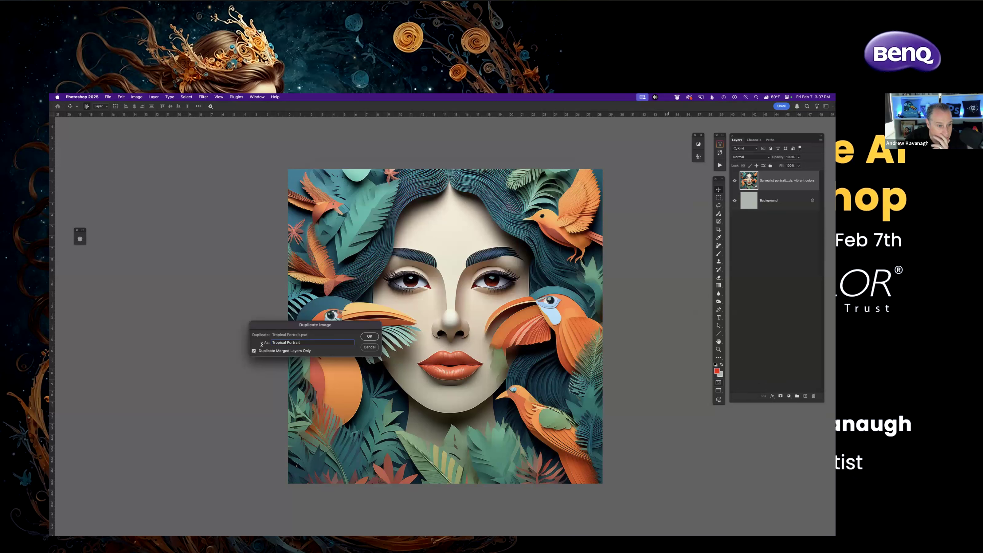
left_click(369, 337)
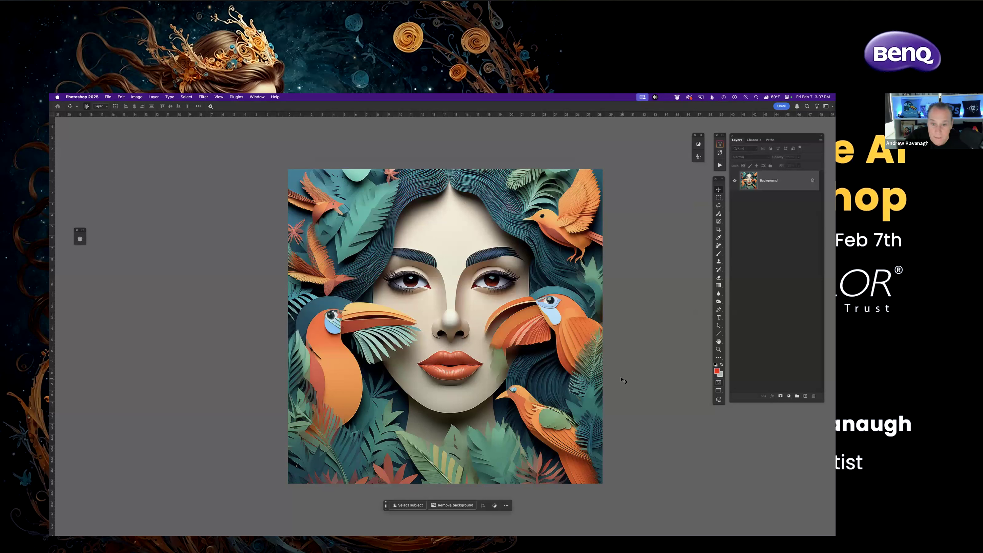
Duplicate the background layer of the merged copy and open the new layer in the Camera Raw Filter.
key("ctrl+j")
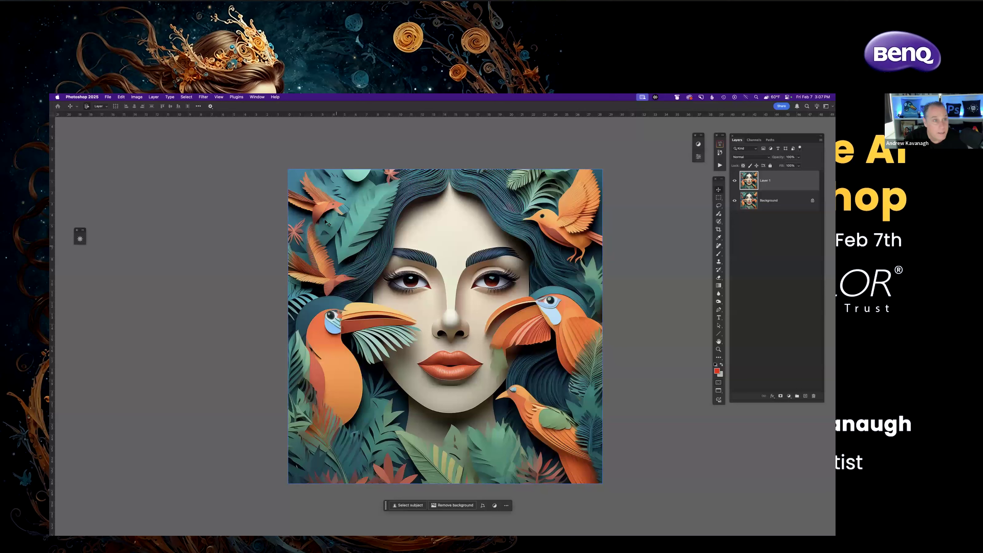
left_click(203, 97)
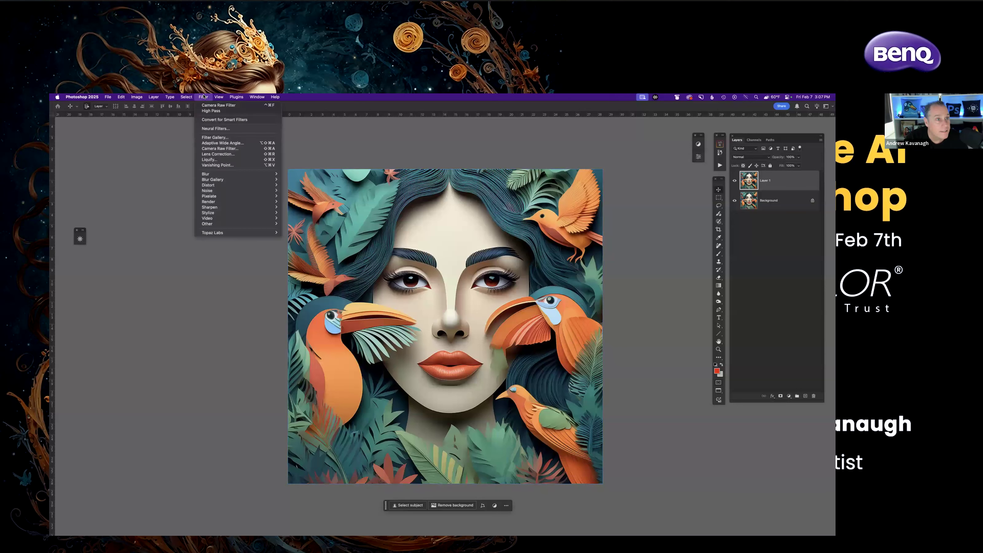
left_click(229, 150)
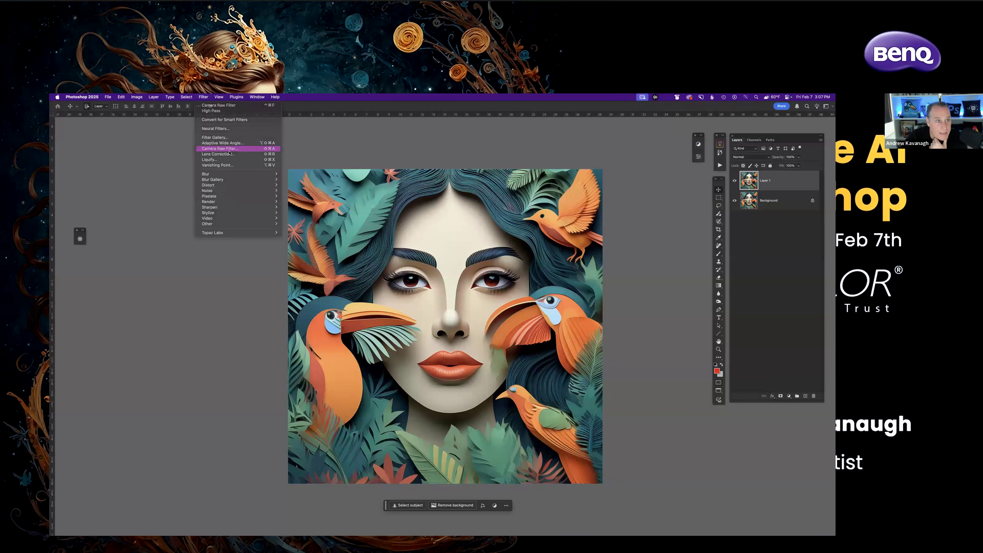
key("super+alt+0")
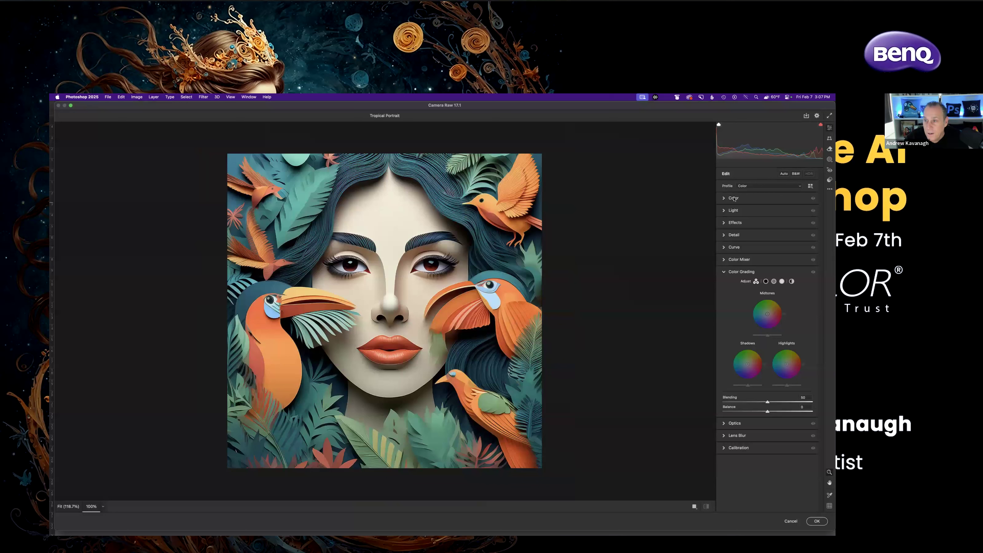
Warm the portrait's color temperature to +8 and raise its vibrance slightly in the Camera Raw color settings.
left_click(723, 198)
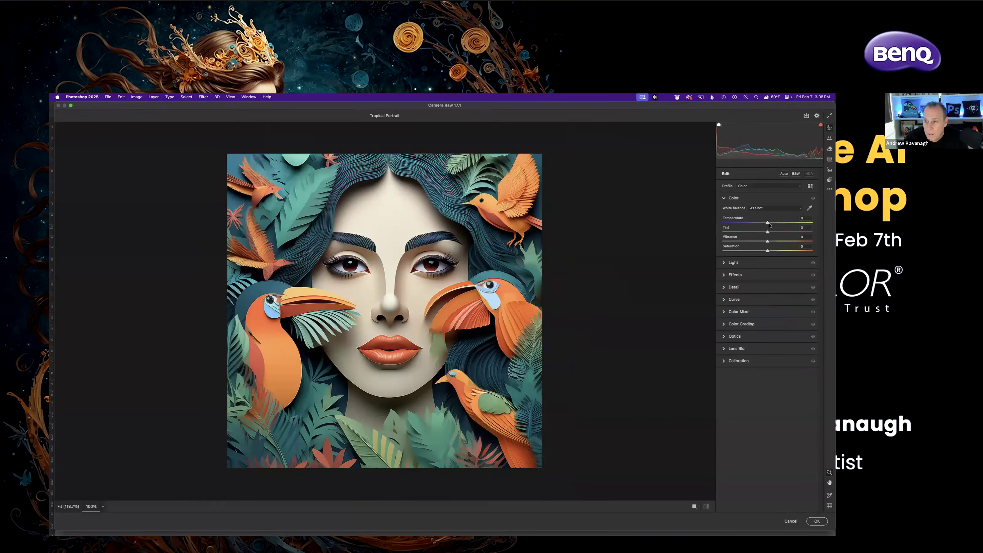
left_click_drag(766, 223, 772, 222)
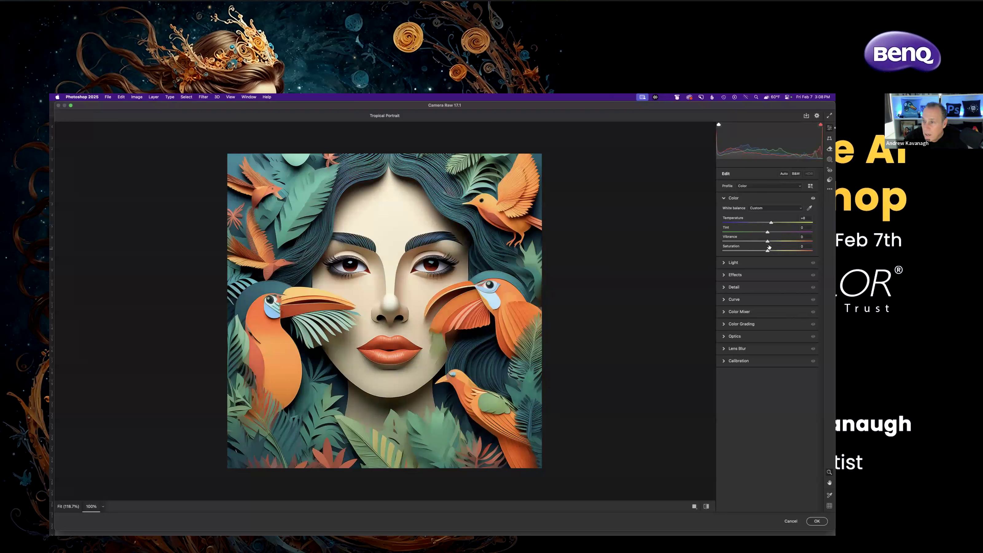
left_click_drag(767, 241, 775, 241)
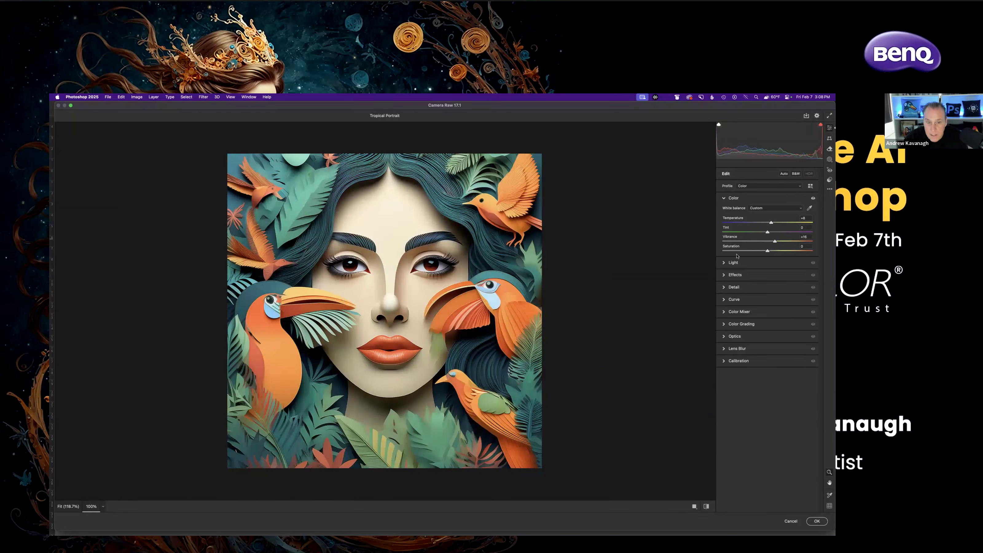
Raise exposure slightly, contrast to +15 and whites to +12, lower the highlights in the Light settings, and compare the portrait with its default settings.
left_click(756, 262)
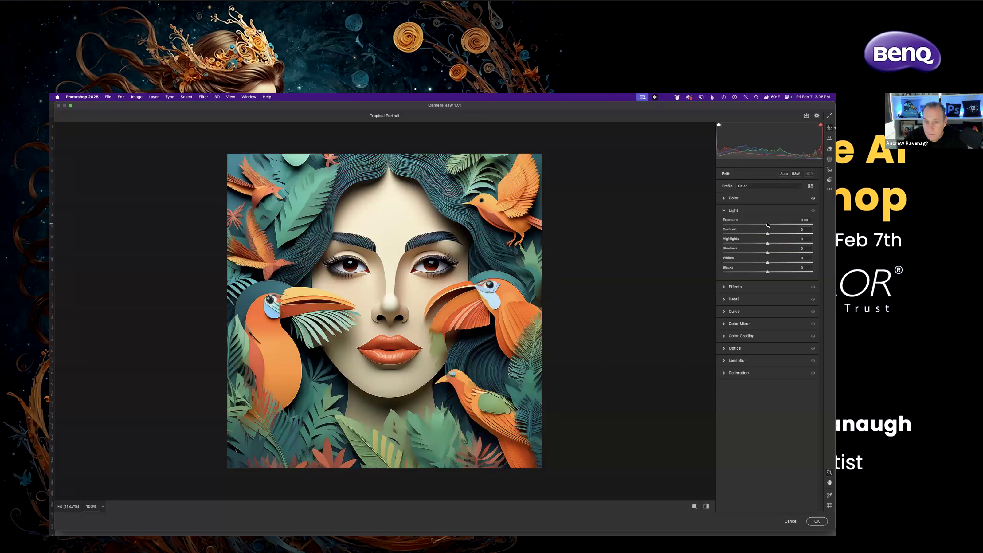
left_click_drag(768, 224, 770, 223)
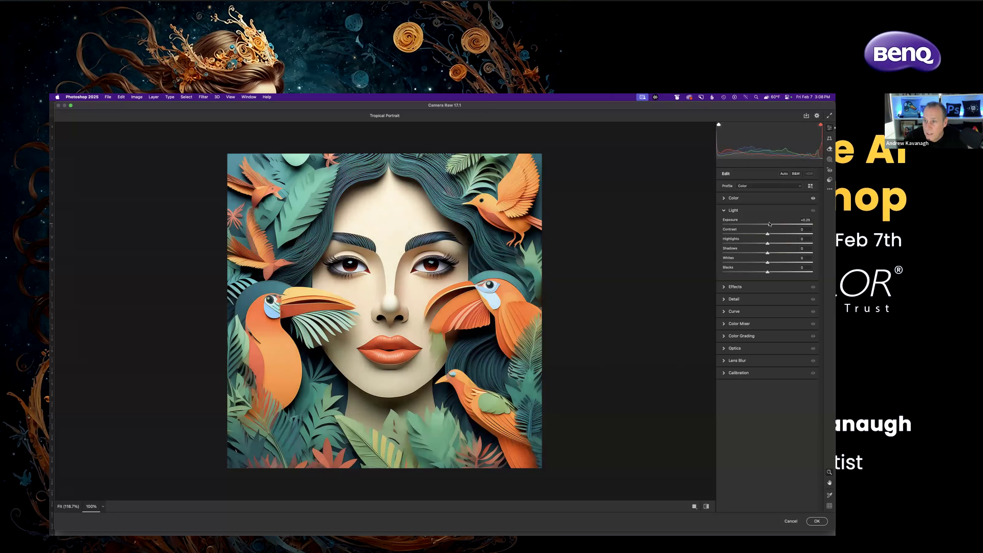
left_click_drag(767, 234, 772, 262)
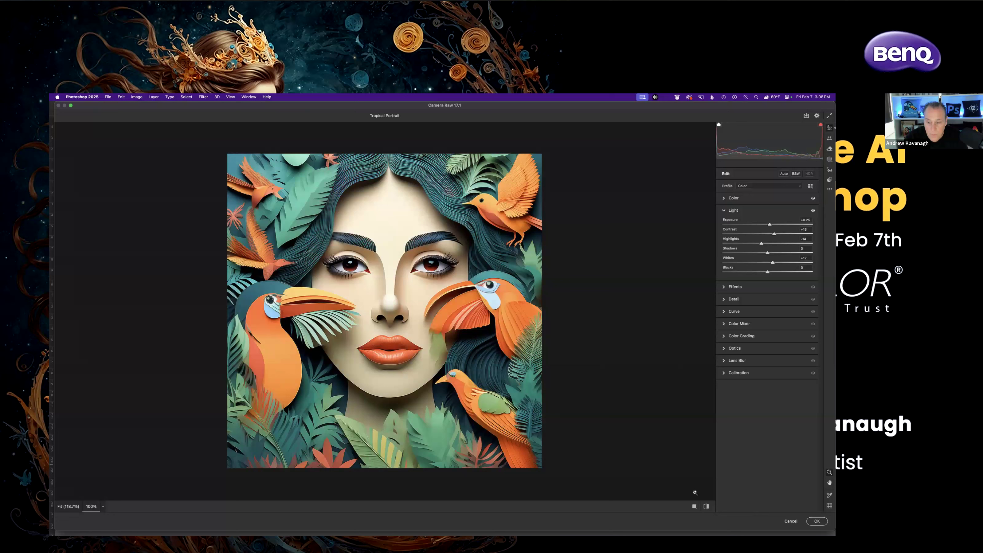
left_click(707, 506)
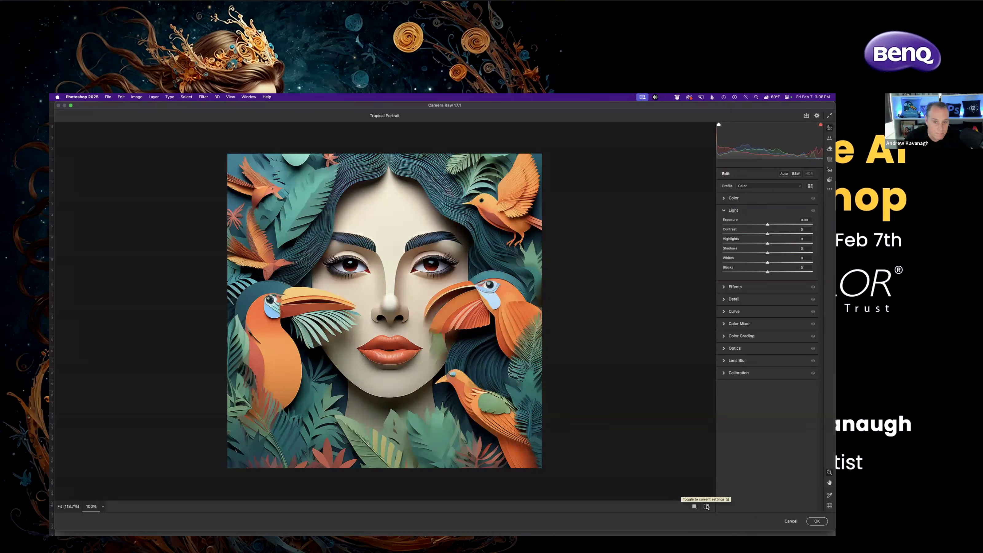
left_click(707, 506)
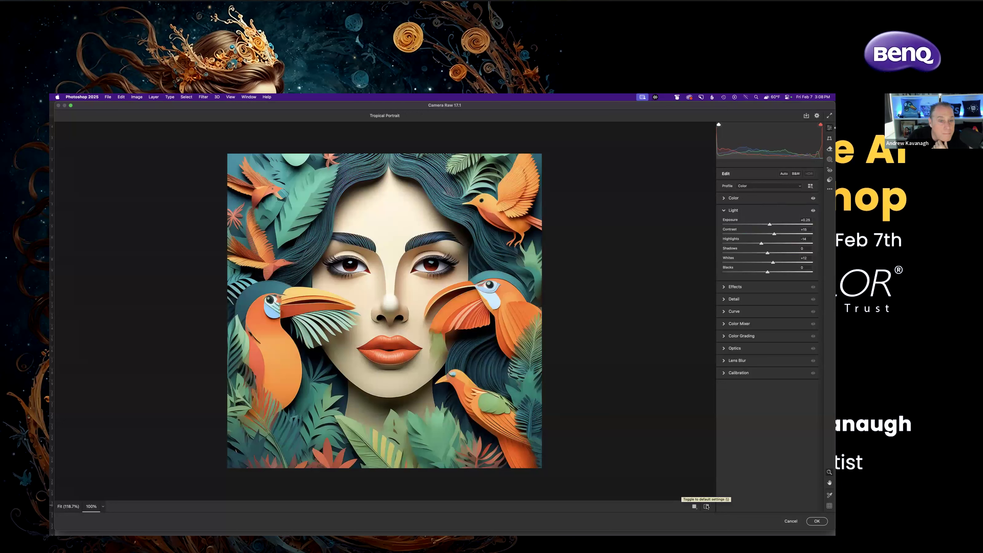
left_click(707, 506)
left_click(707, 507)
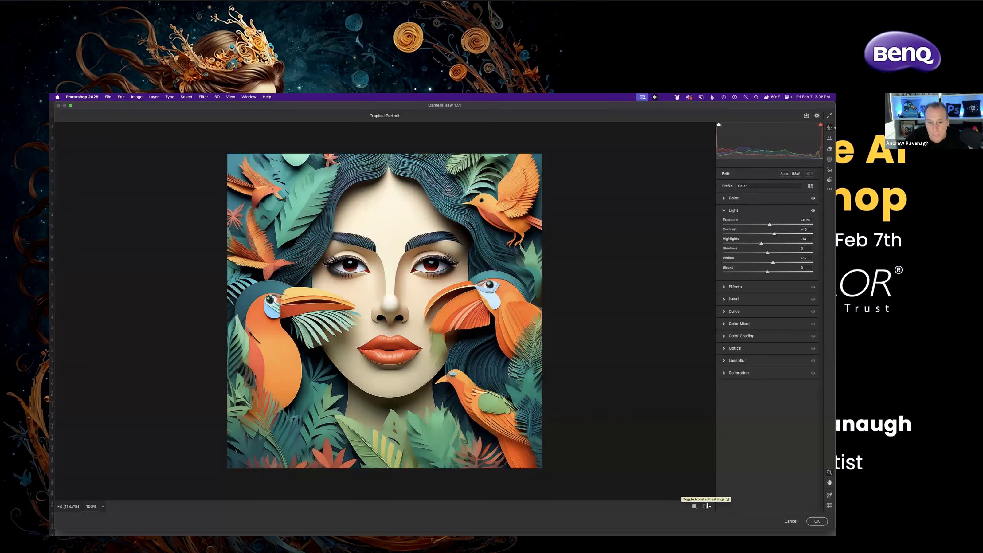
Raise the portrait's texture to +11 in the Effects settings.
left_click(726, 287)
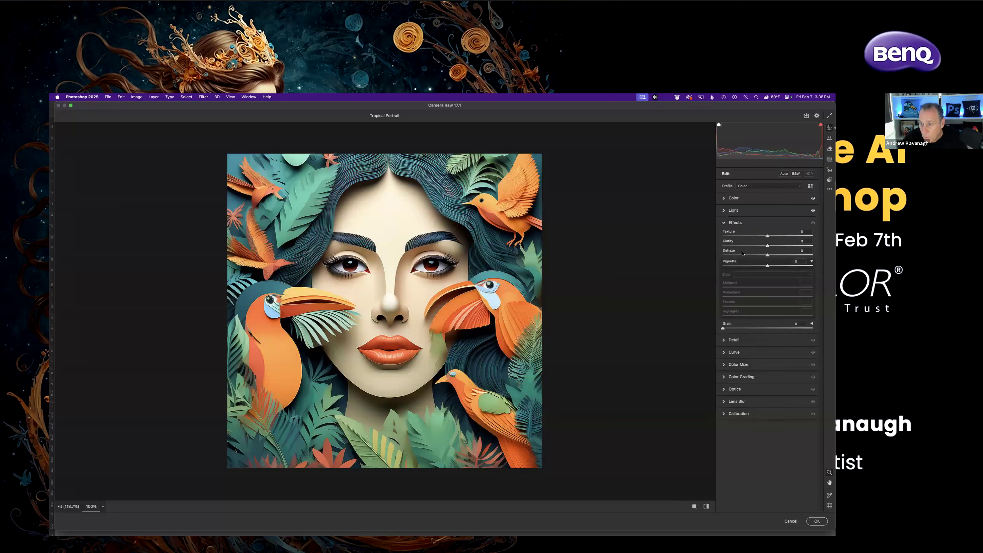
left_click_drag(769, 237, 771, 236)
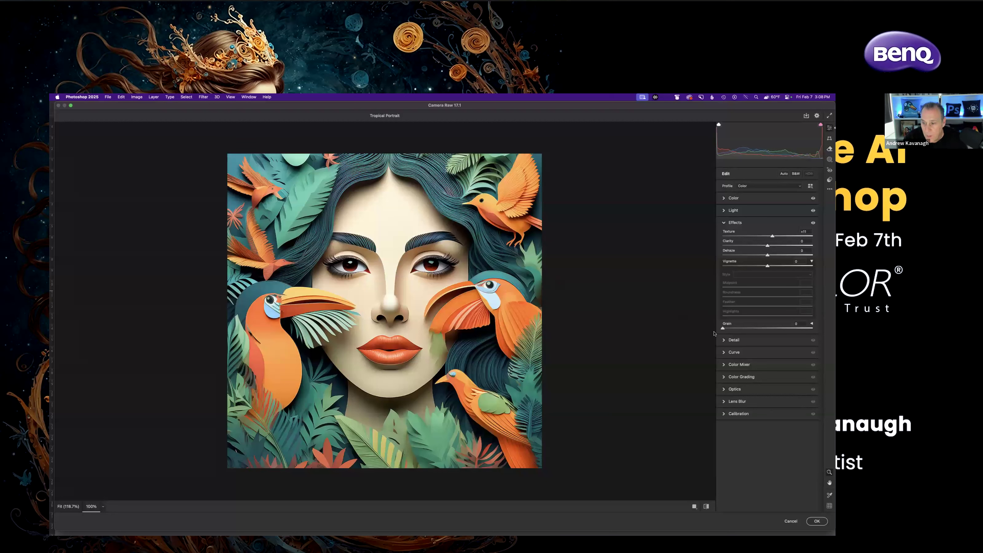
Try a green global tint in Color Grading, reduce its saturation to 1, and apply the Camera Raw edits.
left_click(722, 377)
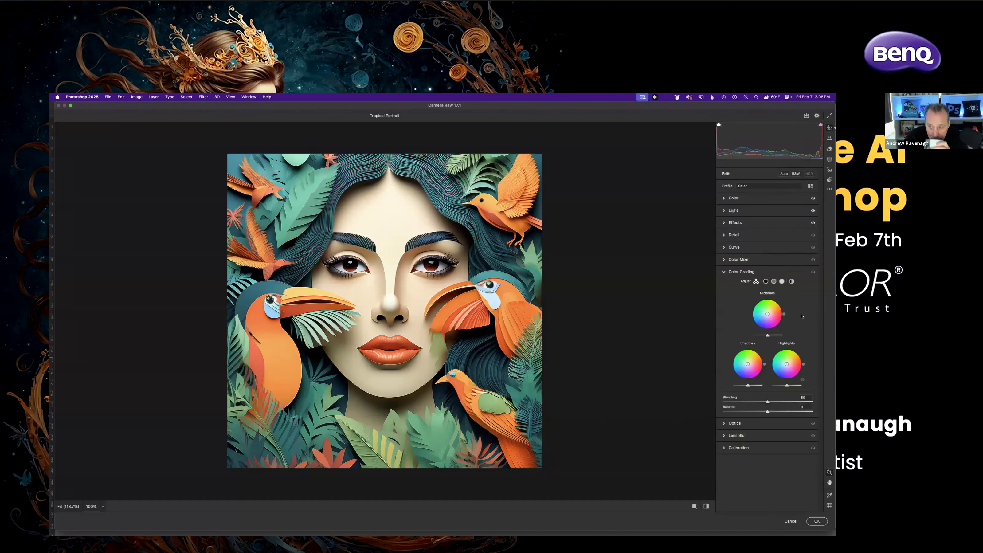
left_click(792, 281)
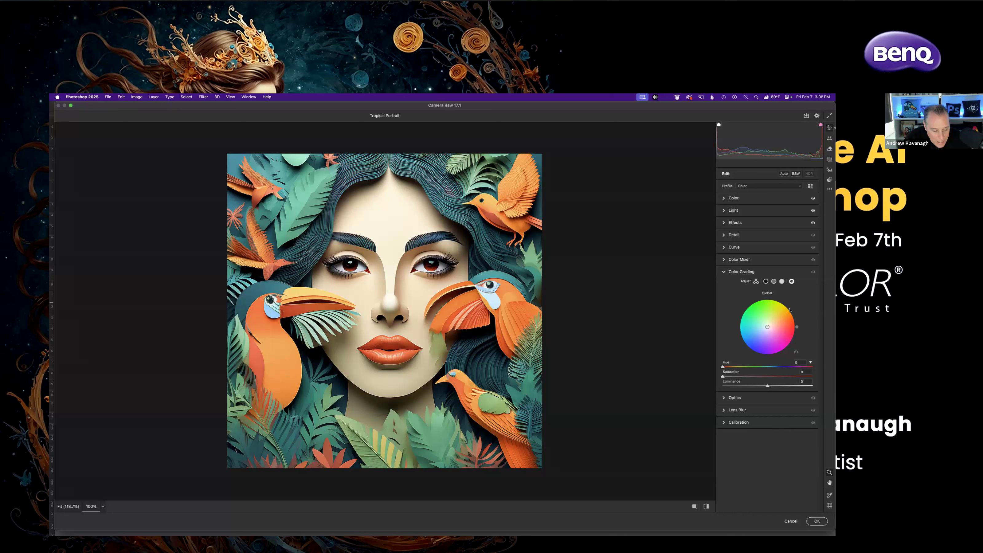
left_click(761, 309)
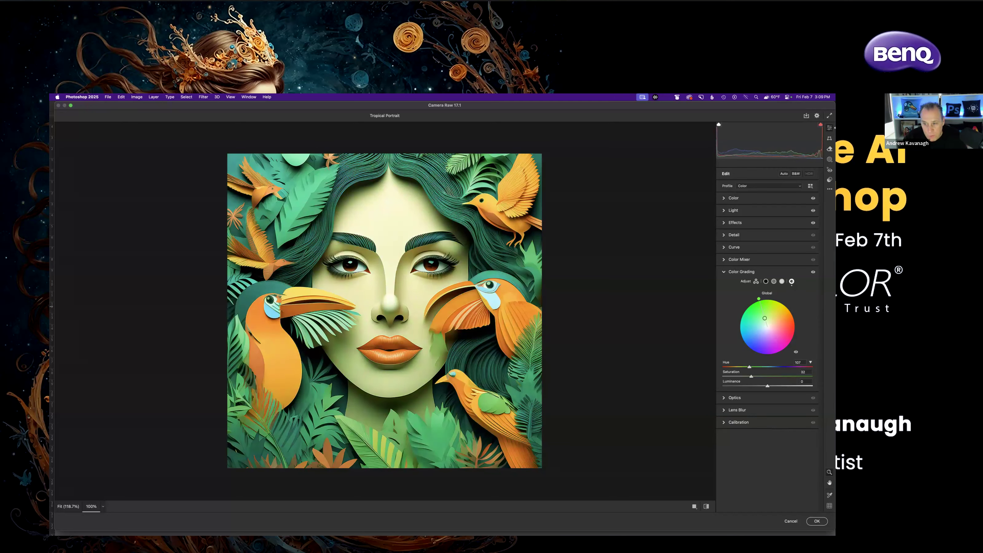
mouse_move(761, 309)
left_mouse_down()
mouse_move(740, 327)
mouse_move(769, 353)
mouse_move(793, 329)
mouse_move(789, 313)
mouse_move(768, 302)
mouse_move(767, 327)
left_mouse_up()
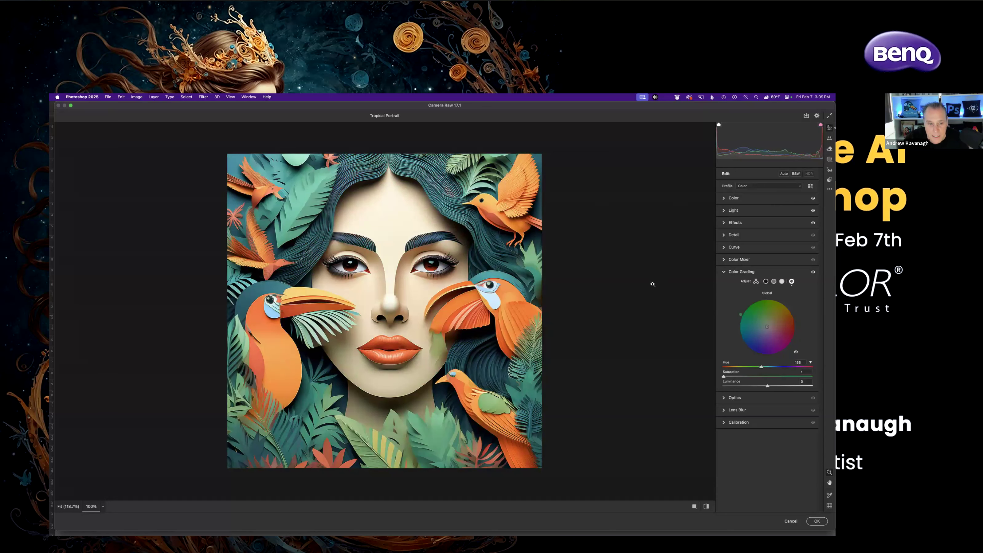
left_click(816, 522)
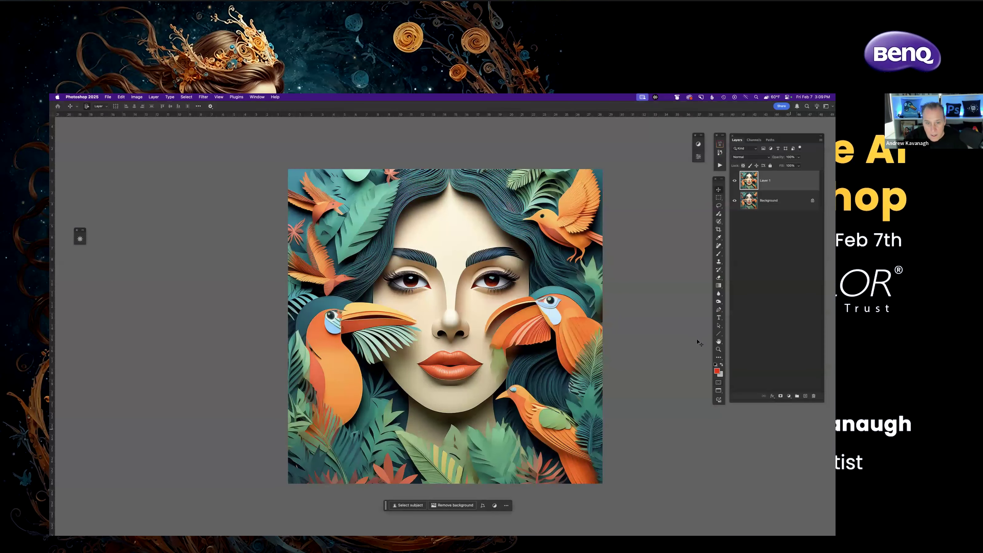
Compare the edited layer with the original background and duplicate the edited layer.
left_click(735, 180)
left_click(734, 180)
key("super+j")
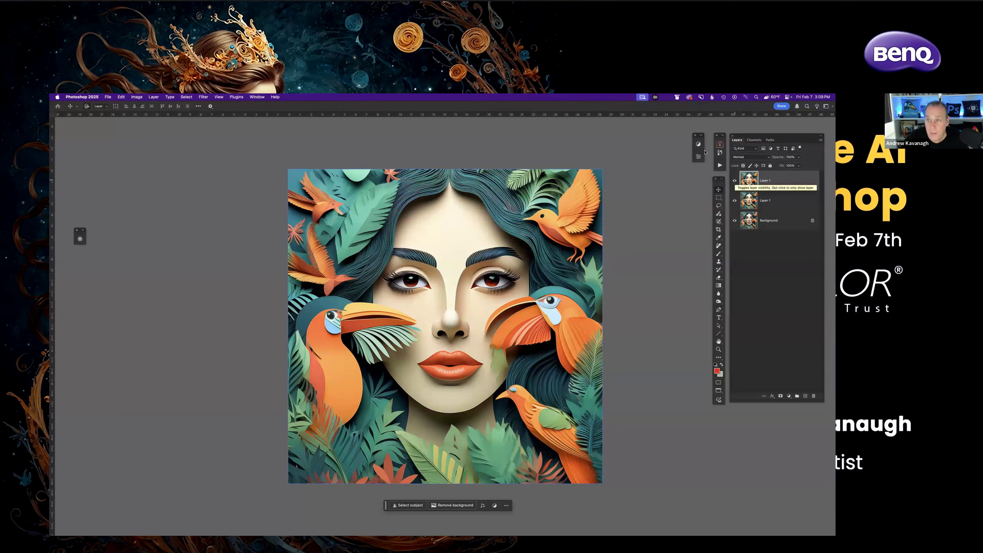
Examine the Layers panel options for the setting that adds "copy" to copied layers and groups.
double_click(765, 180)
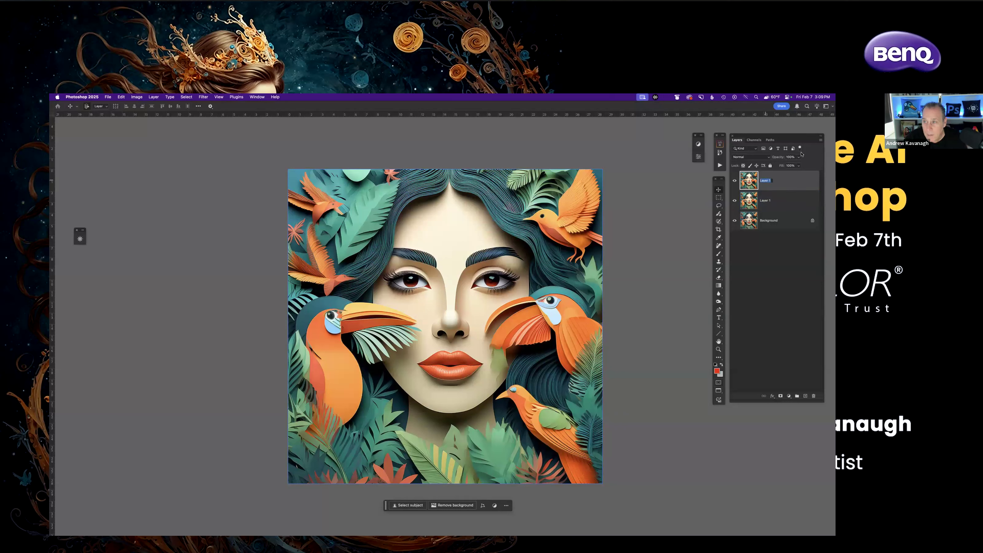
left_click(821, 140)
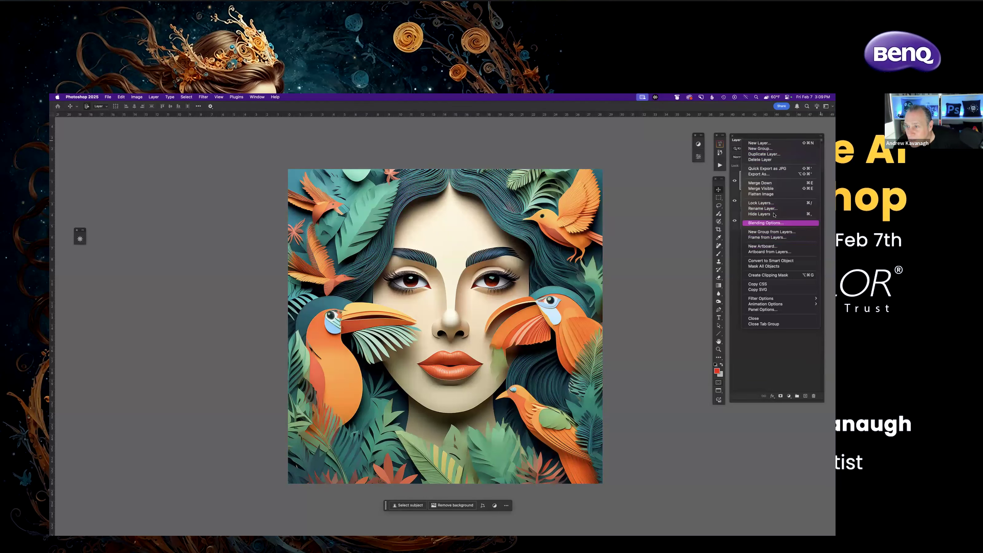
left_click(762, 310)
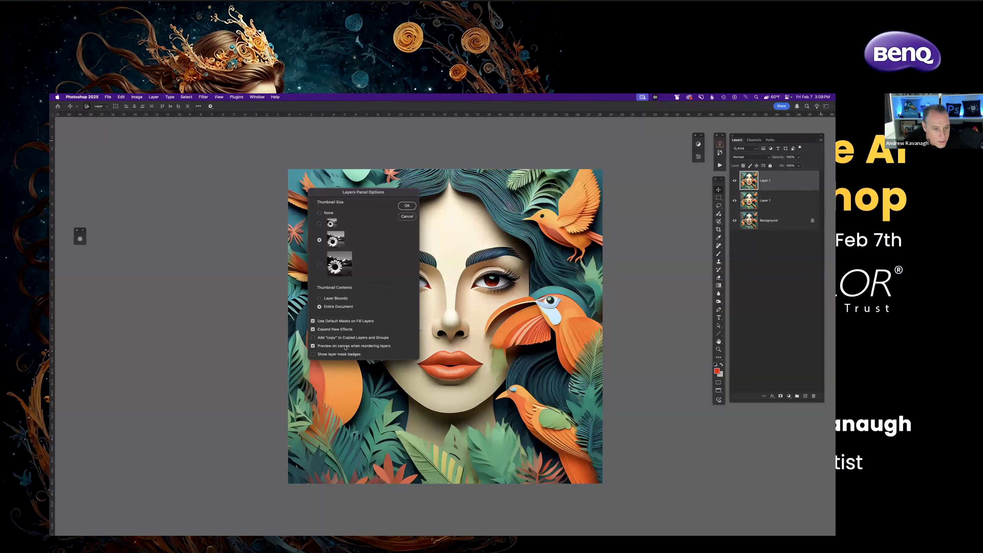
left_click(408, 206)
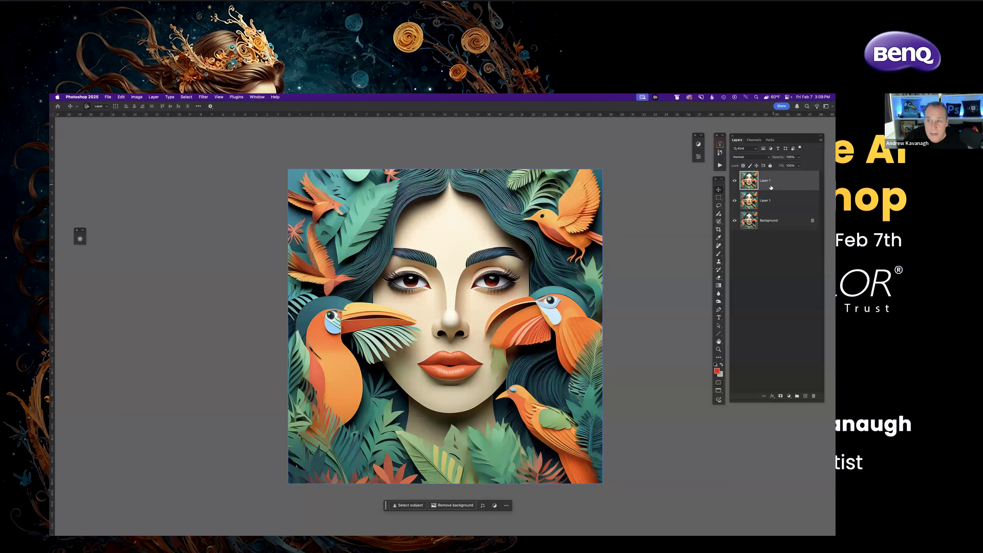
Open the top layer in the Camera Raw Filter and tint its highlights a moderate warm orange with Color Grading.
left_click(203, 97)
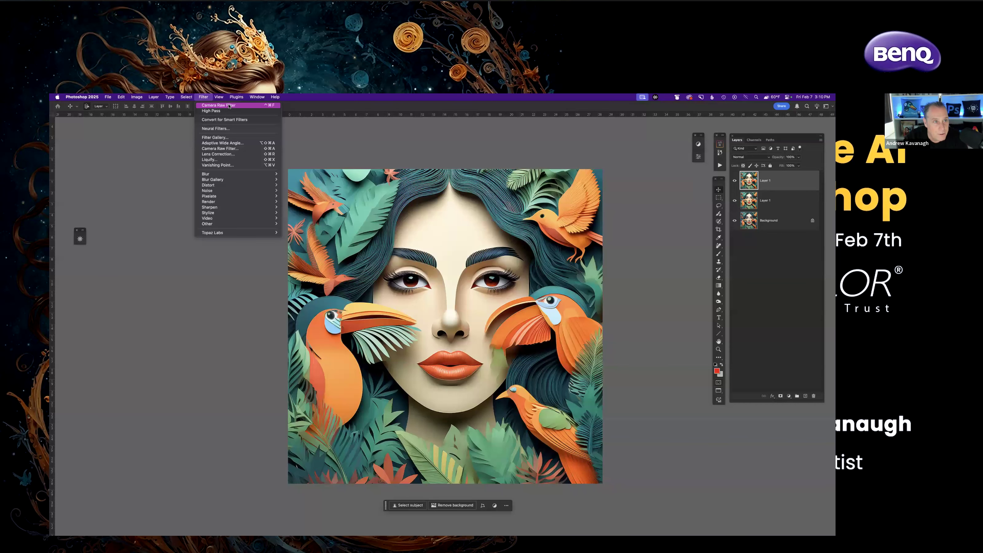
left_click(237, 149)
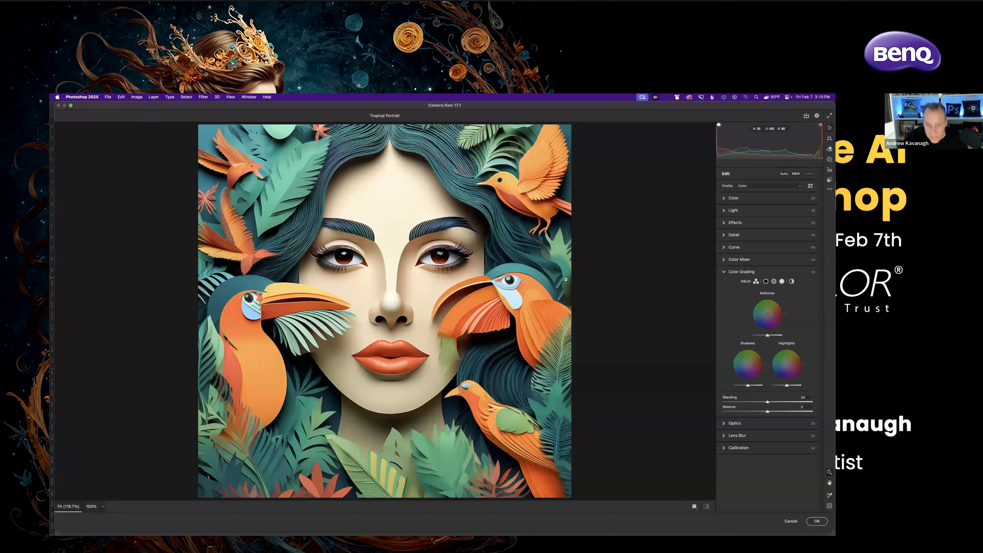
left_click(565, 280)
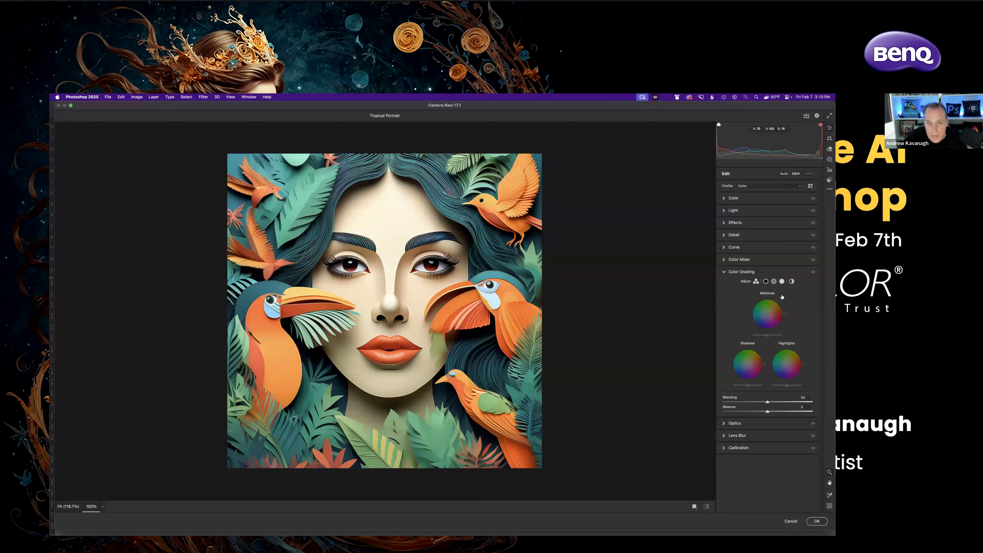
left_click(781, 281)
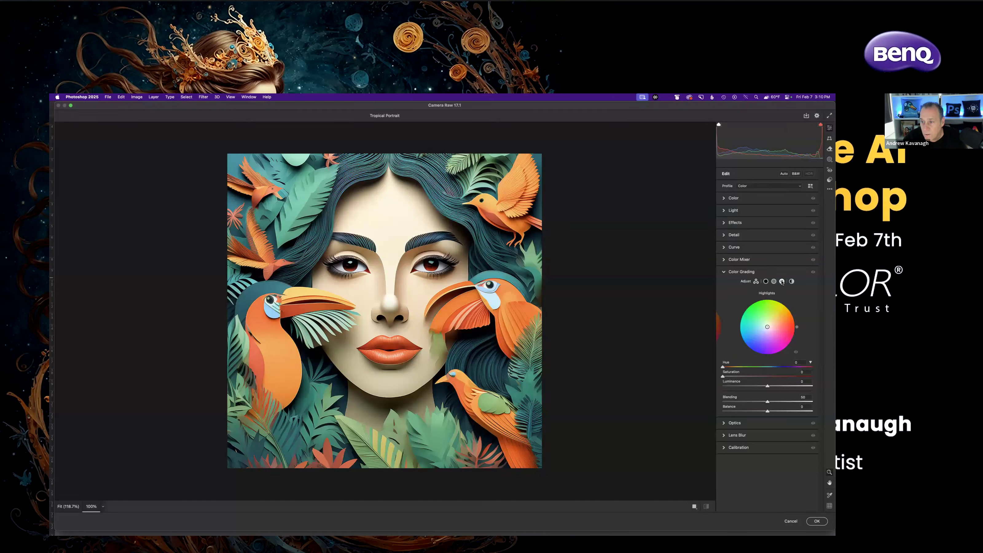
left_click(787, 315)
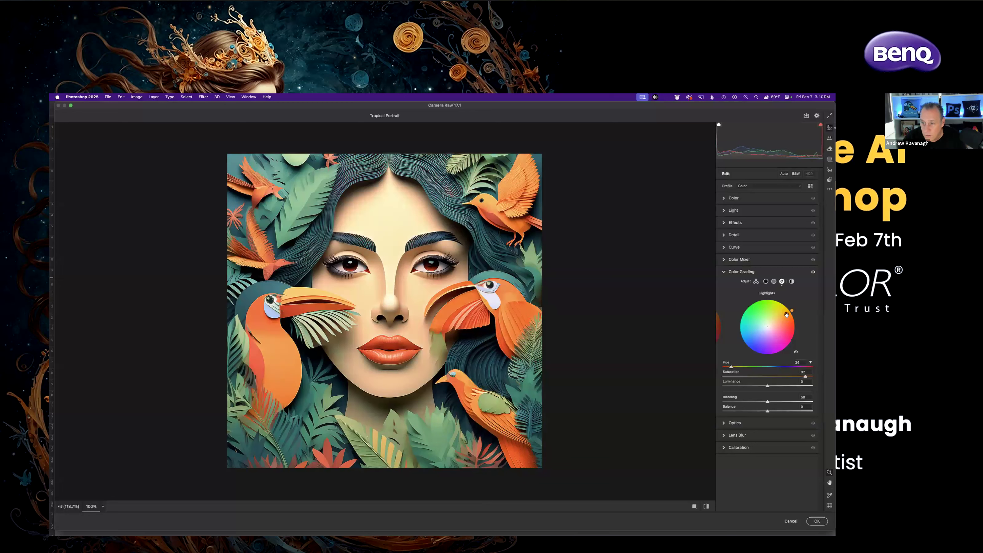
left_click_drag(785, 314, 779, 319)
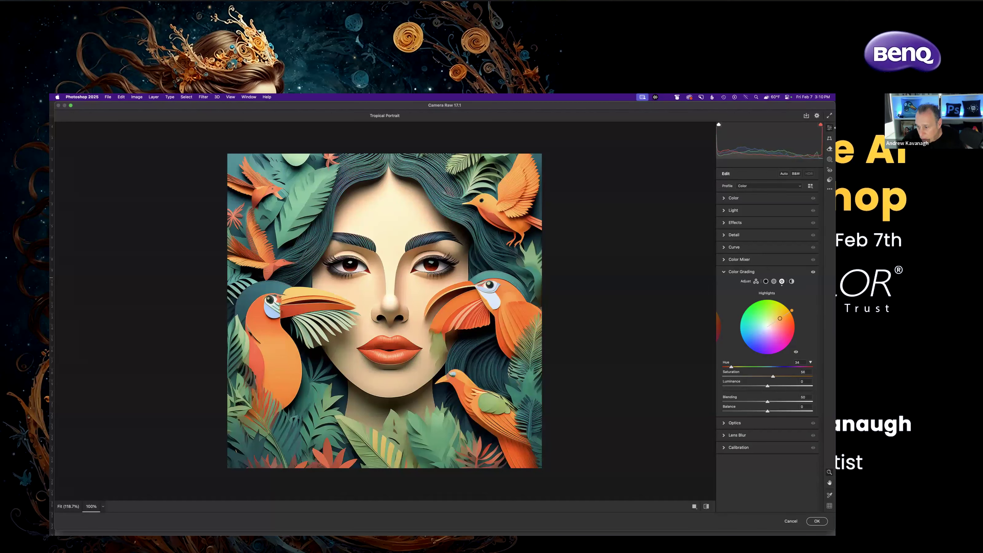
double_click(780, 319)
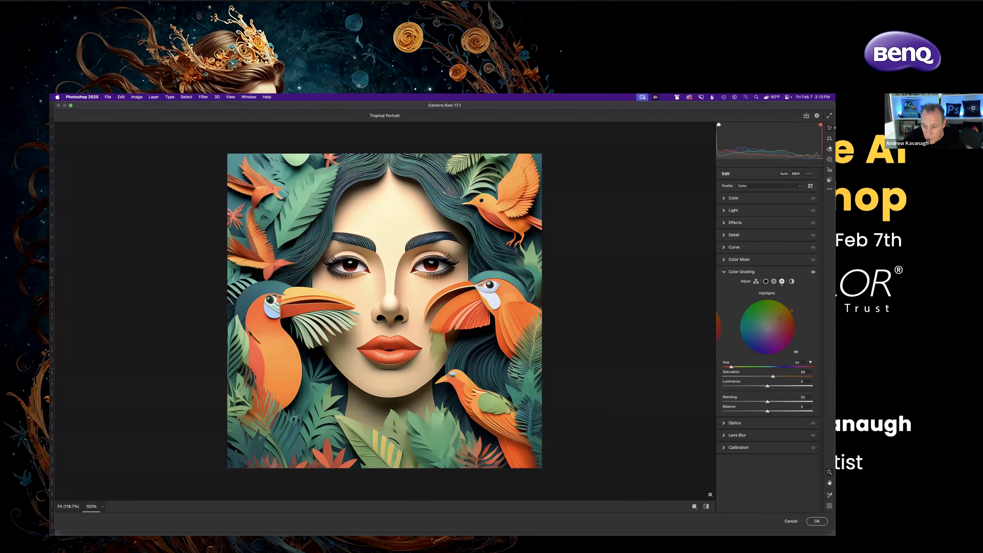
left_click(706, 506)
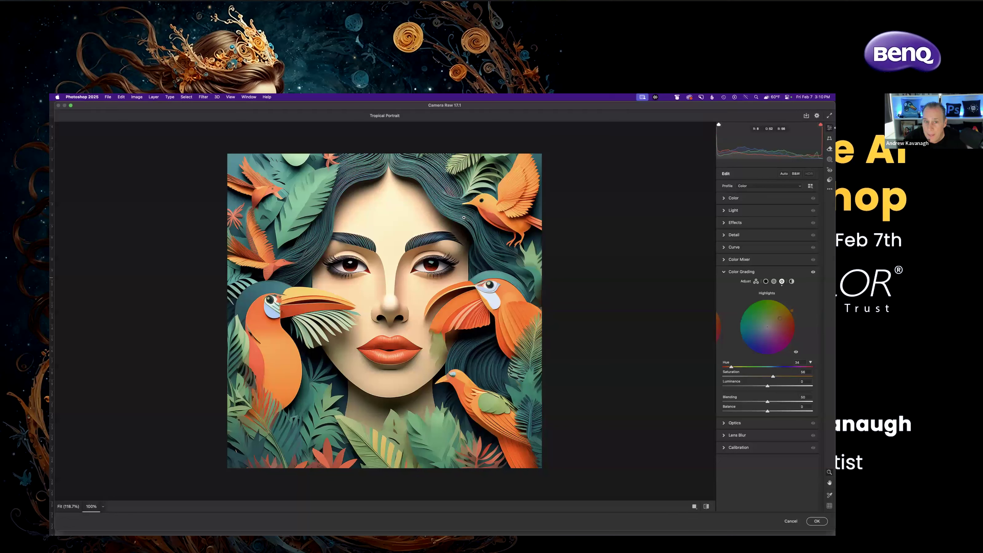
Tint the shadows a strong blue with a hue of 240 in Color Grading and compare the portrait with its default settings.
left_click(765, 281)
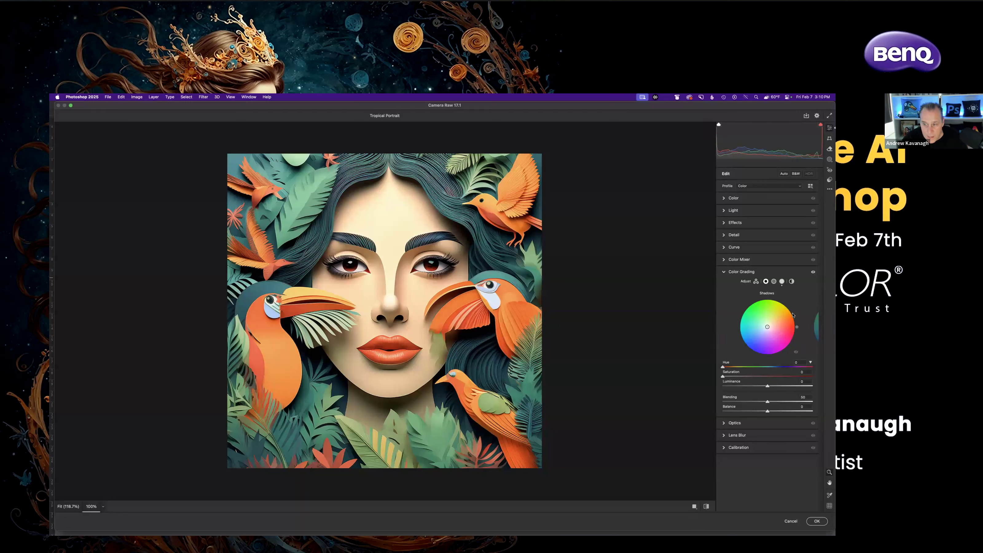
left_click(754, 349)
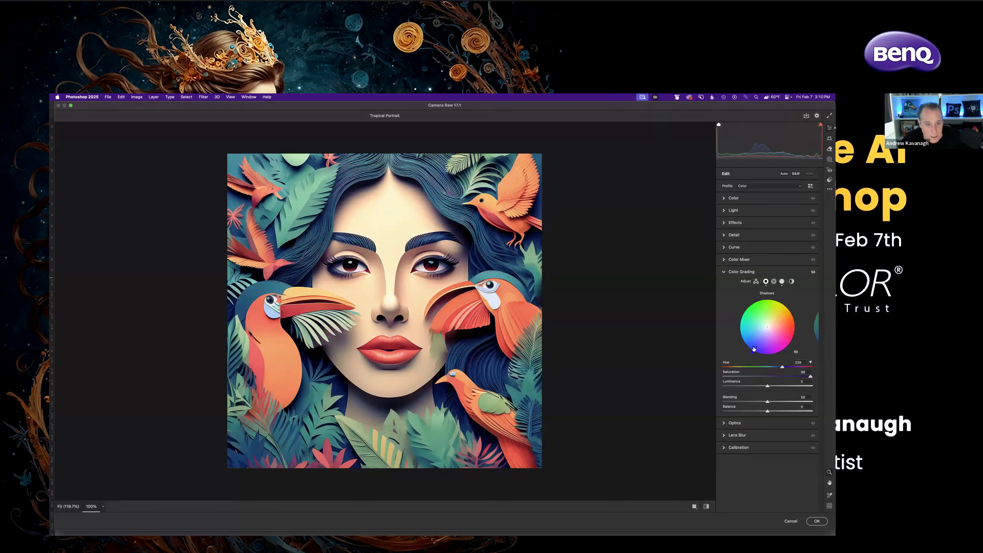
left_click_drag(754, 348, 766, 330)
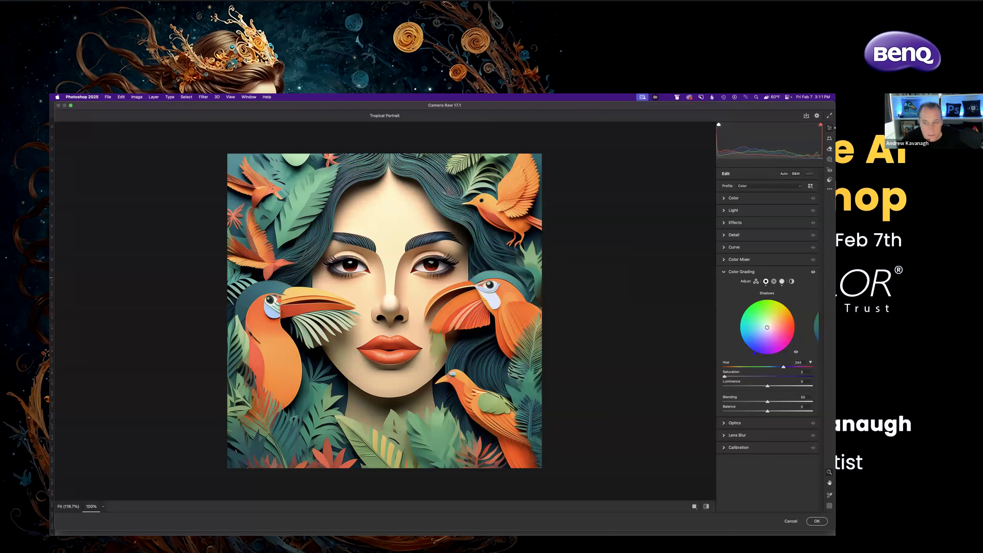
left_click_drag(766, 327, 760, 339)
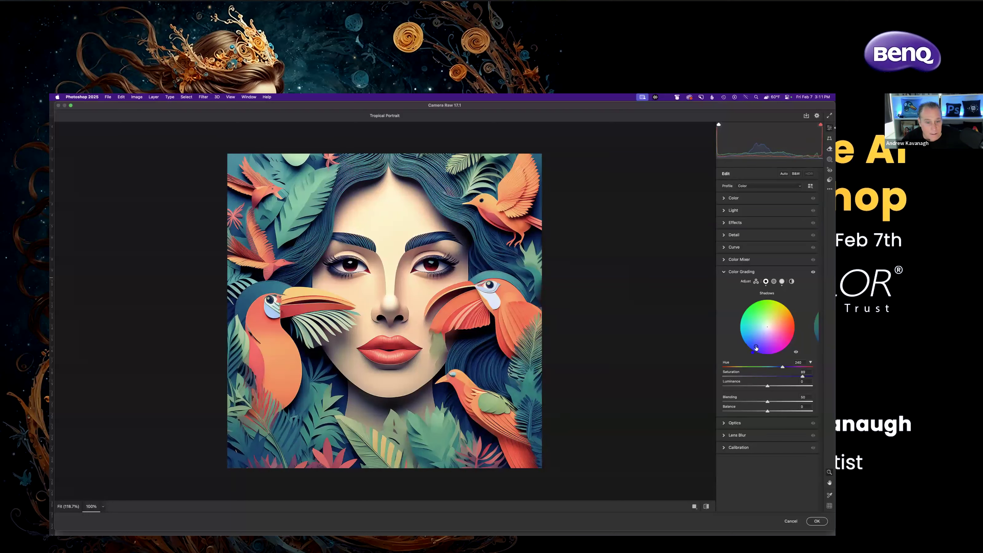
left_click(706, 506)
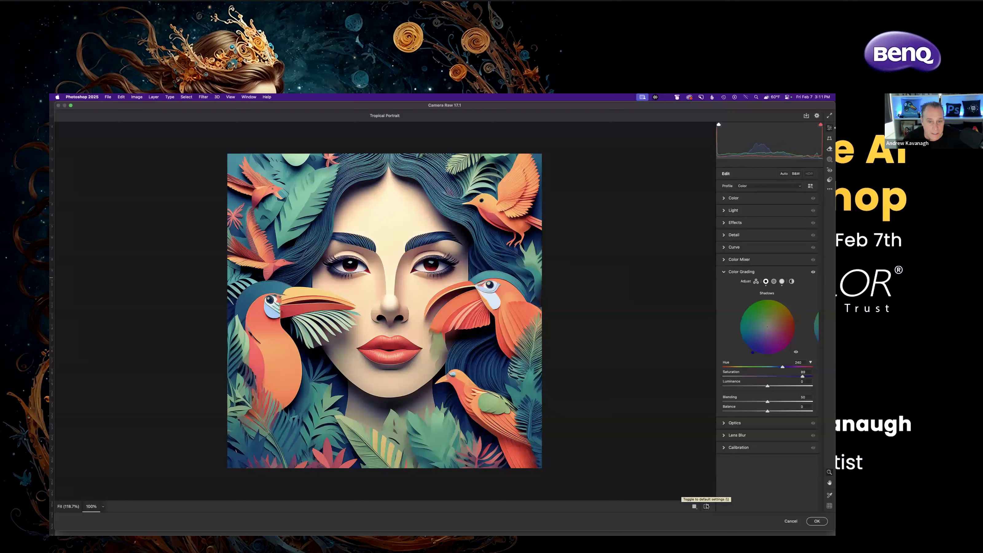
left_click(706, 506)
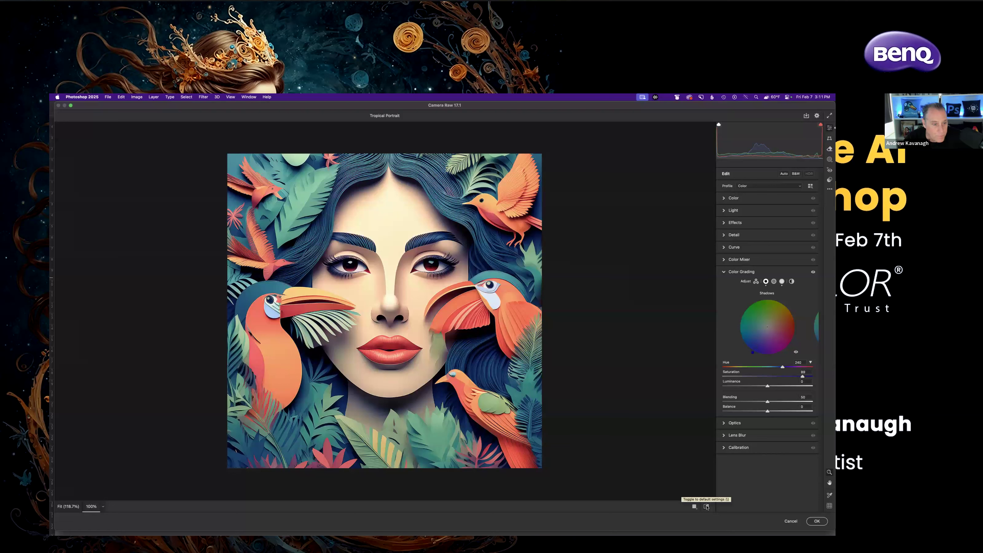
left_click(707, 506)
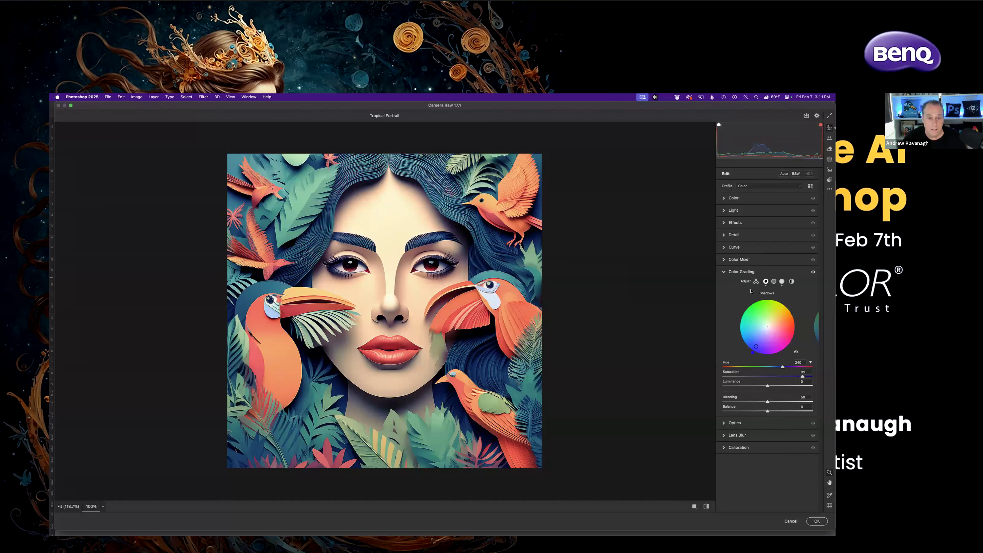
Apply the color grade to the top layer and compare it with the layer below.
left_click(816, 520)
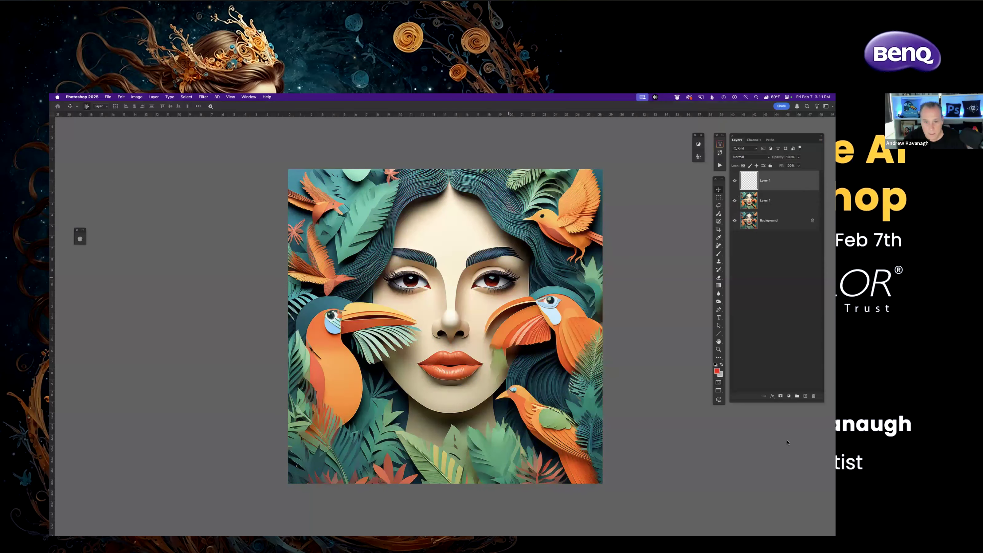
left_click(735, 181)
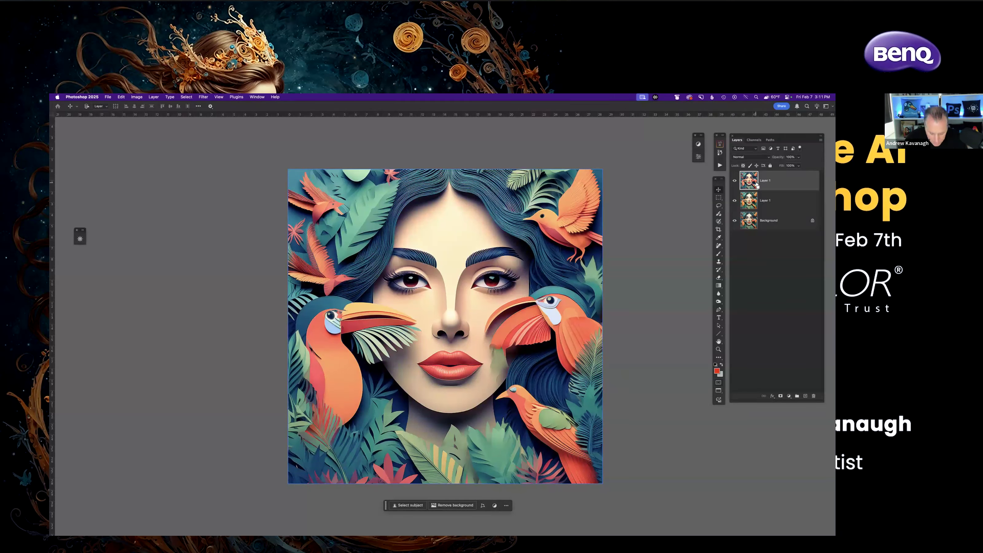
Duplicate the top layer, open the copy in the Camera Raw Filter, and convert it to black and white.
key("super+j")
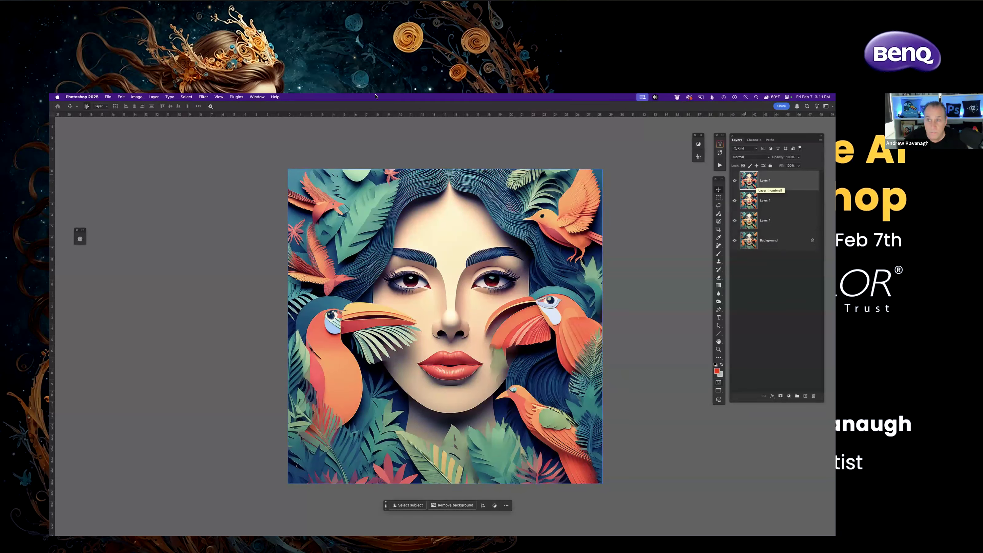
left_click(203, 97)
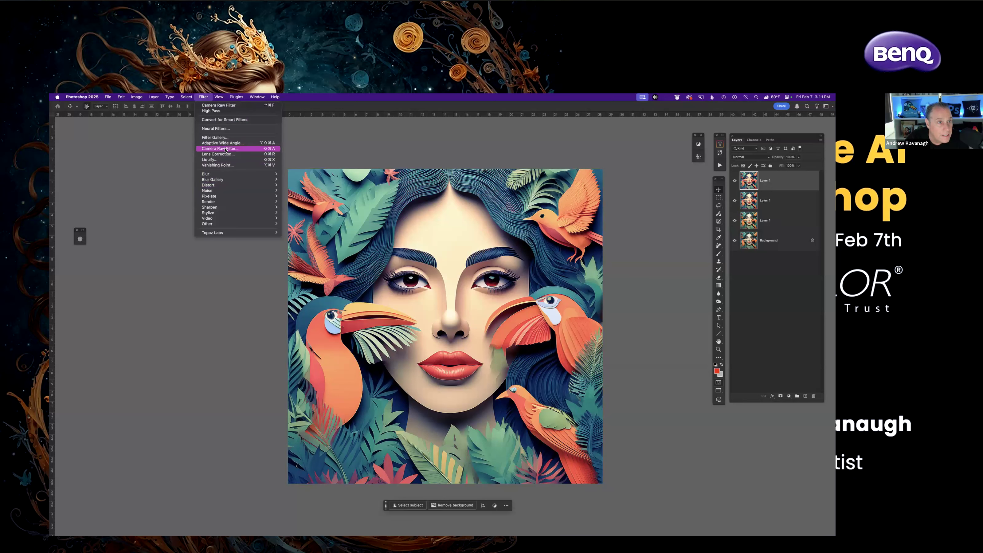
left_click(224, 149)
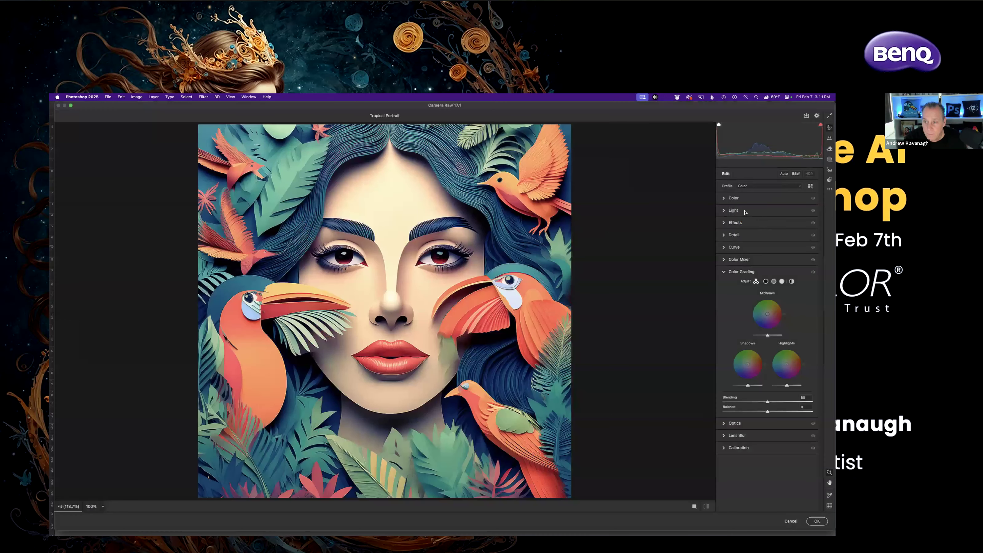
left_click(795, 174)
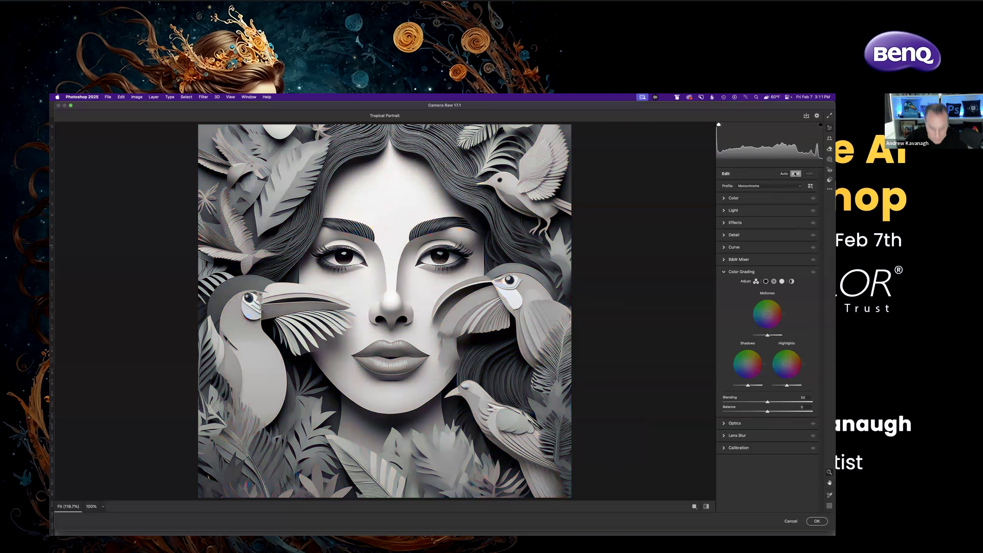
key("super+alt+0")
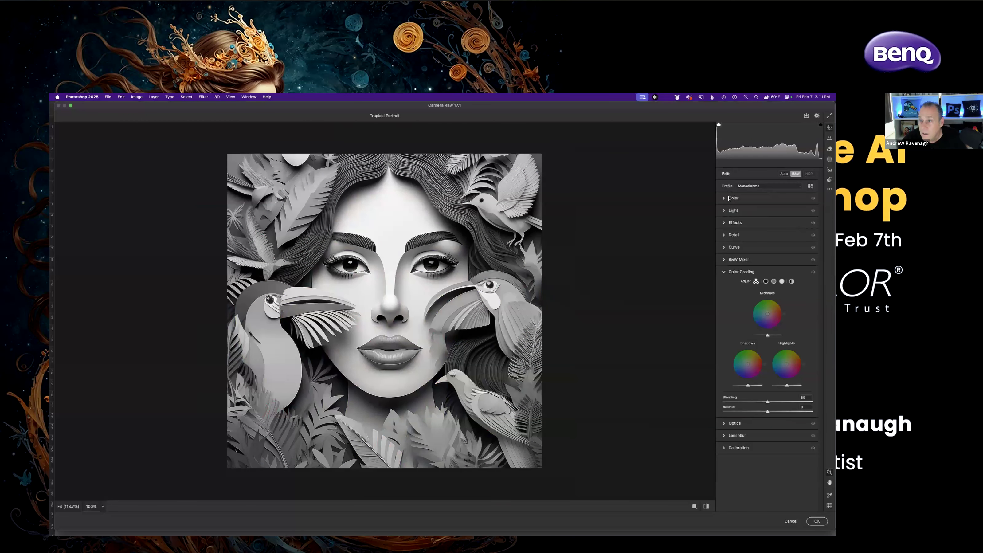
Raise Exposure slightly, set Contrast +20, Shadows -27, Whites +7 and Blacks -16 in the Light settings, and compare with the default settings.
left_click(723, 210)
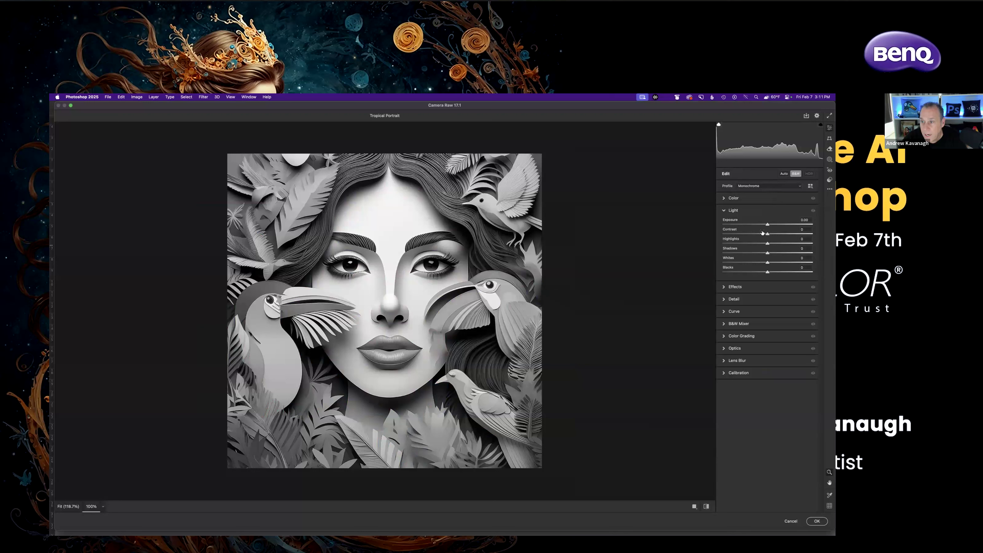
left_click(768, 224)
left_click_drag(768, 224, 760, 273)
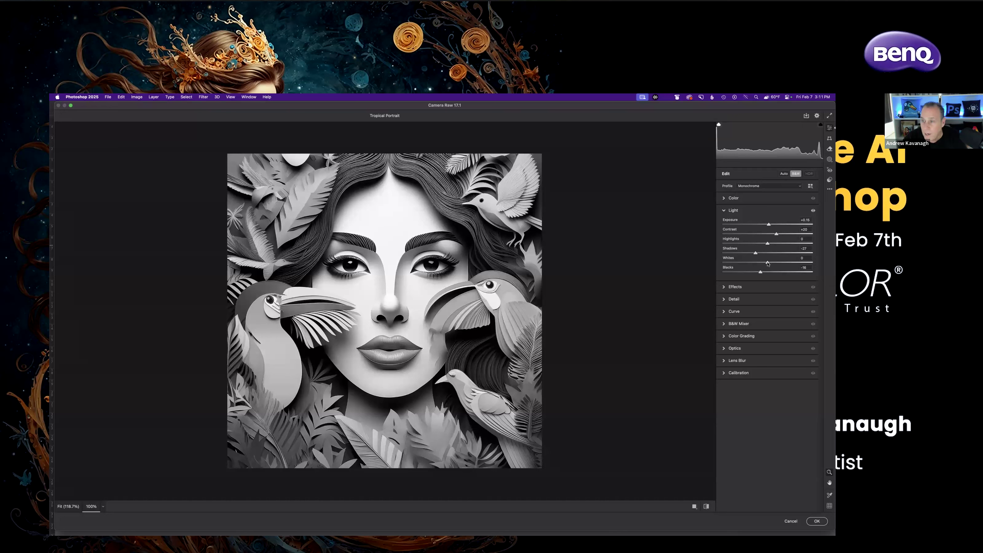
left_click_drag(768, 262, 771, 262)
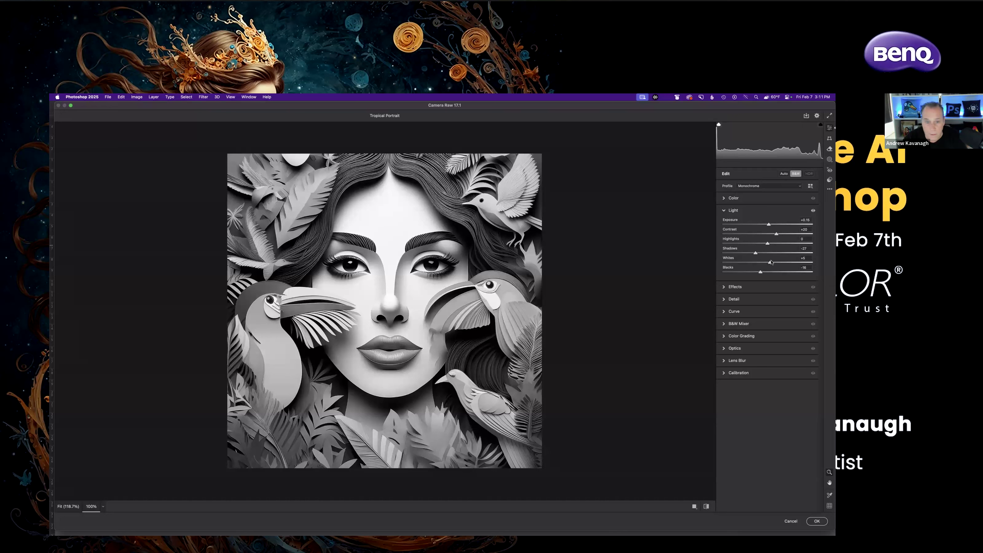
left_click(706, 507)
left_click(706, 507)
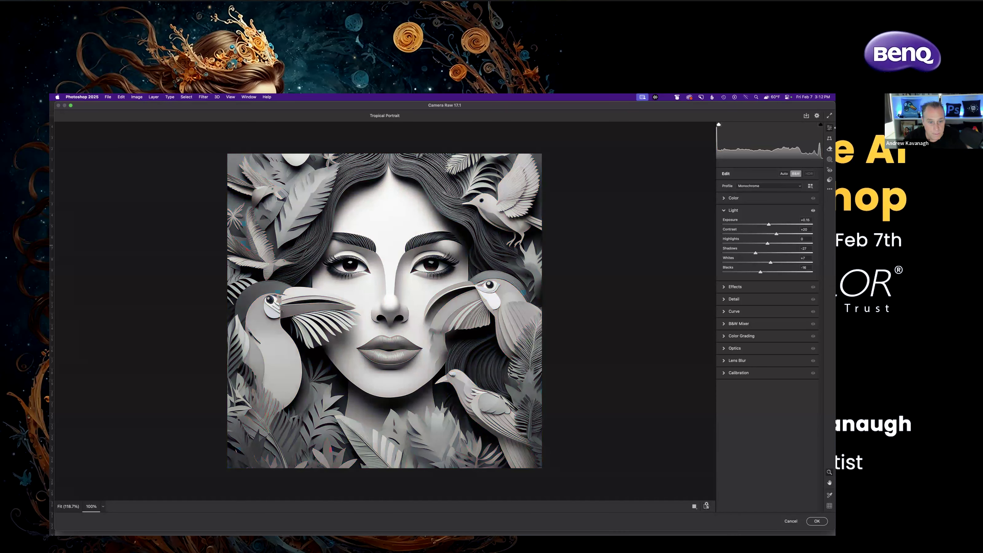
Try different Oranges levels in the B&W Mixer and bring the value back close to zero.
left_click(725, 325)
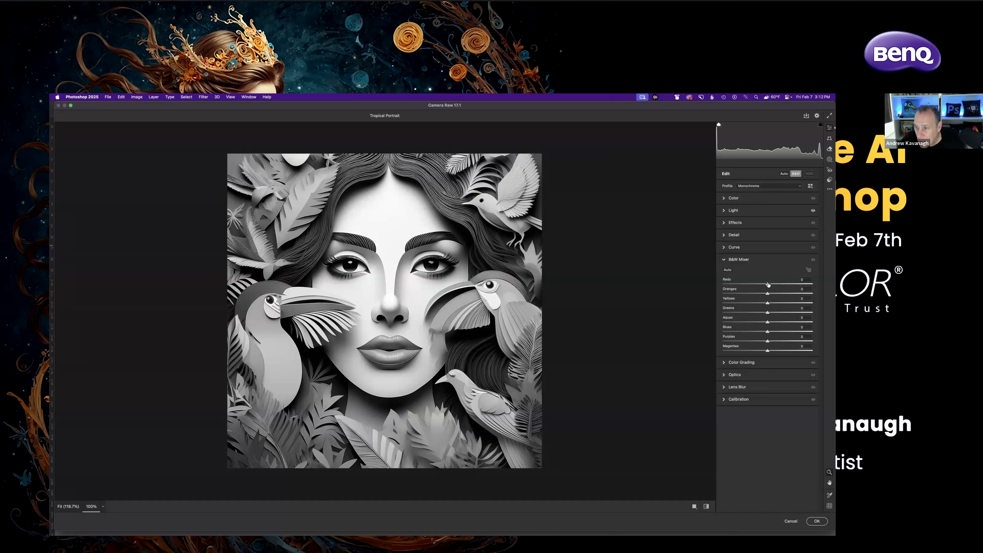
left_click_drag(775, 294, 769, 294)
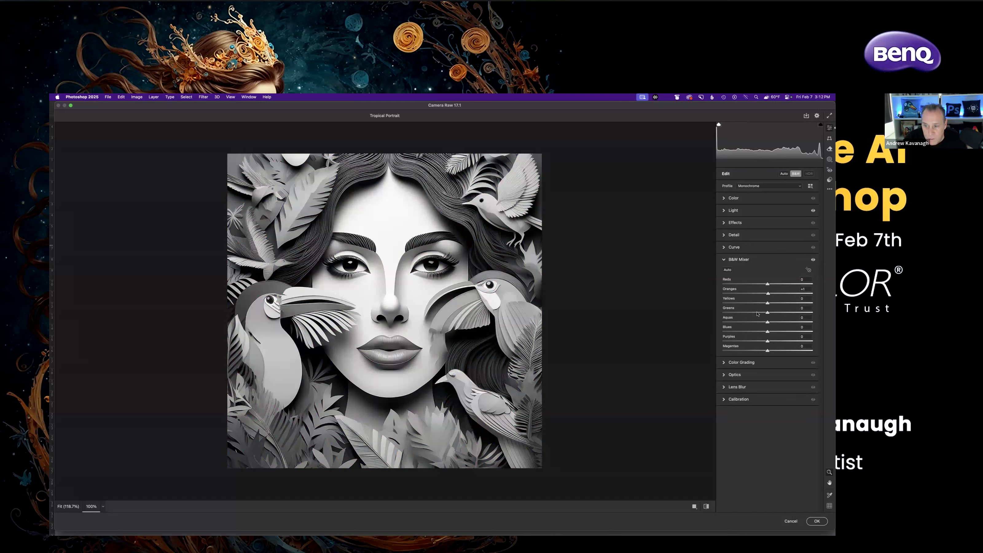
mouse_move(768, 294)
left_mouse_down()
mouse_move(778, 294)
mouse_move(769, 295)
left_mouse_up()
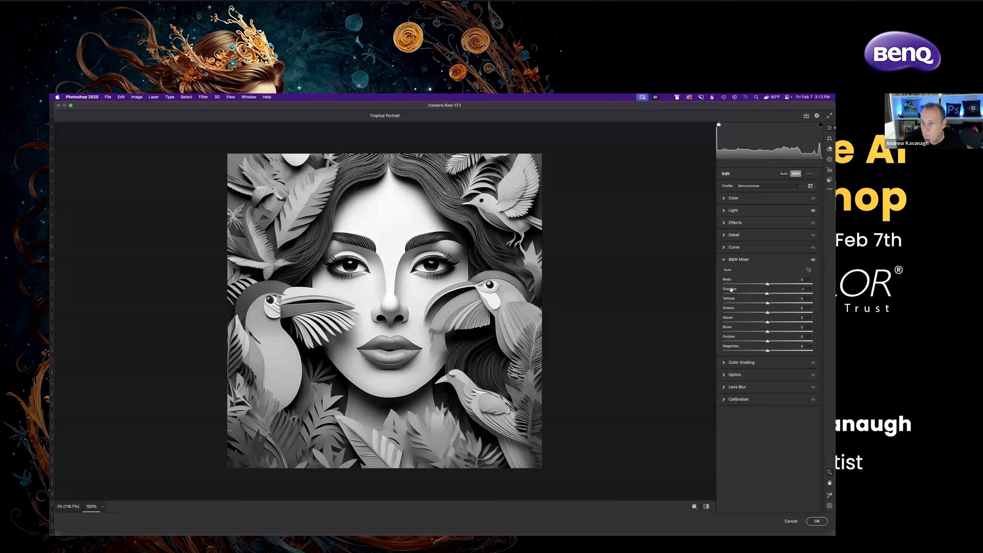
left_click(724, 260)
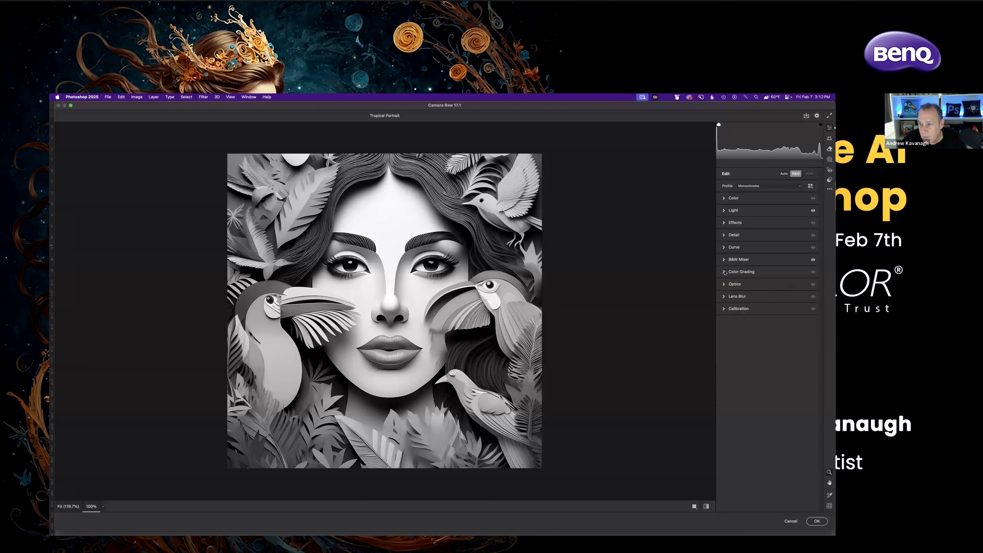
Tint the whole black-and-white portrait teal-blue with global Color Grading, using a hue of about 192 and saturation of 52.
left_click(724, 272)
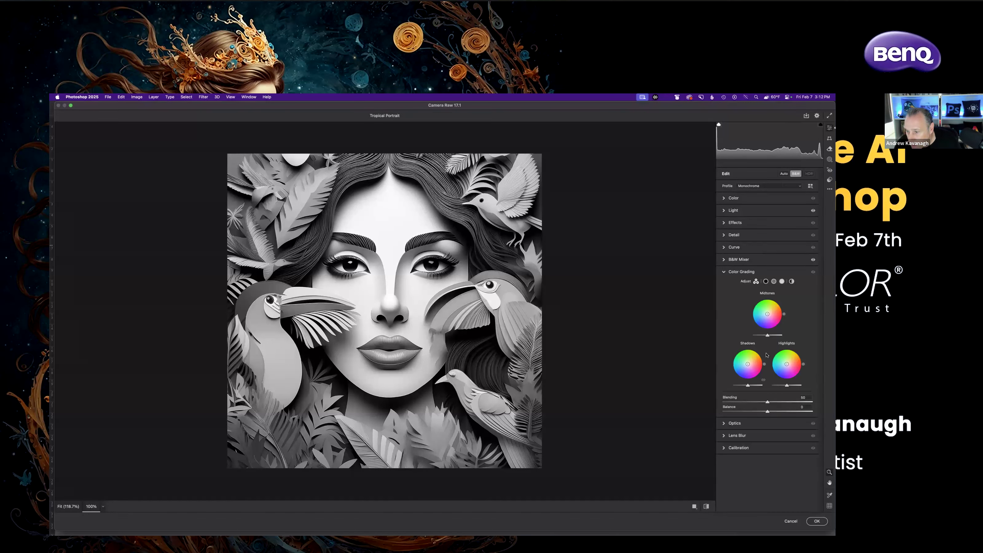
left_click(792, 282)
left_click(753, 319)
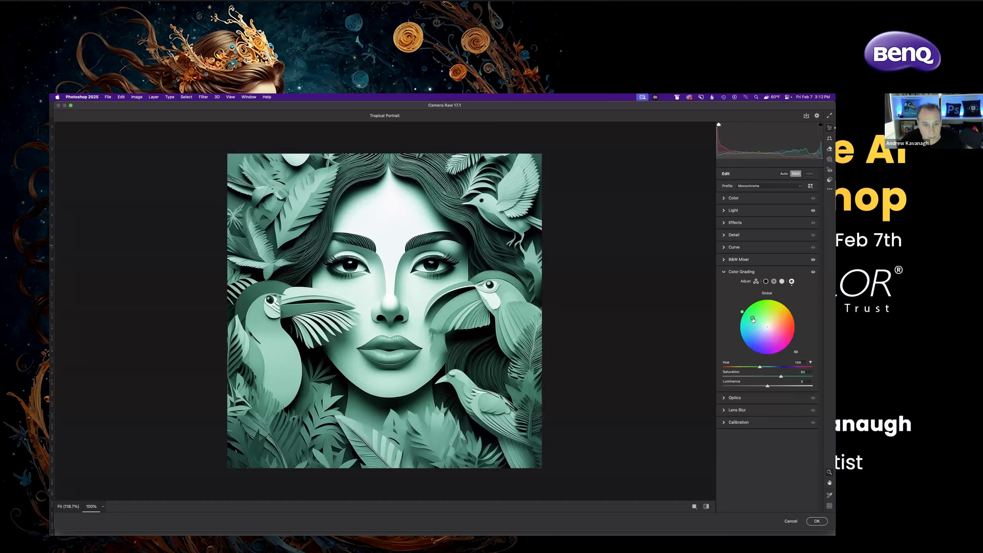
left_click_drag(752, 319, 750, 328)
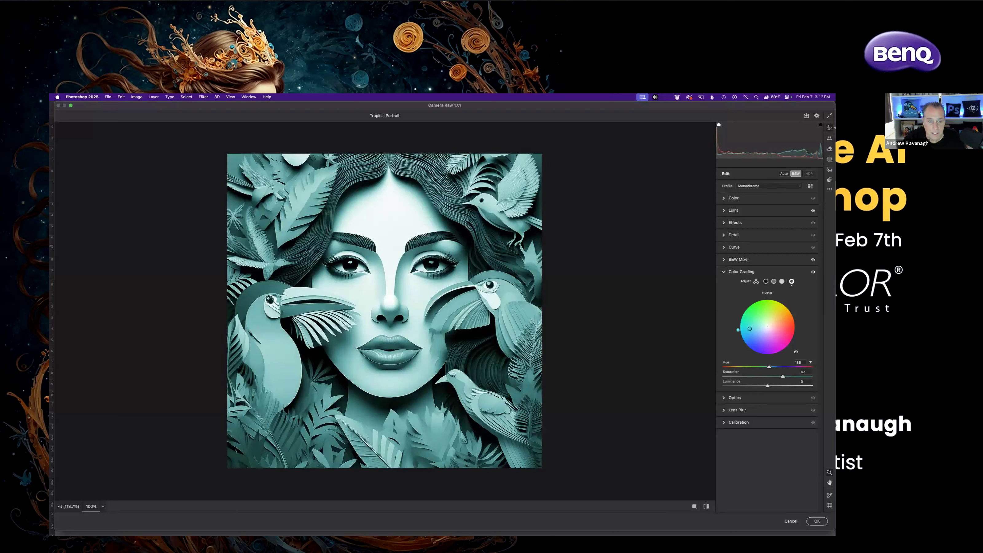
mouse_move(749, 329)
left_mouse_down()
mouse_move(787, 327)
mouse_move(790, 314)
mouse_move(789, 327)
mouse_move(741, 326)
mouse_move(755, 326)
left_mouse_up()
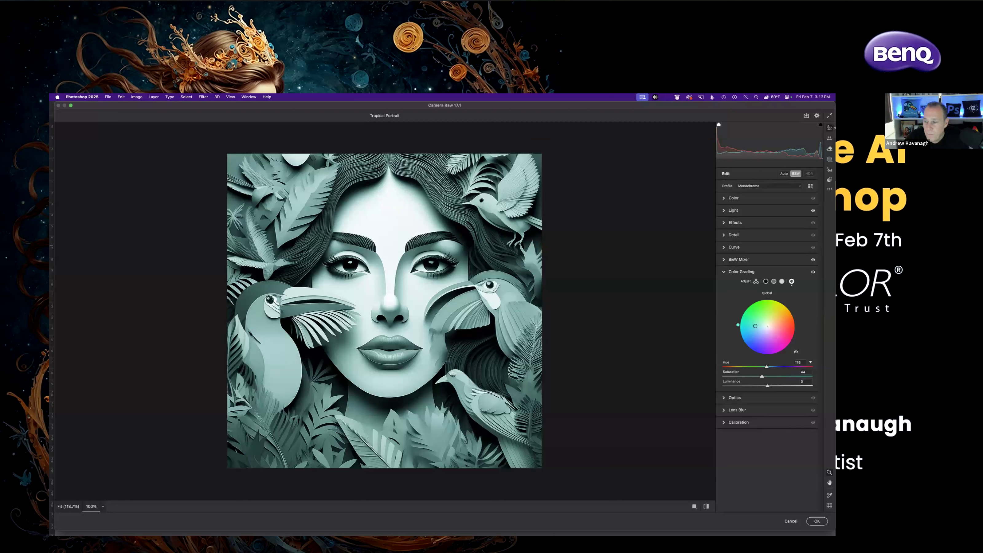
left_click_drag(755, 326, 753, 328)
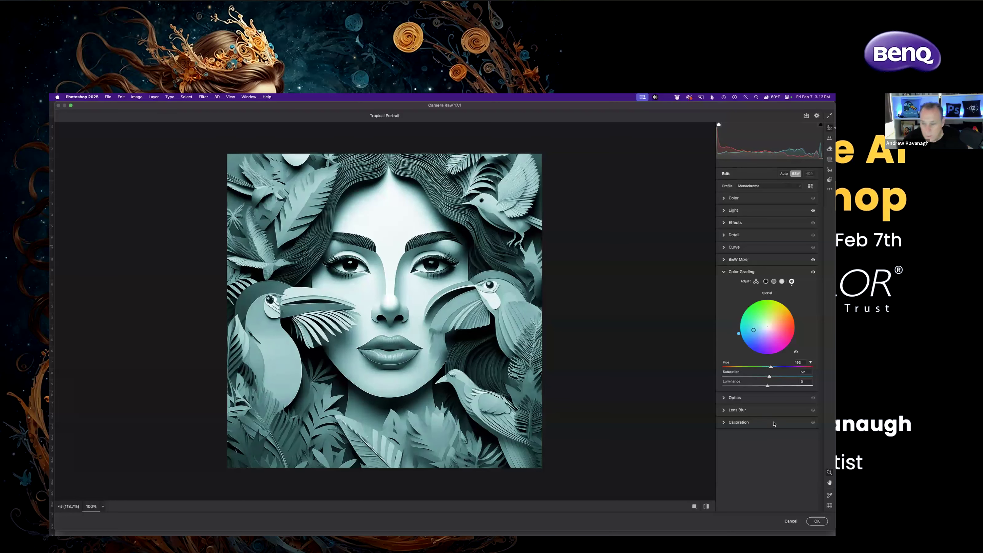
Apply the monochrome teal grade to the top layer and compare it with the color layer below.
left_click(817, 521)
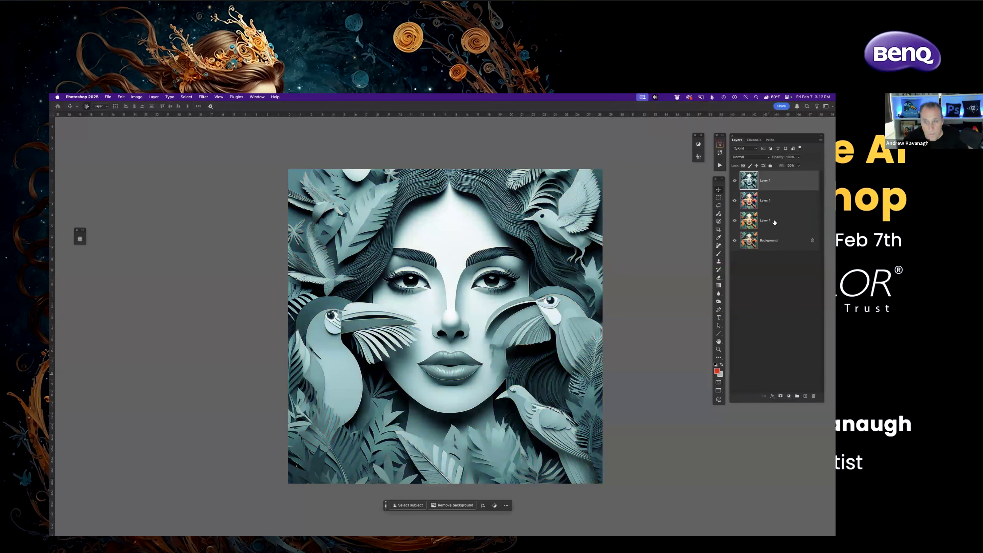
left_click(735, 180)
left_click(734, 181)
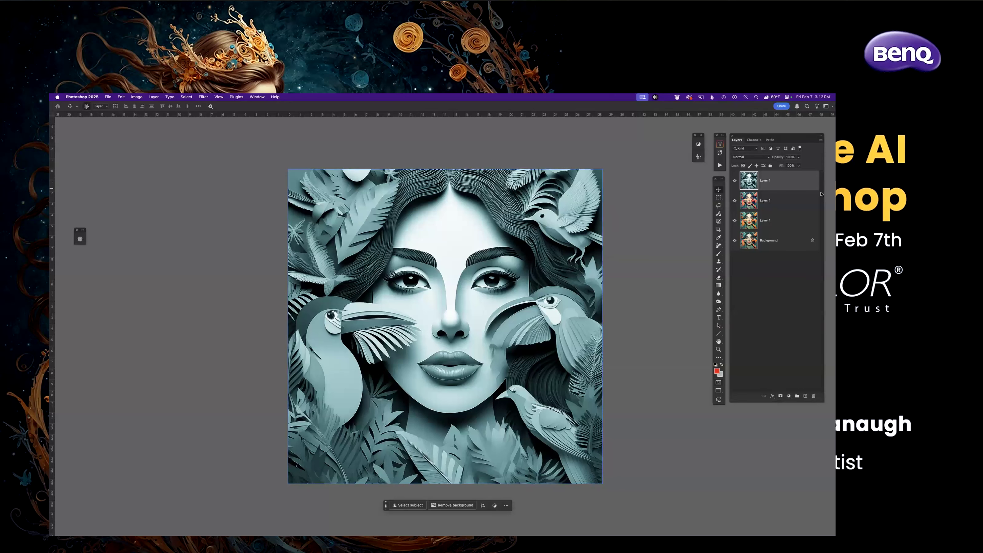
Deselect the layers and hide the interface panels to view the teal portrait on its own.
key("super+Tab")
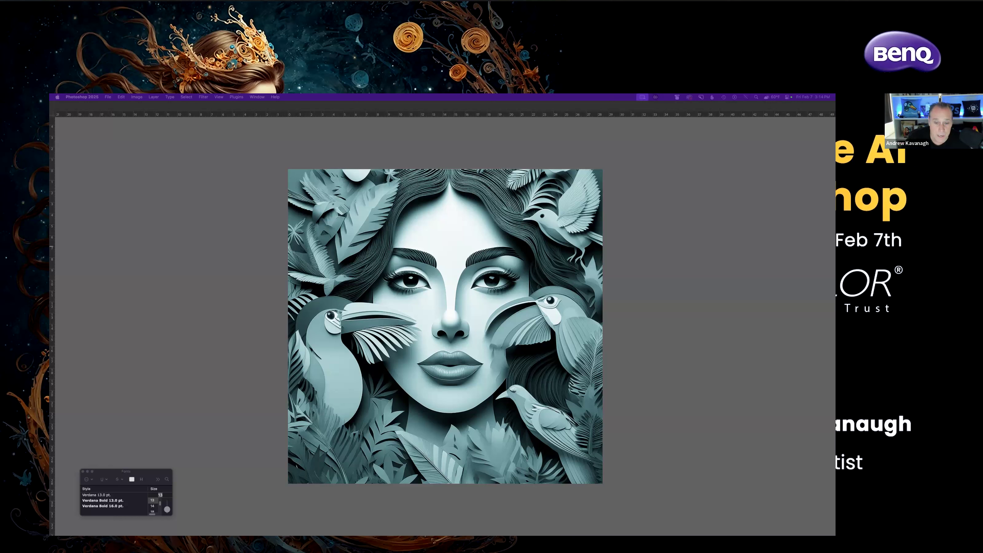
left_click(622, 208)
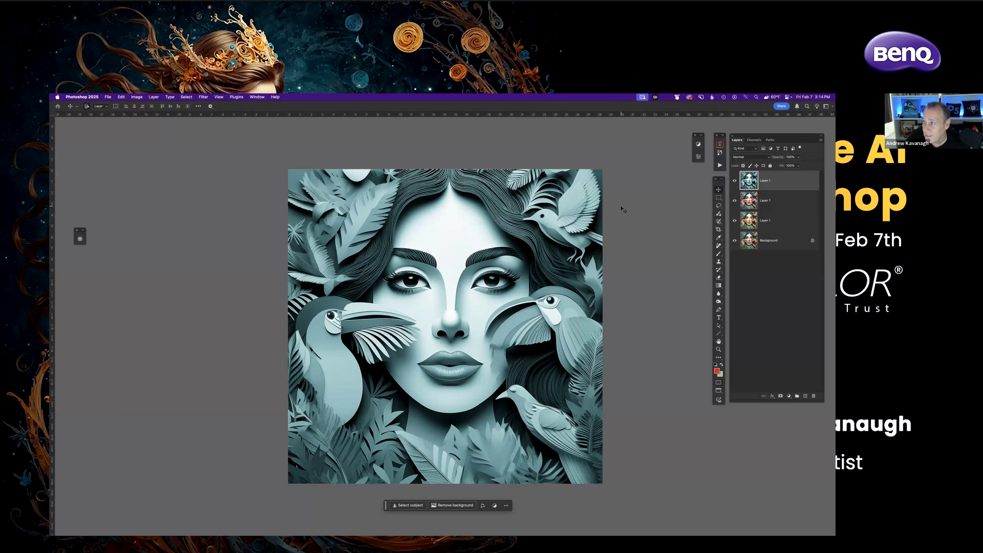
left_click(645, 237)
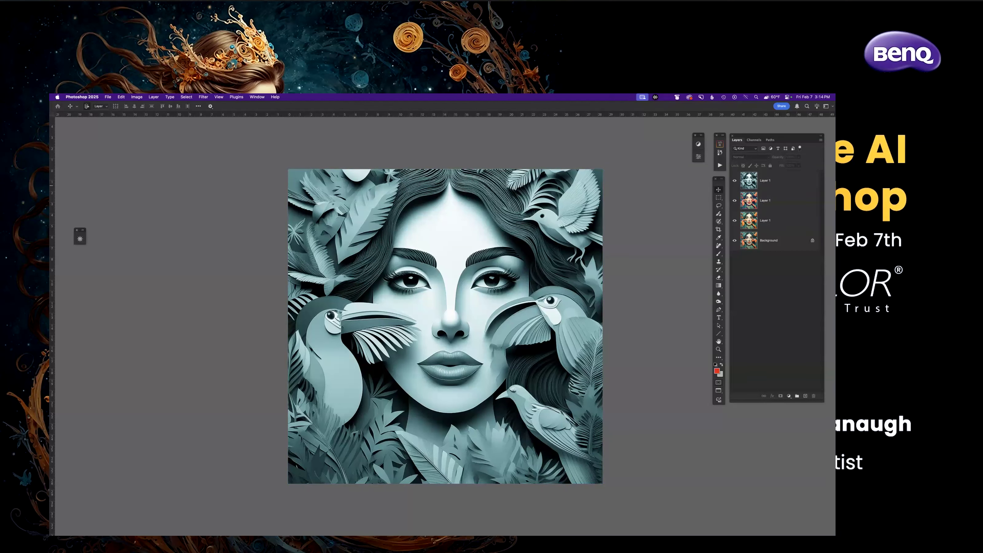
key("Tab")
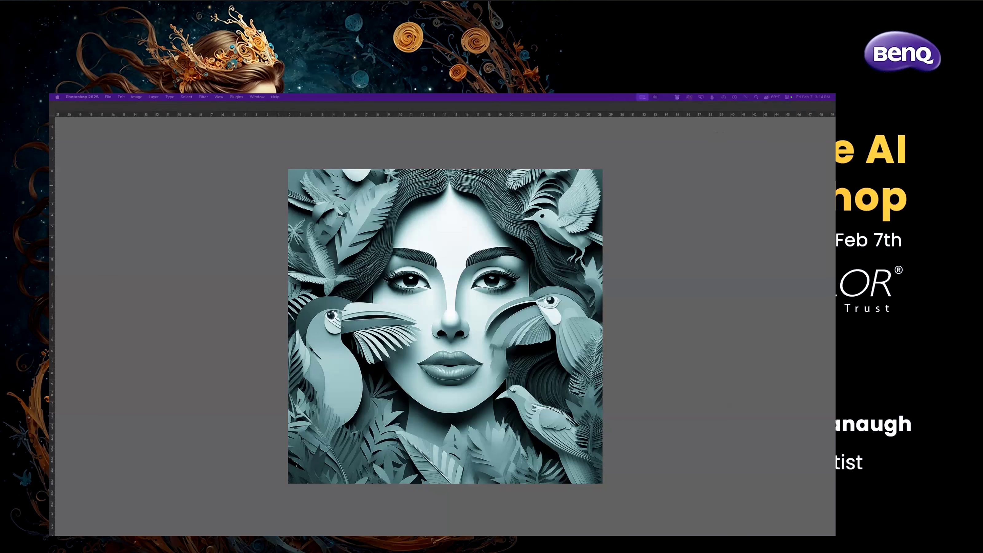